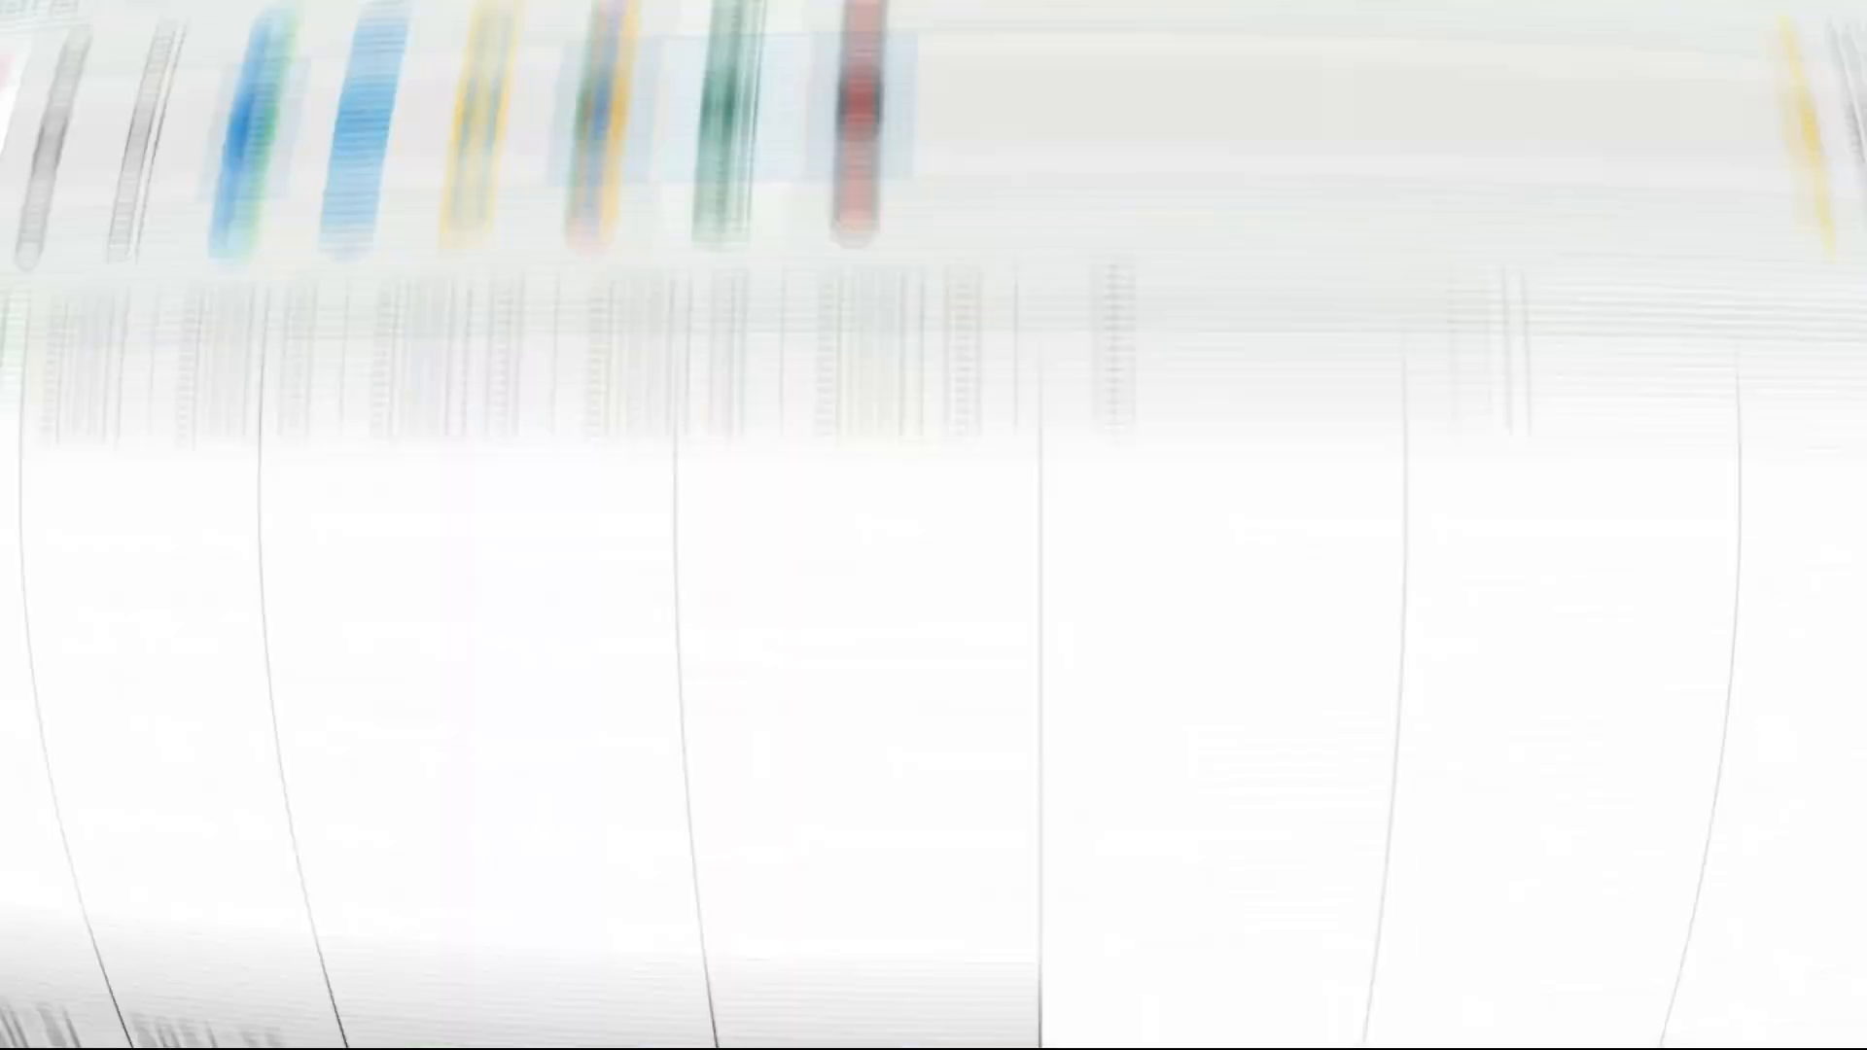
Mark the four years' salary and tax figures, including 2017-18's 424320, and open View Filed Returns.
drag(592, 341, 1011, 578)
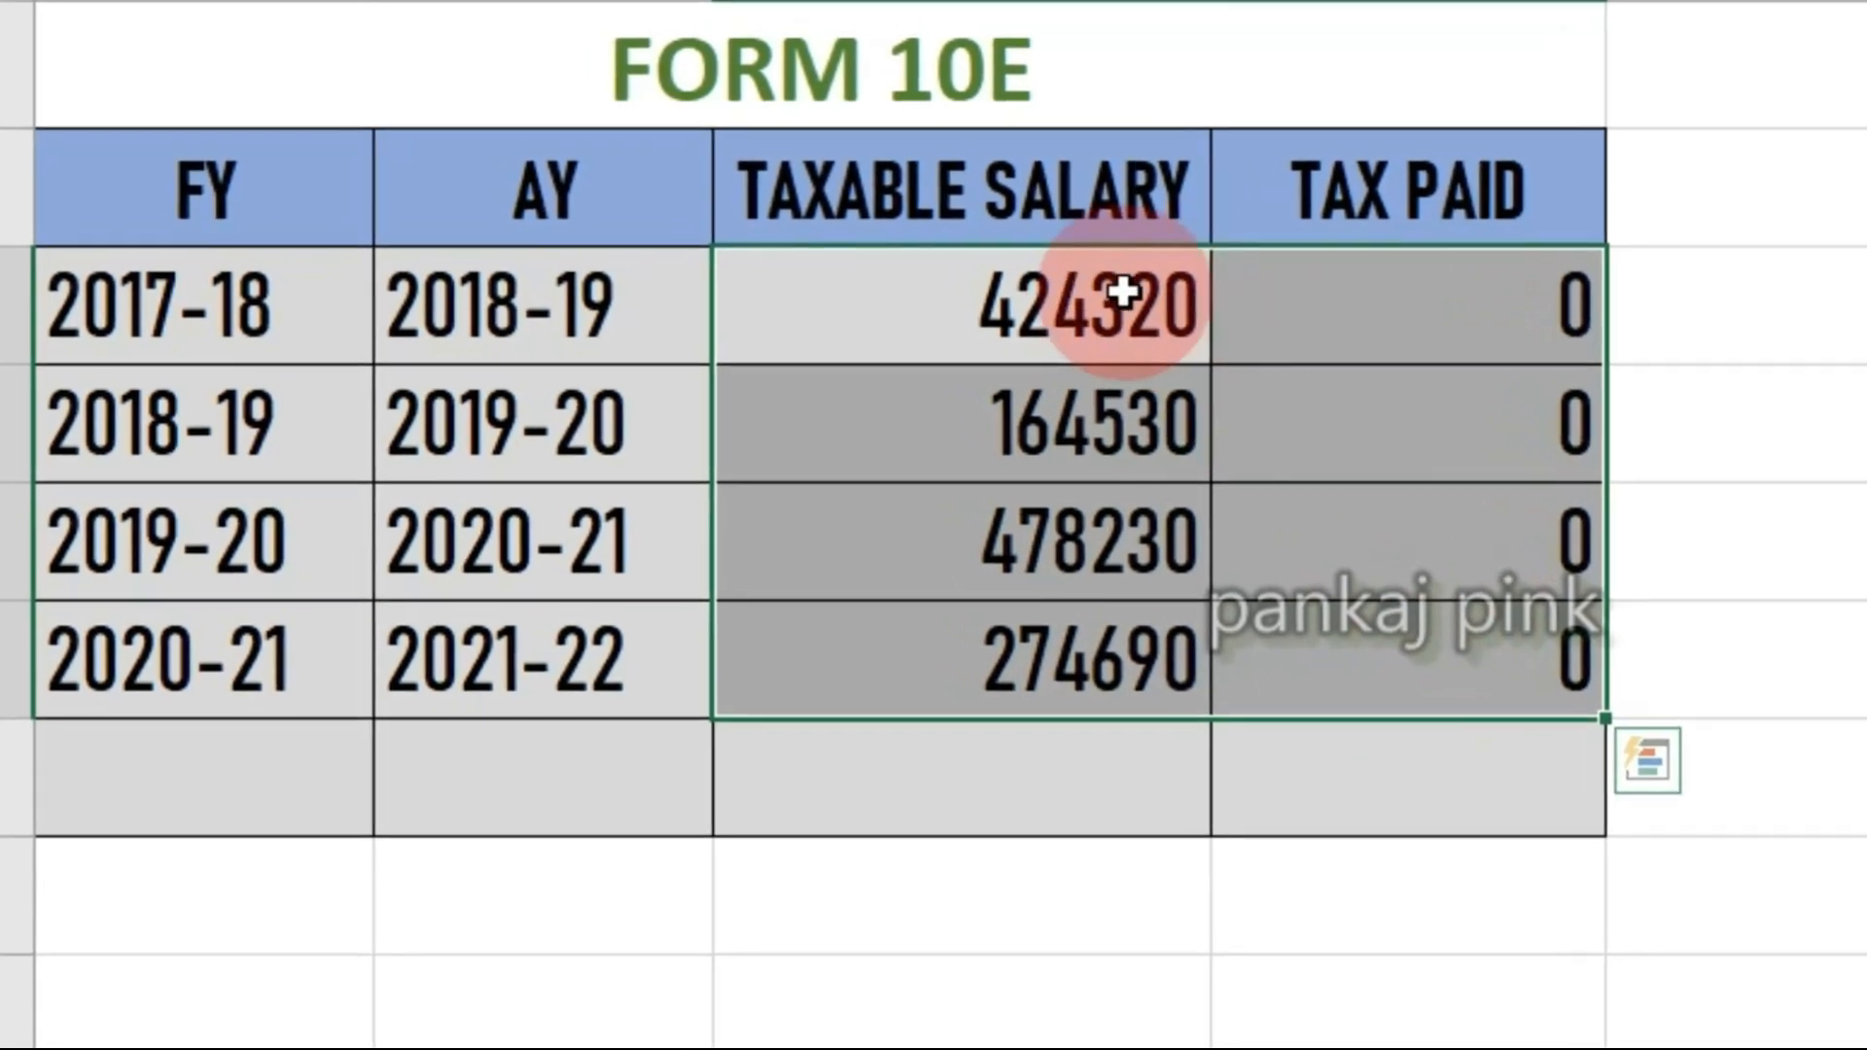
click(1152, 299)
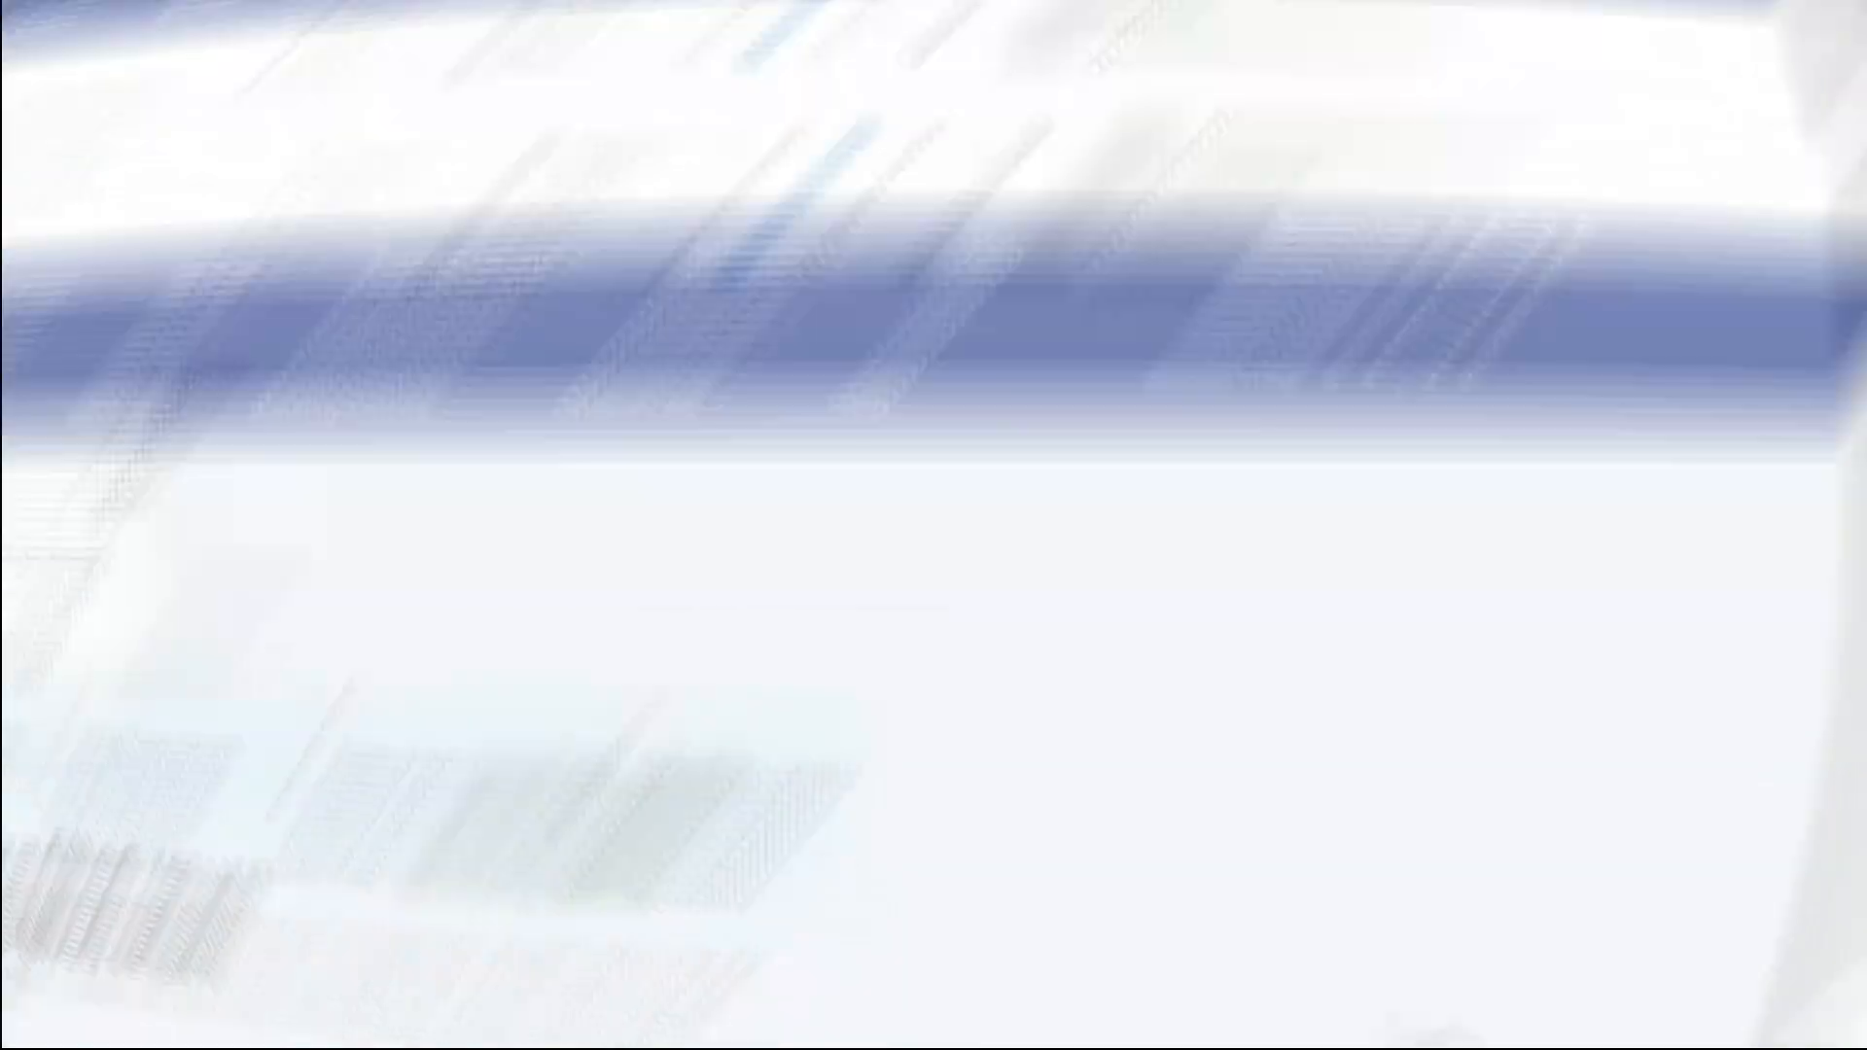
click(231, 49)
mouse_move(289, 160)
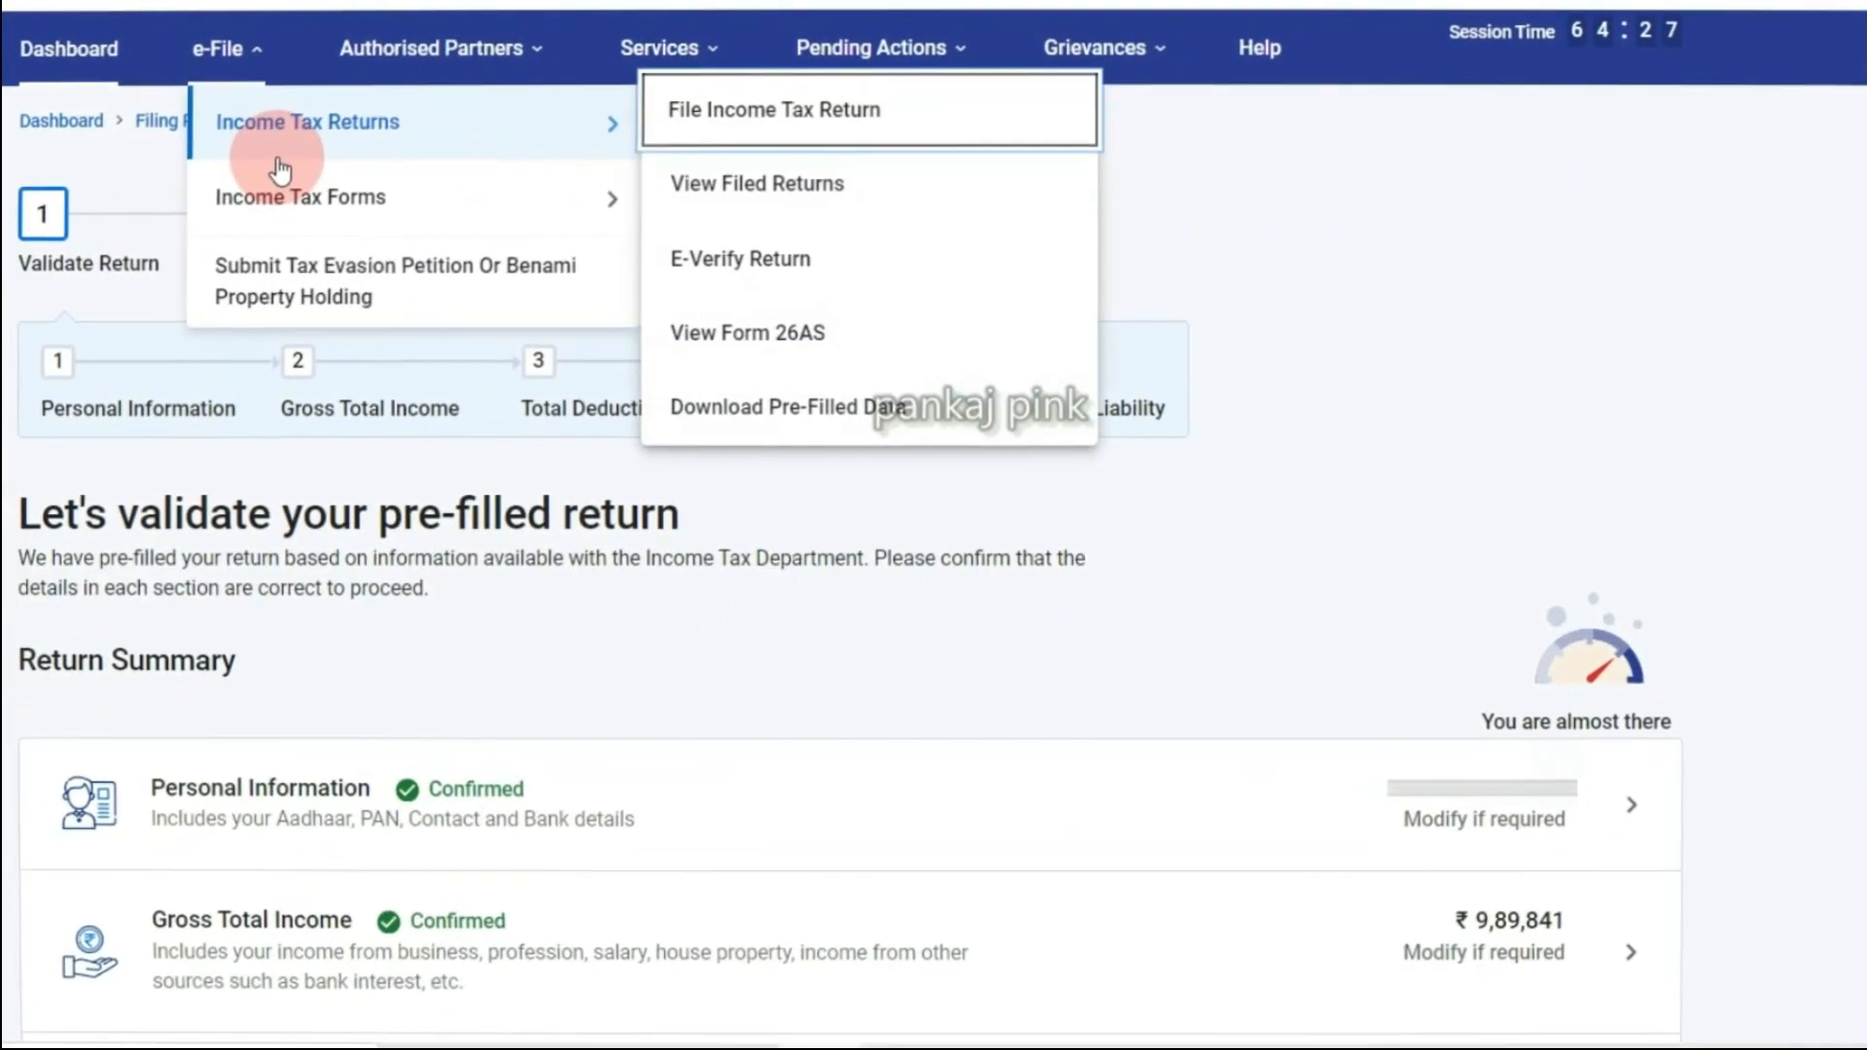
click(733, 194)
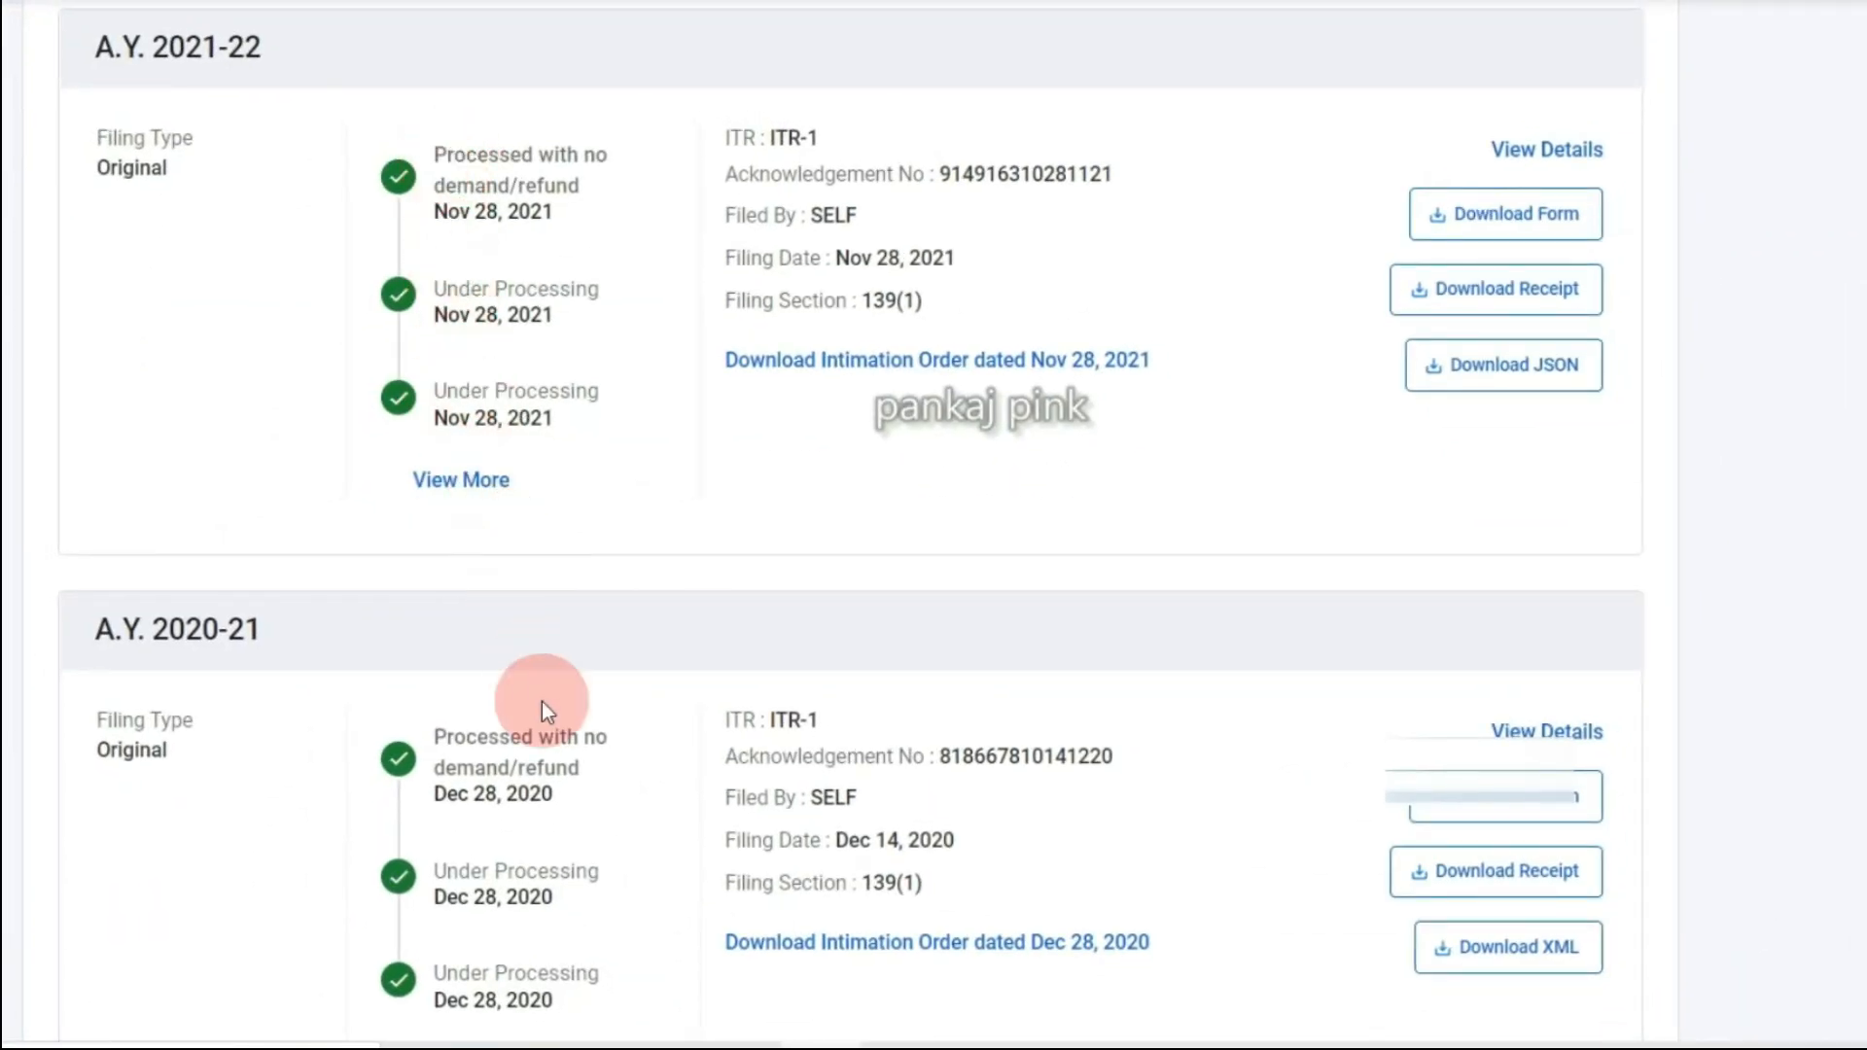
Scroll the five filed returns and download the A.Y. 2021-22 acknowledgement receipt.
scroll(551, 744, down, 8)
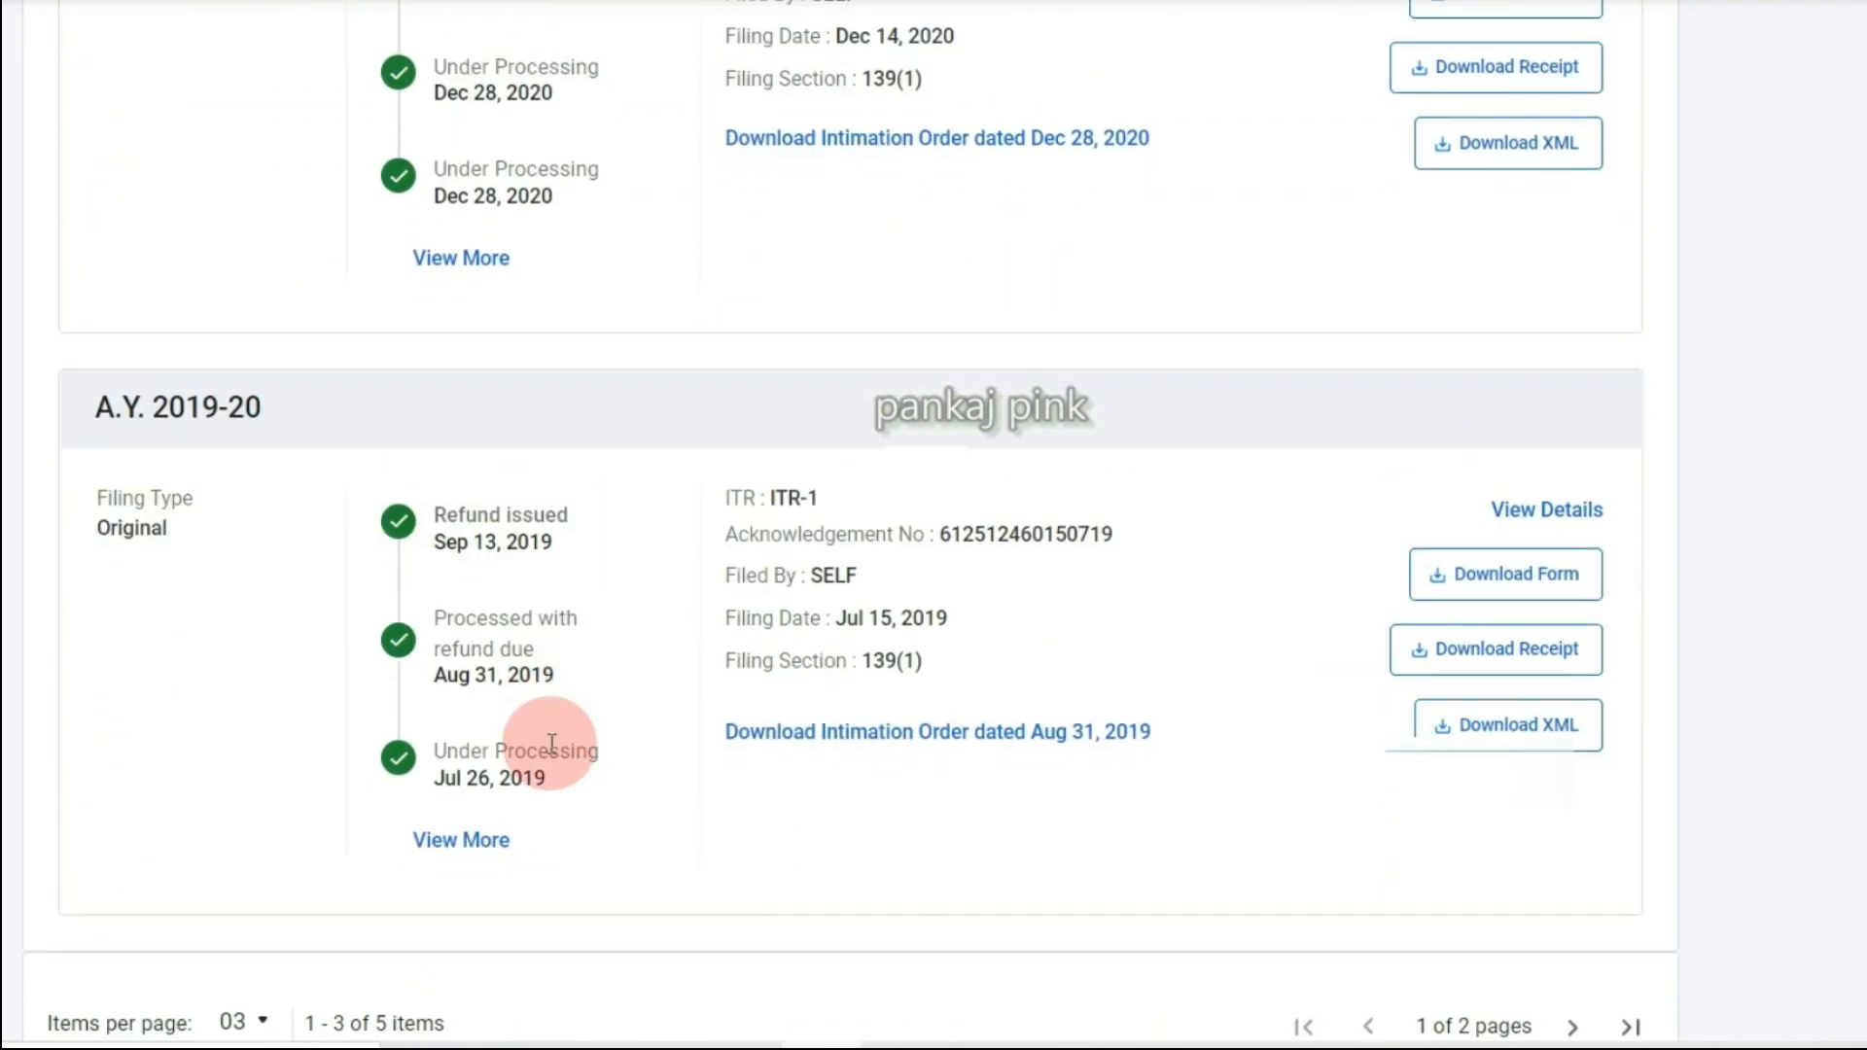
scroll(552, 743, up, 6)
scroll(552, 743, up, 3)
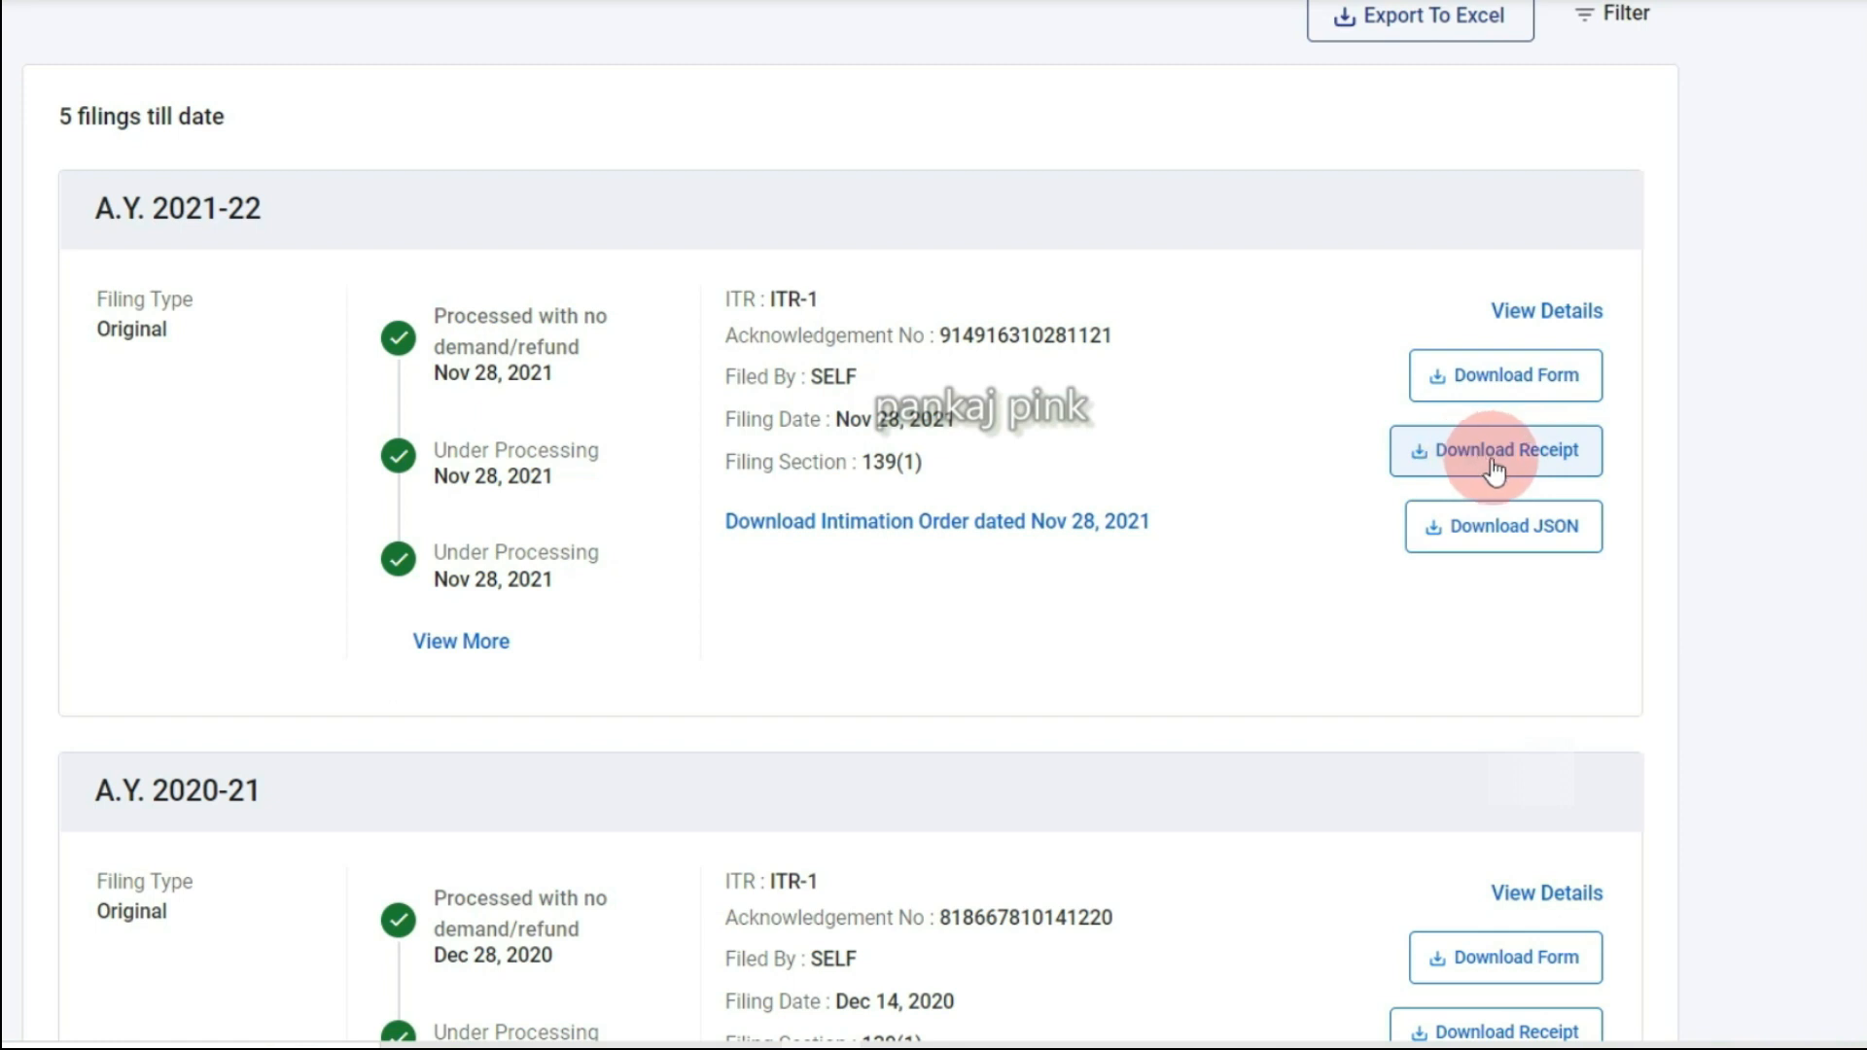
click(1557, 476)
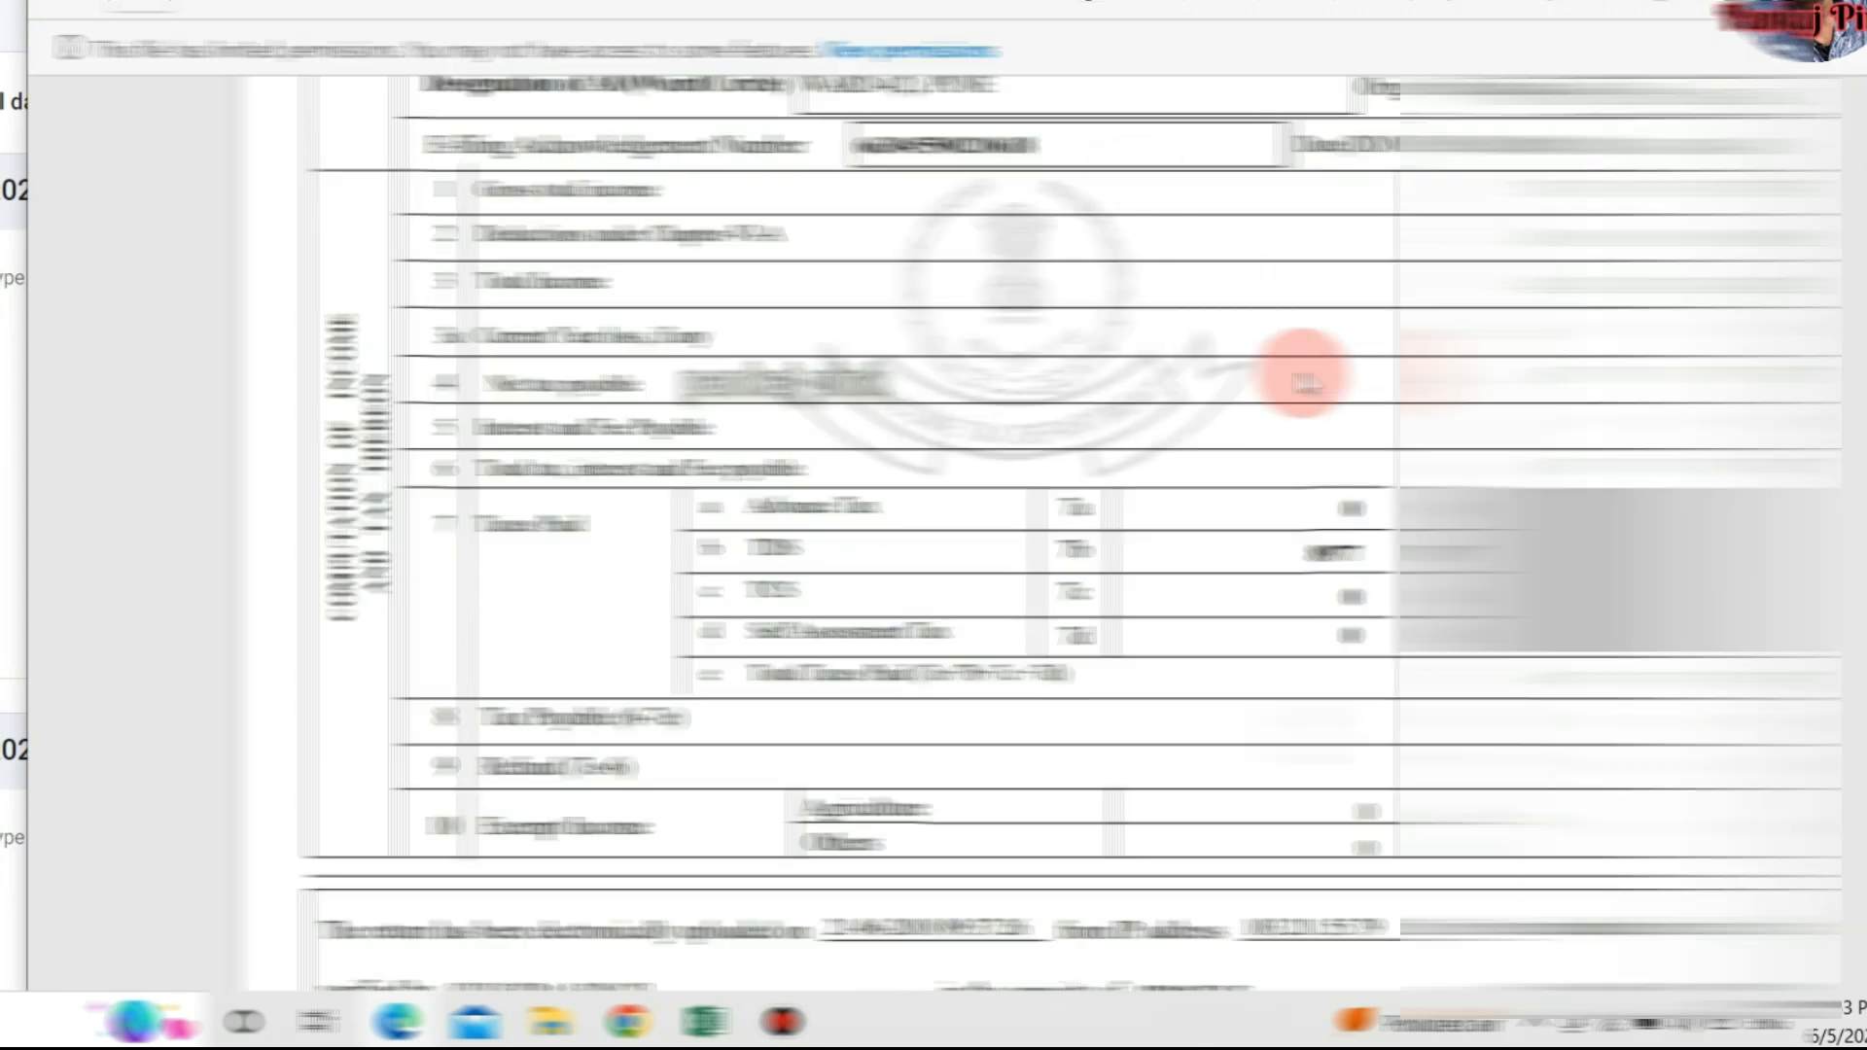
Mark Total Income 424320 in the acknowledgement and compare it with the FORM 10E salary table.
scroll(1304, 375, up, 8)
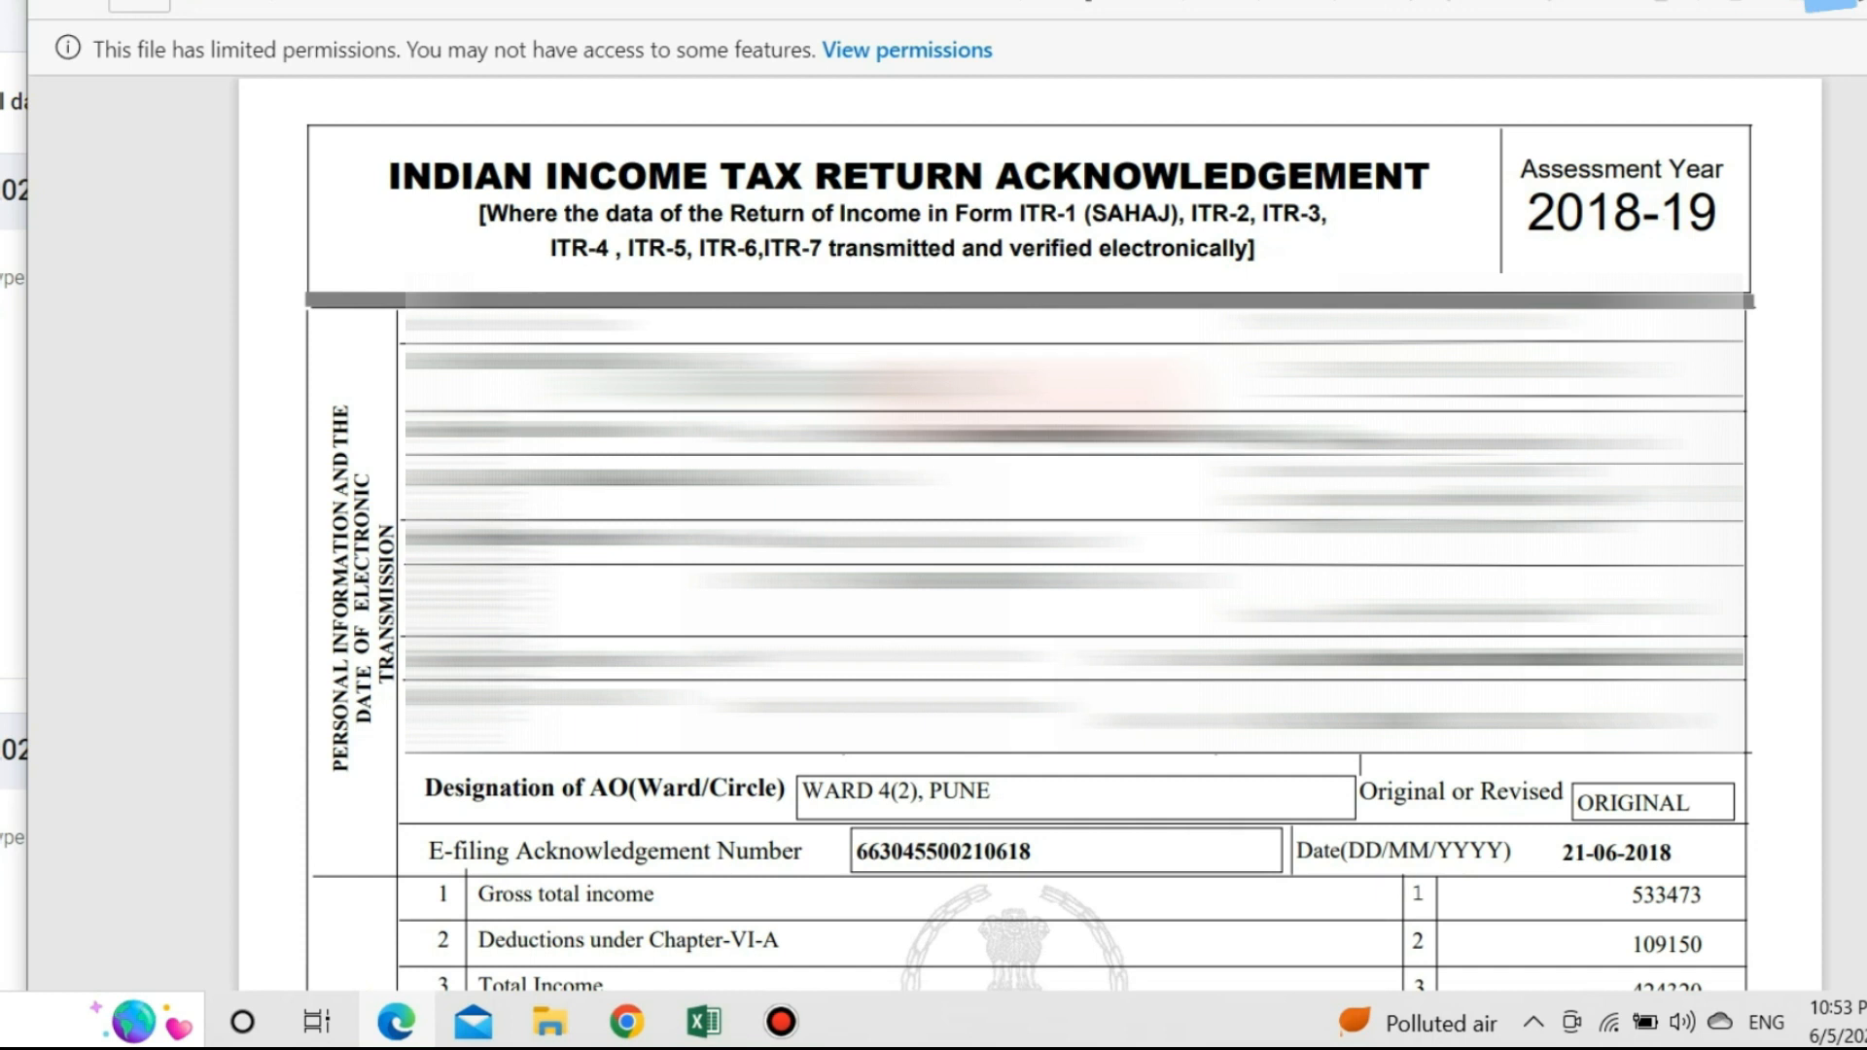
scroll(1024, 400, down, 6)
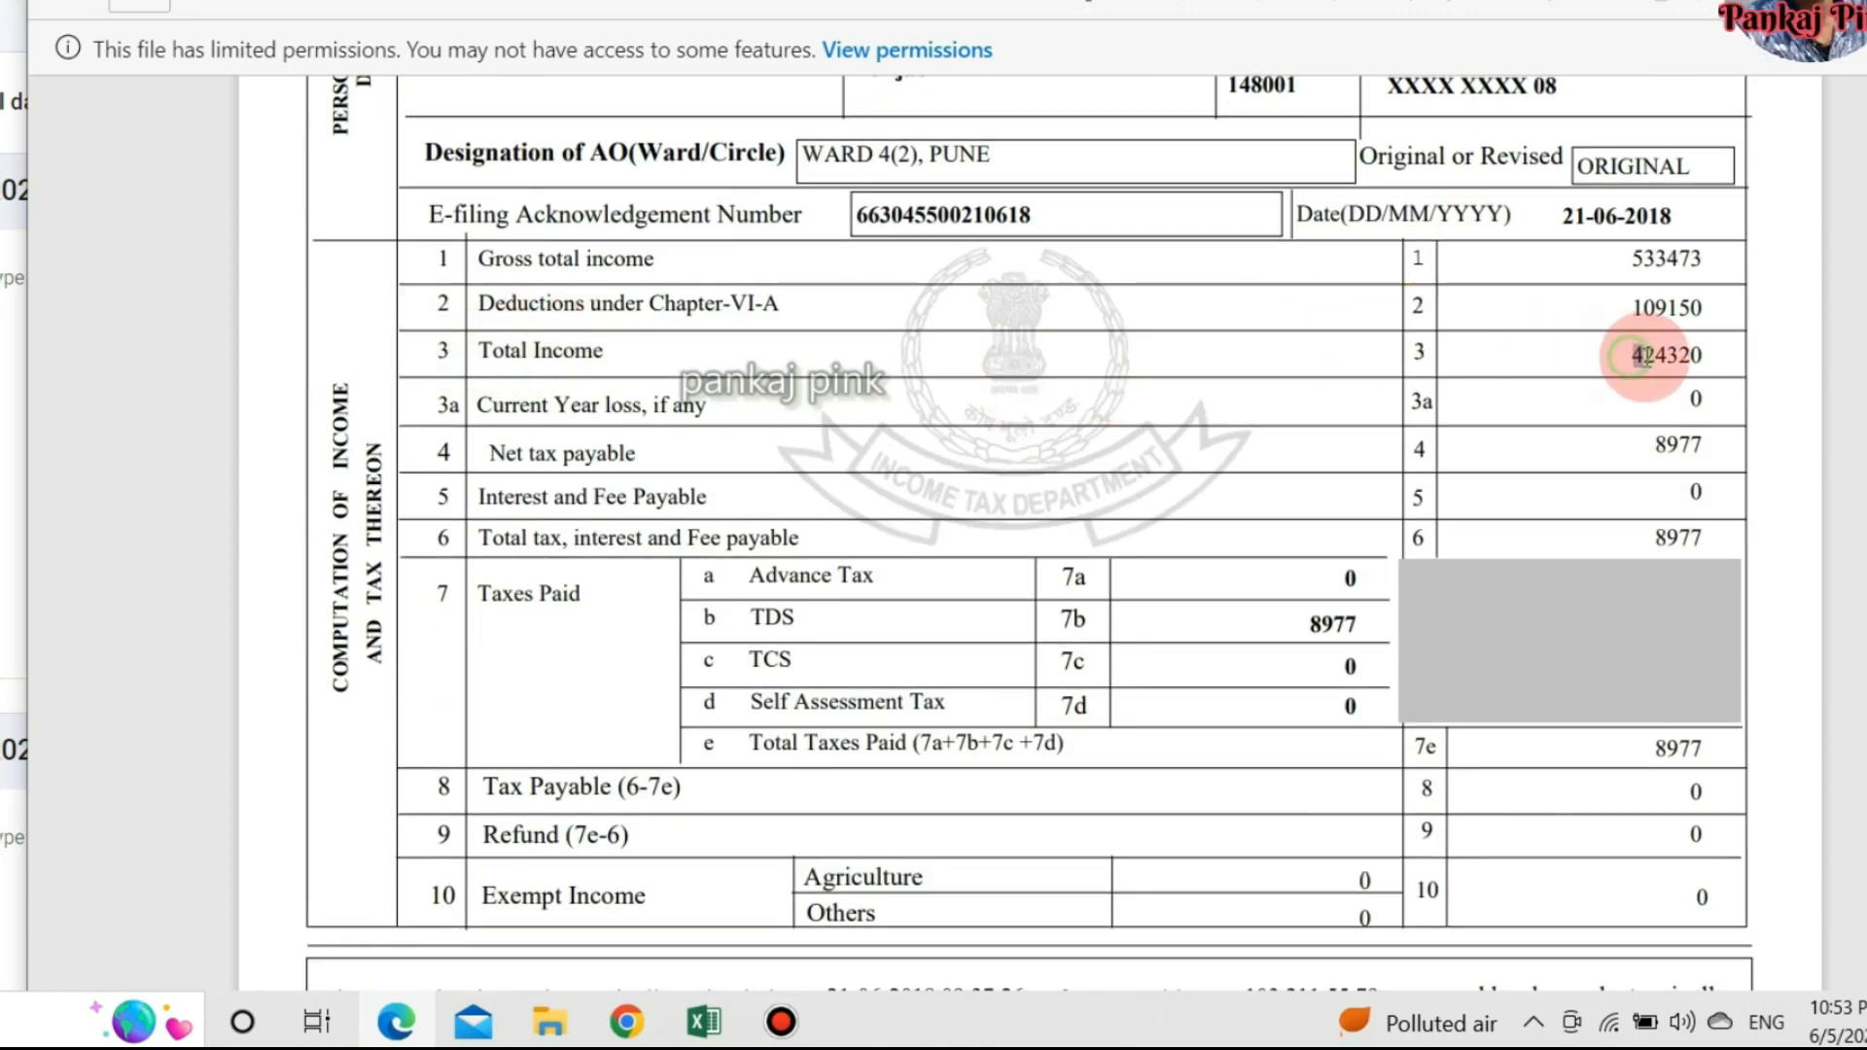
drag(1633, 355, 1704, 367)
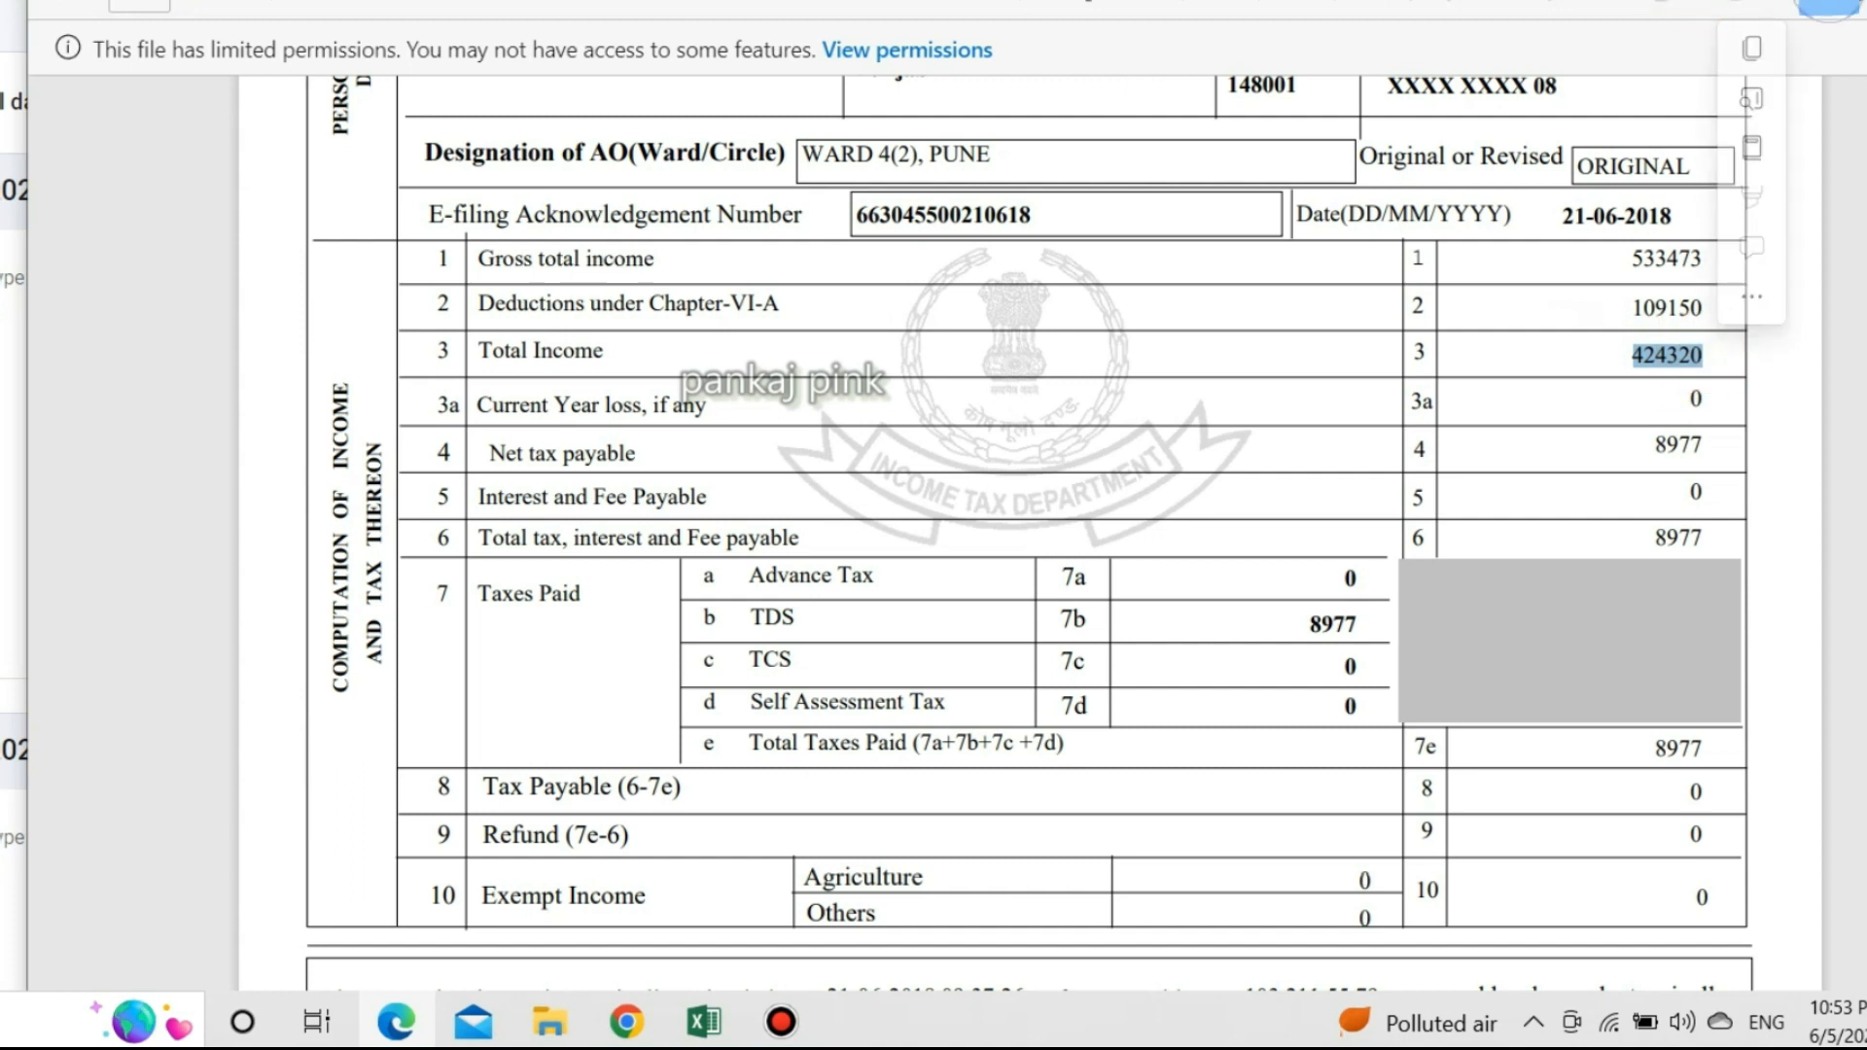
key(alt+Tab)
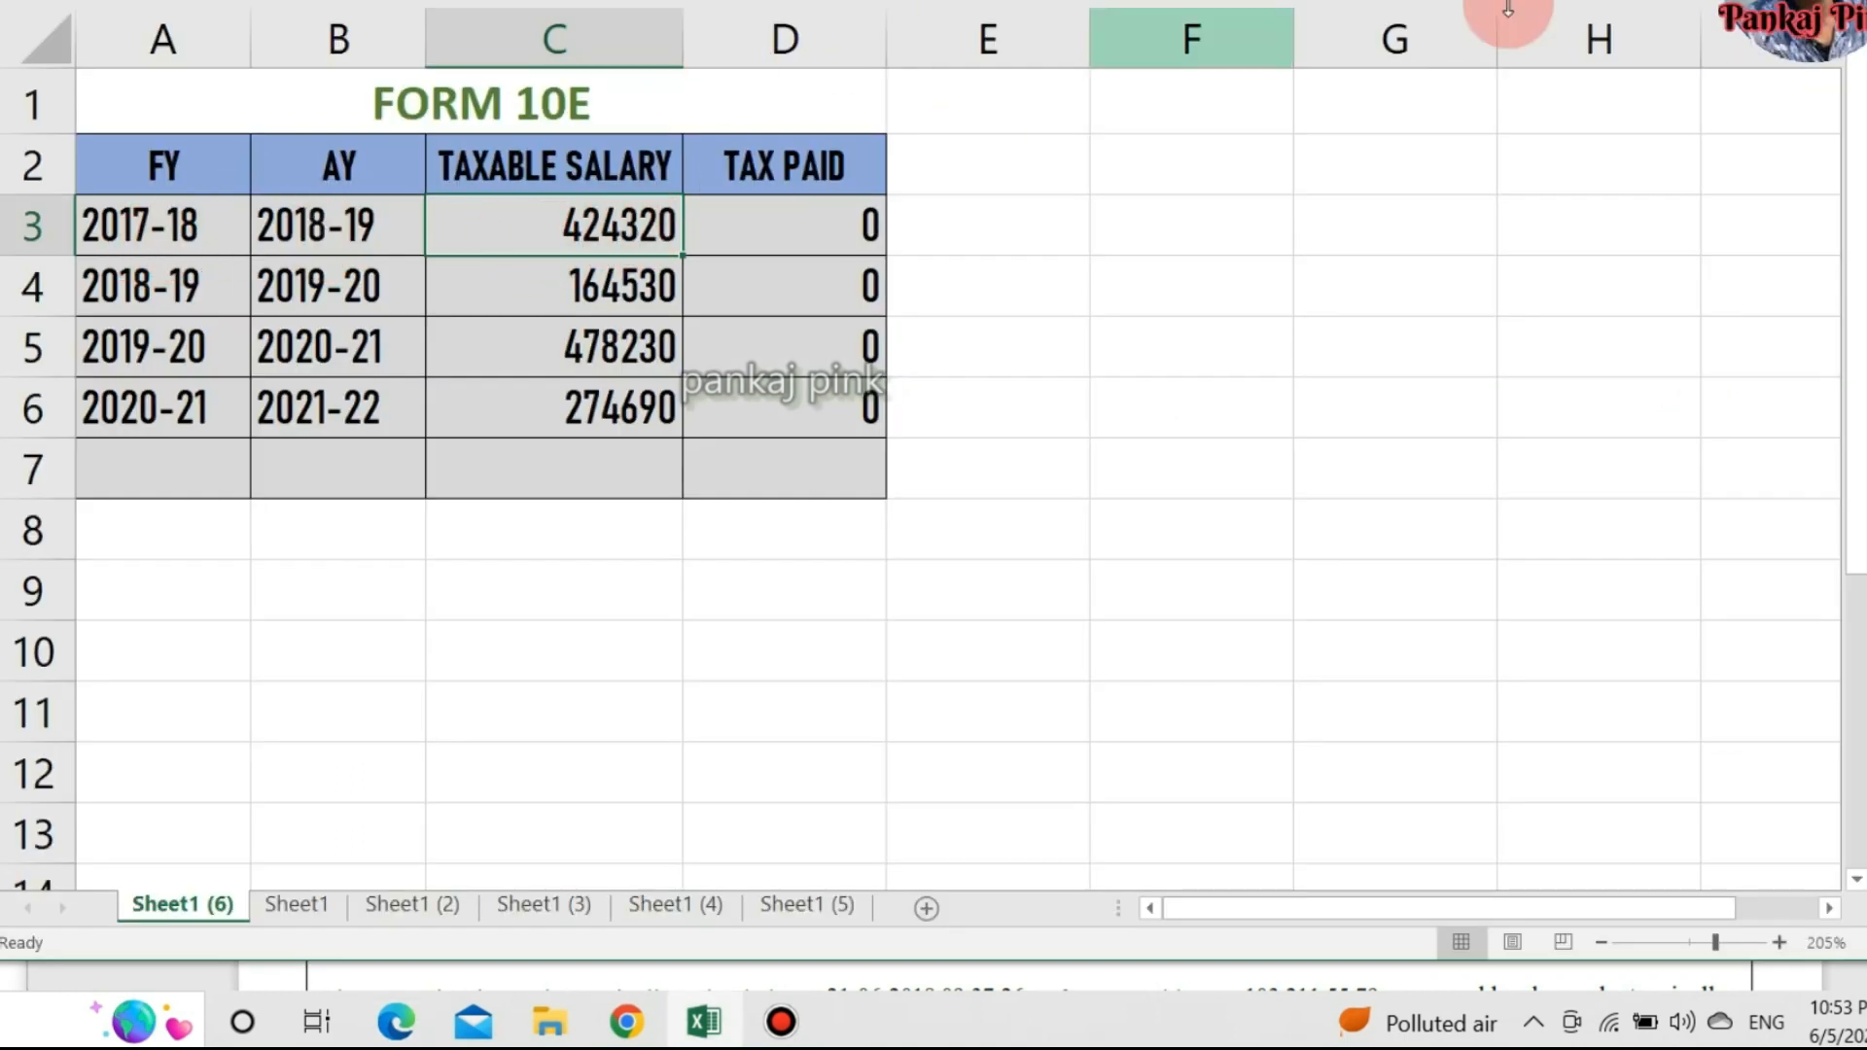
key(alt+Tab)
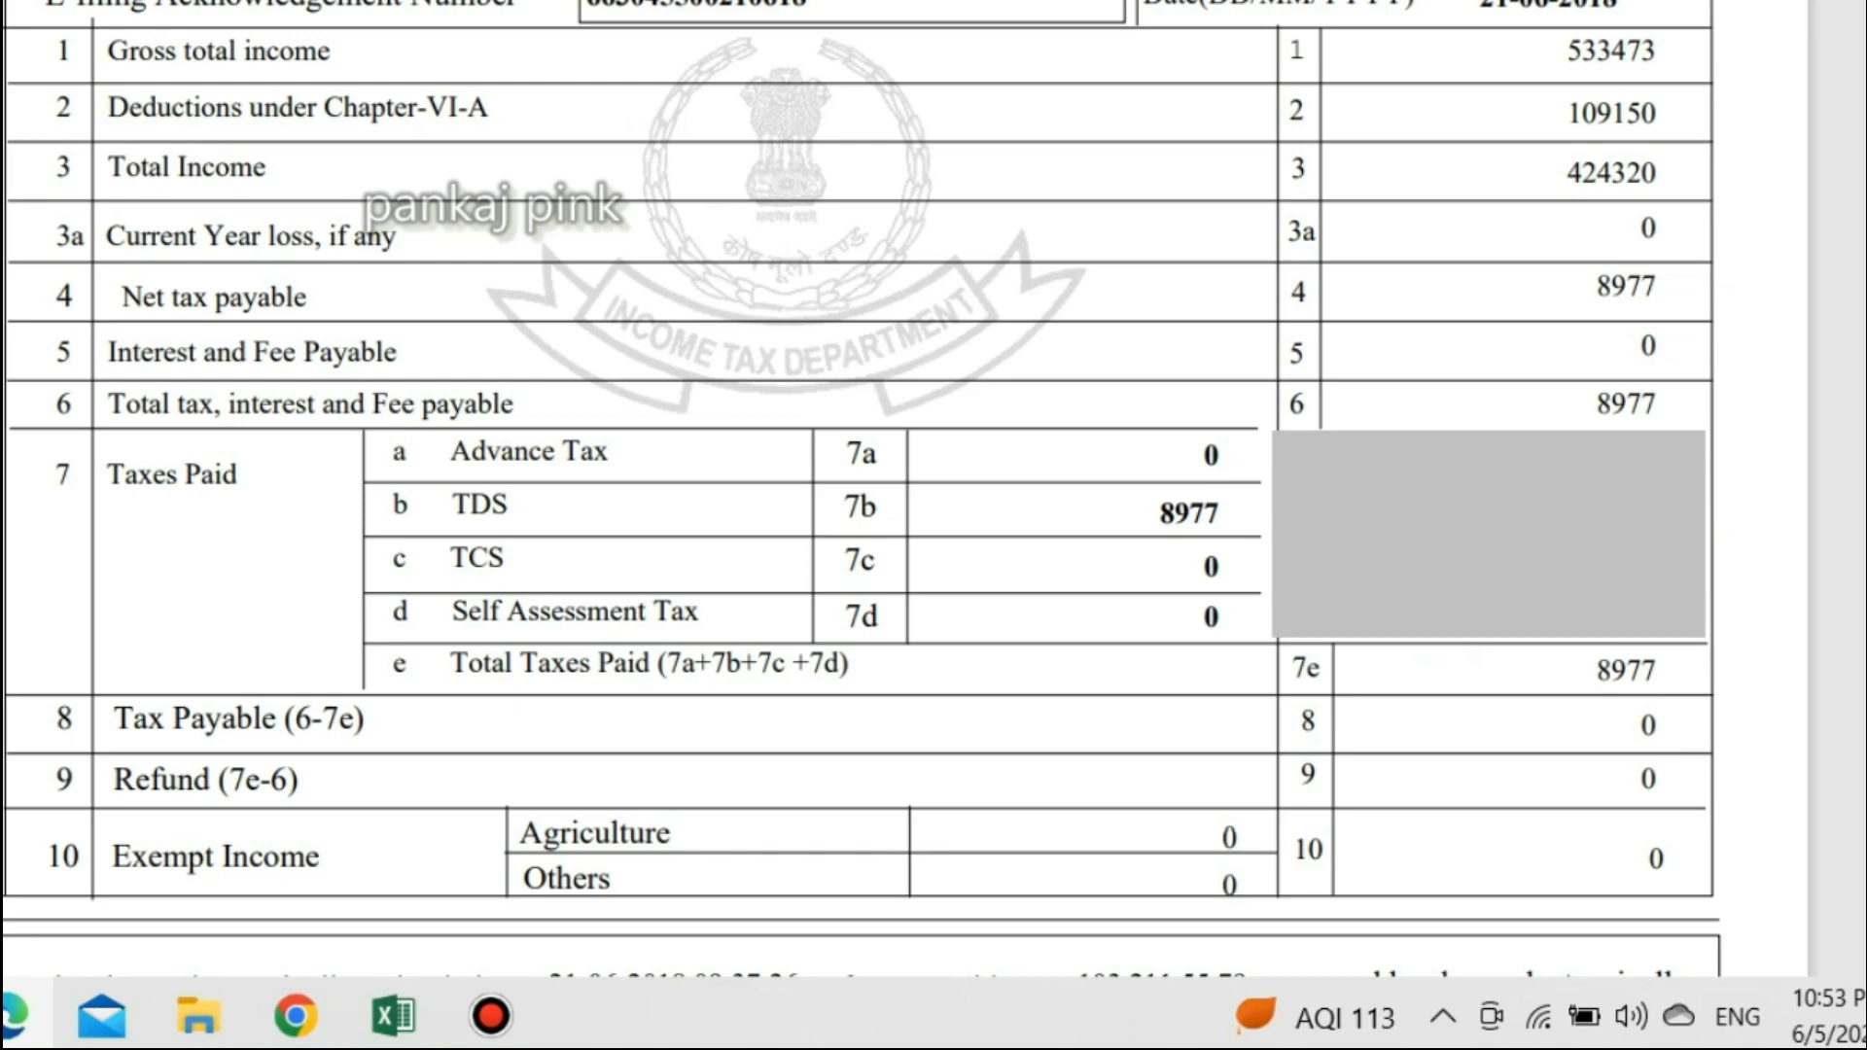
key(alt+Tab)
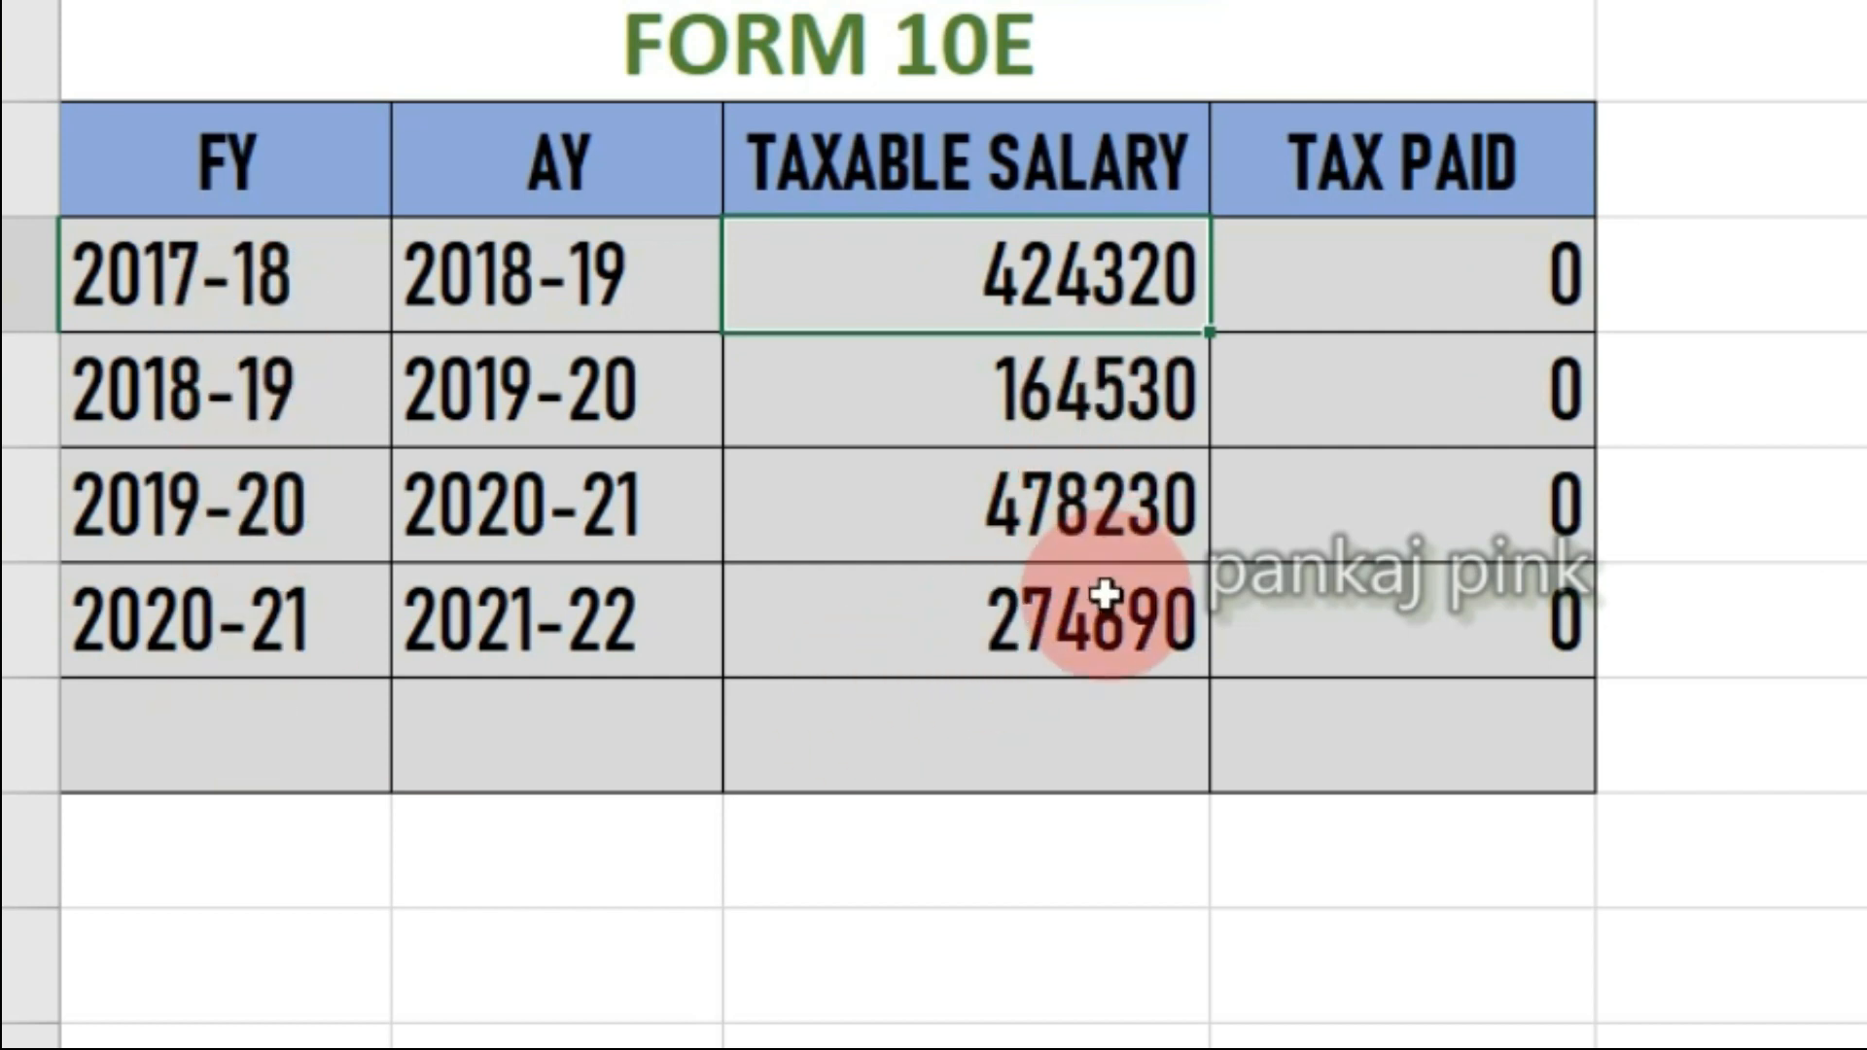
key(alt+Tab)
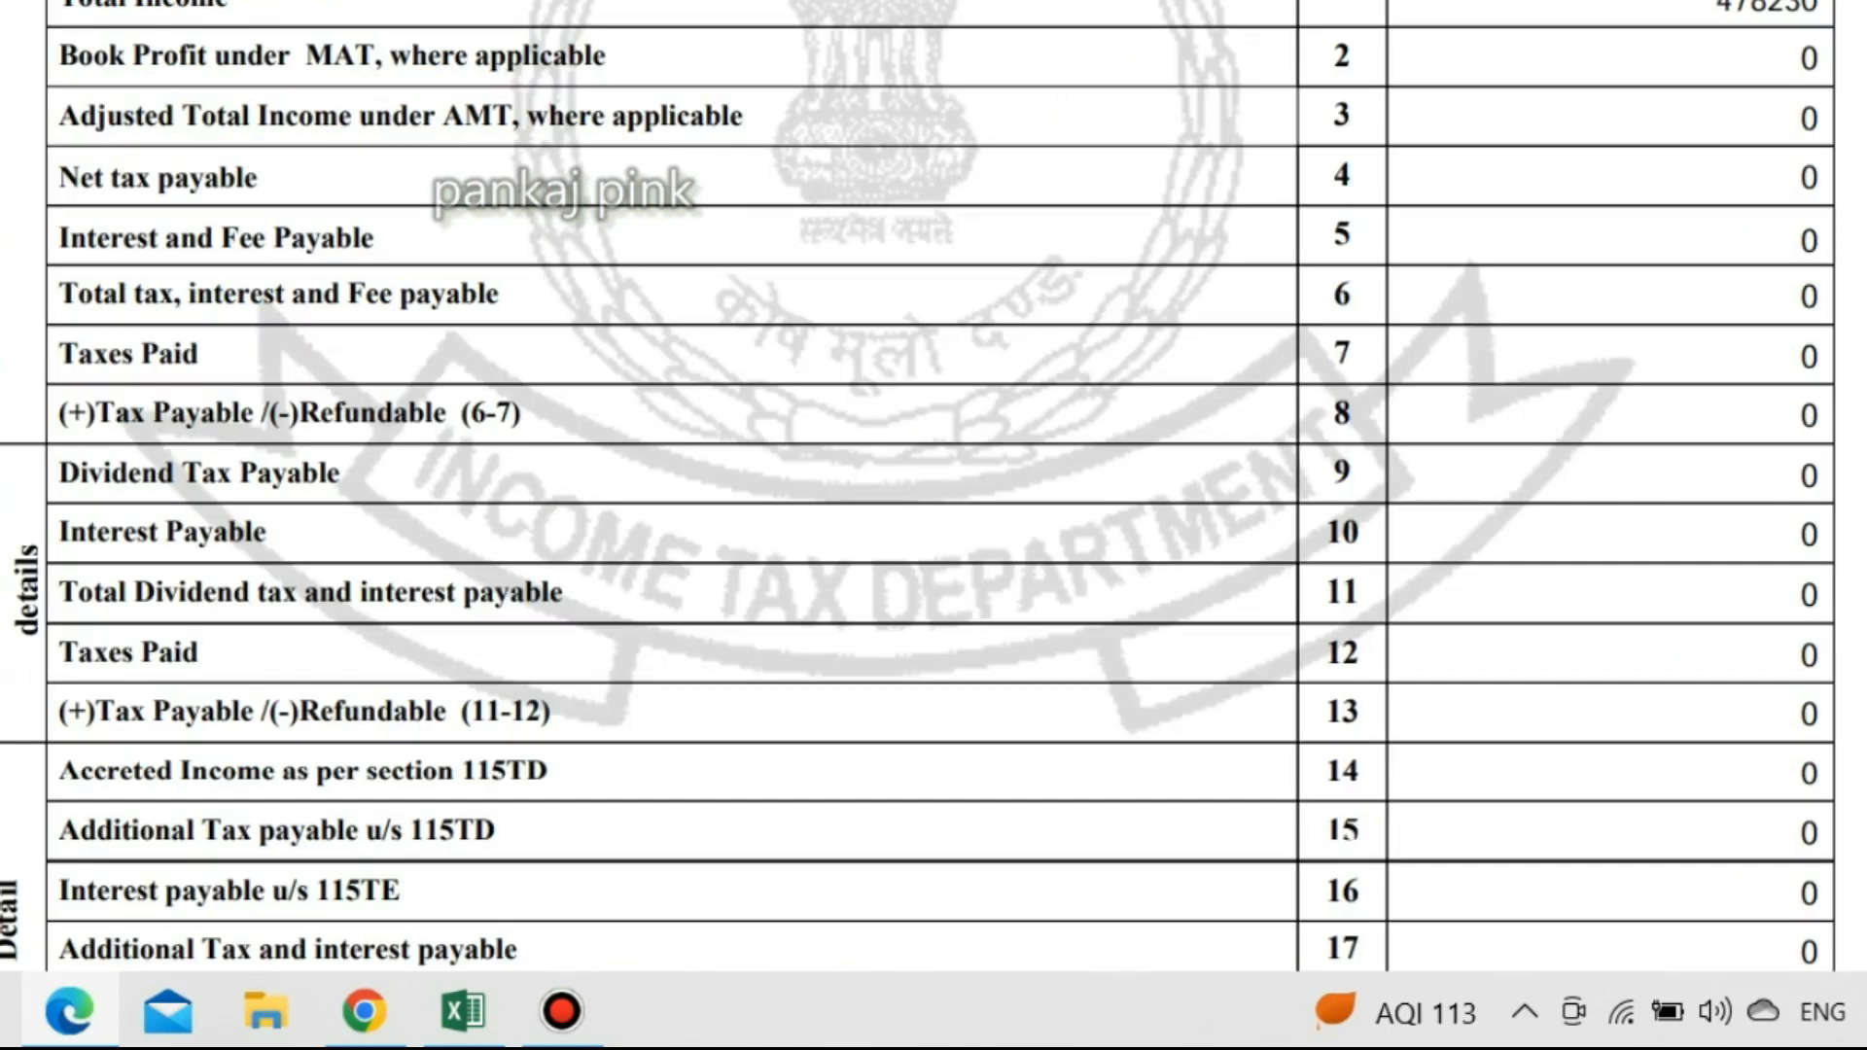
scroll(1722, 175, up, 7)
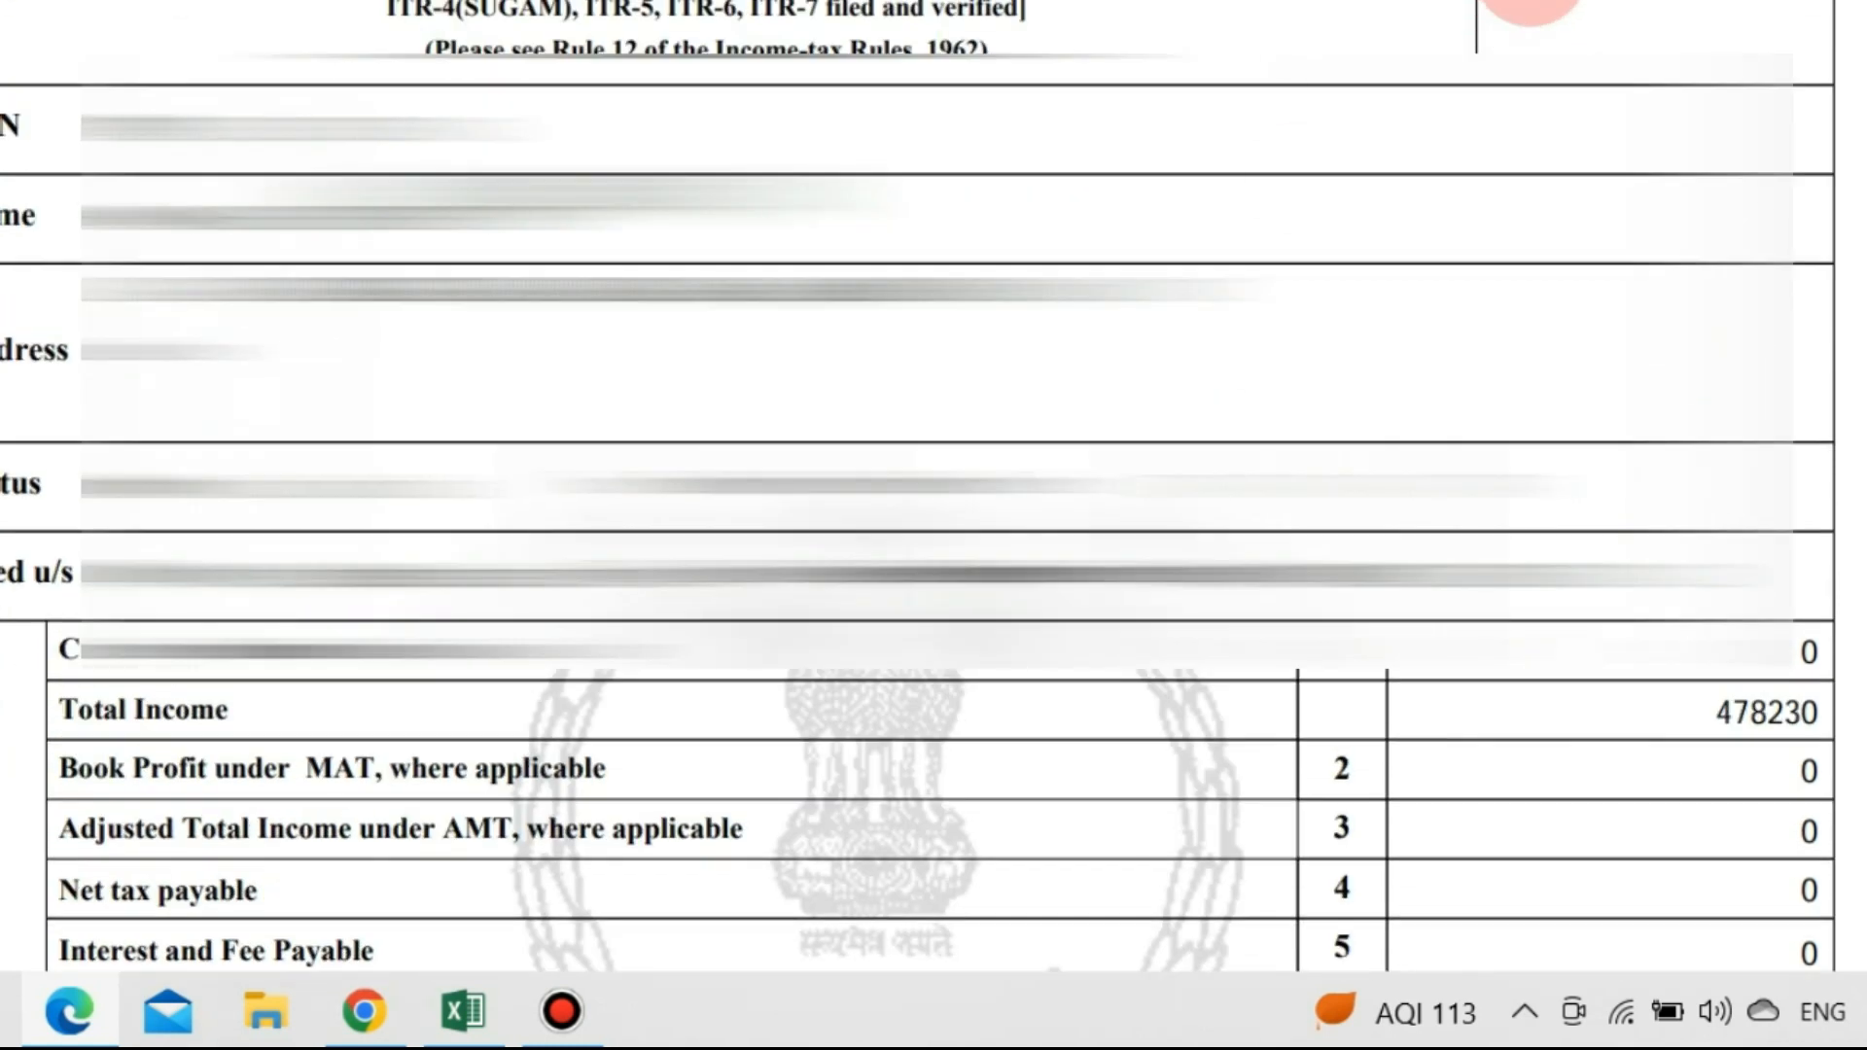
scroll(1683, 10, down, 8)
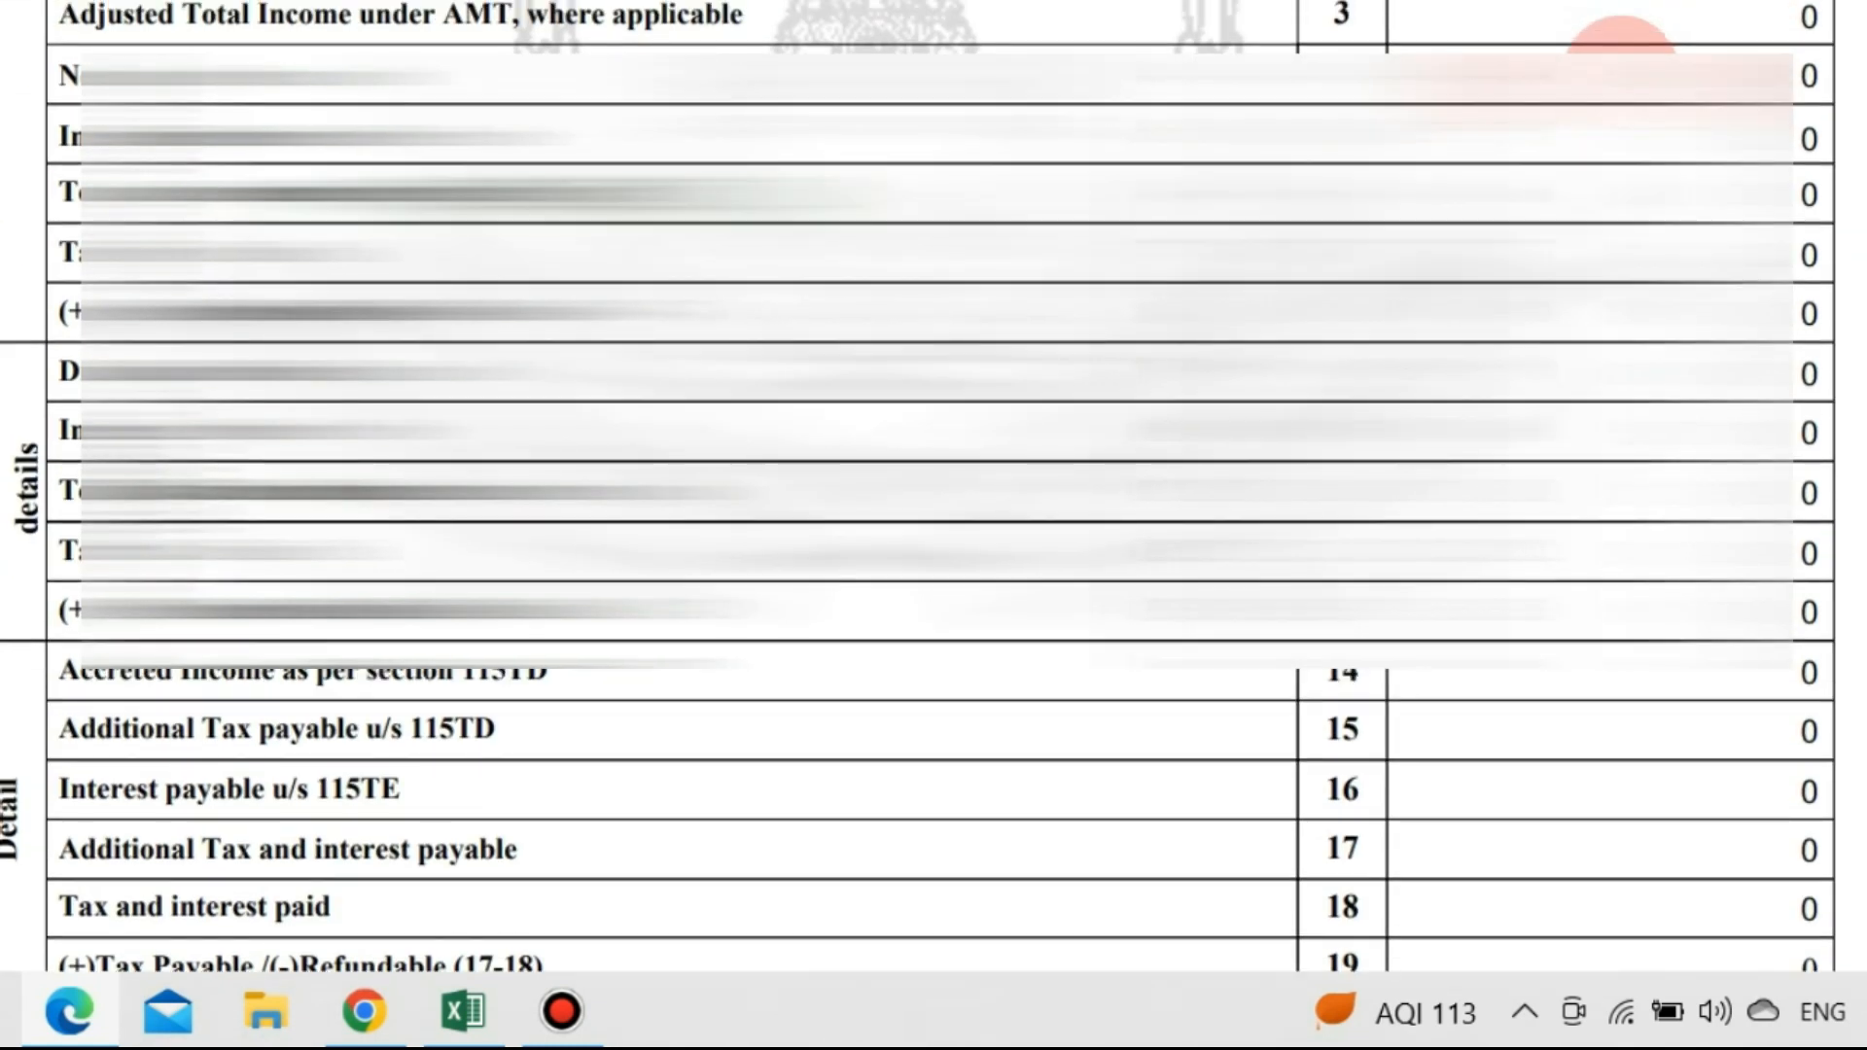
scroll(1619, 54, up, 2)
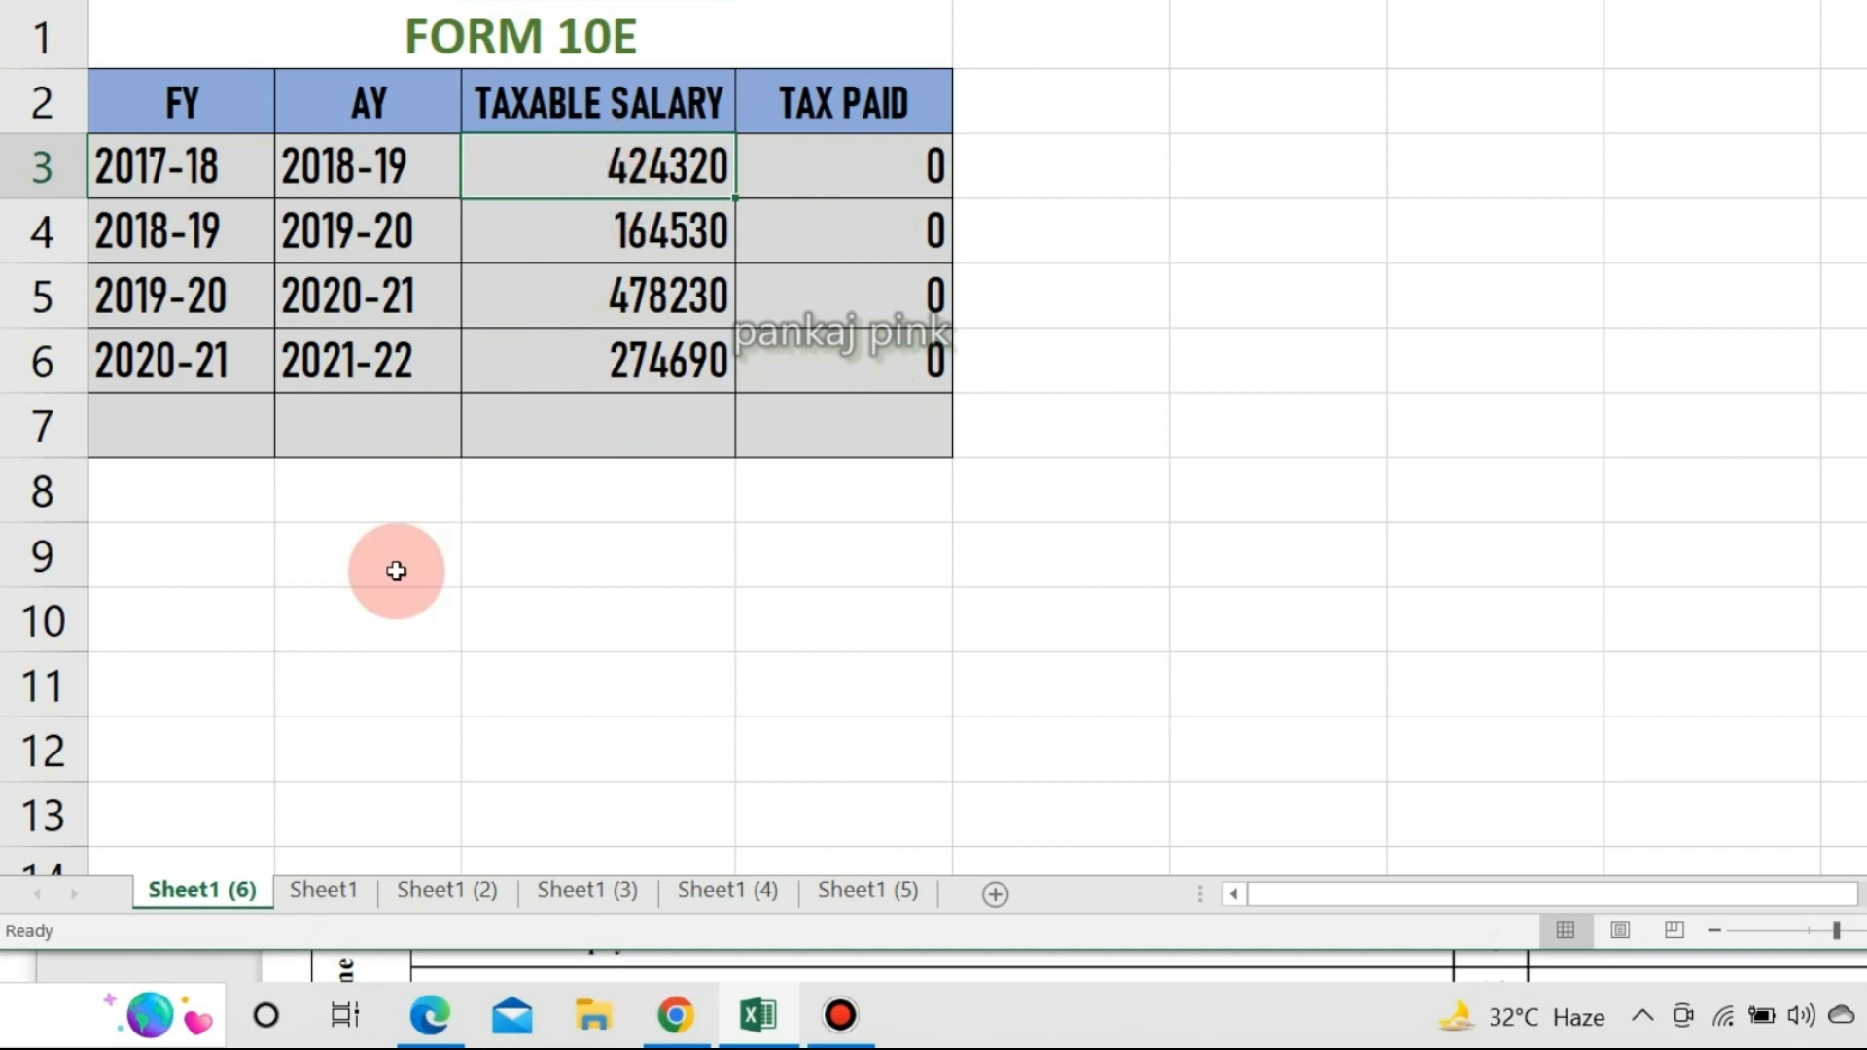
View Sheet1's 2021-22 salary 834840 and tax before 10E 93249, then return to the PDFs.
click(331, 889)
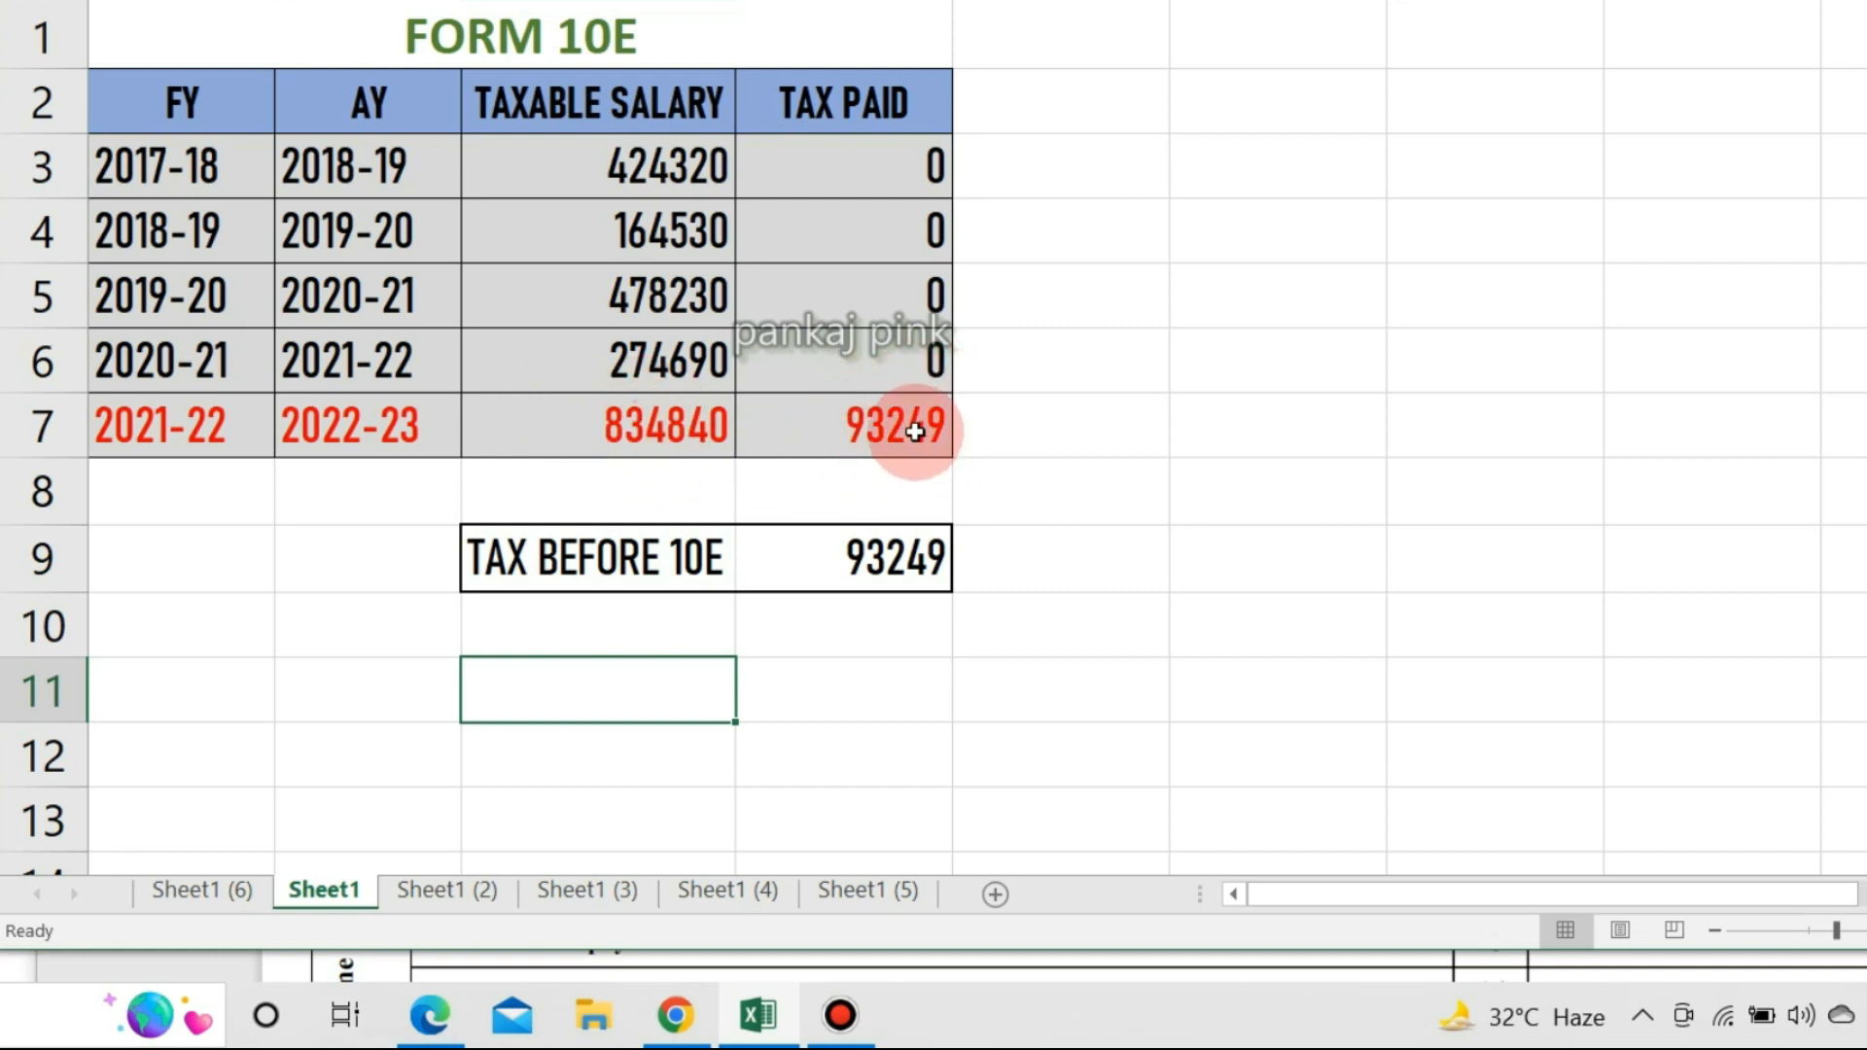
key(alt+Tab)
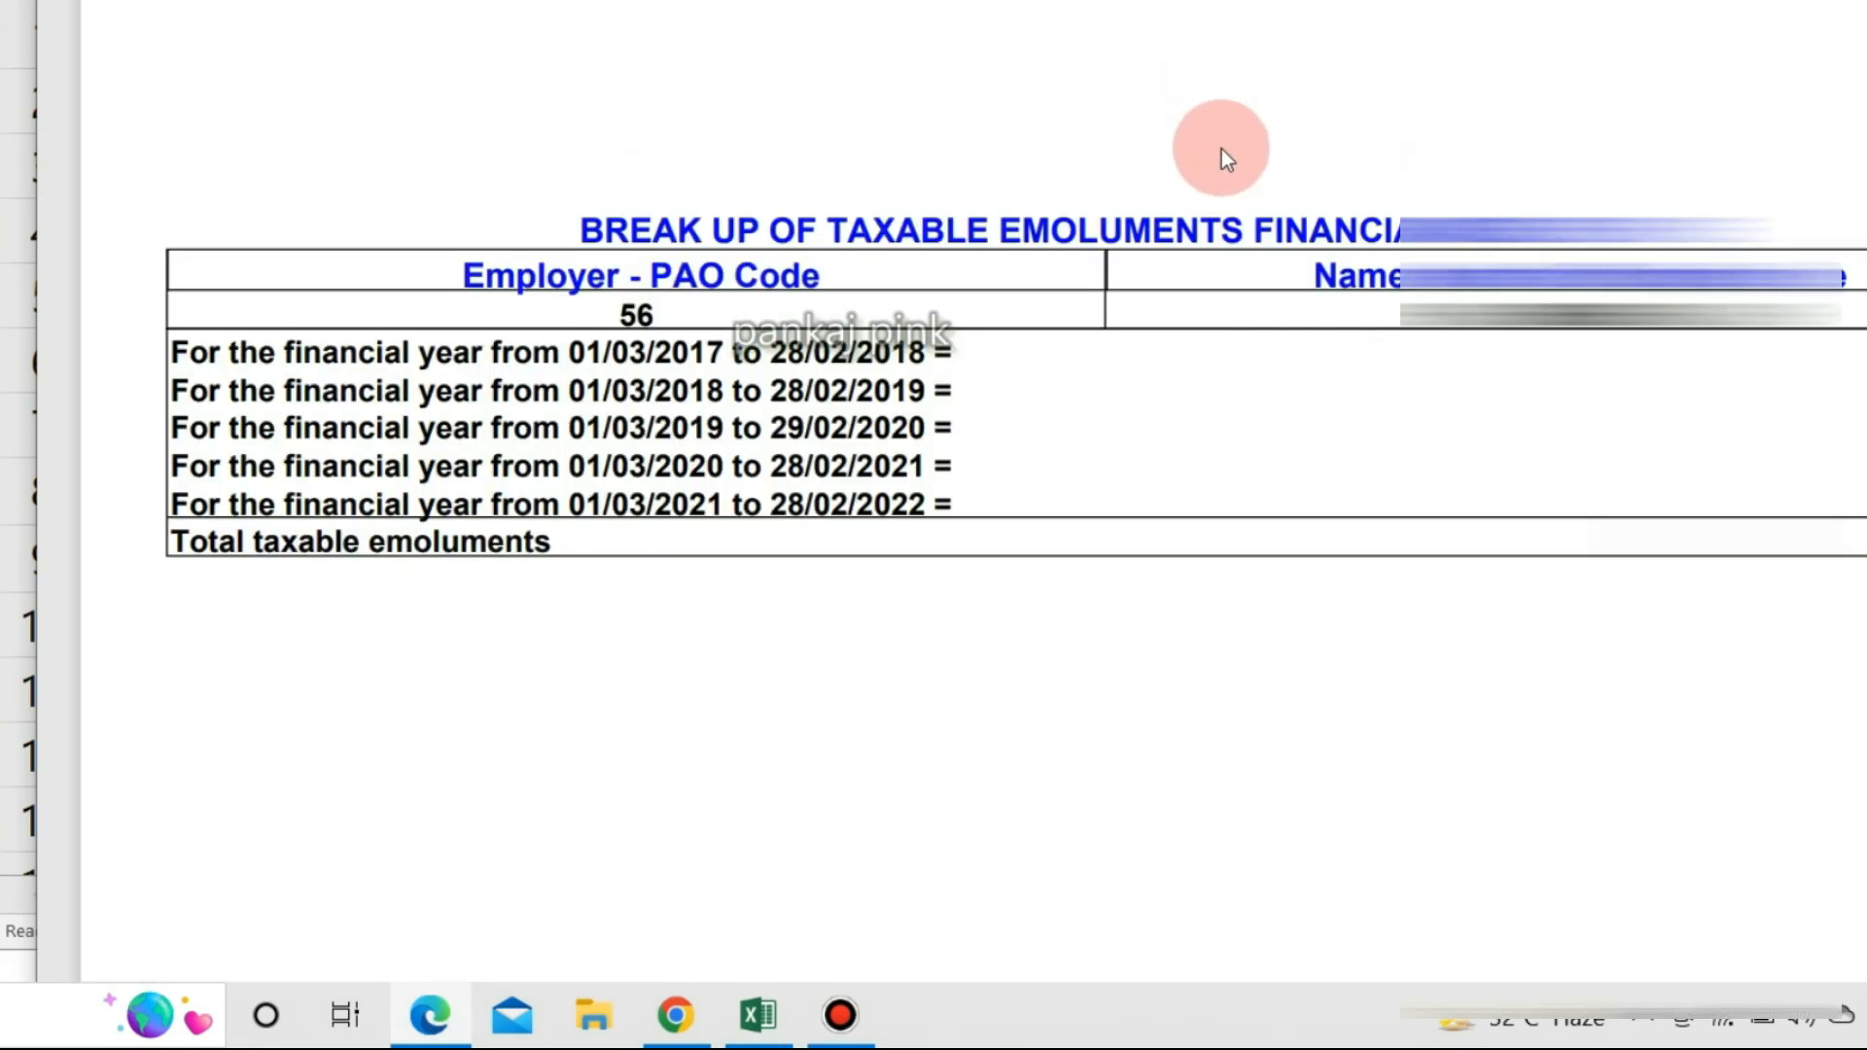
Select row 12's Total Income 885810 on the salary statement, confirming tax payable 93249.
scroll(1216, 291, up, 8)
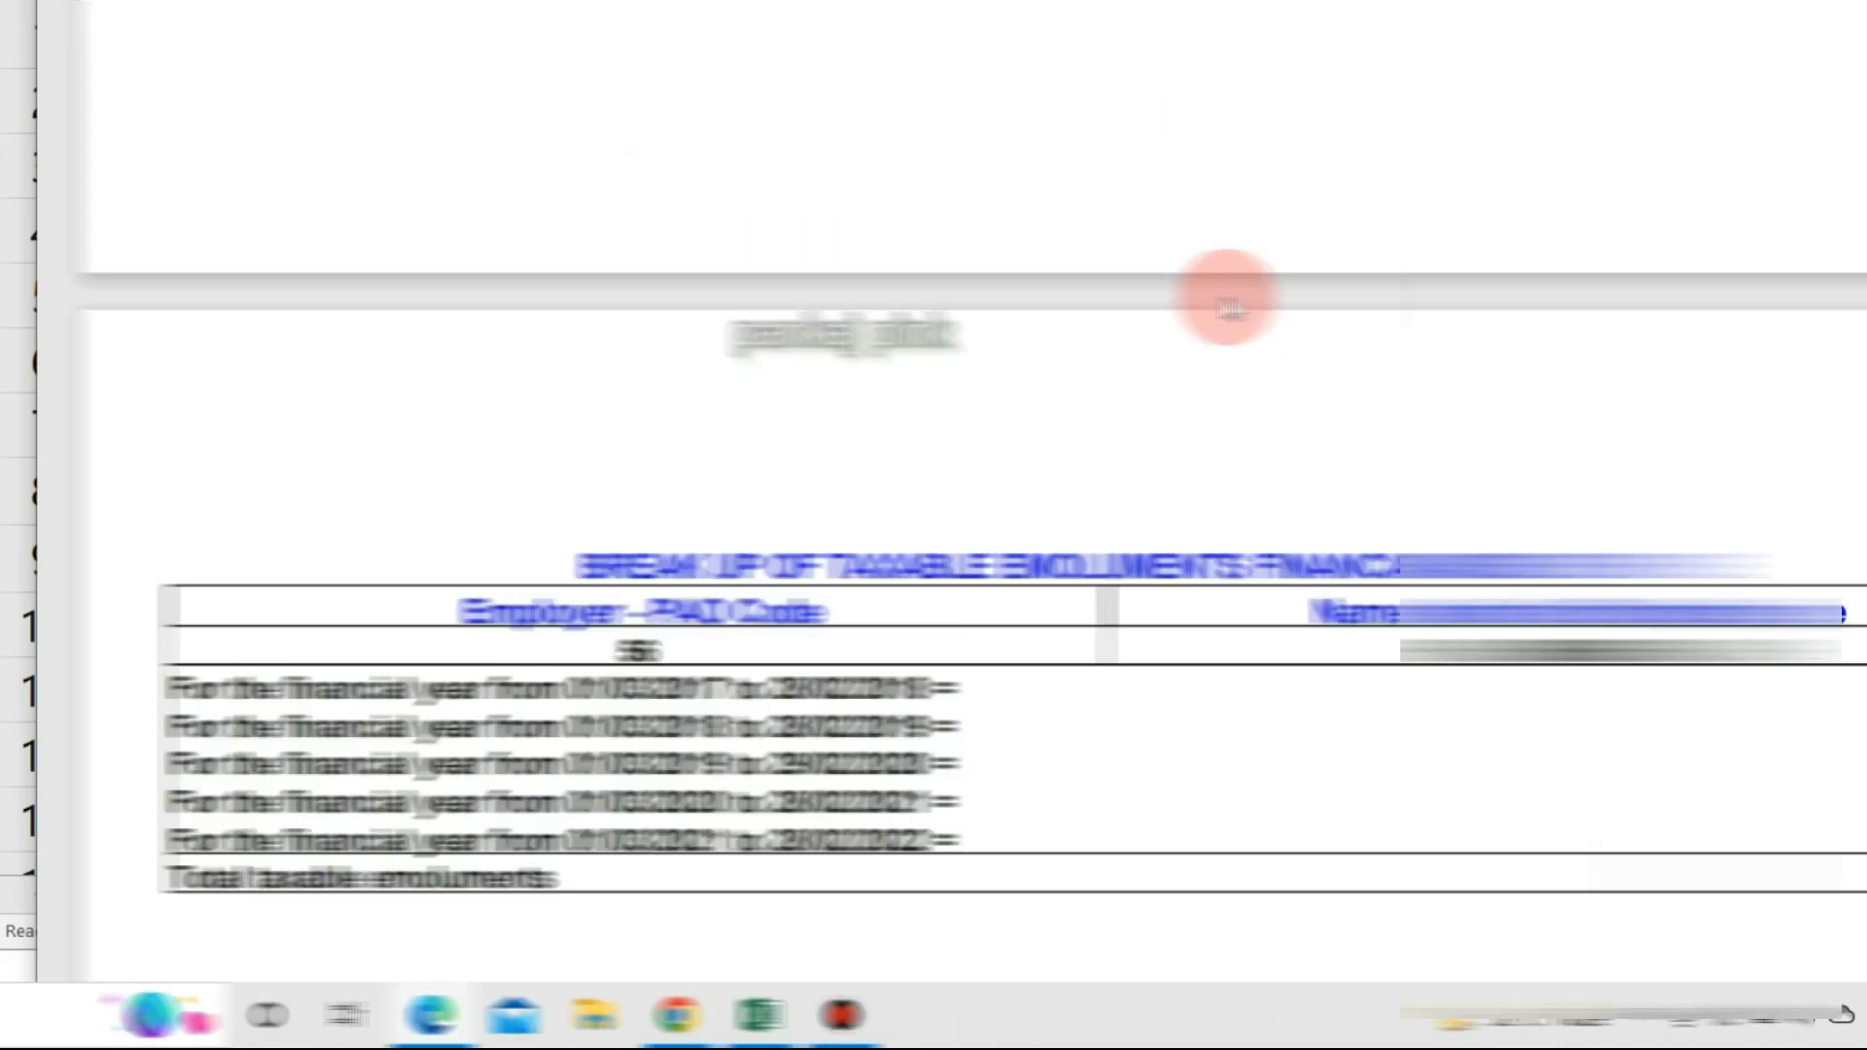
scroll(1228, 308, up, 15)
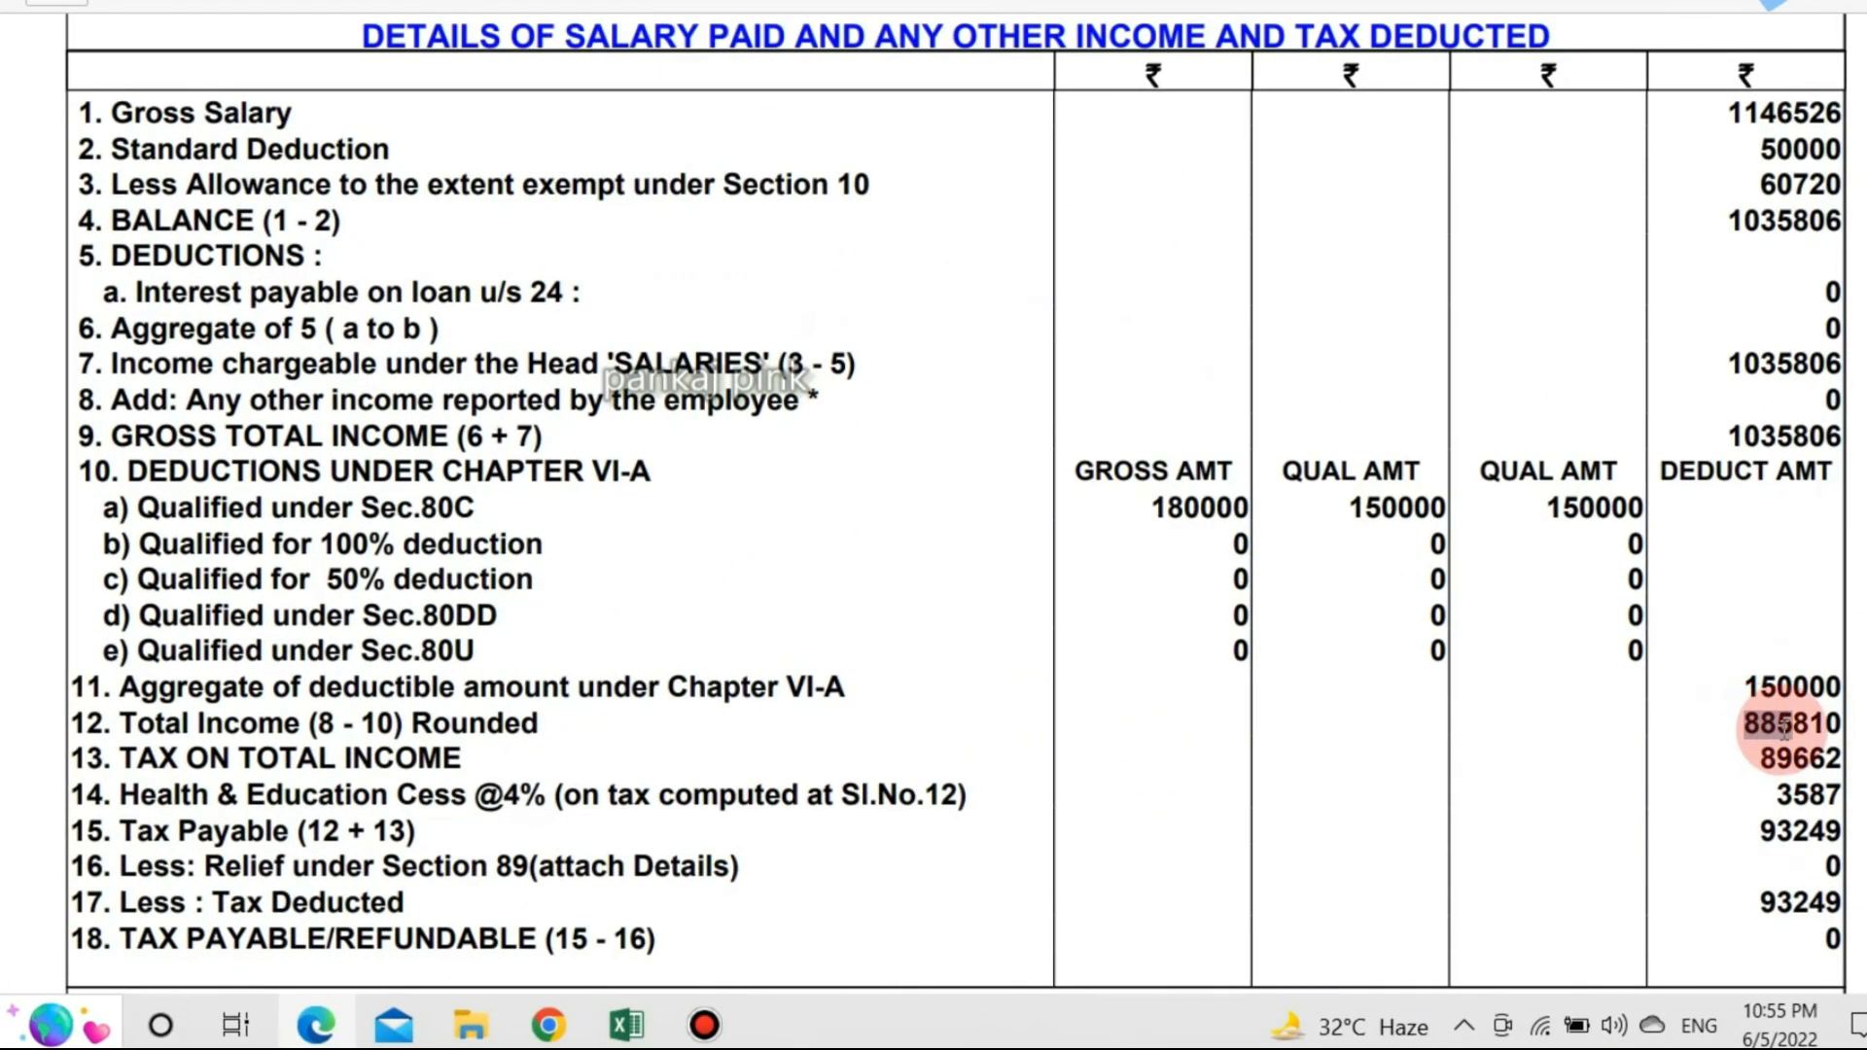
drag(1785, 724, 1838, 724)
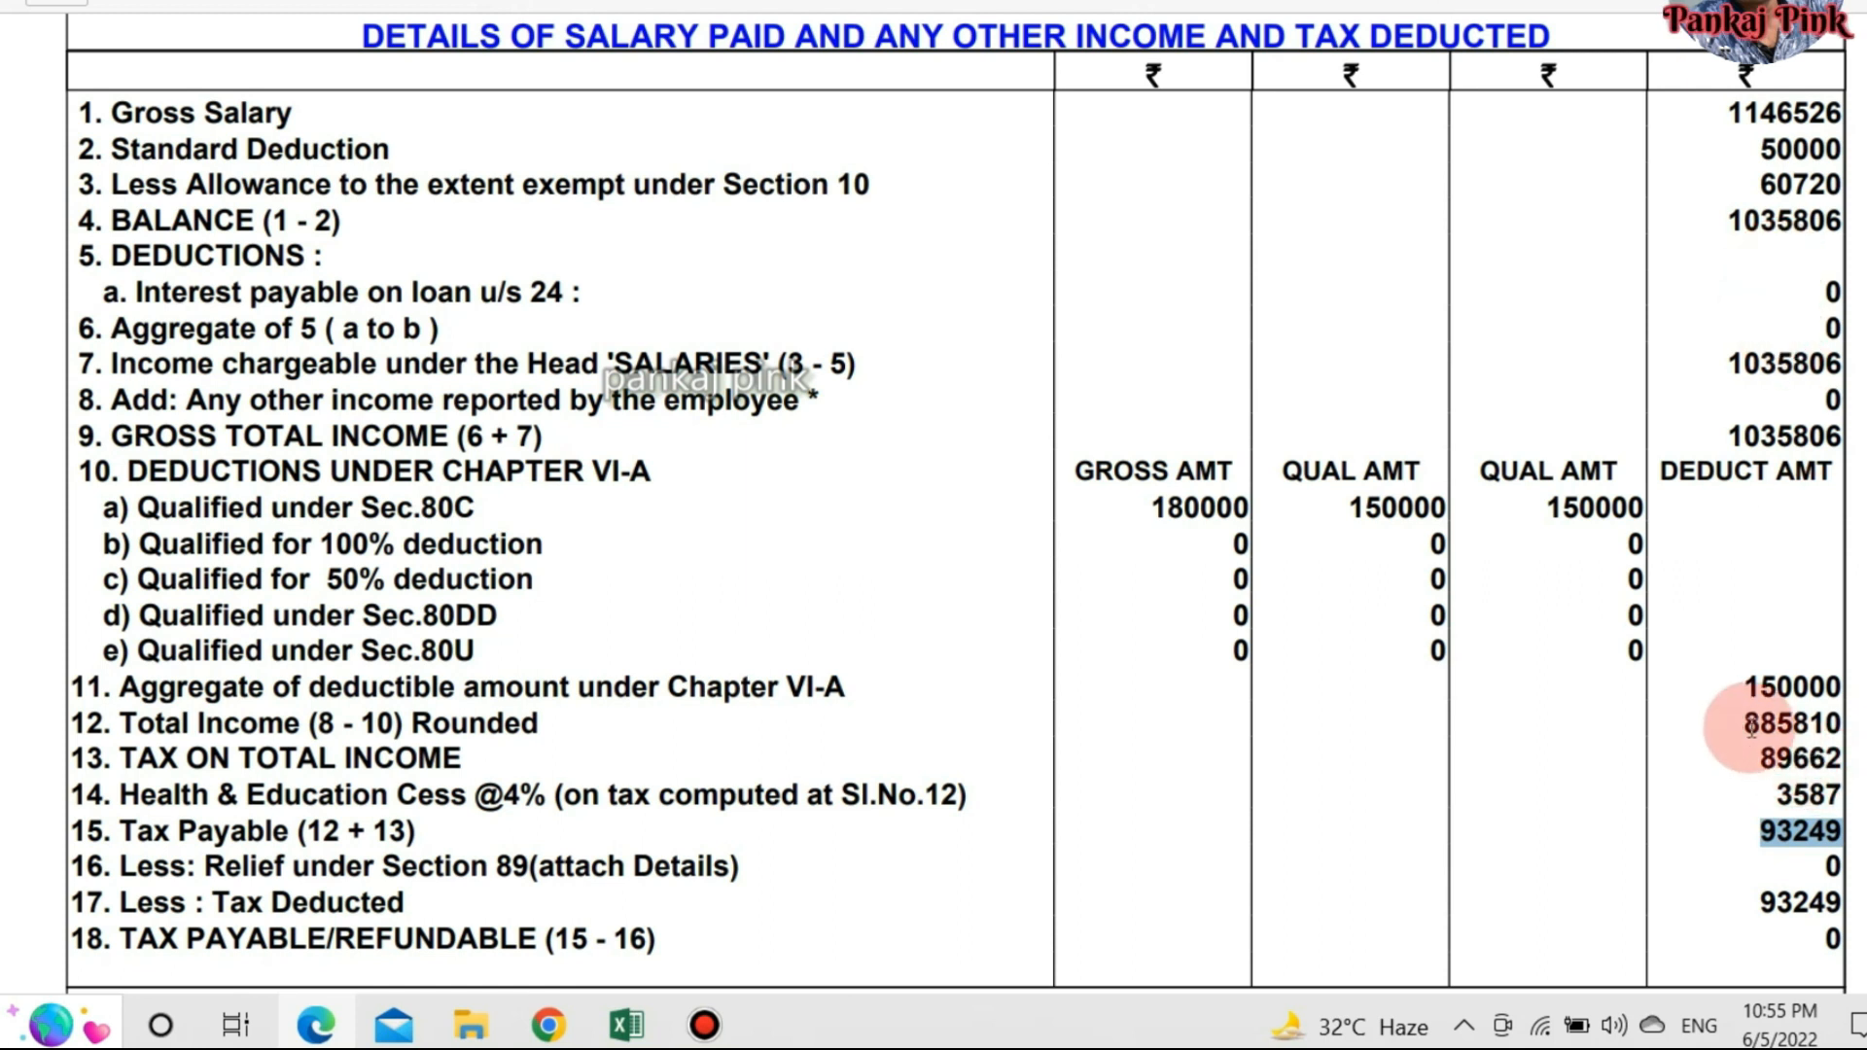
double_click(1794, 729)
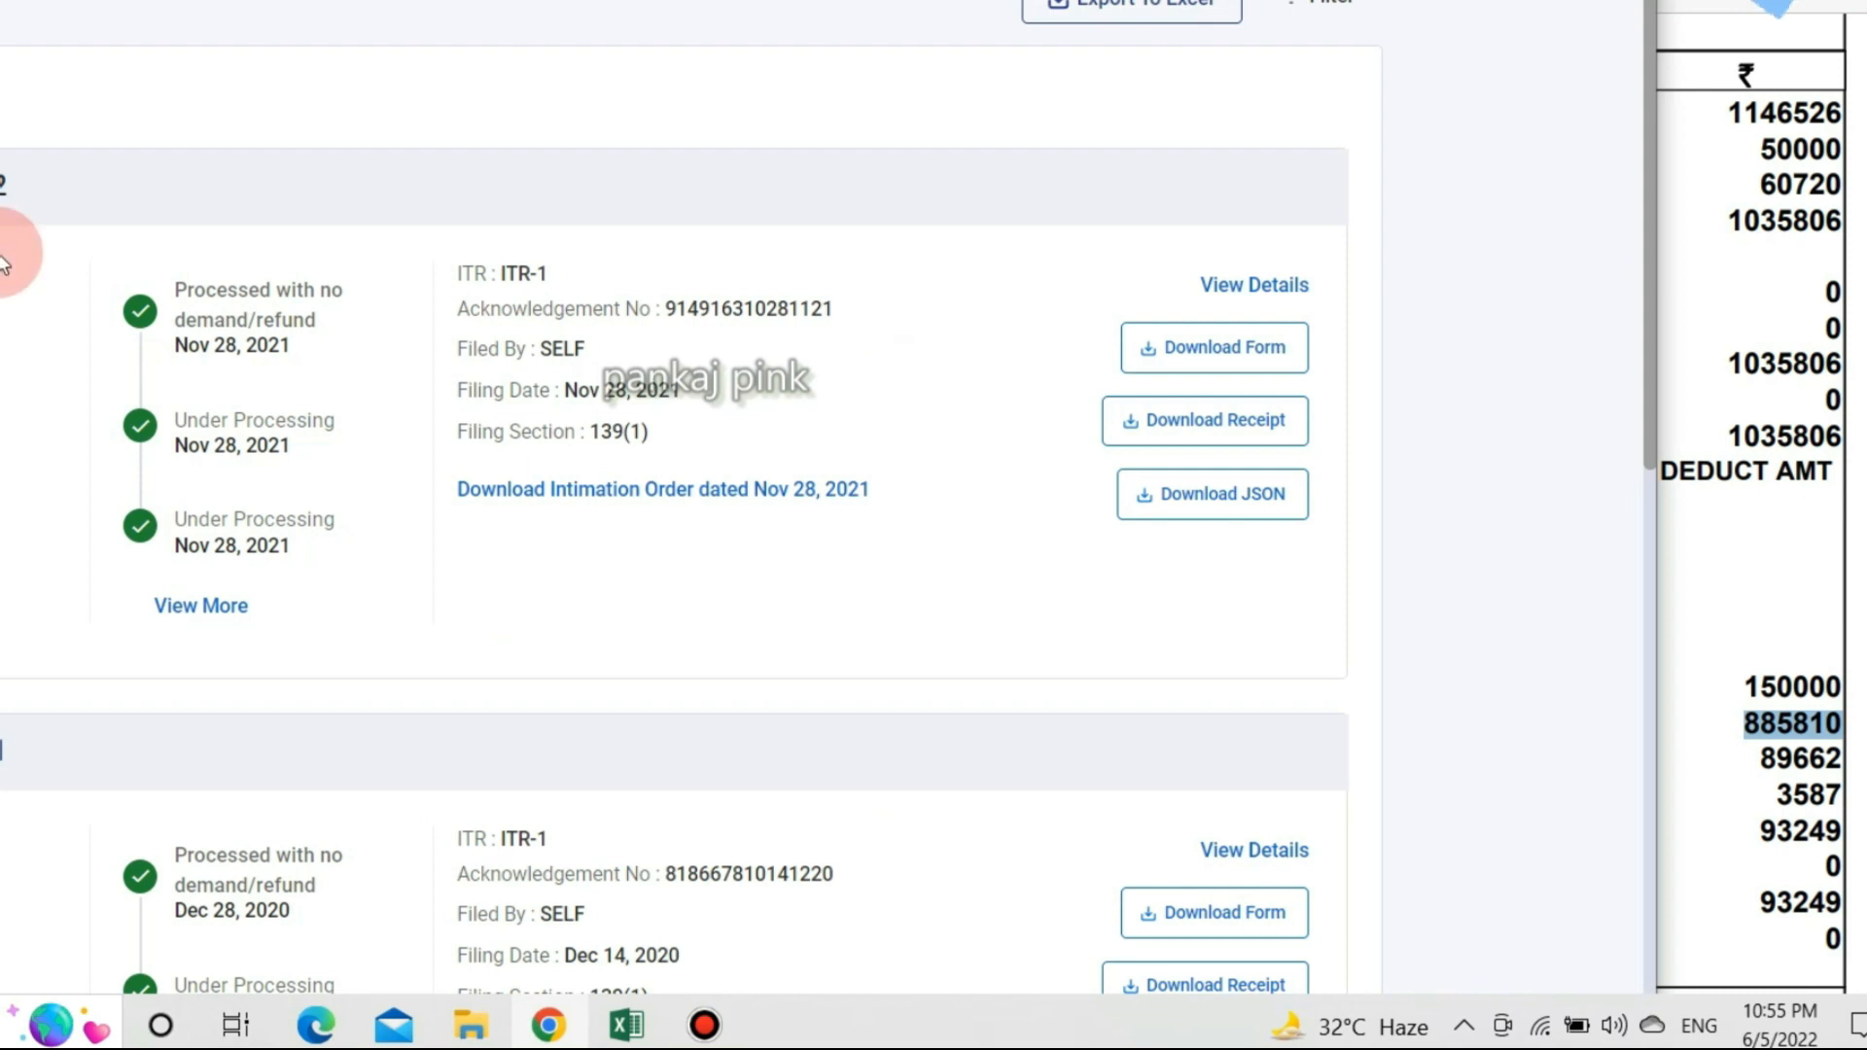
scroll(2, 265, up, 3)
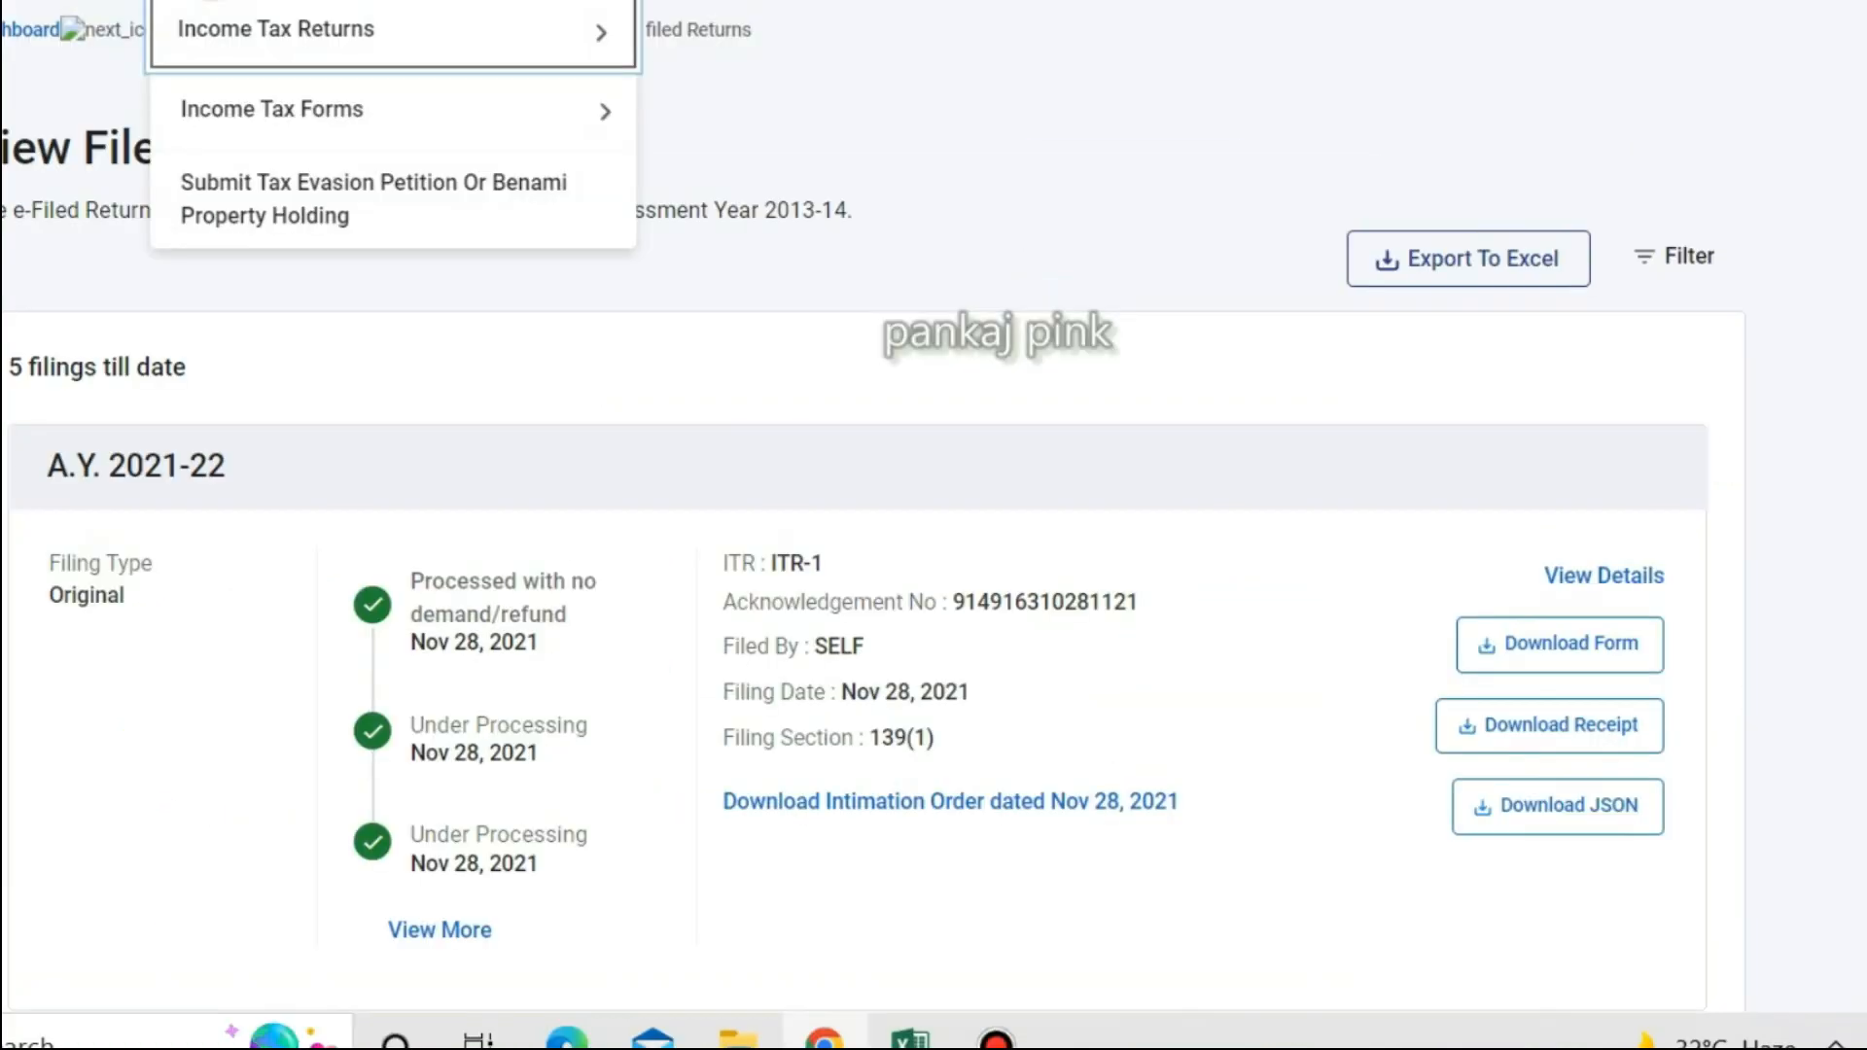
Start a new income tax return for A.Y. 2022-23 in online filing mode.
mouse_move(212, 10)
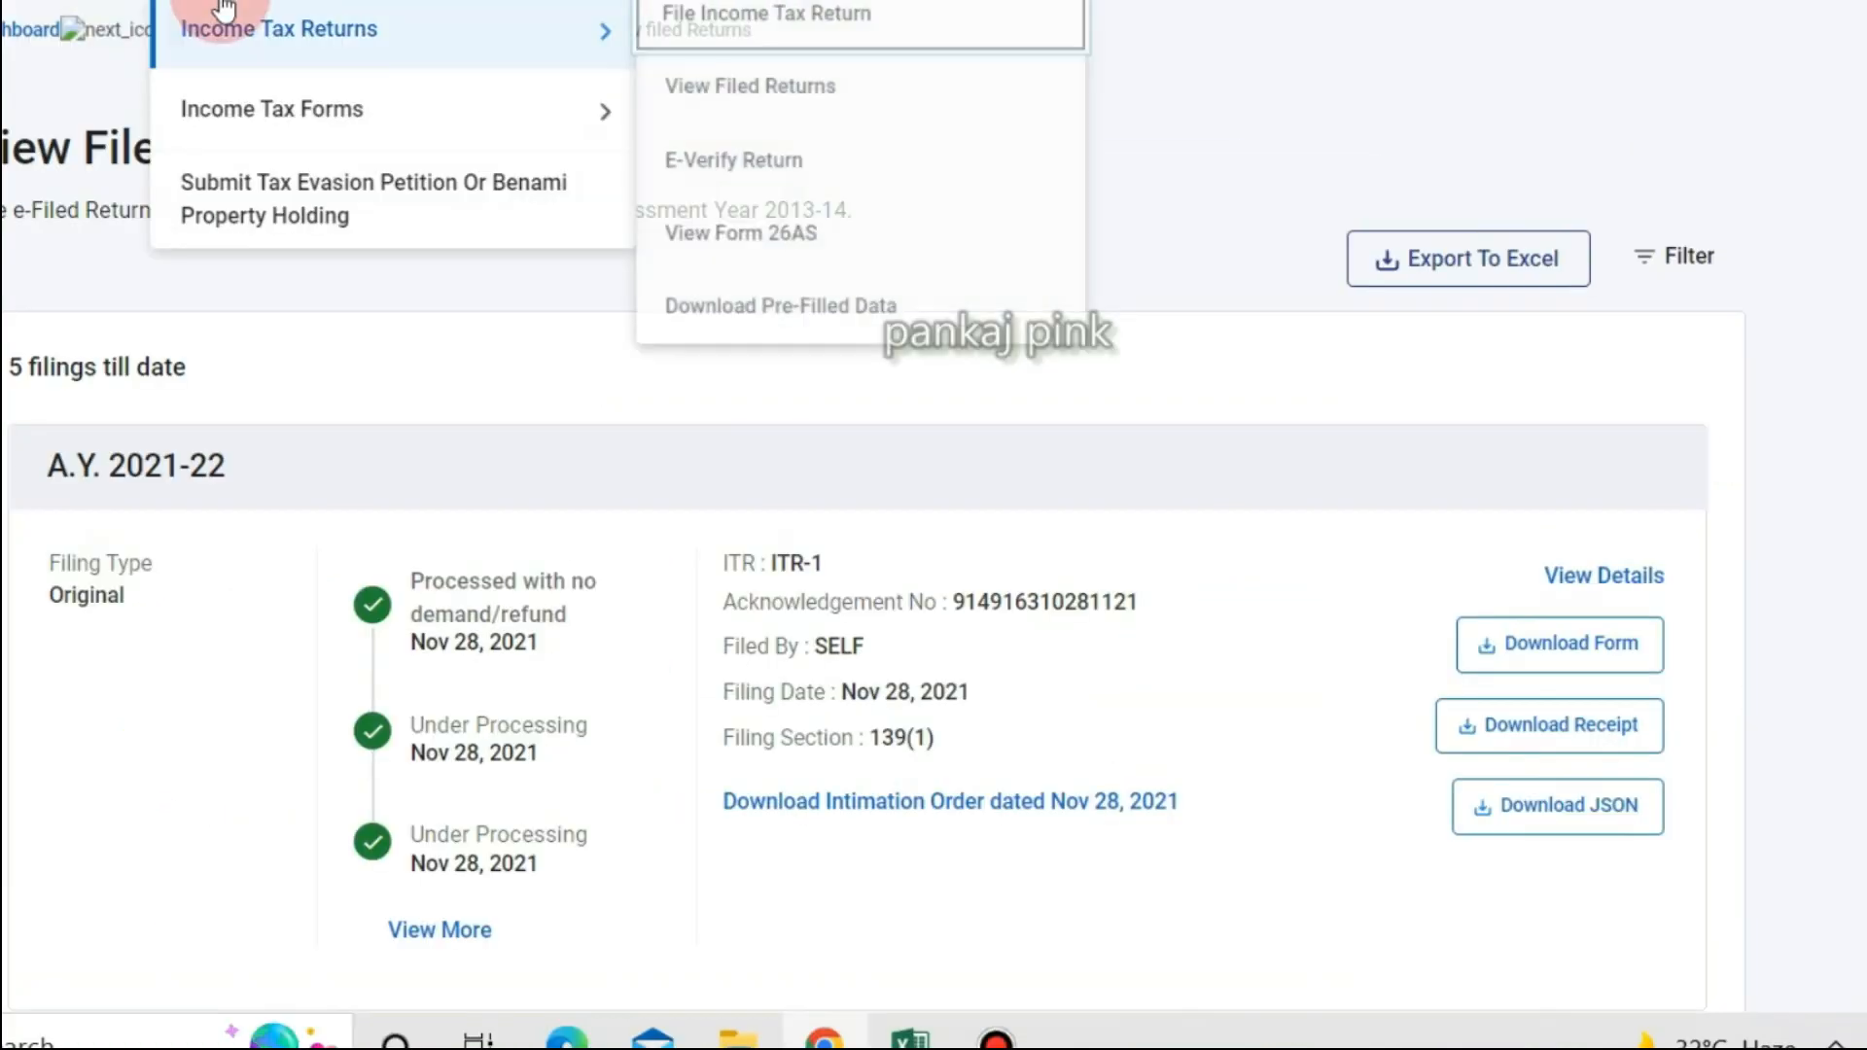
click(818, 24)
click(374, 350)
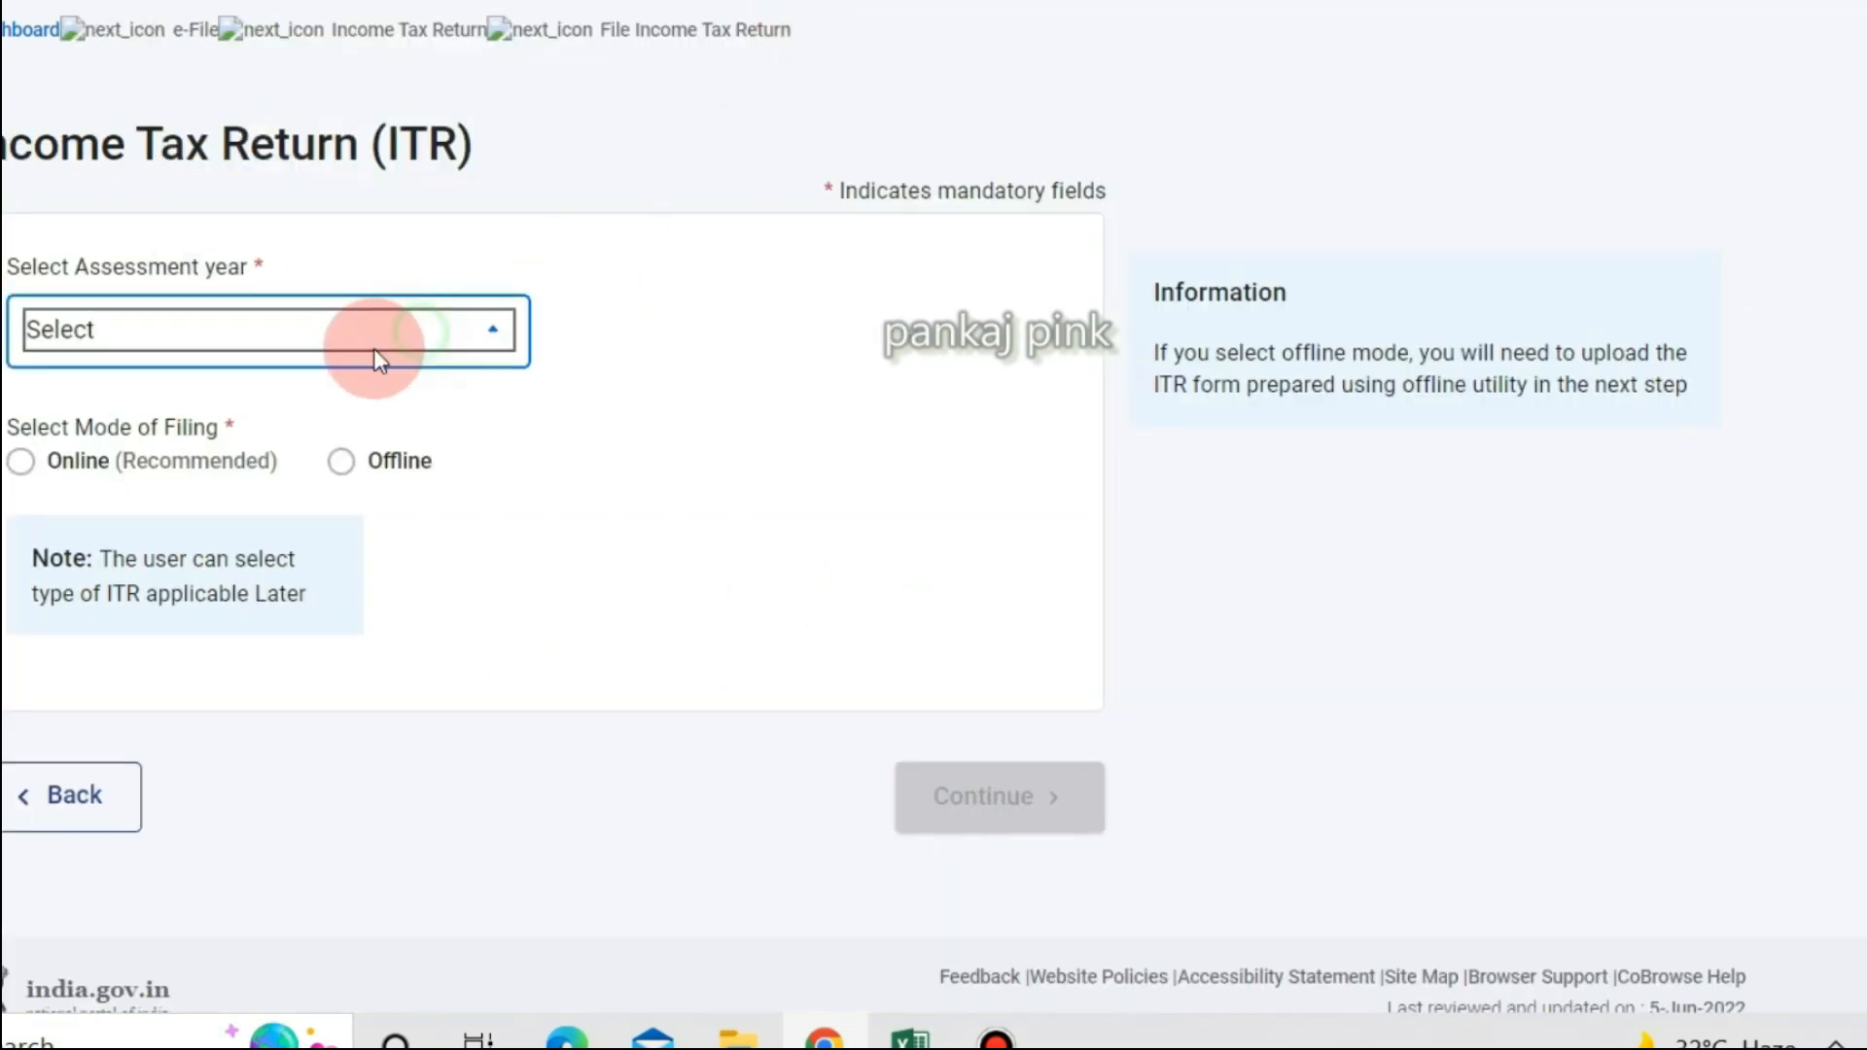
click(104, 467)
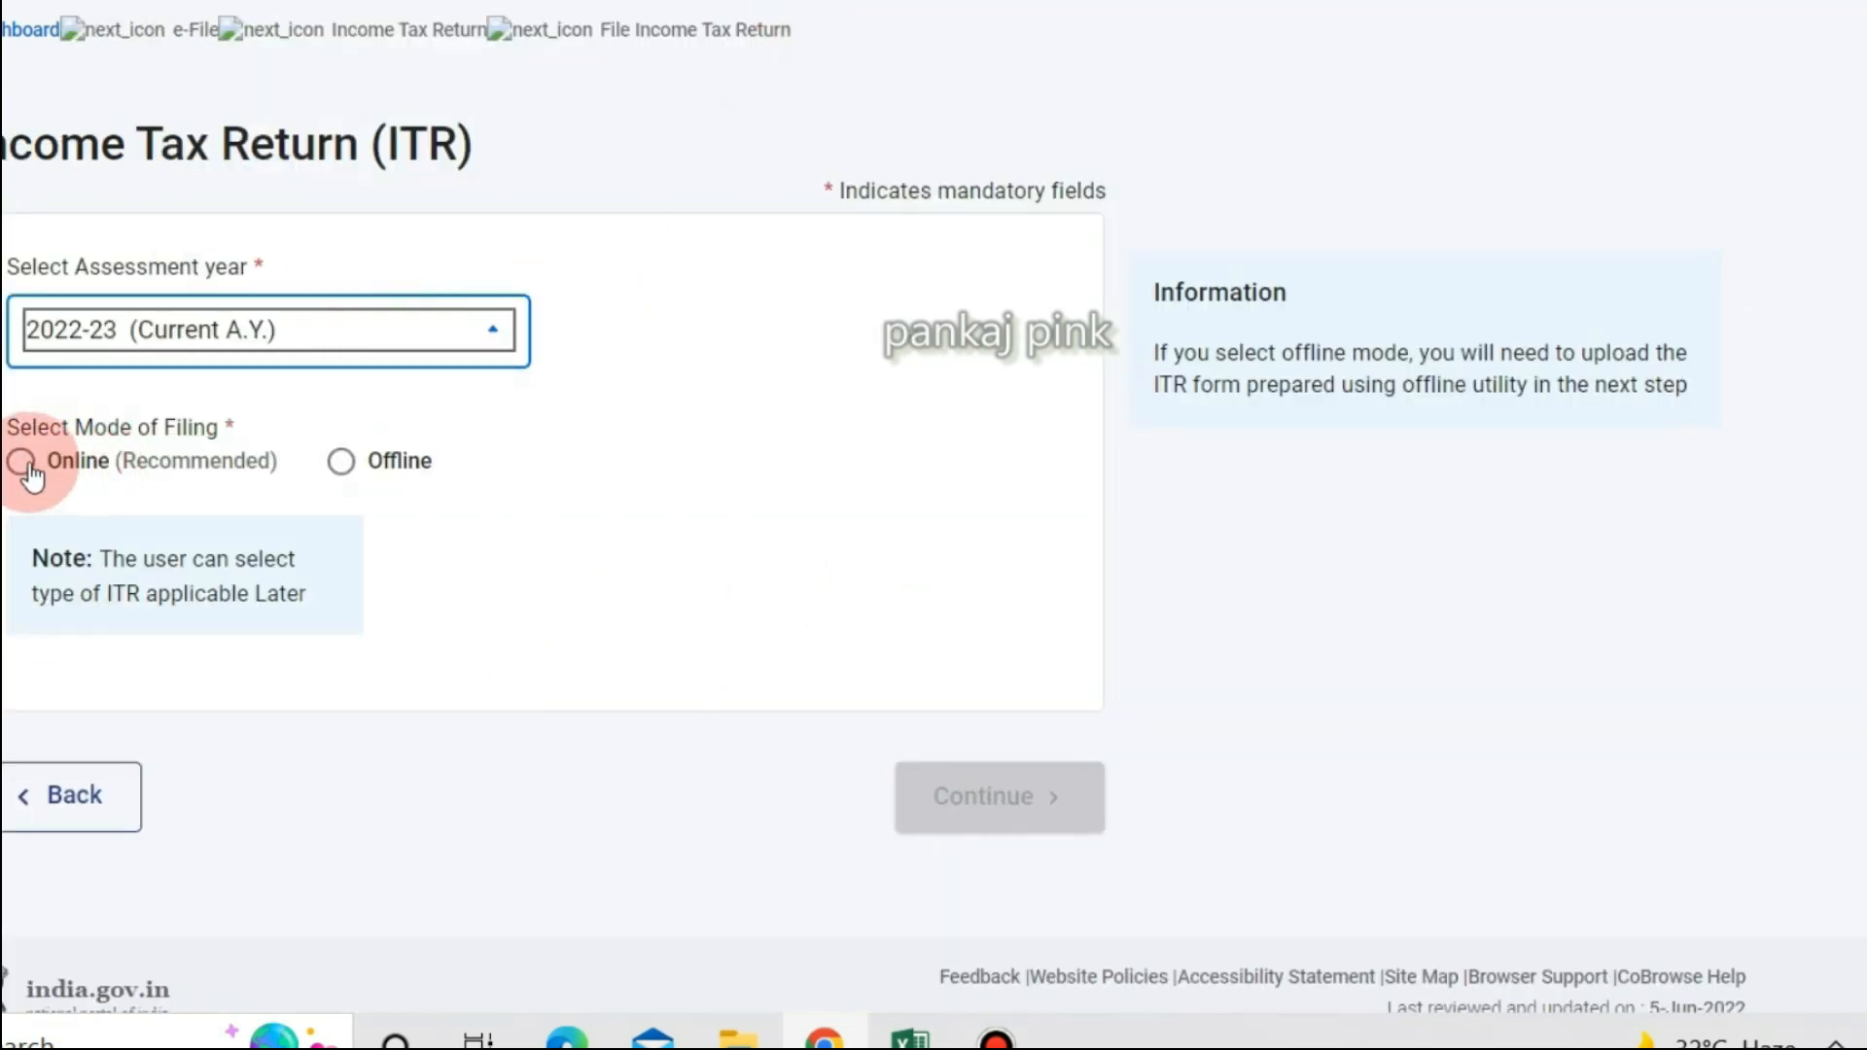
click(27, 465)
click(1006, 822)
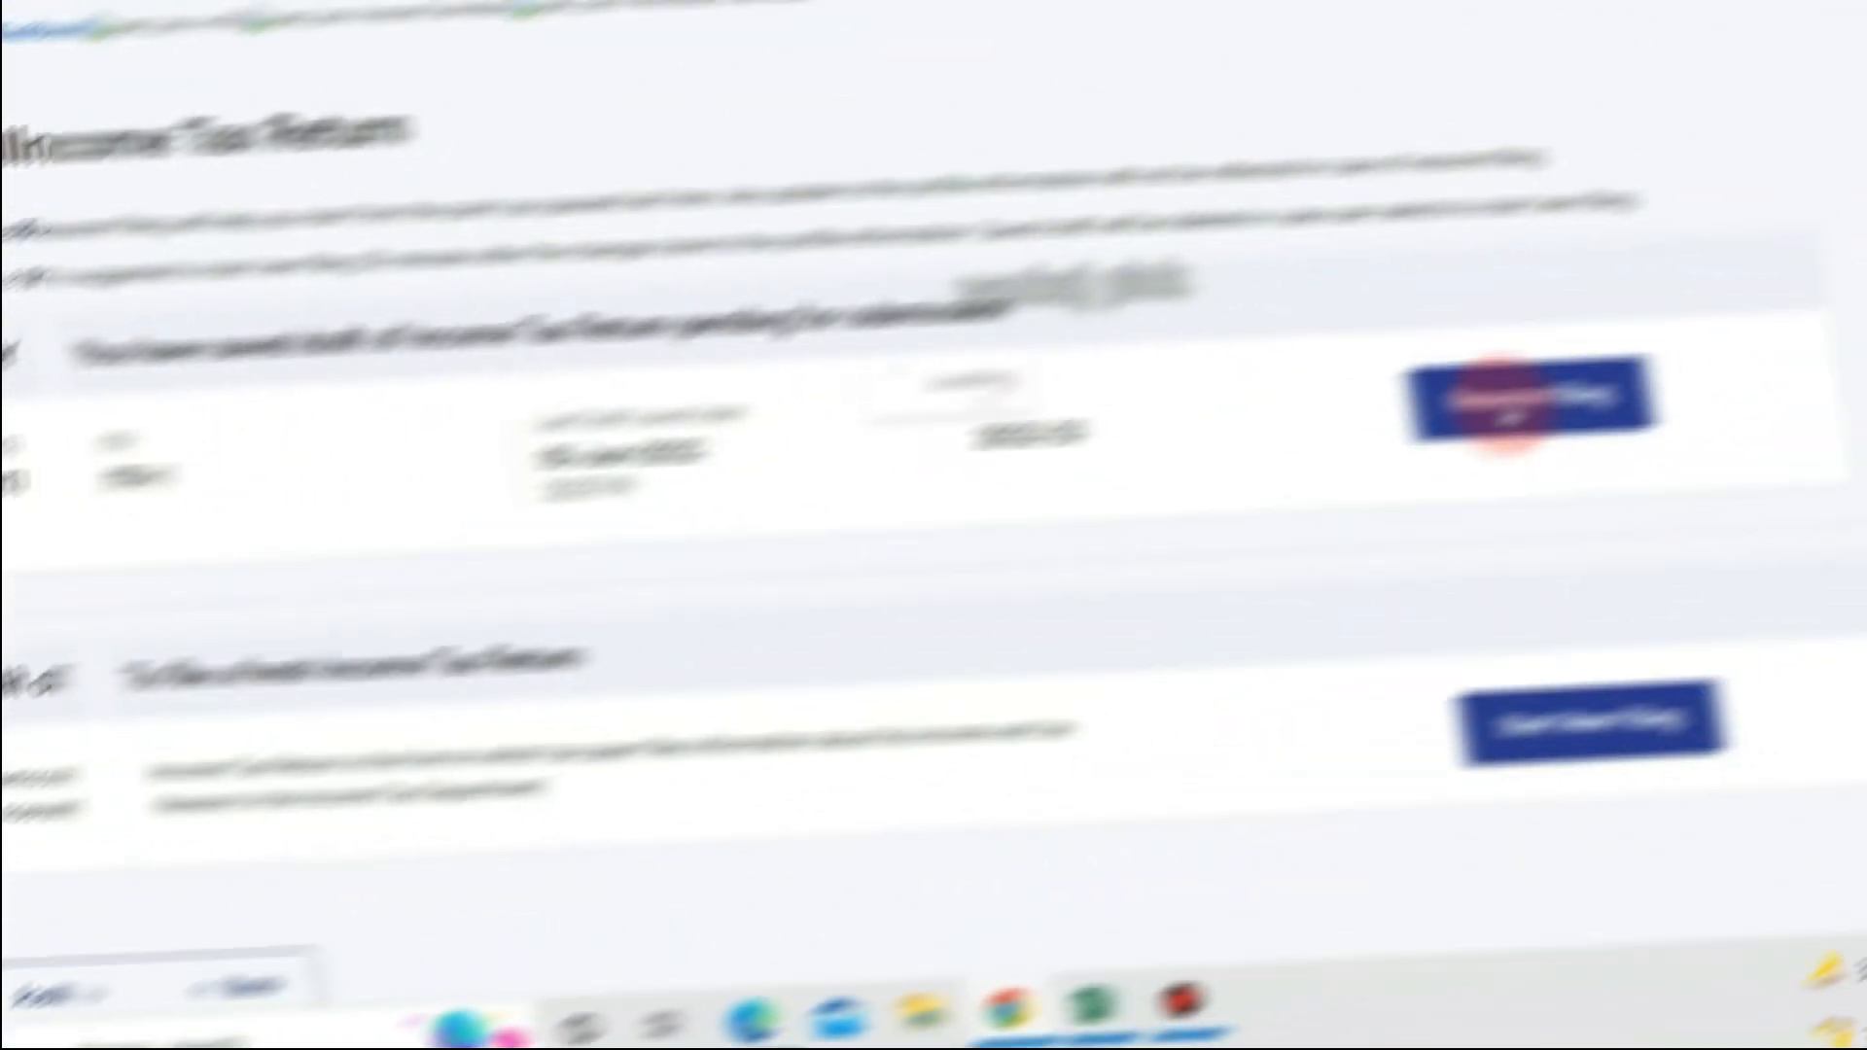
Resume the pending draft, dismiss the pre-filled data notice, and scroll to the Return Summary.
click(1504, 401)
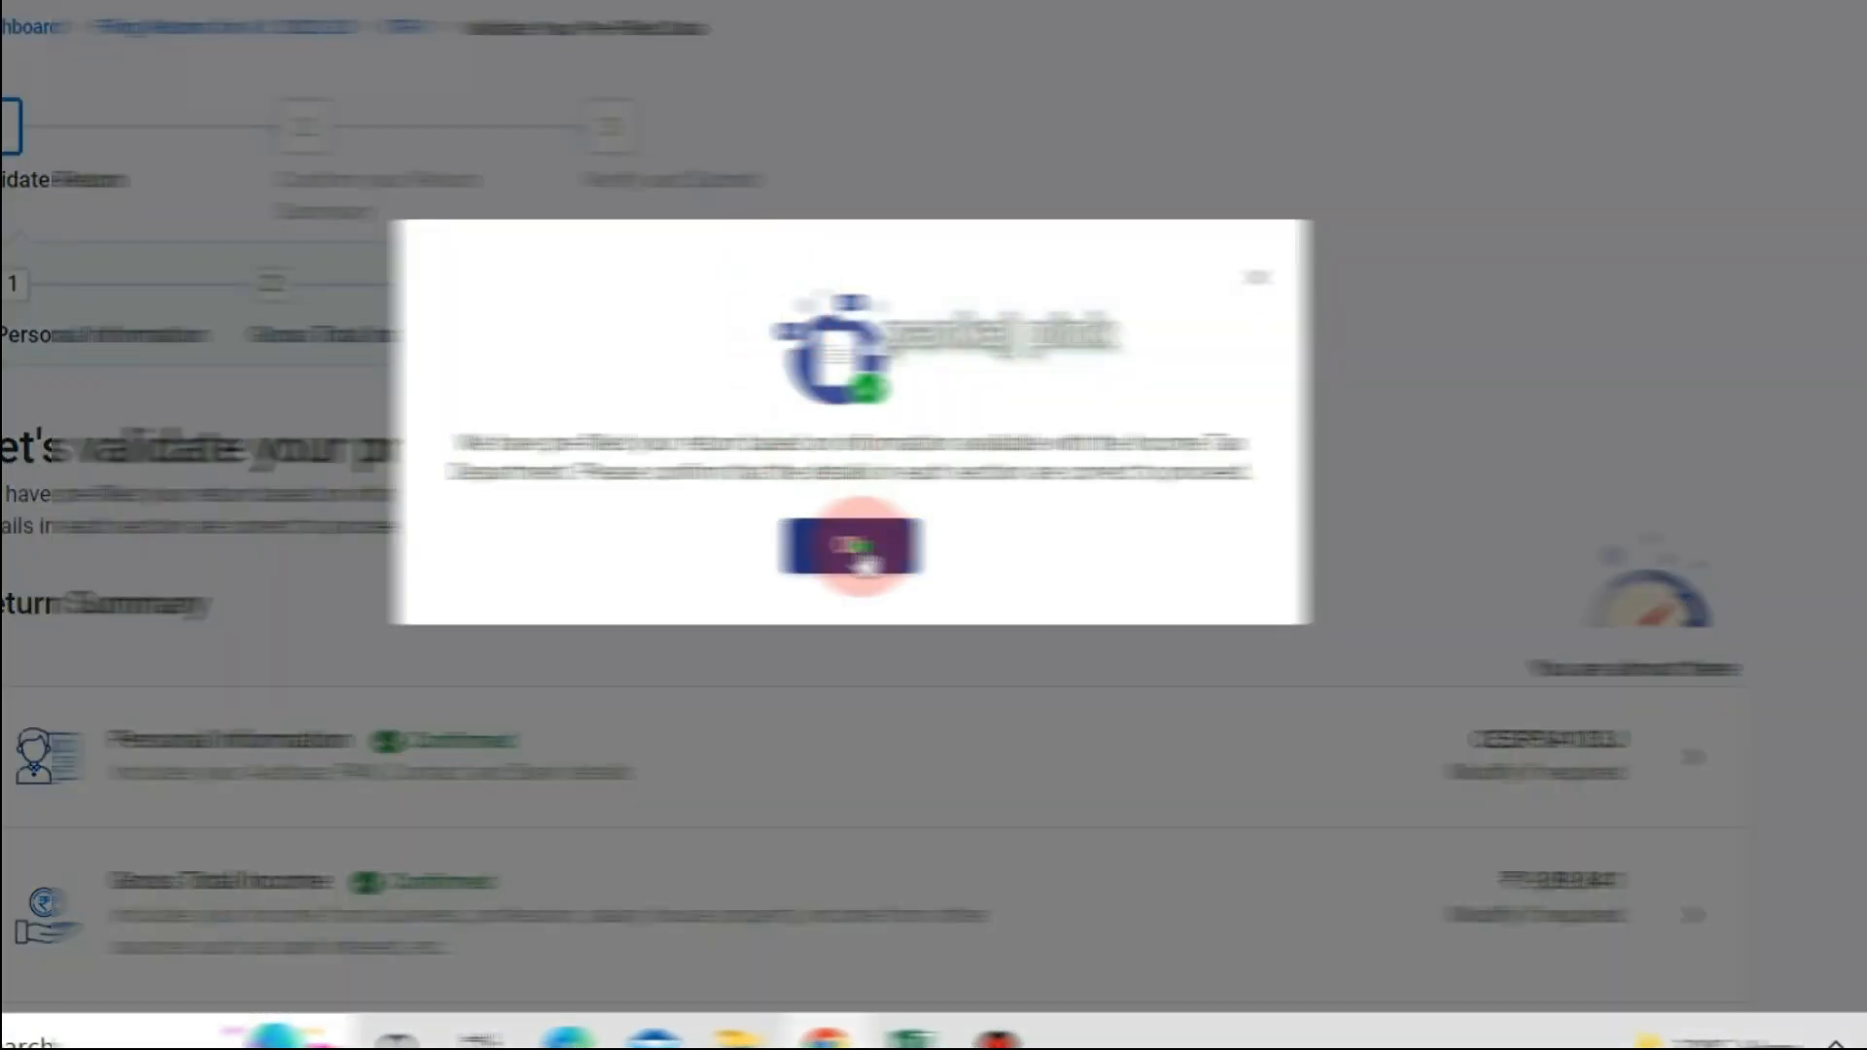
click(861, 559)
scroll(835, 510, down, 5)
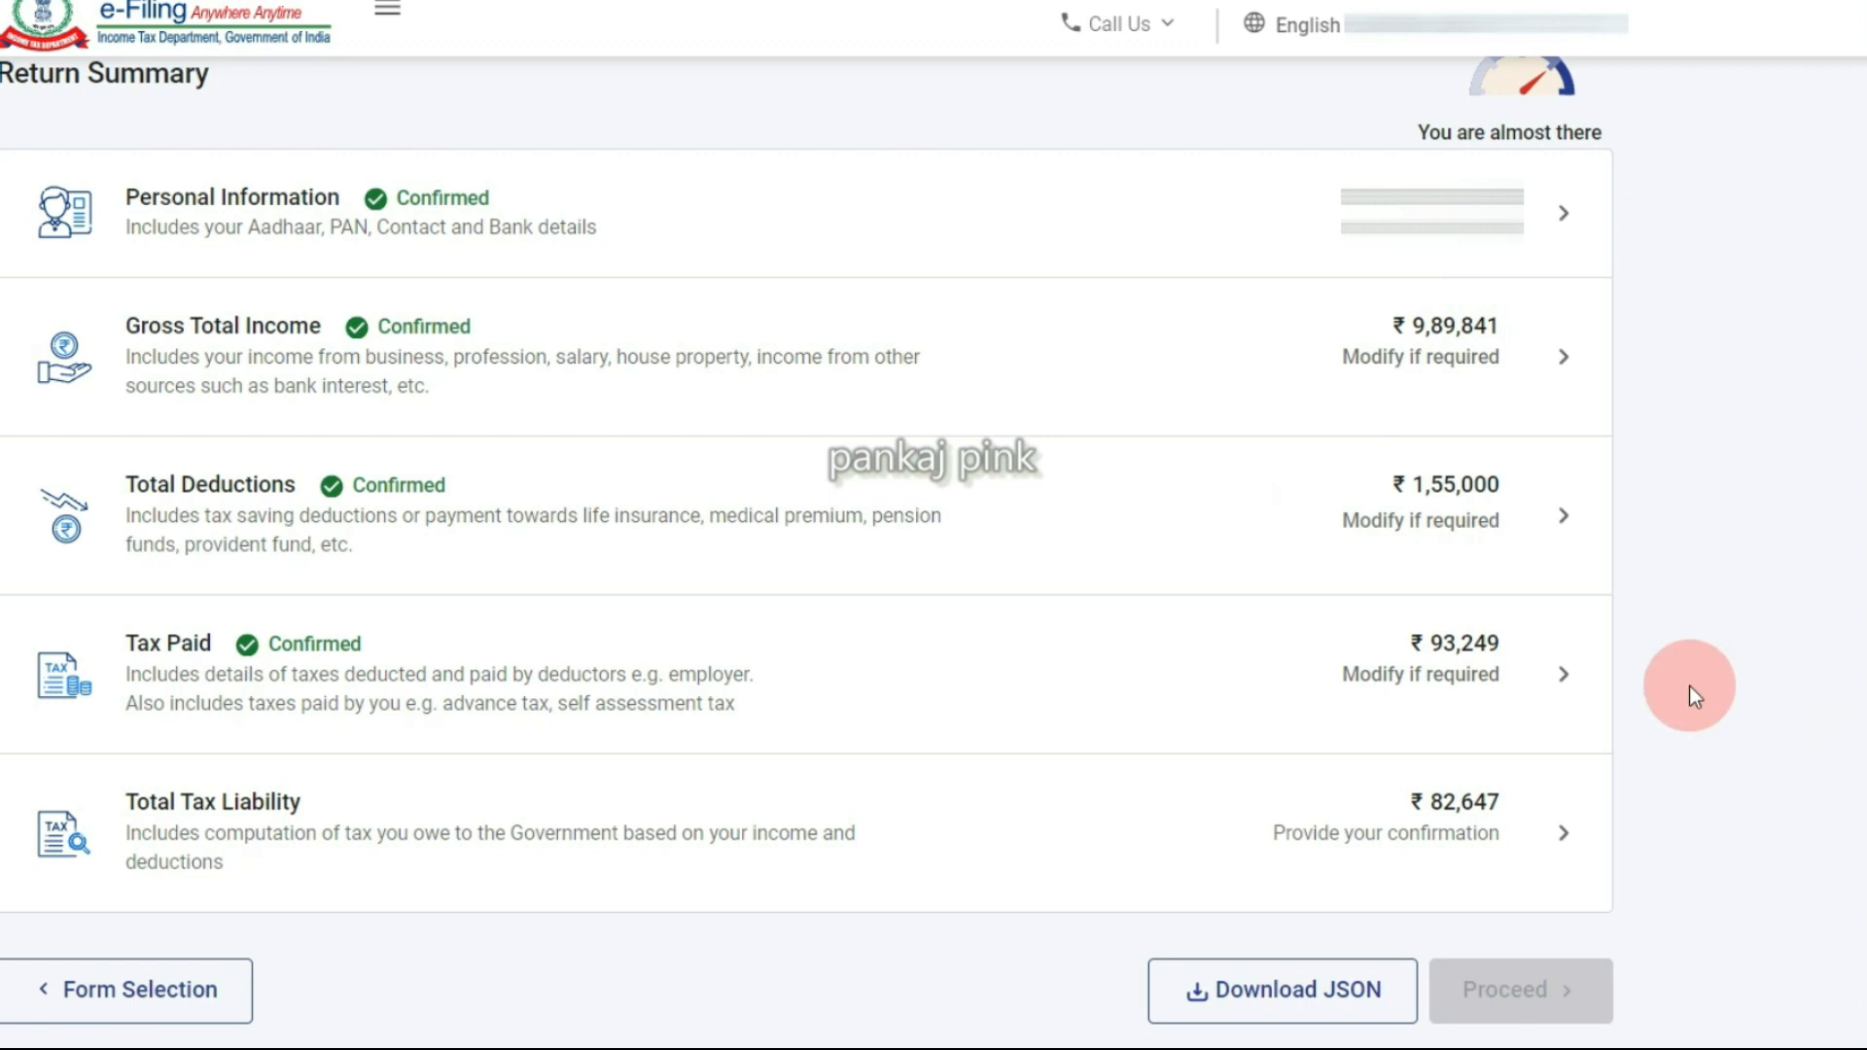
Open the Total Tax Liability computation showing total income ₹8,34,840 and compare with the workbook.
click(1555, 846)
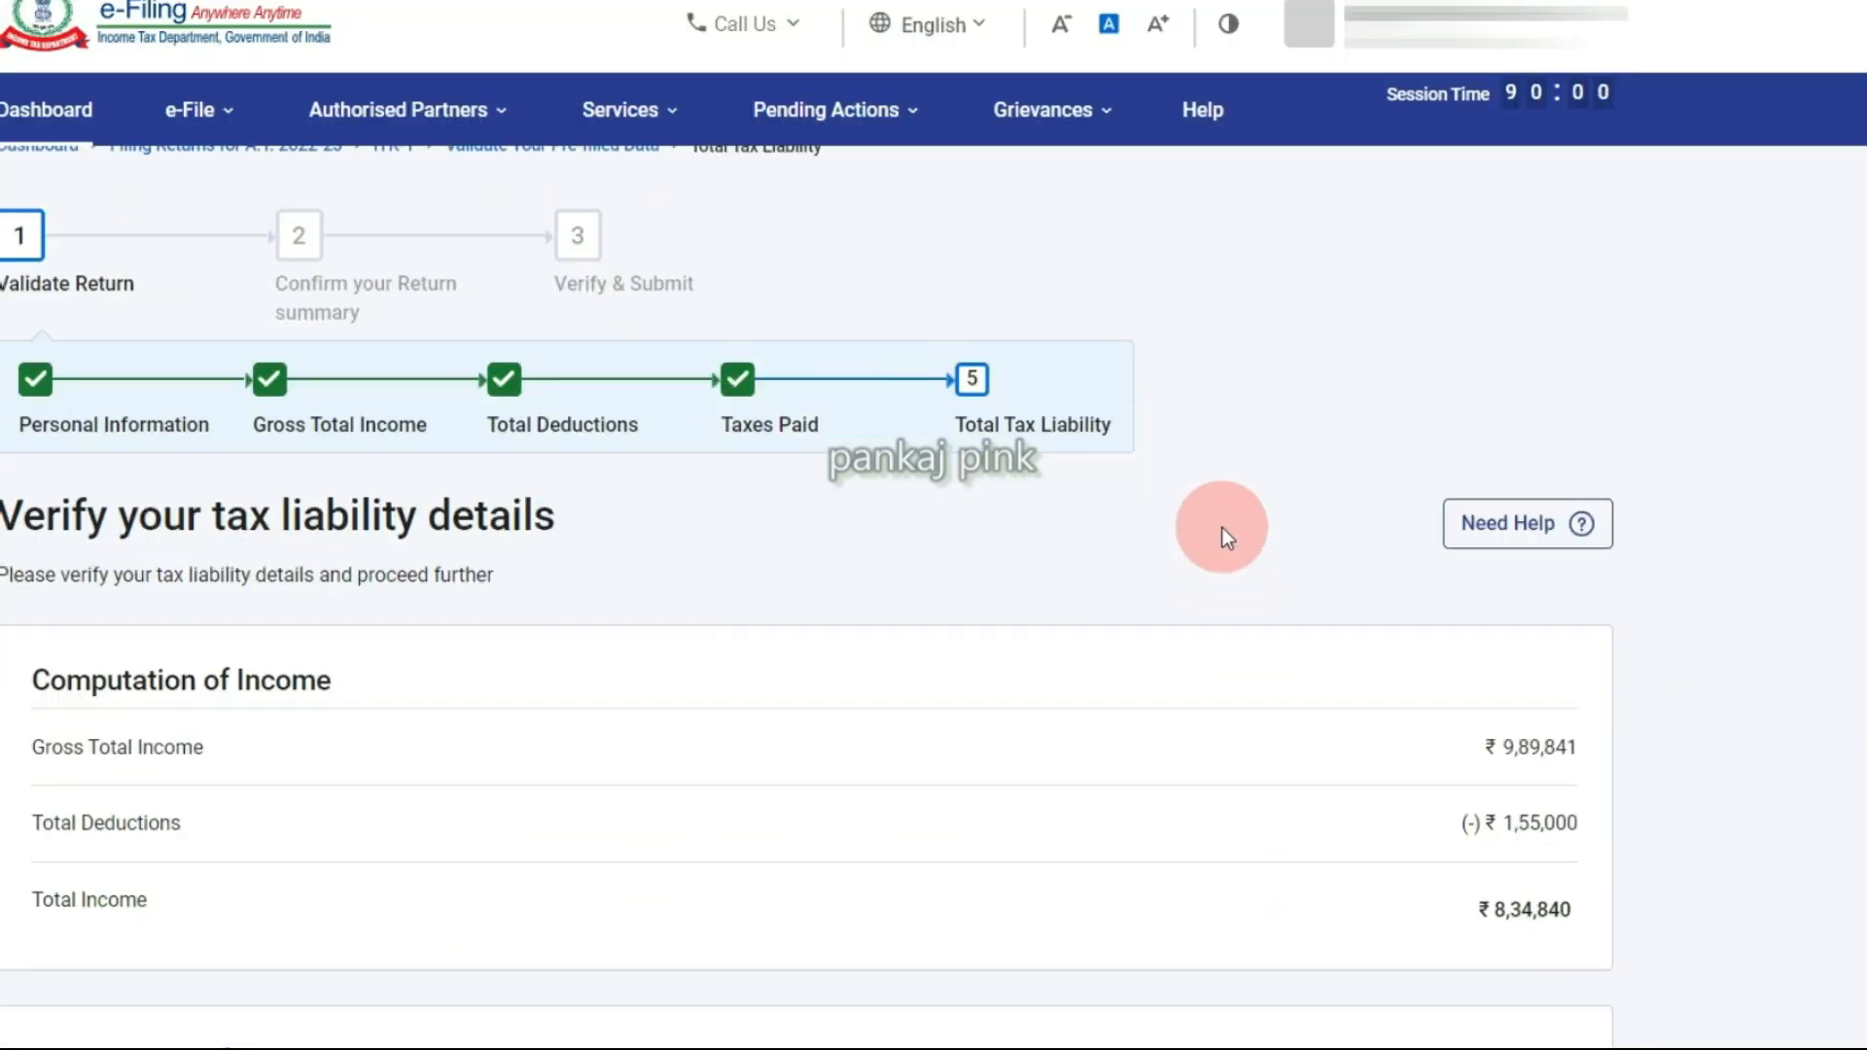
scroll(1222, 527, down, 5)
scroll(1221, 527, down, 2)
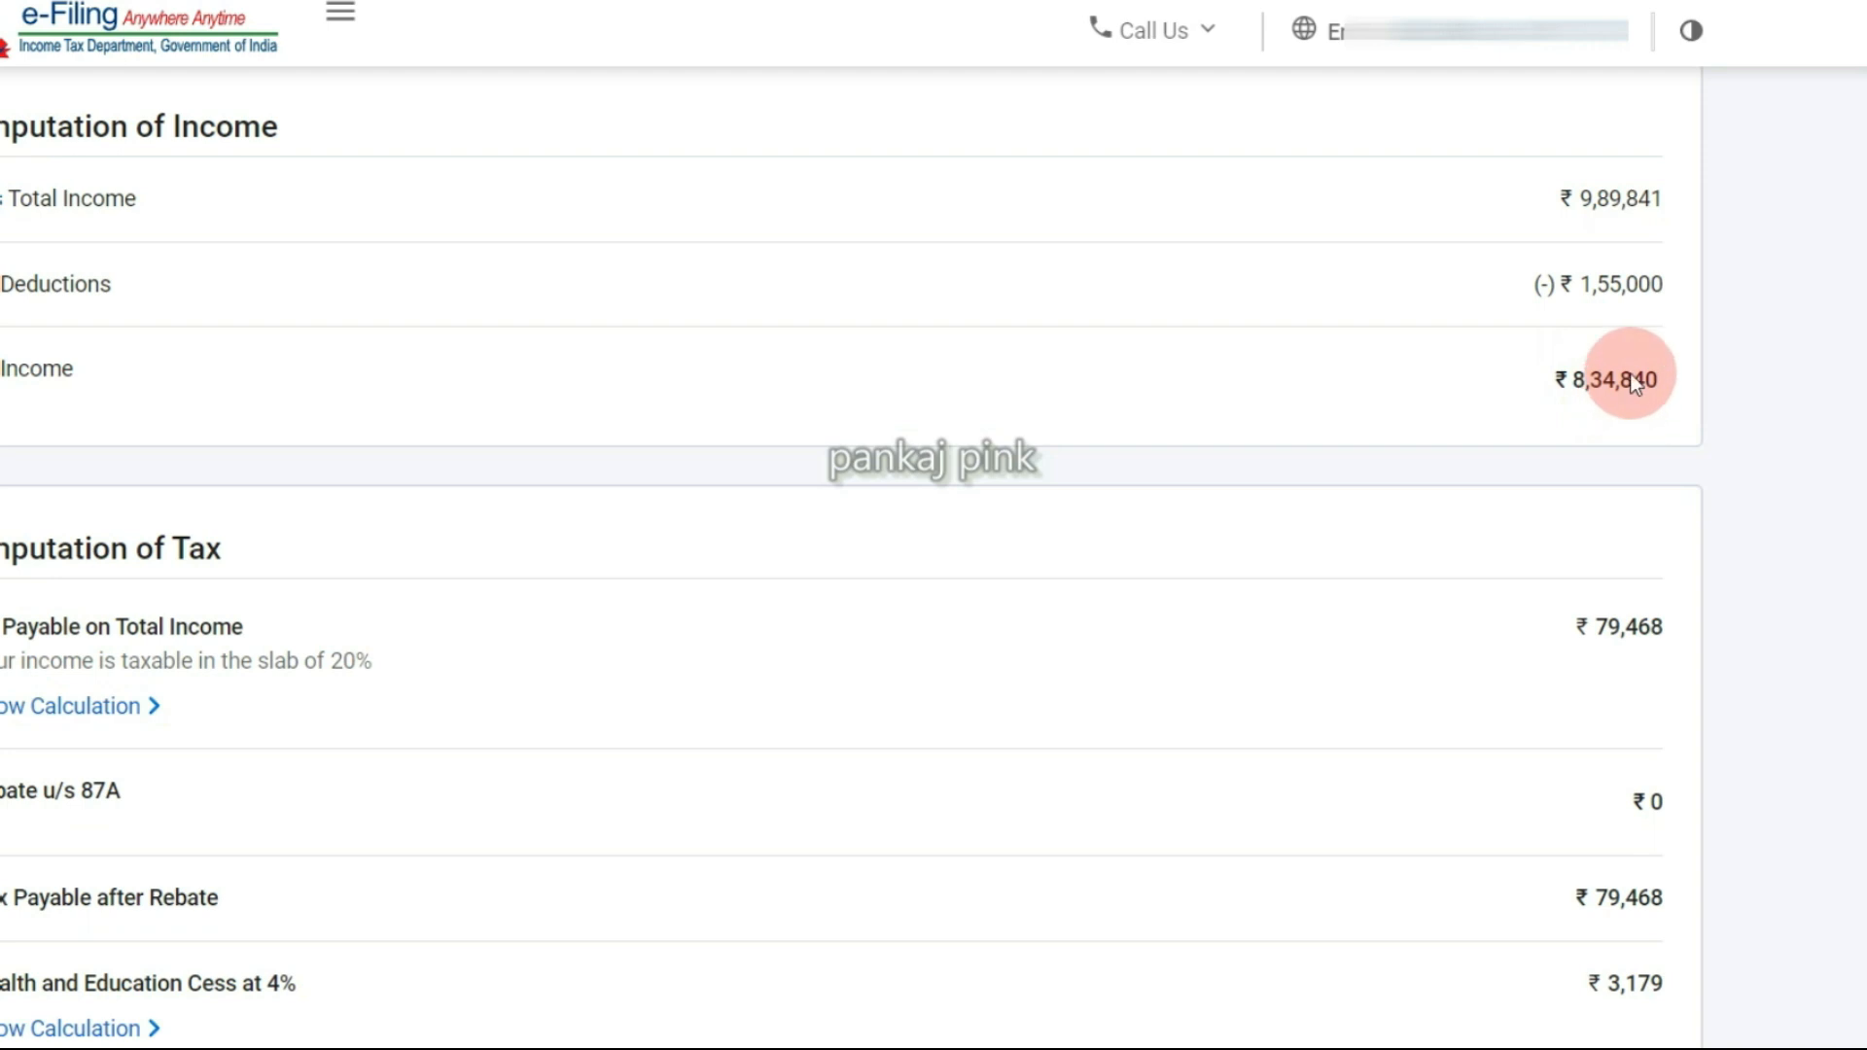
key(alt+Tab)
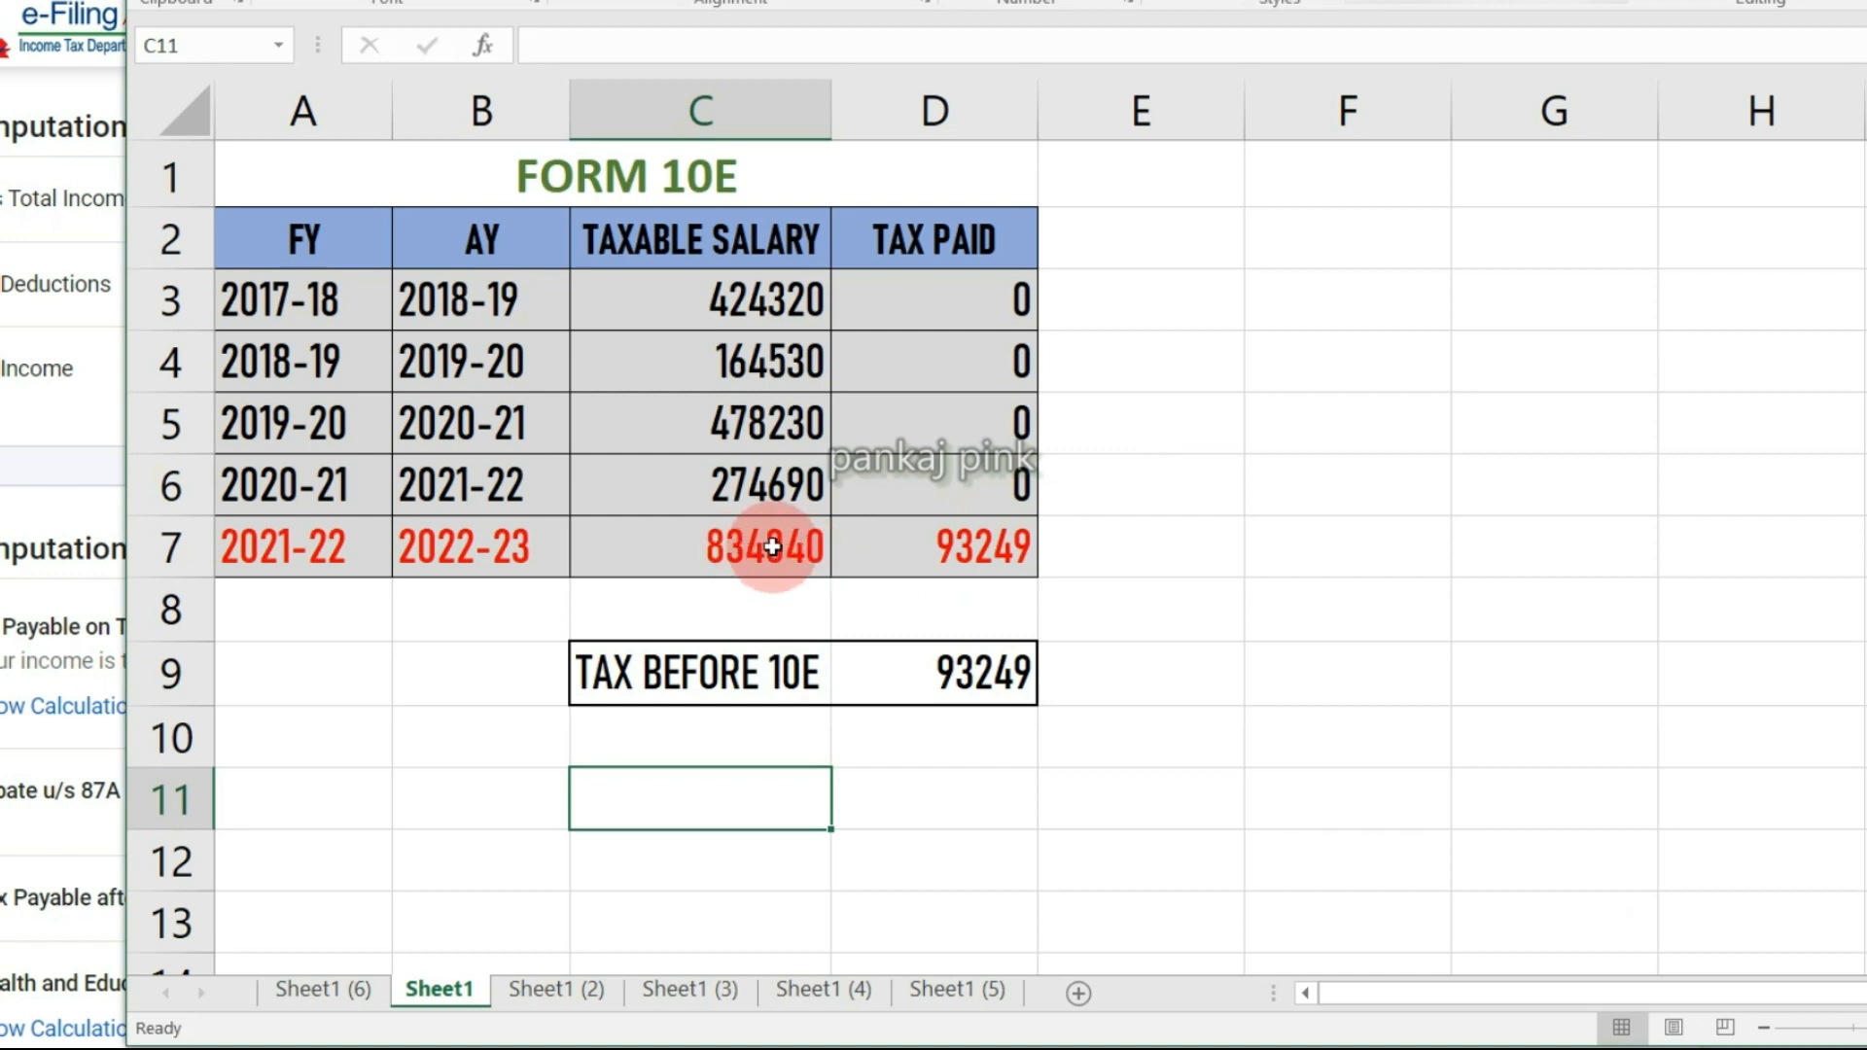
Cross-check the 834840 salary across the workbook, portal tax computation and salary statement.
key(alt+Tab)
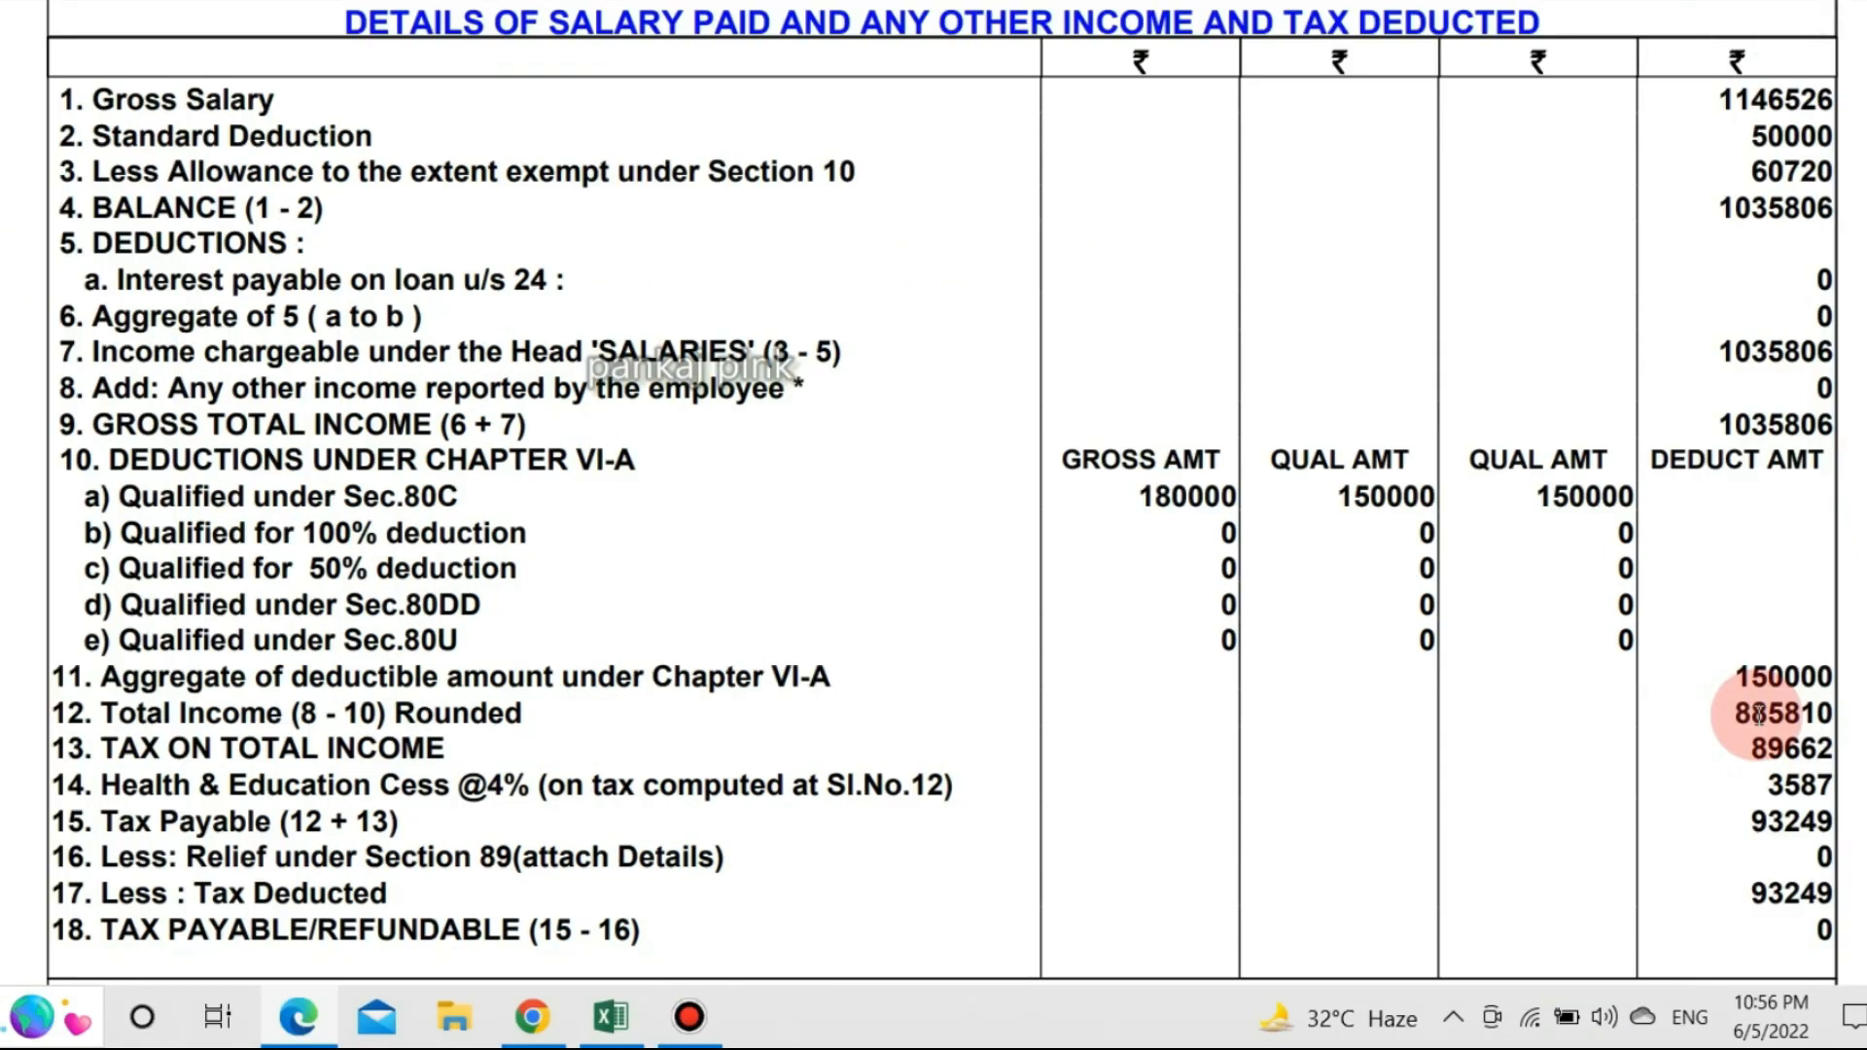
click(63, 326)
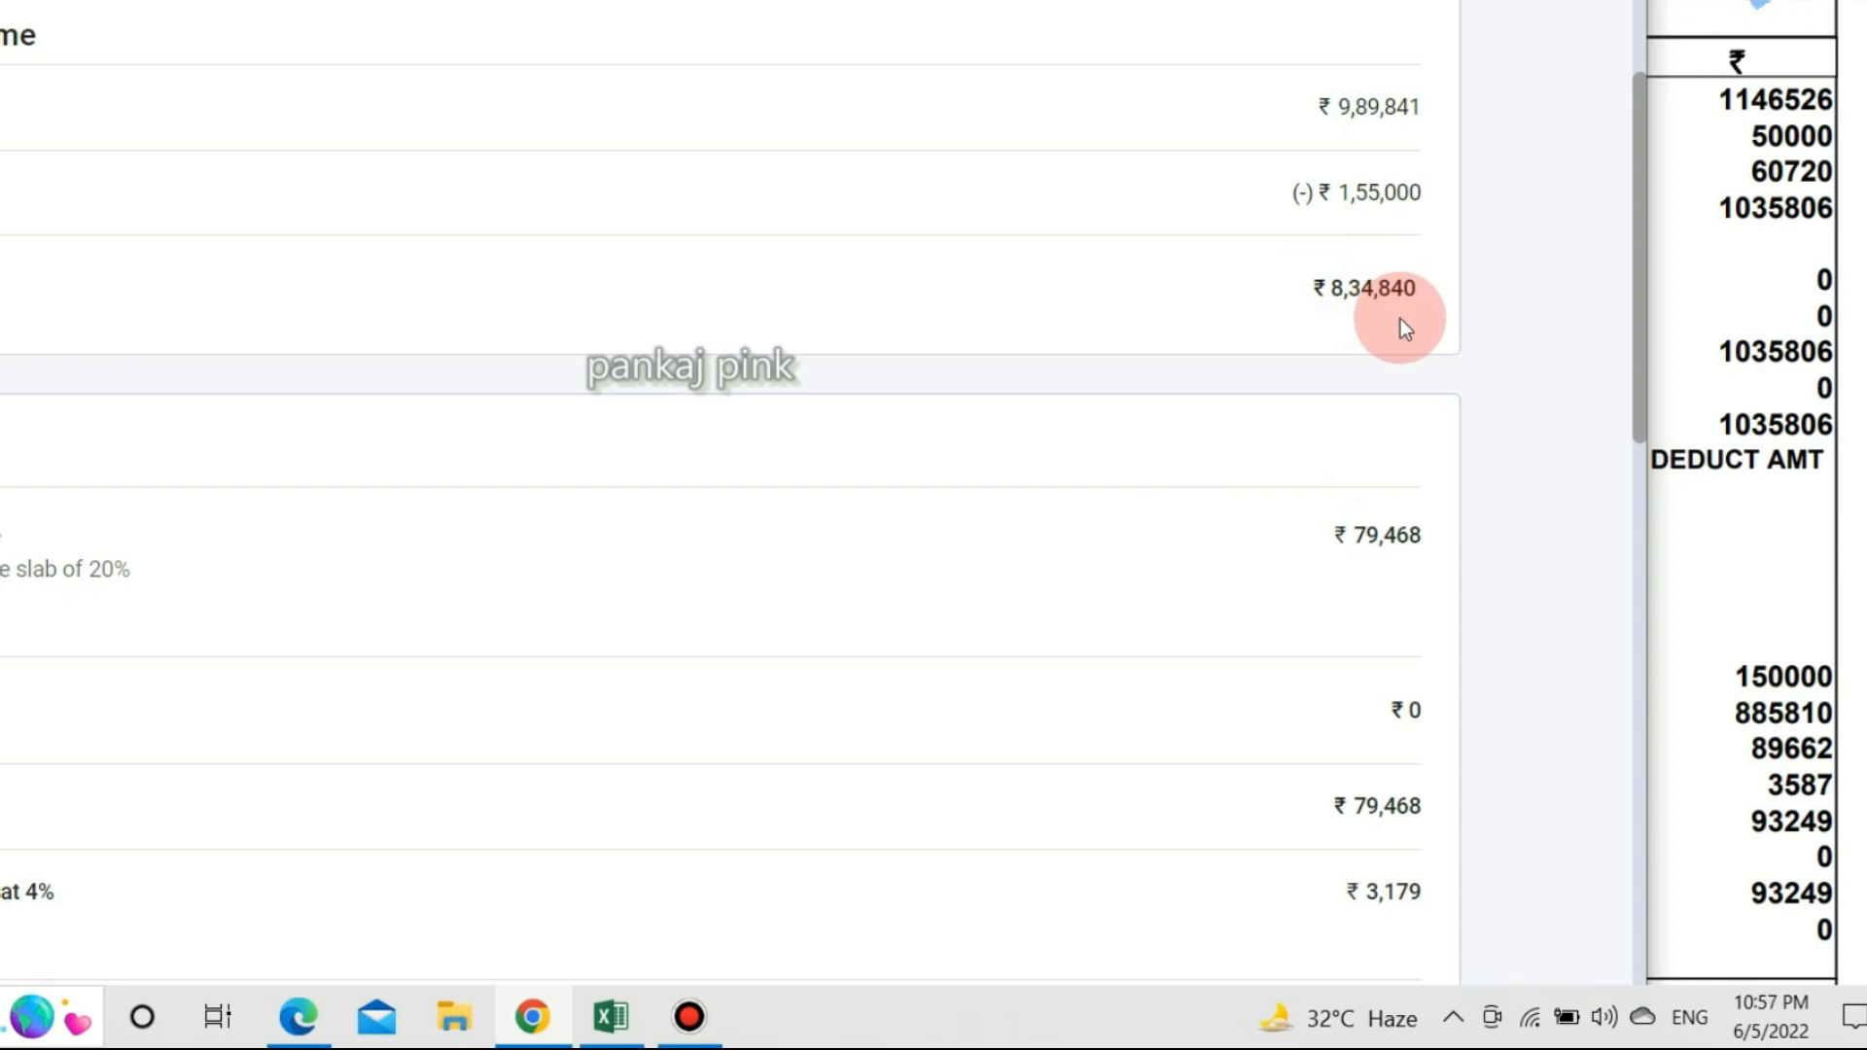
scroll(1350, 353, down, 2)
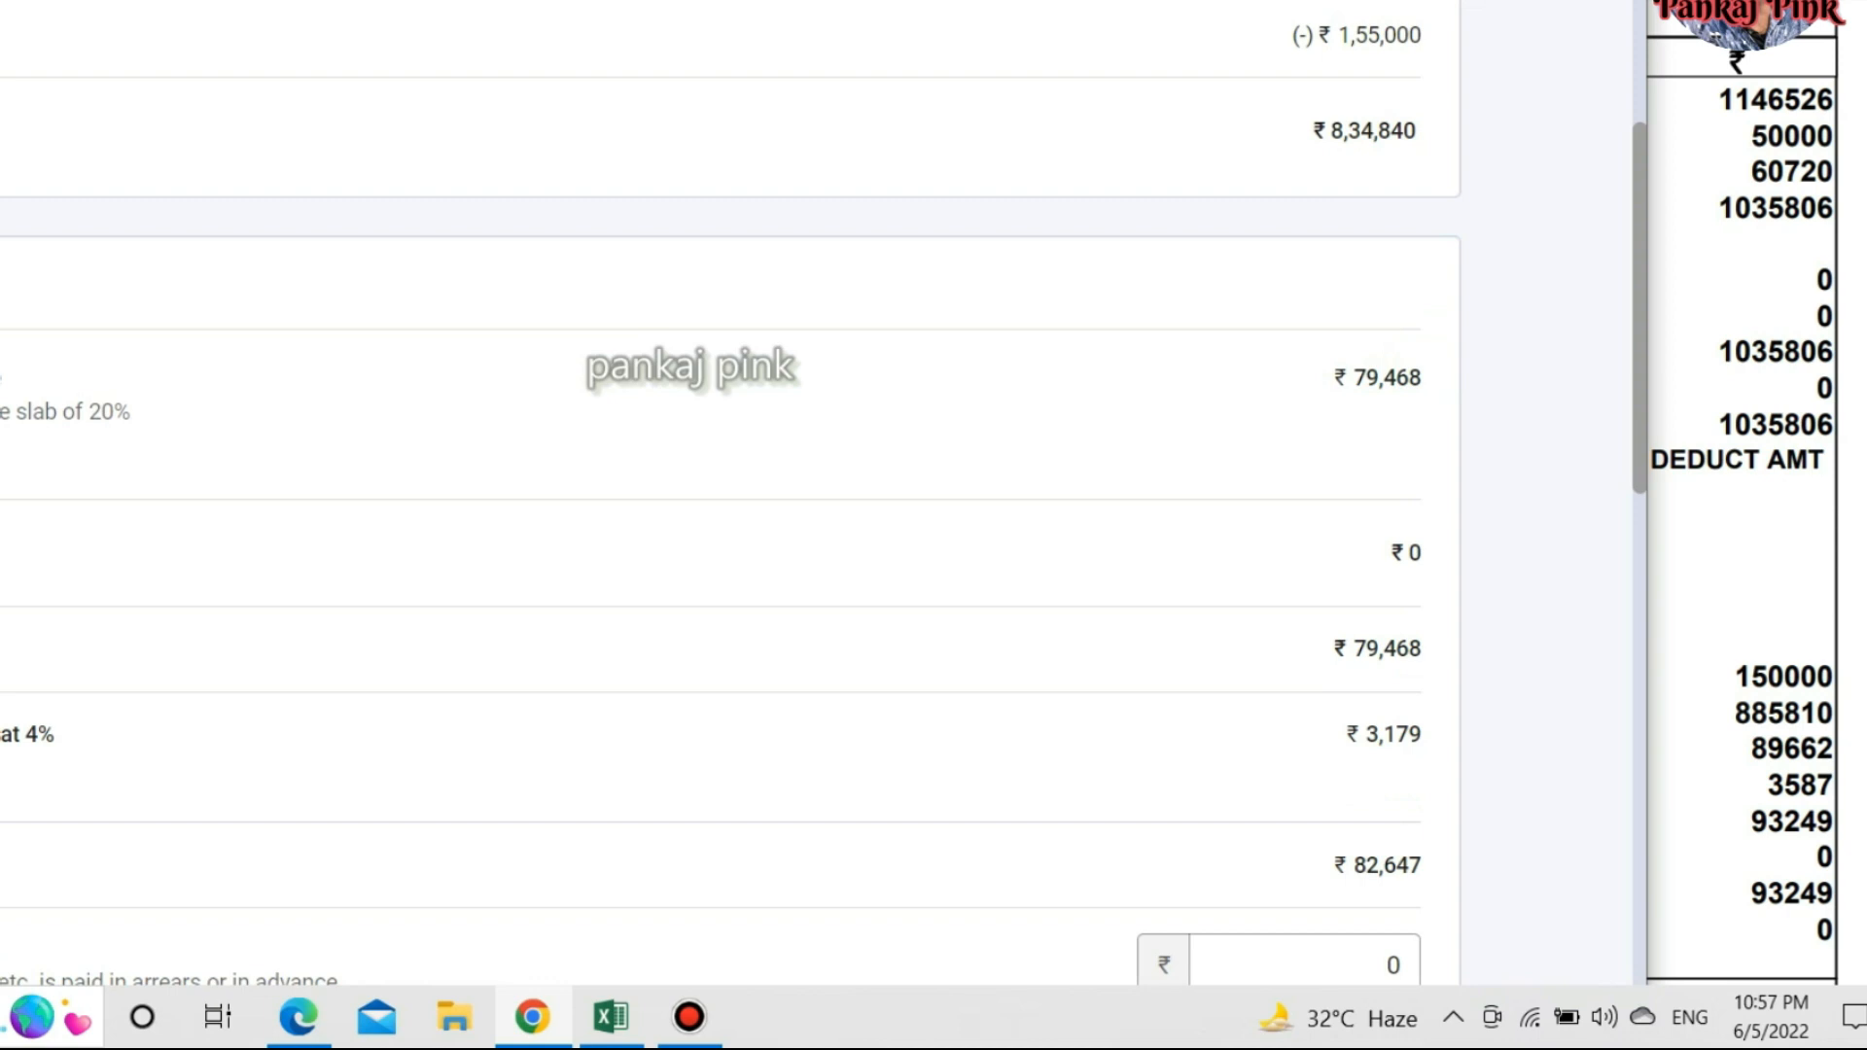
key(alt+Tab)
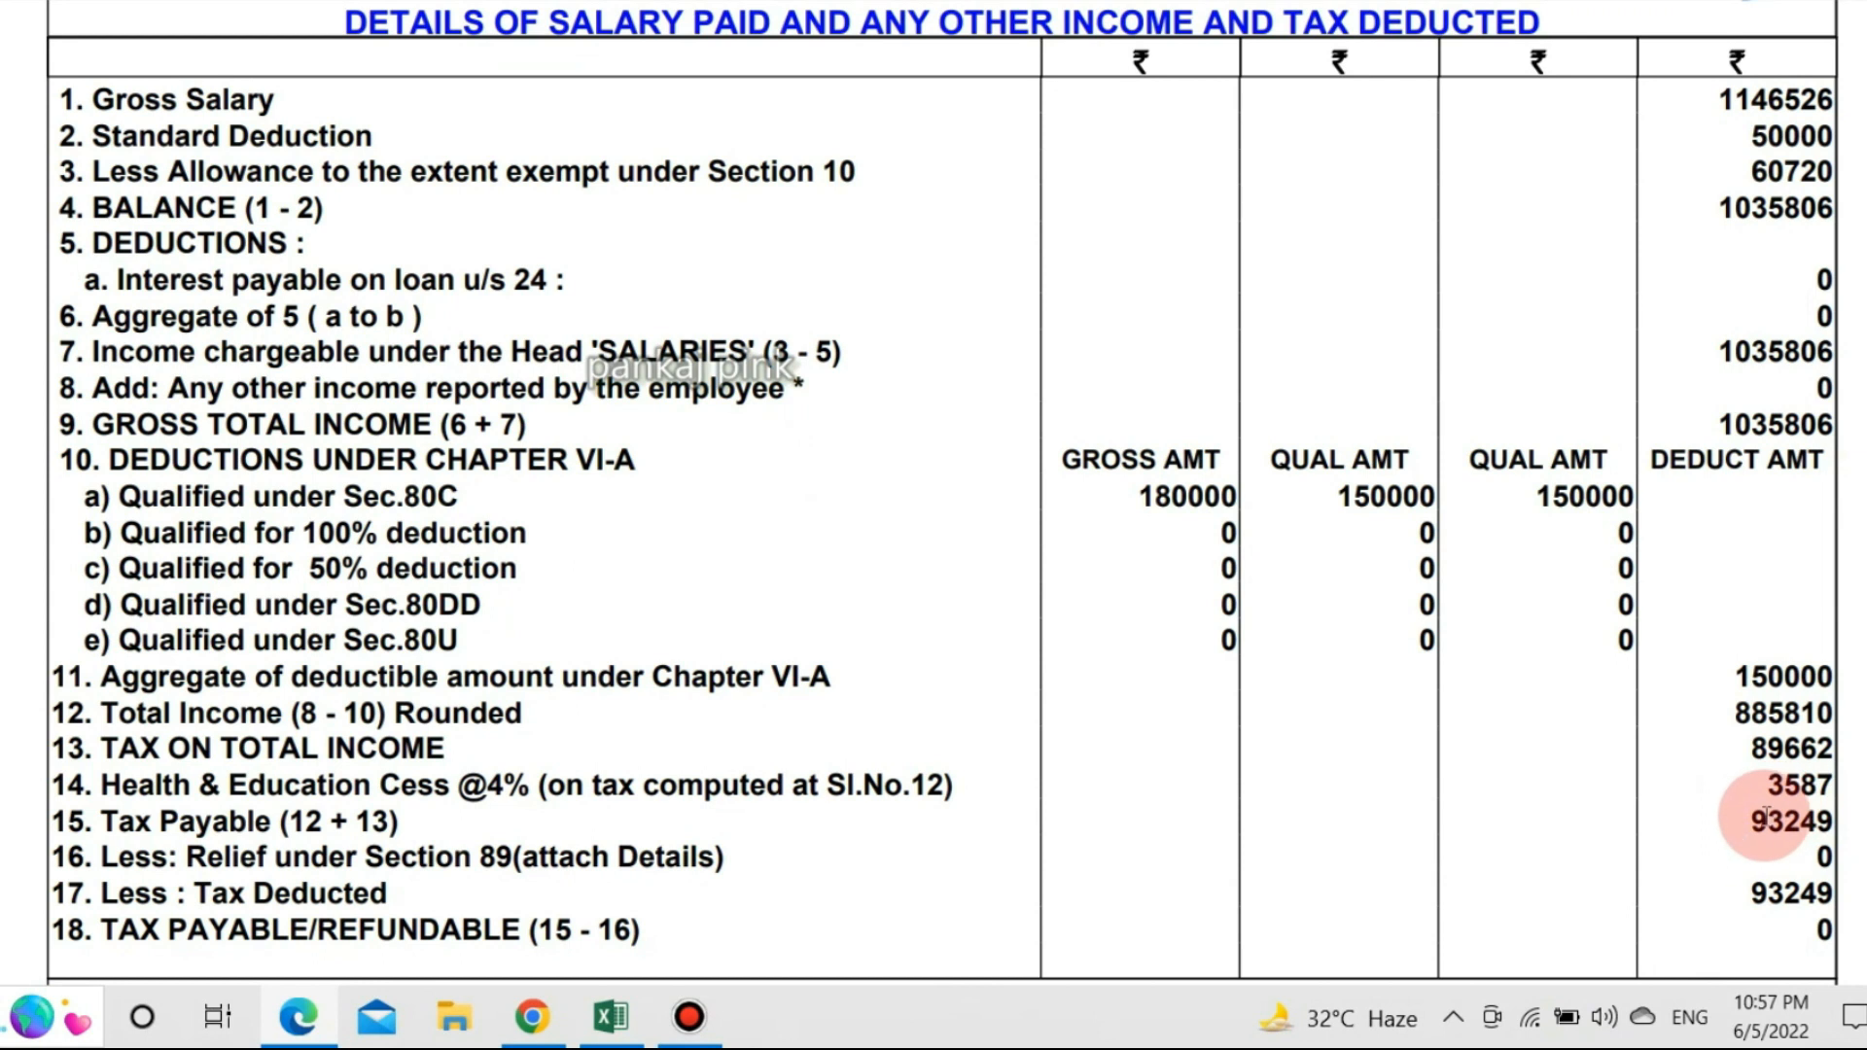
Select the 93249 figure in the Tax Payable row.
double_click(1772, 821)
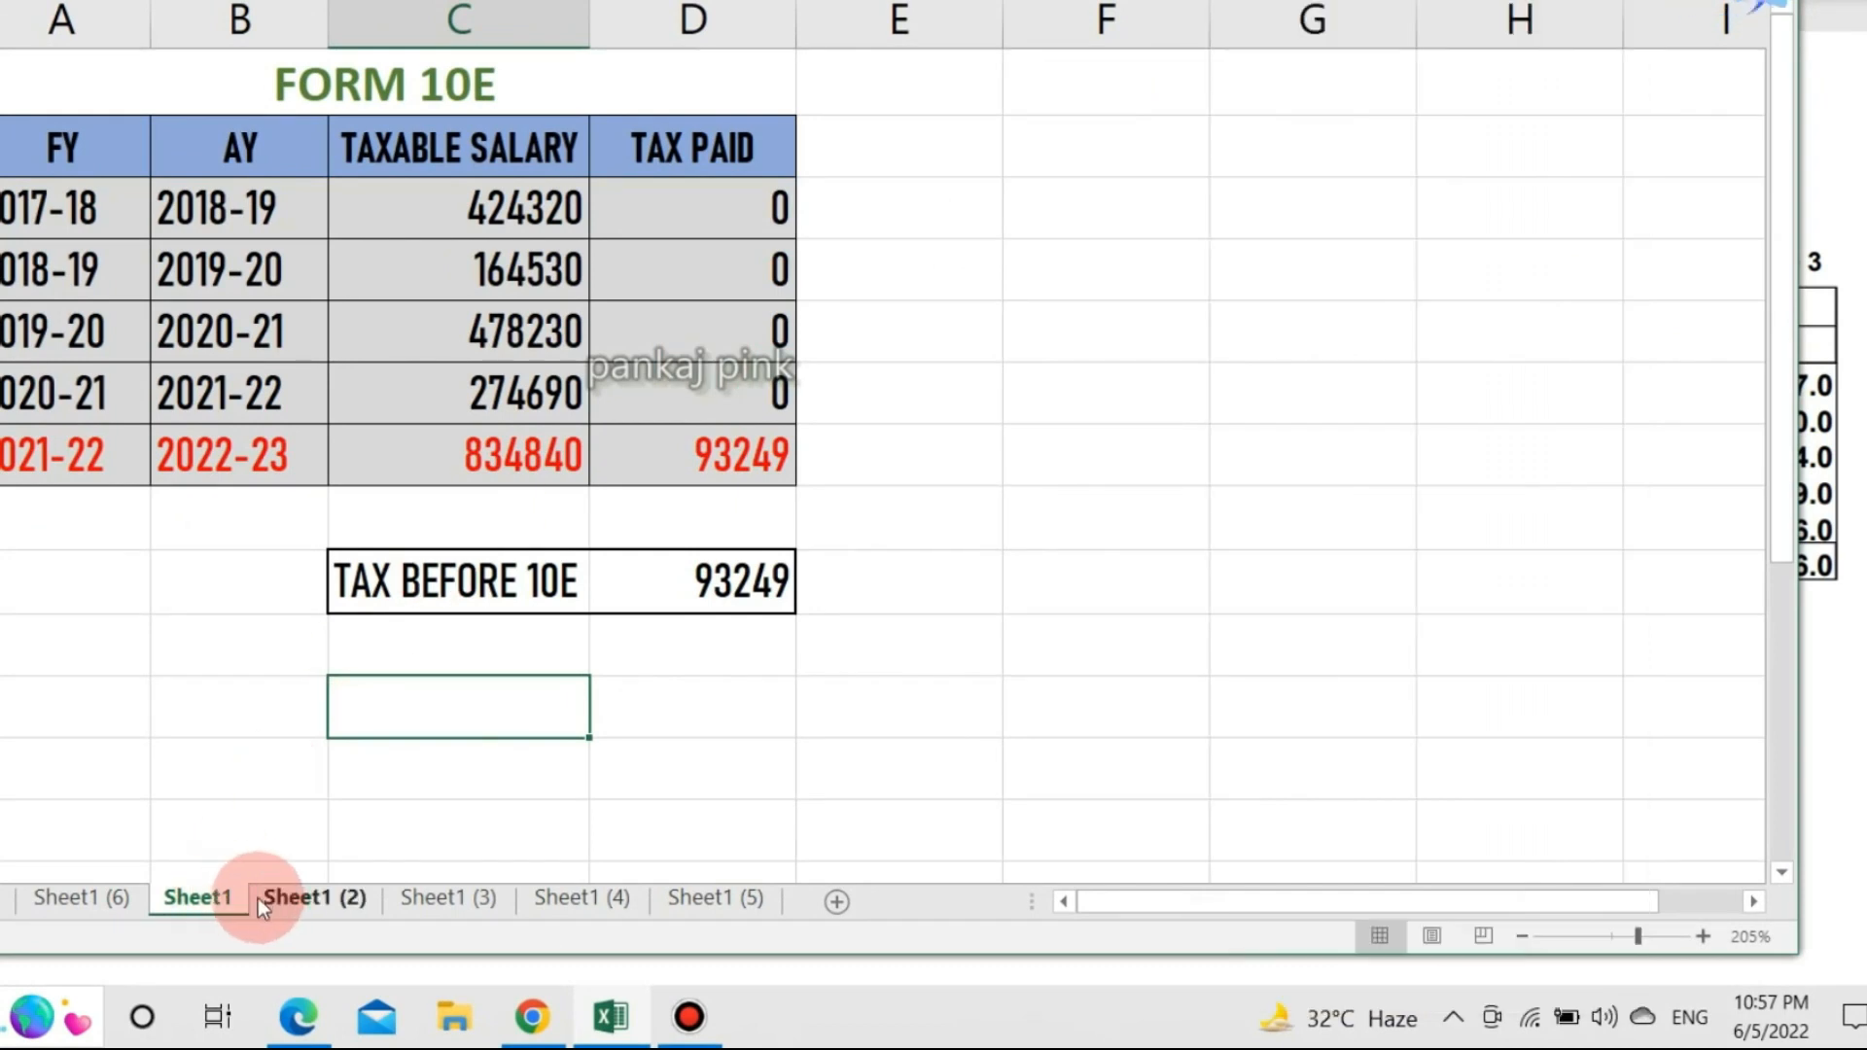
Show the sheet with Arrear and Total Salary columns, where 2021-22's arrear is -287720.
click(286, 899)
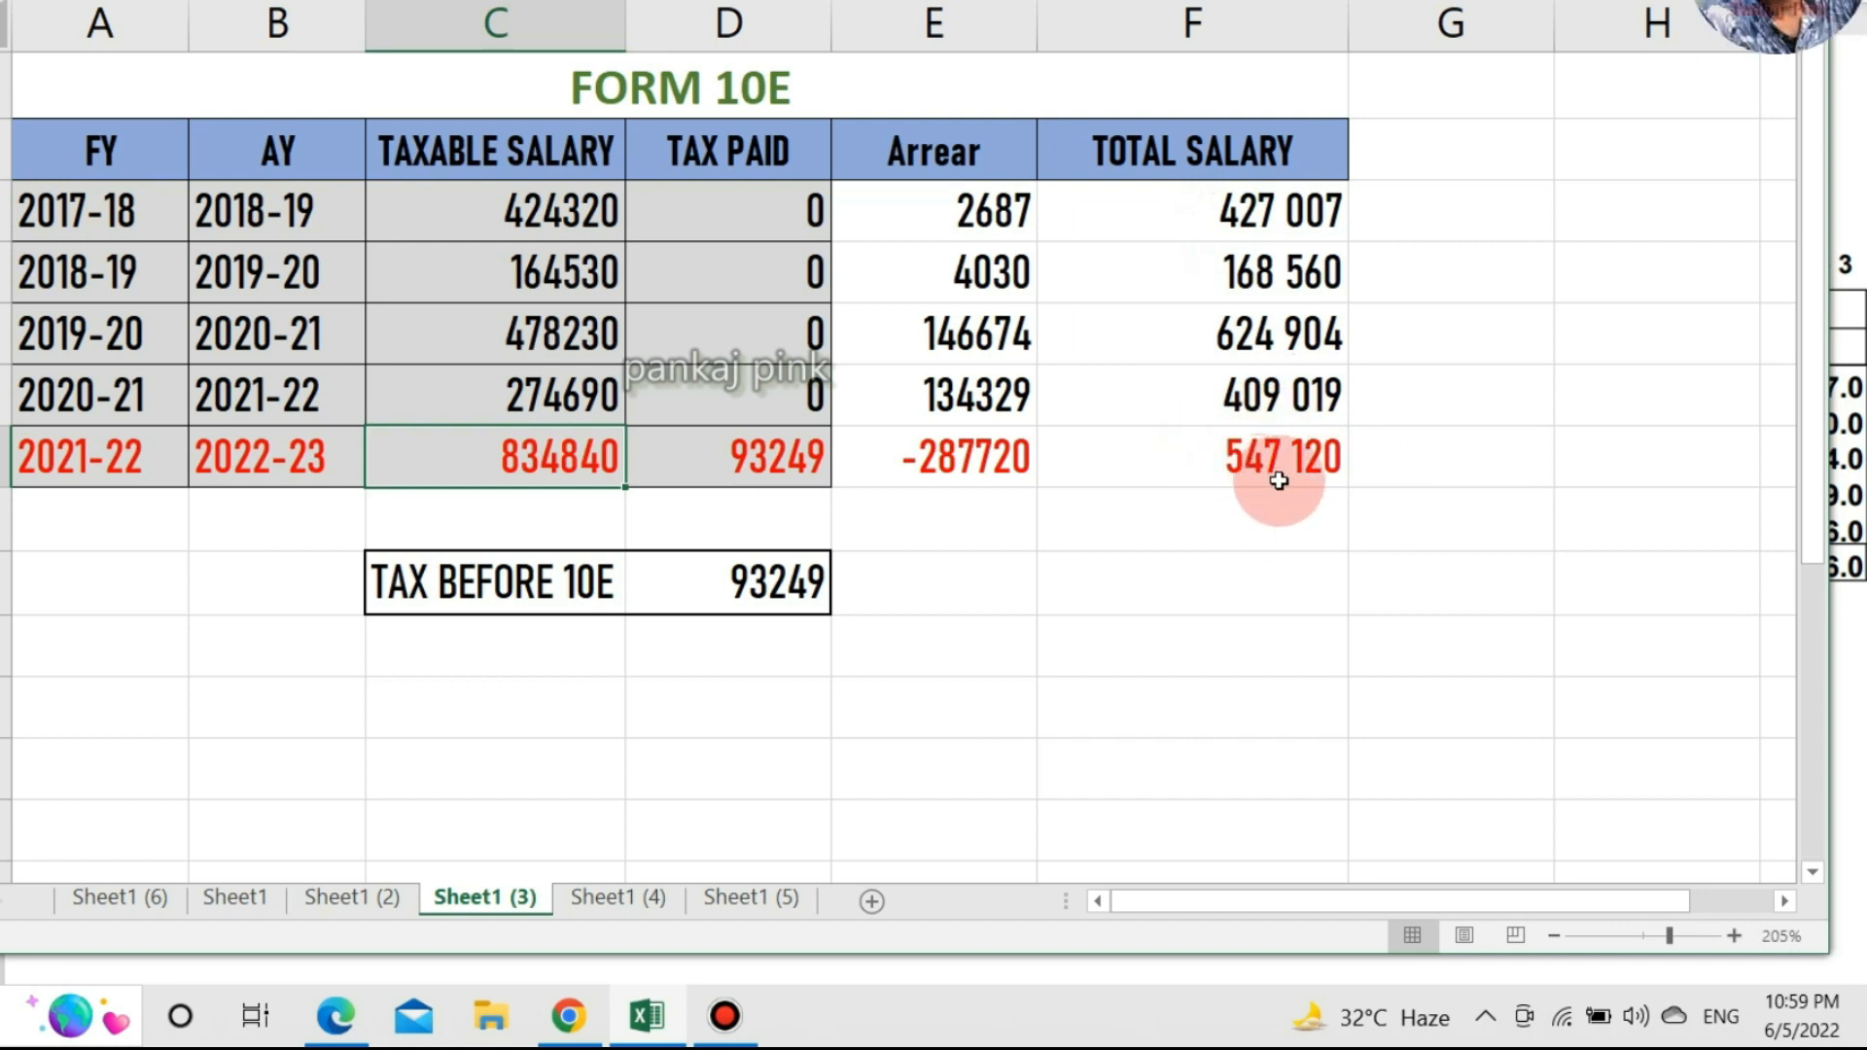
Show the Sheet1 (4) tab with each year's DUE TAX and tax after 10E of 70096.
click(618, 906)
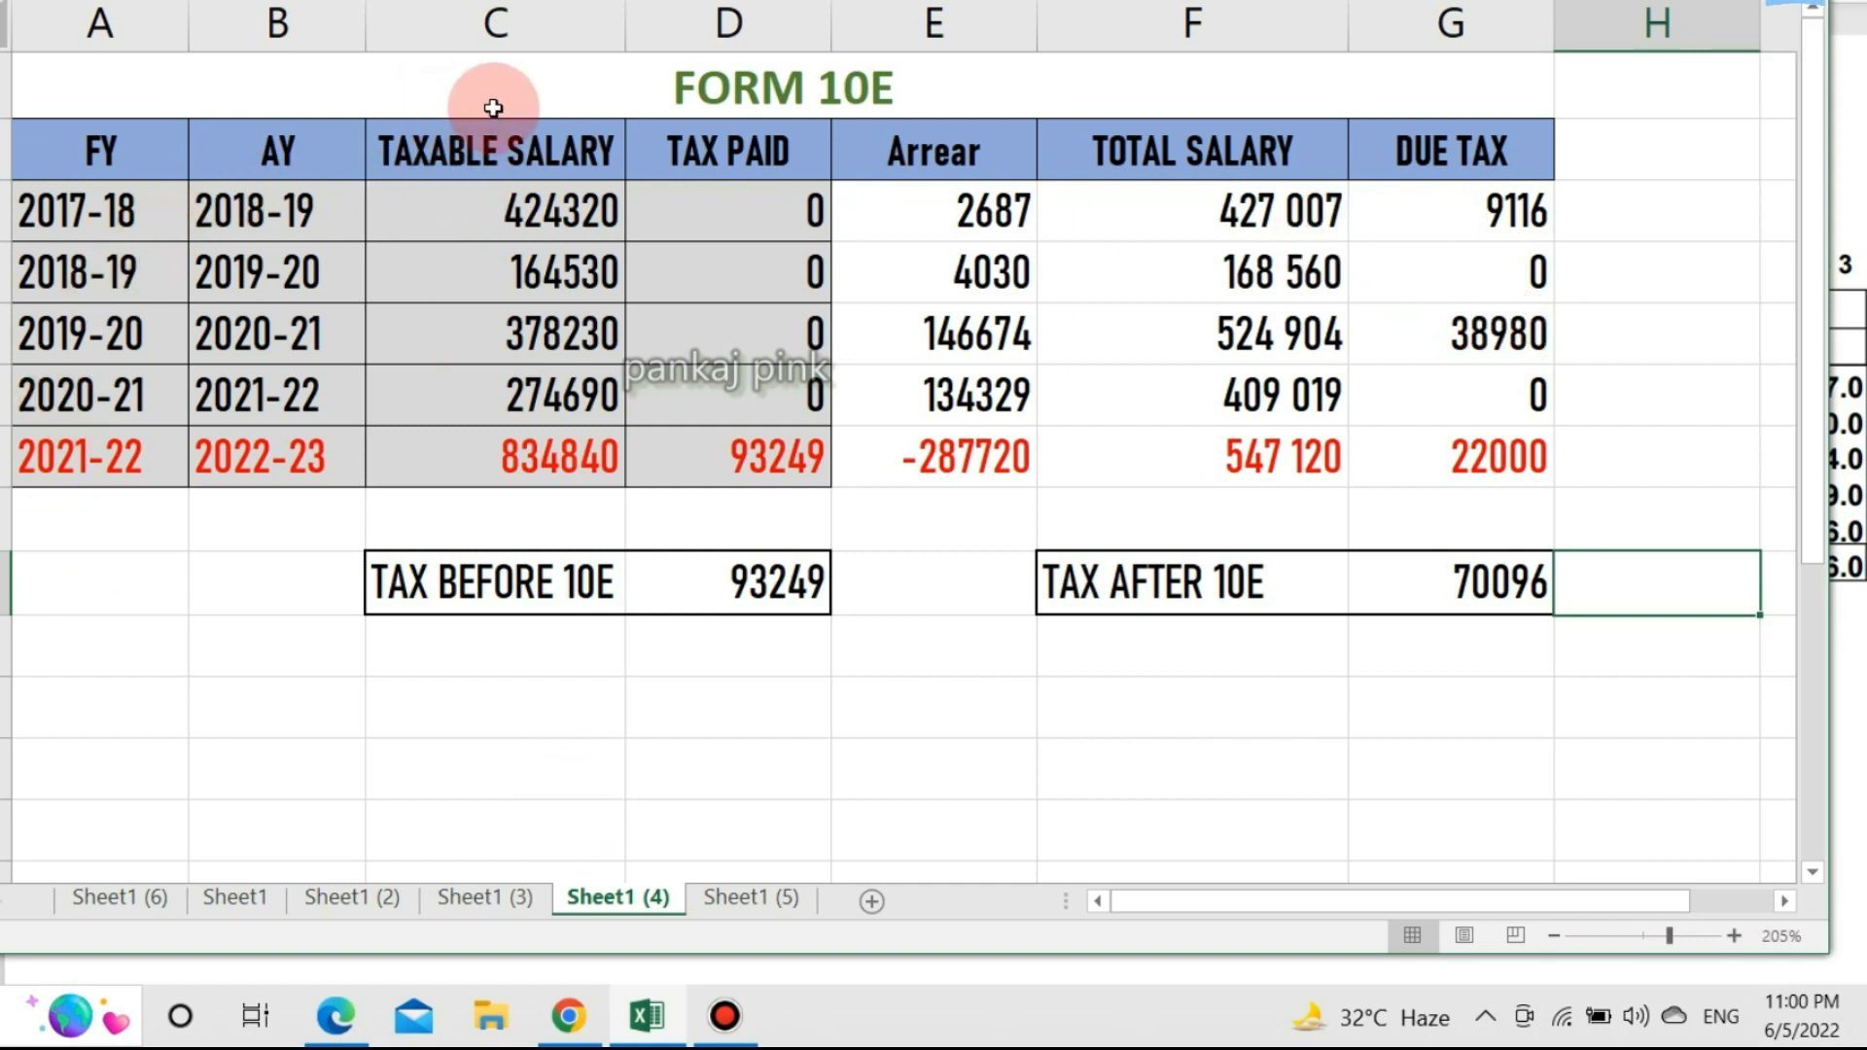
Point out the TAXABLE SALARY column and the Sheet1 (5) SAVING of 23153, then return to the portal.
click(506, 27)
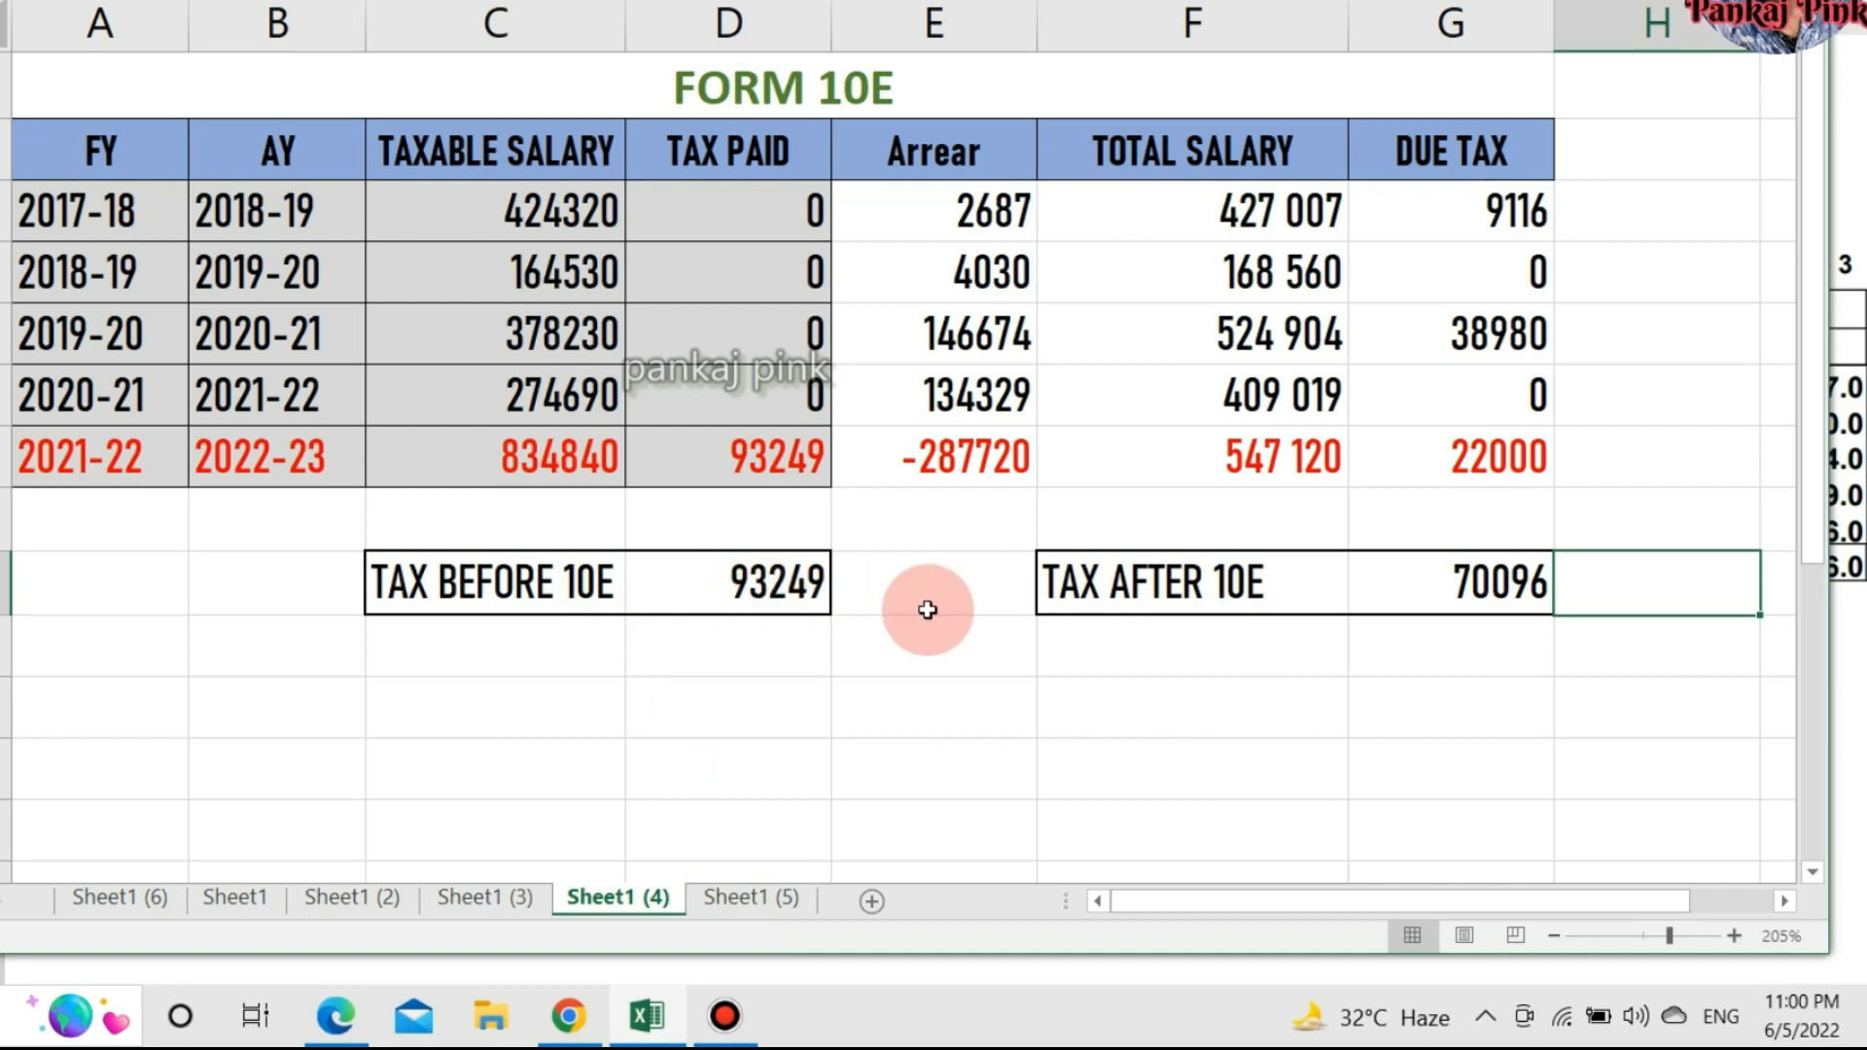
click(735, 899)
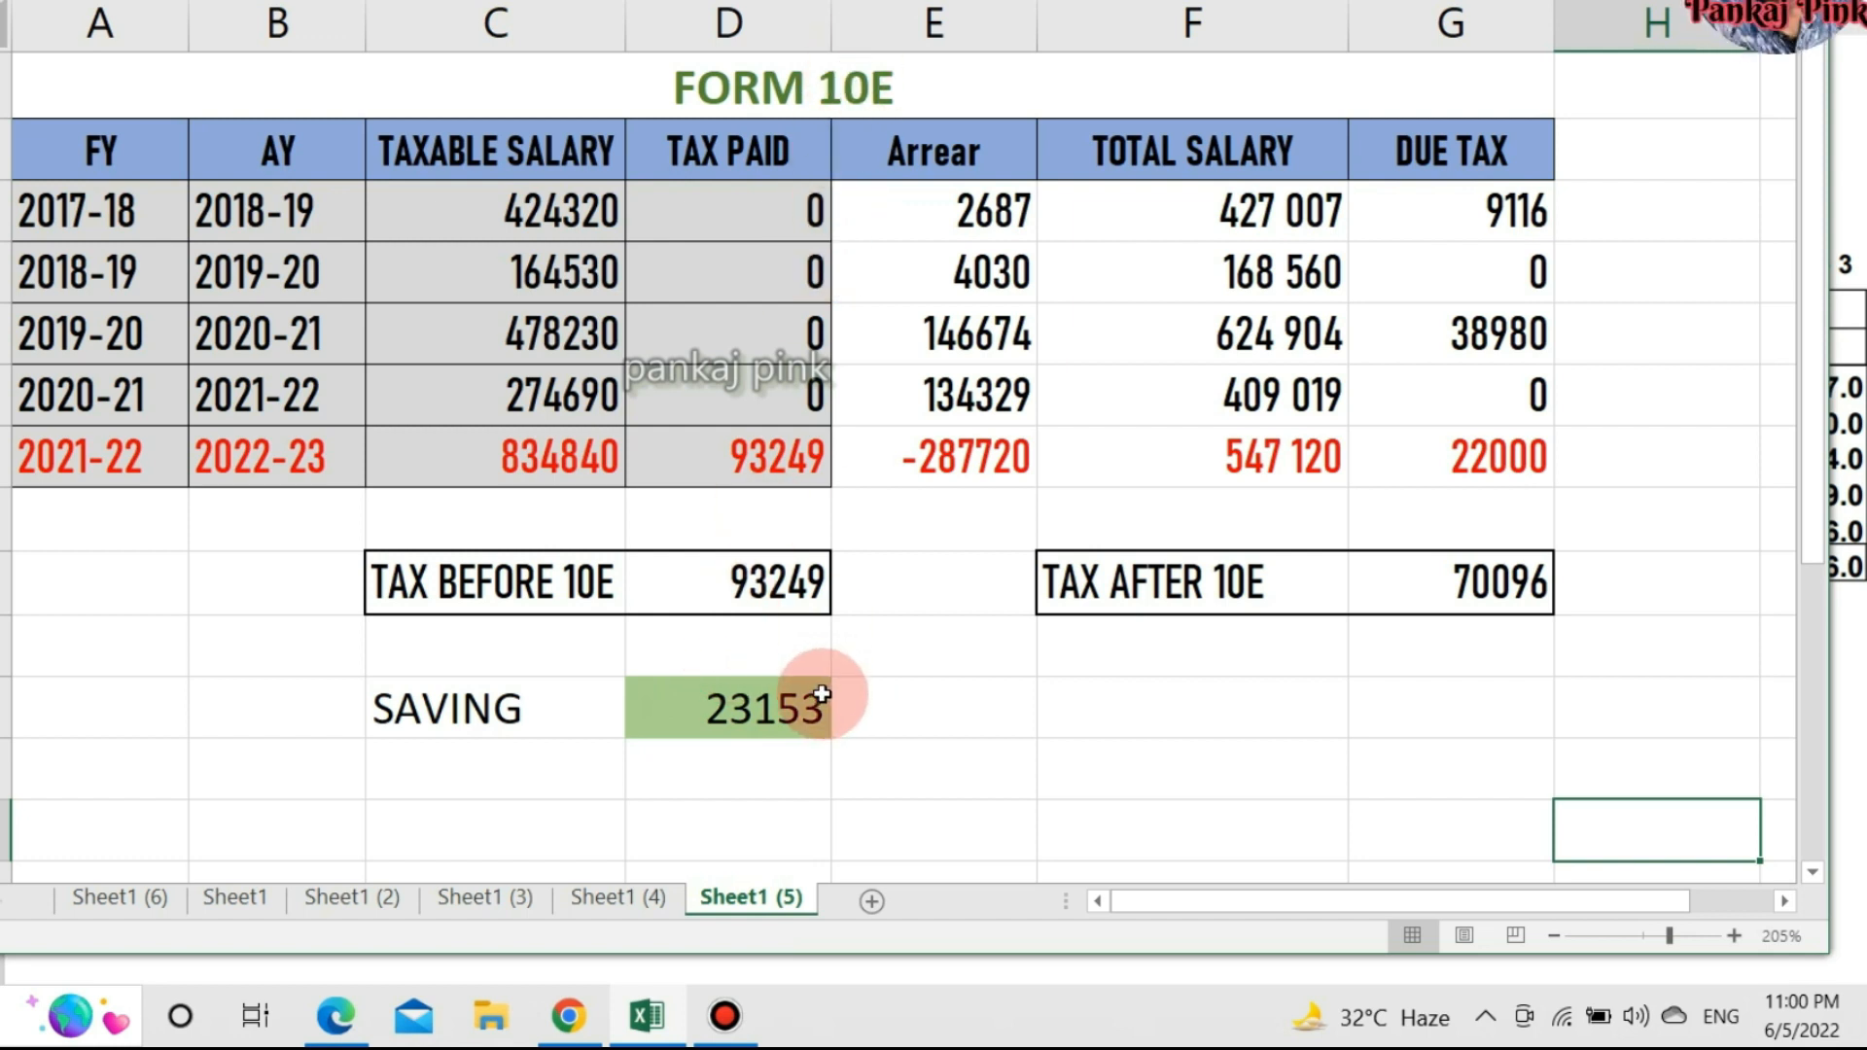
key(alt+Tab)
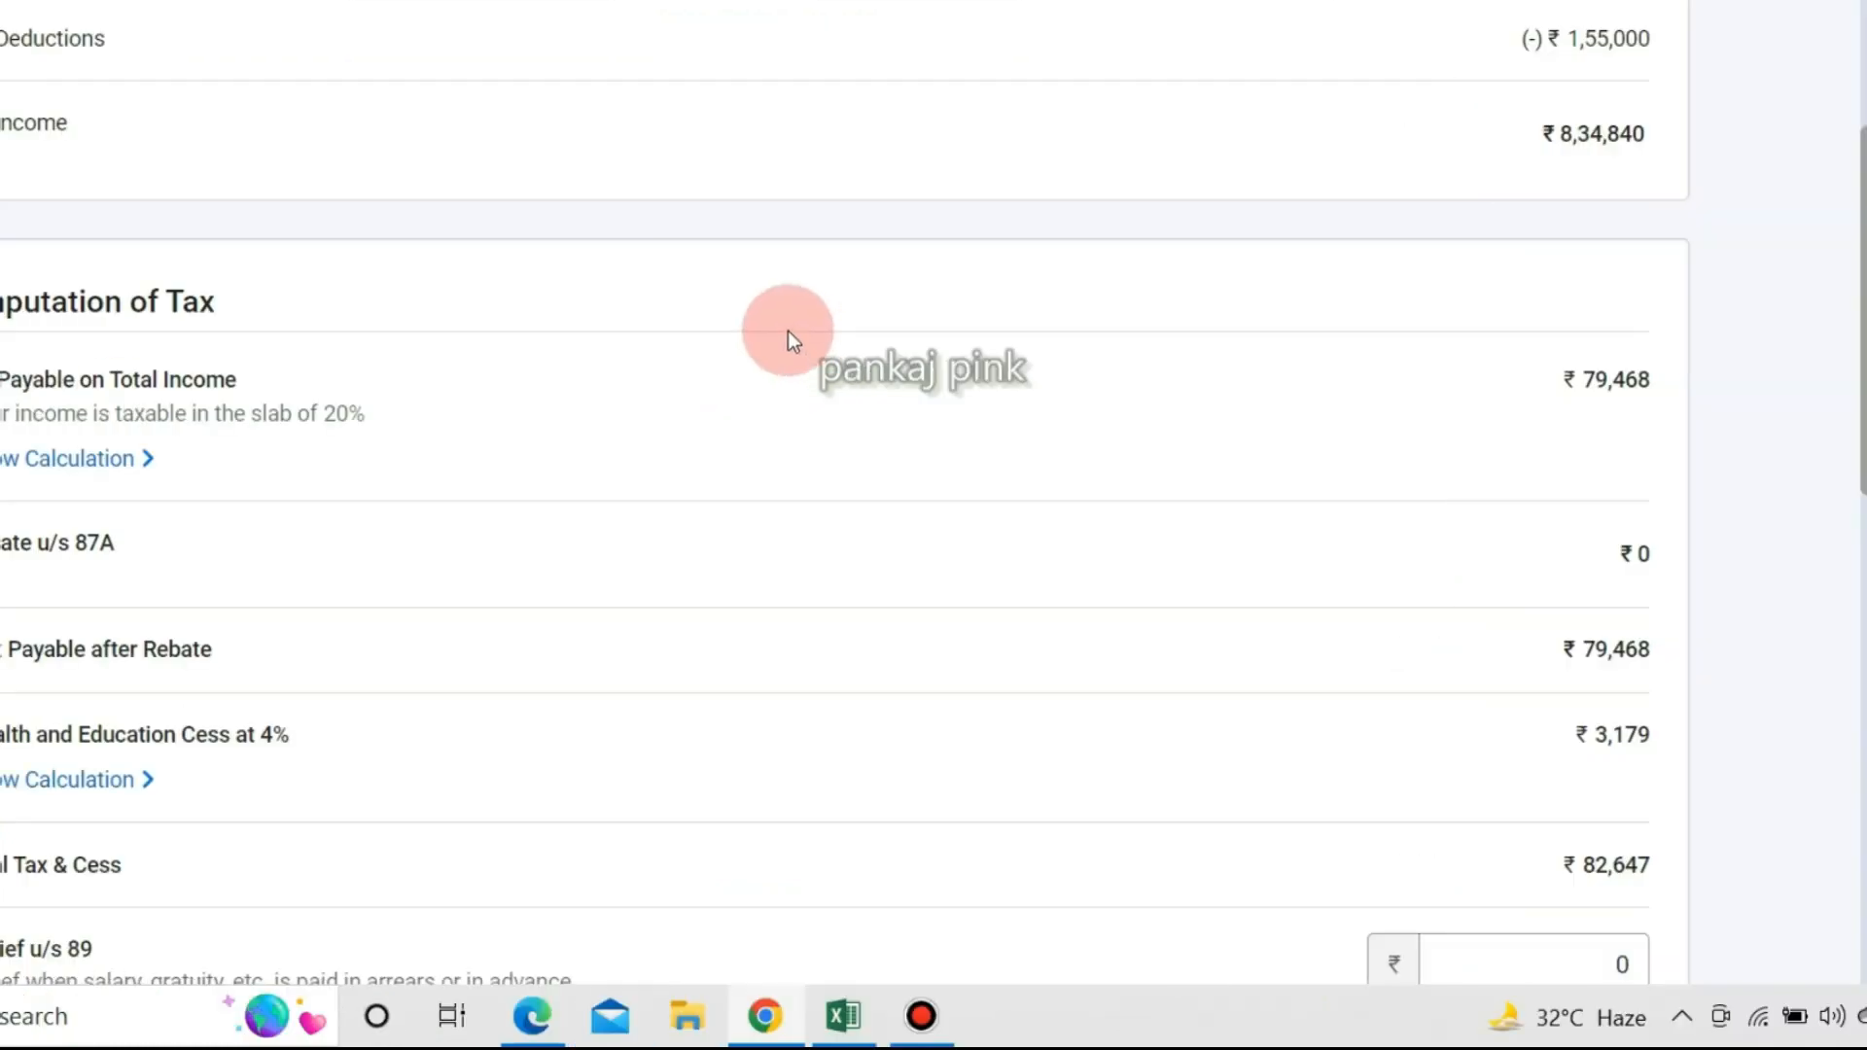
Compare the empty Relief u/s 89 amount with the workbook's 23153 saving, then go to the Dashboard.
scroll(788, 331, up, 5)
scroll(788, 330, down, 3)
scroll(788, 333, down, 2)
scroll(1480, 194, down, 6)
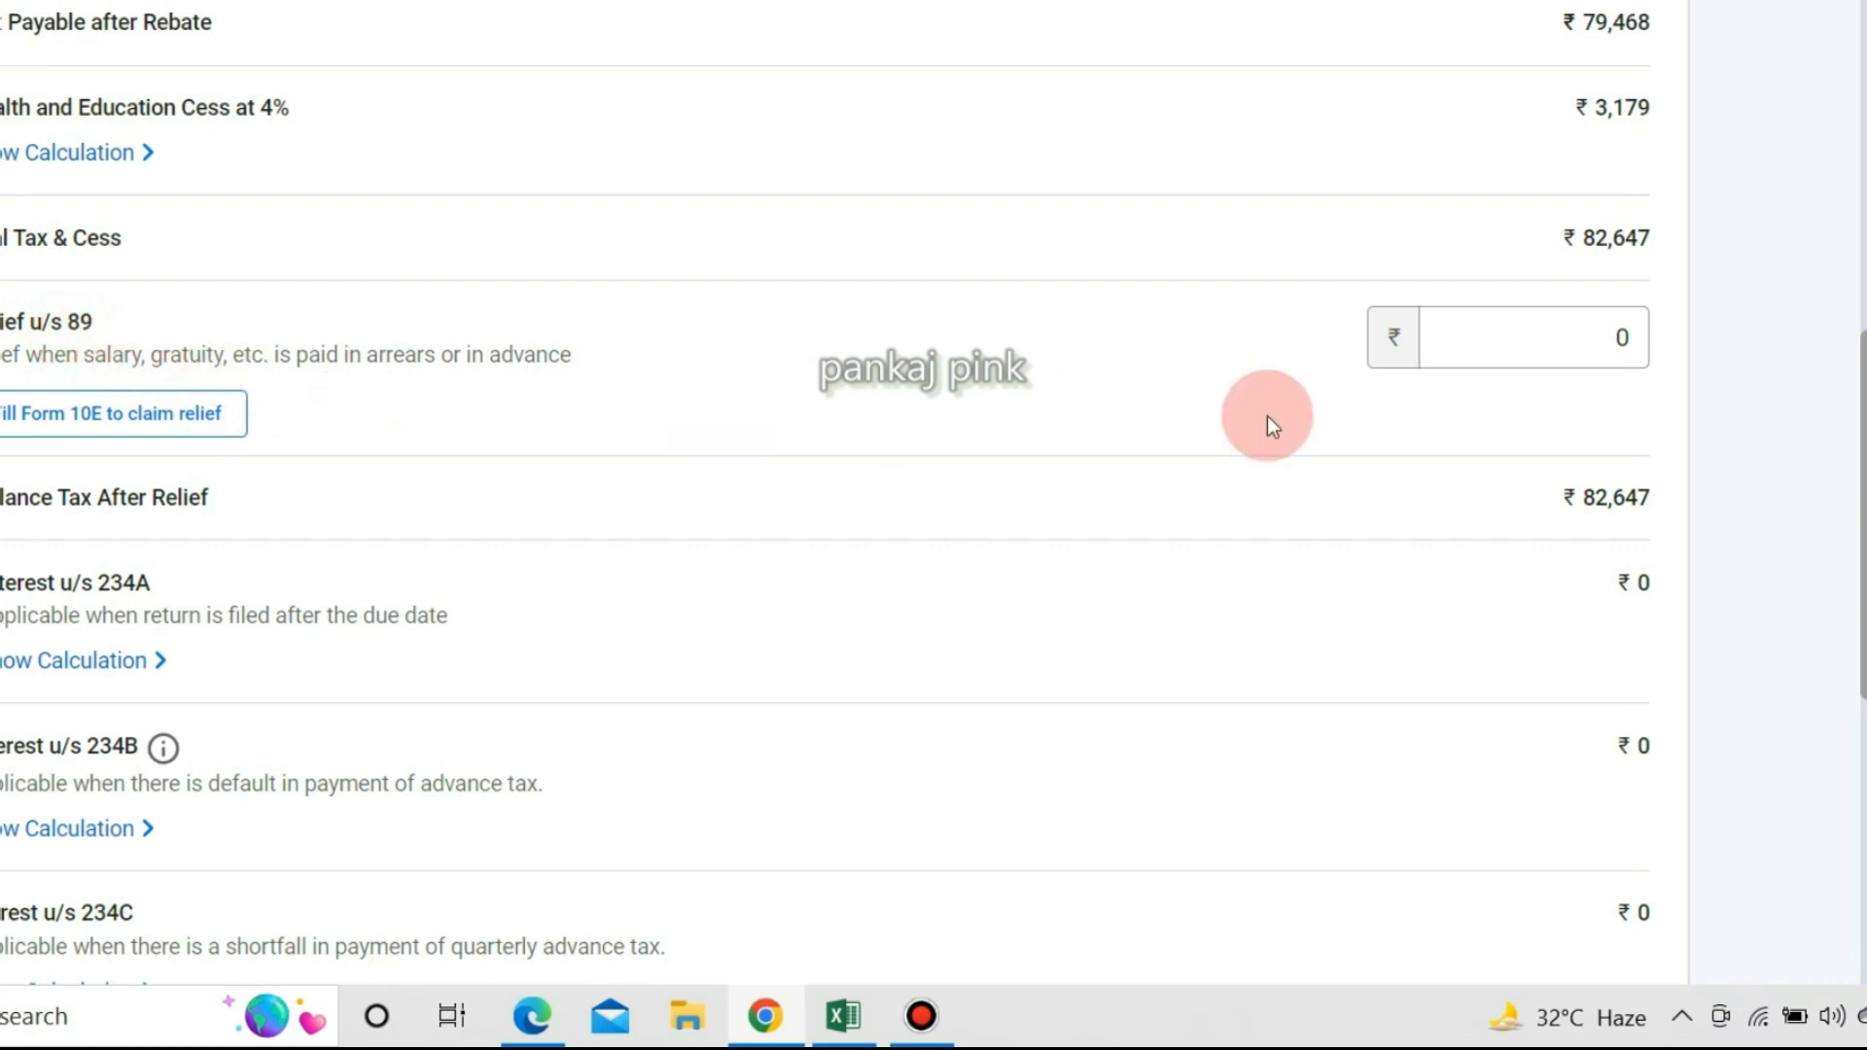
click(1617, 325)
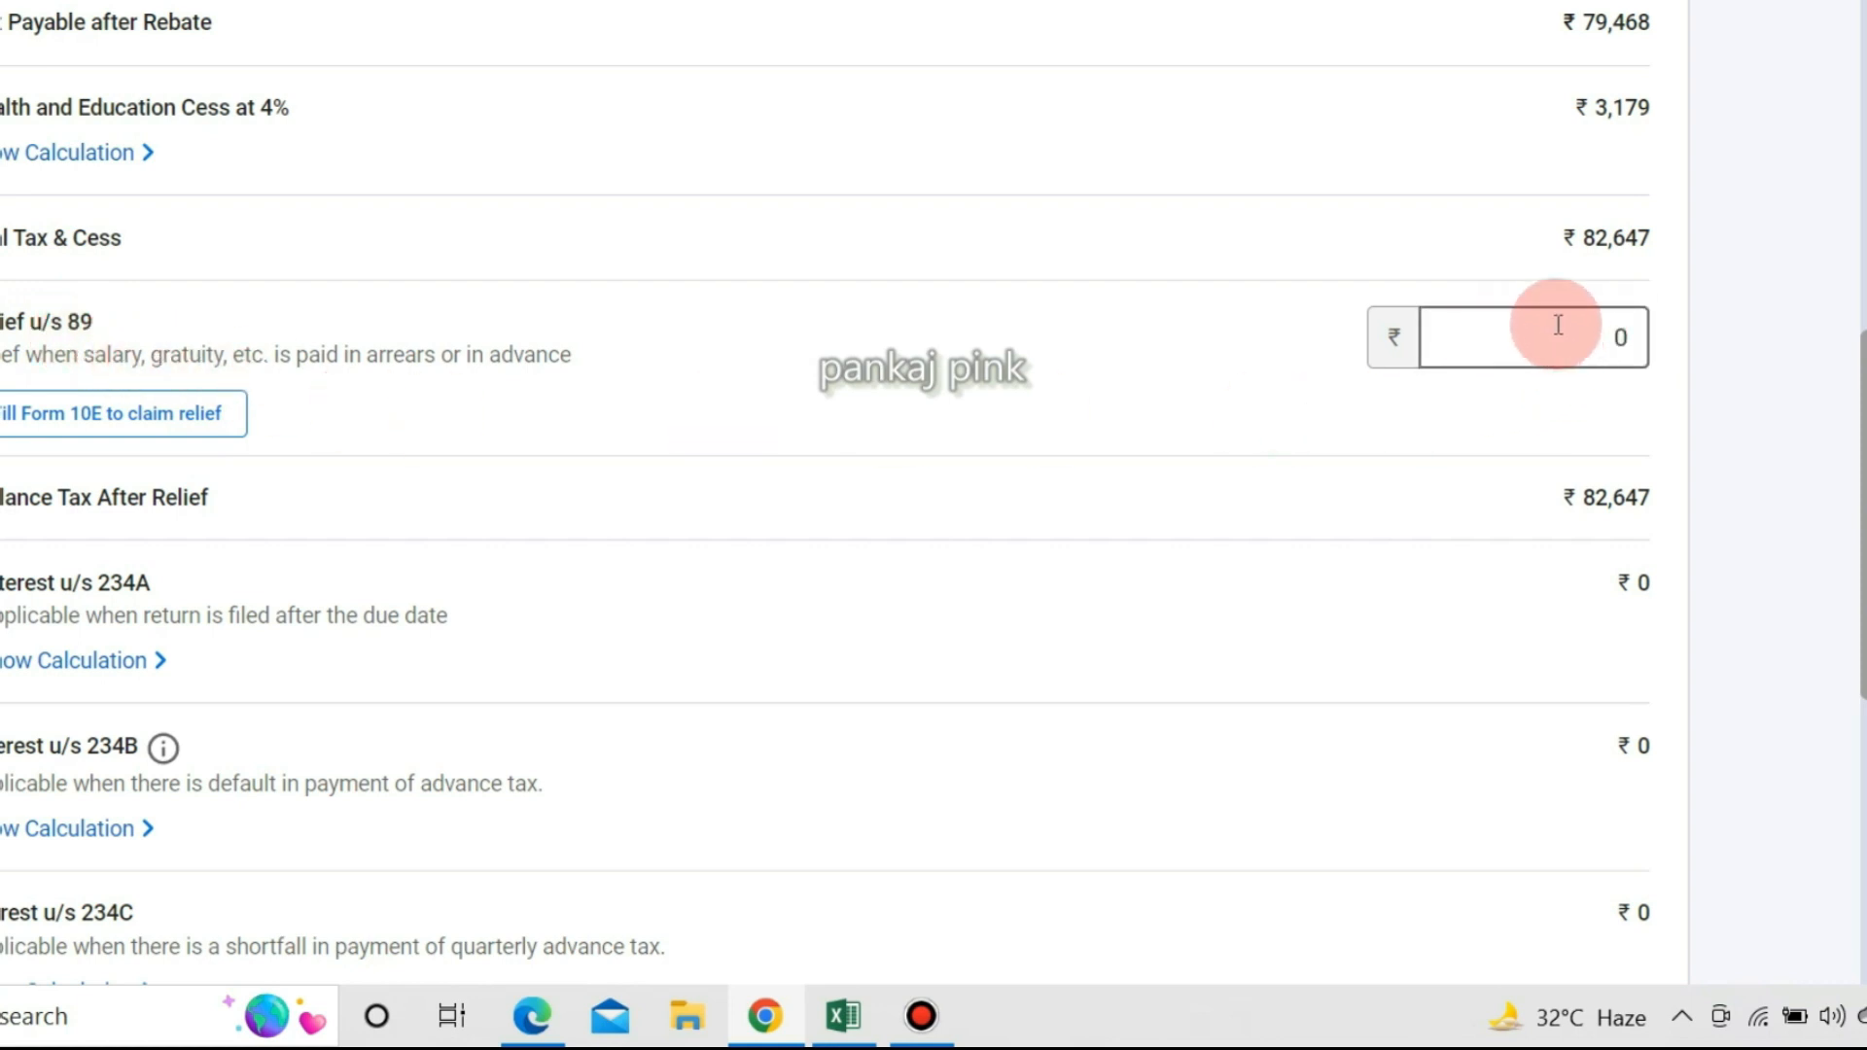
key(alt+Tab)
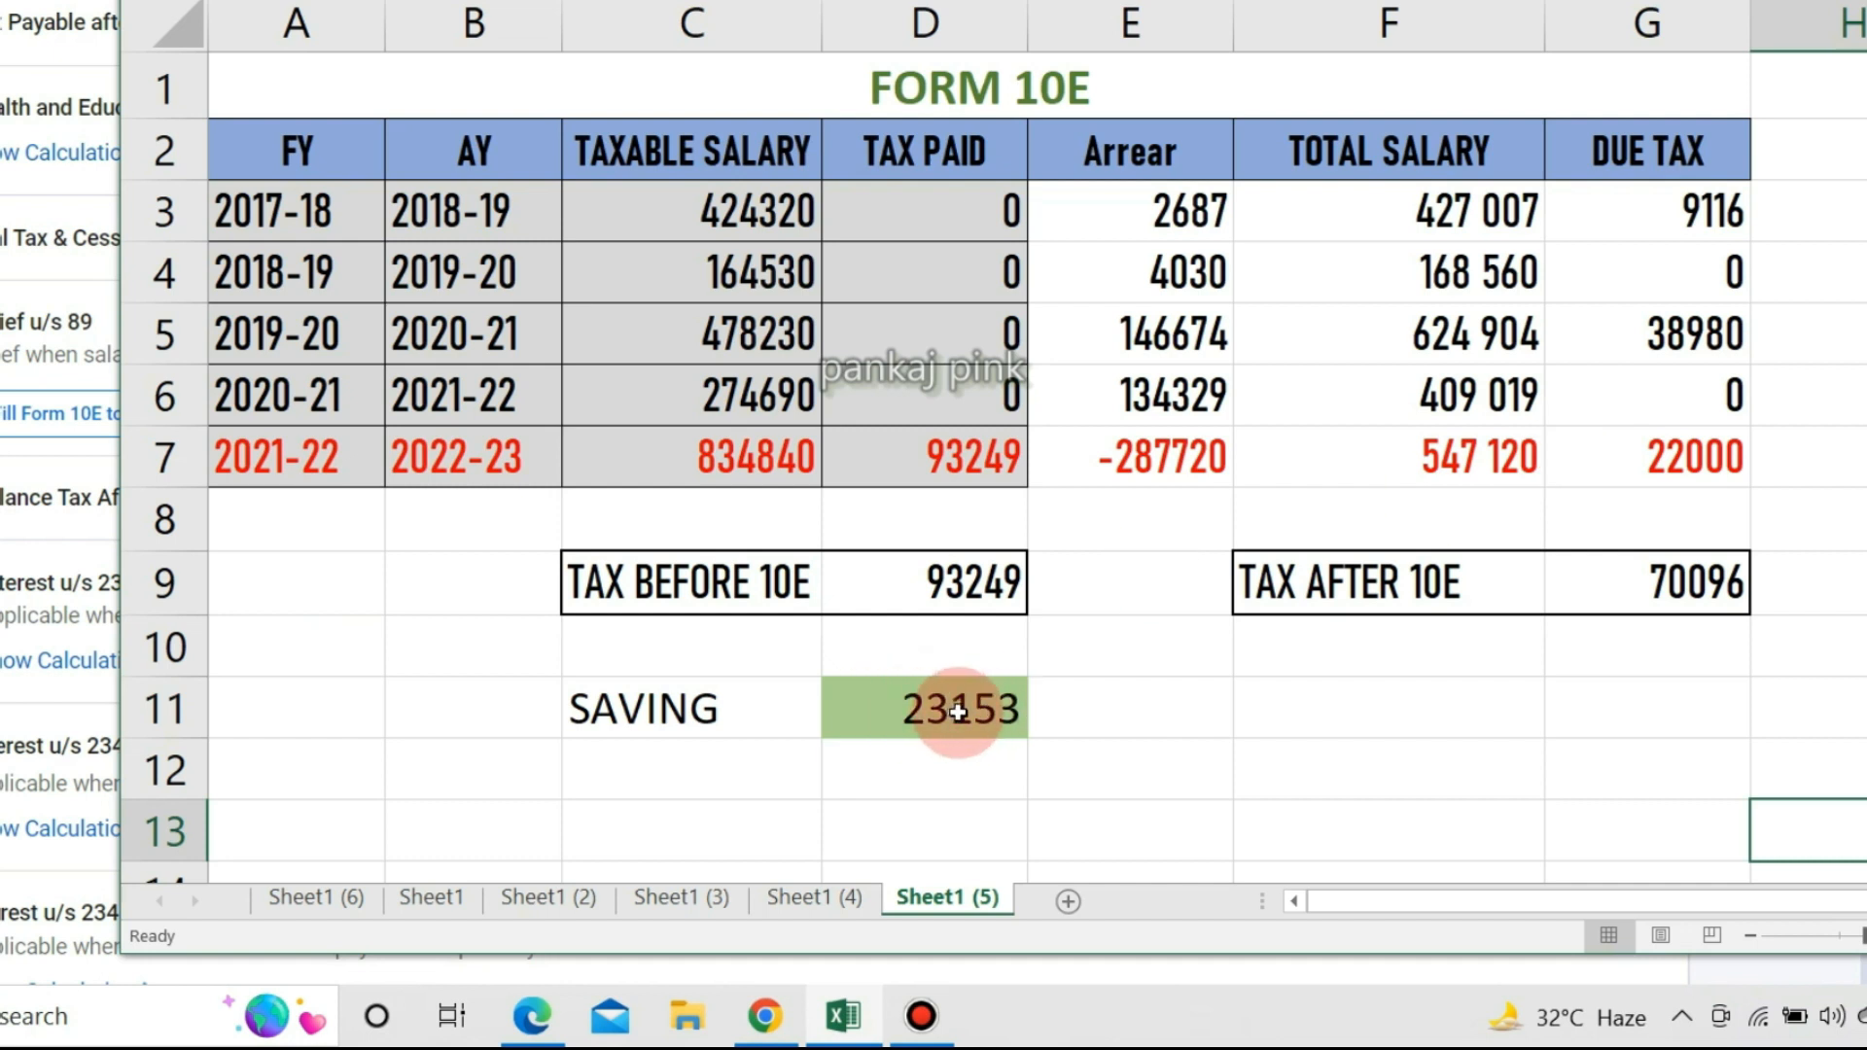
key(alt+Tab)
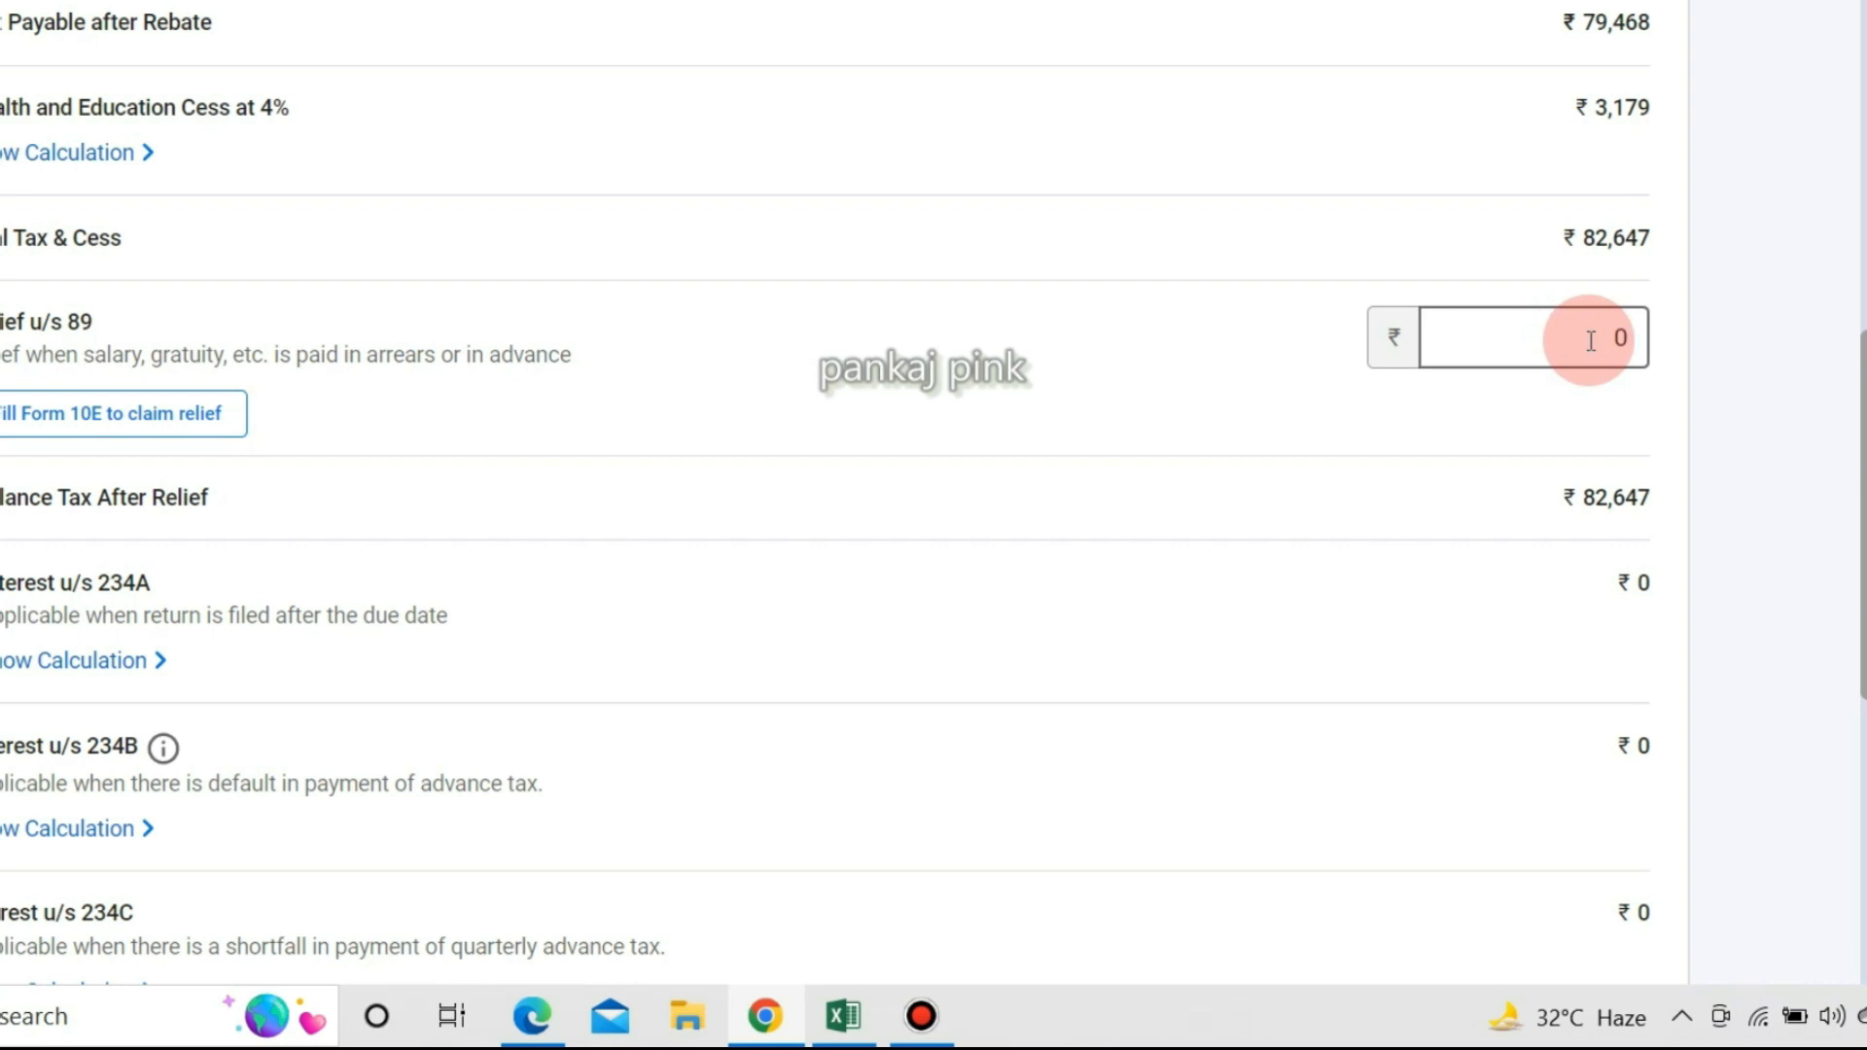
key(alt+Tab)
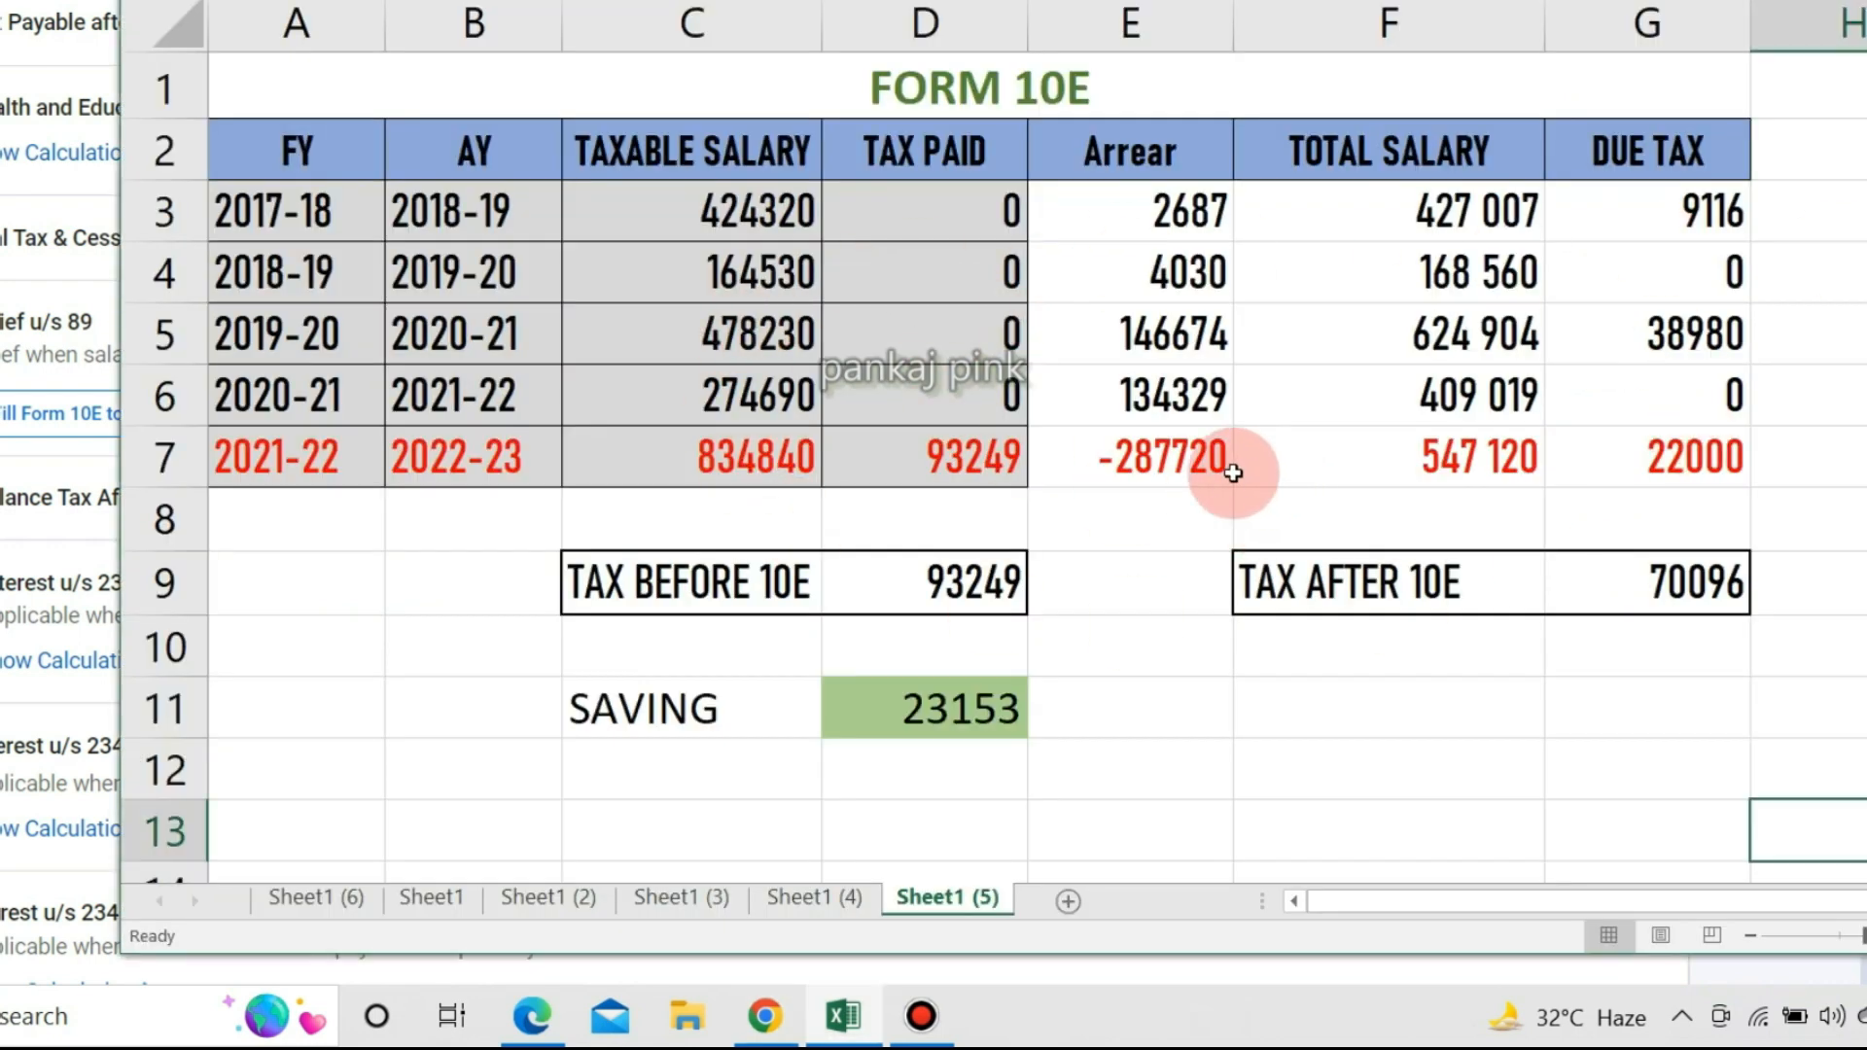
key(alt+Tab)
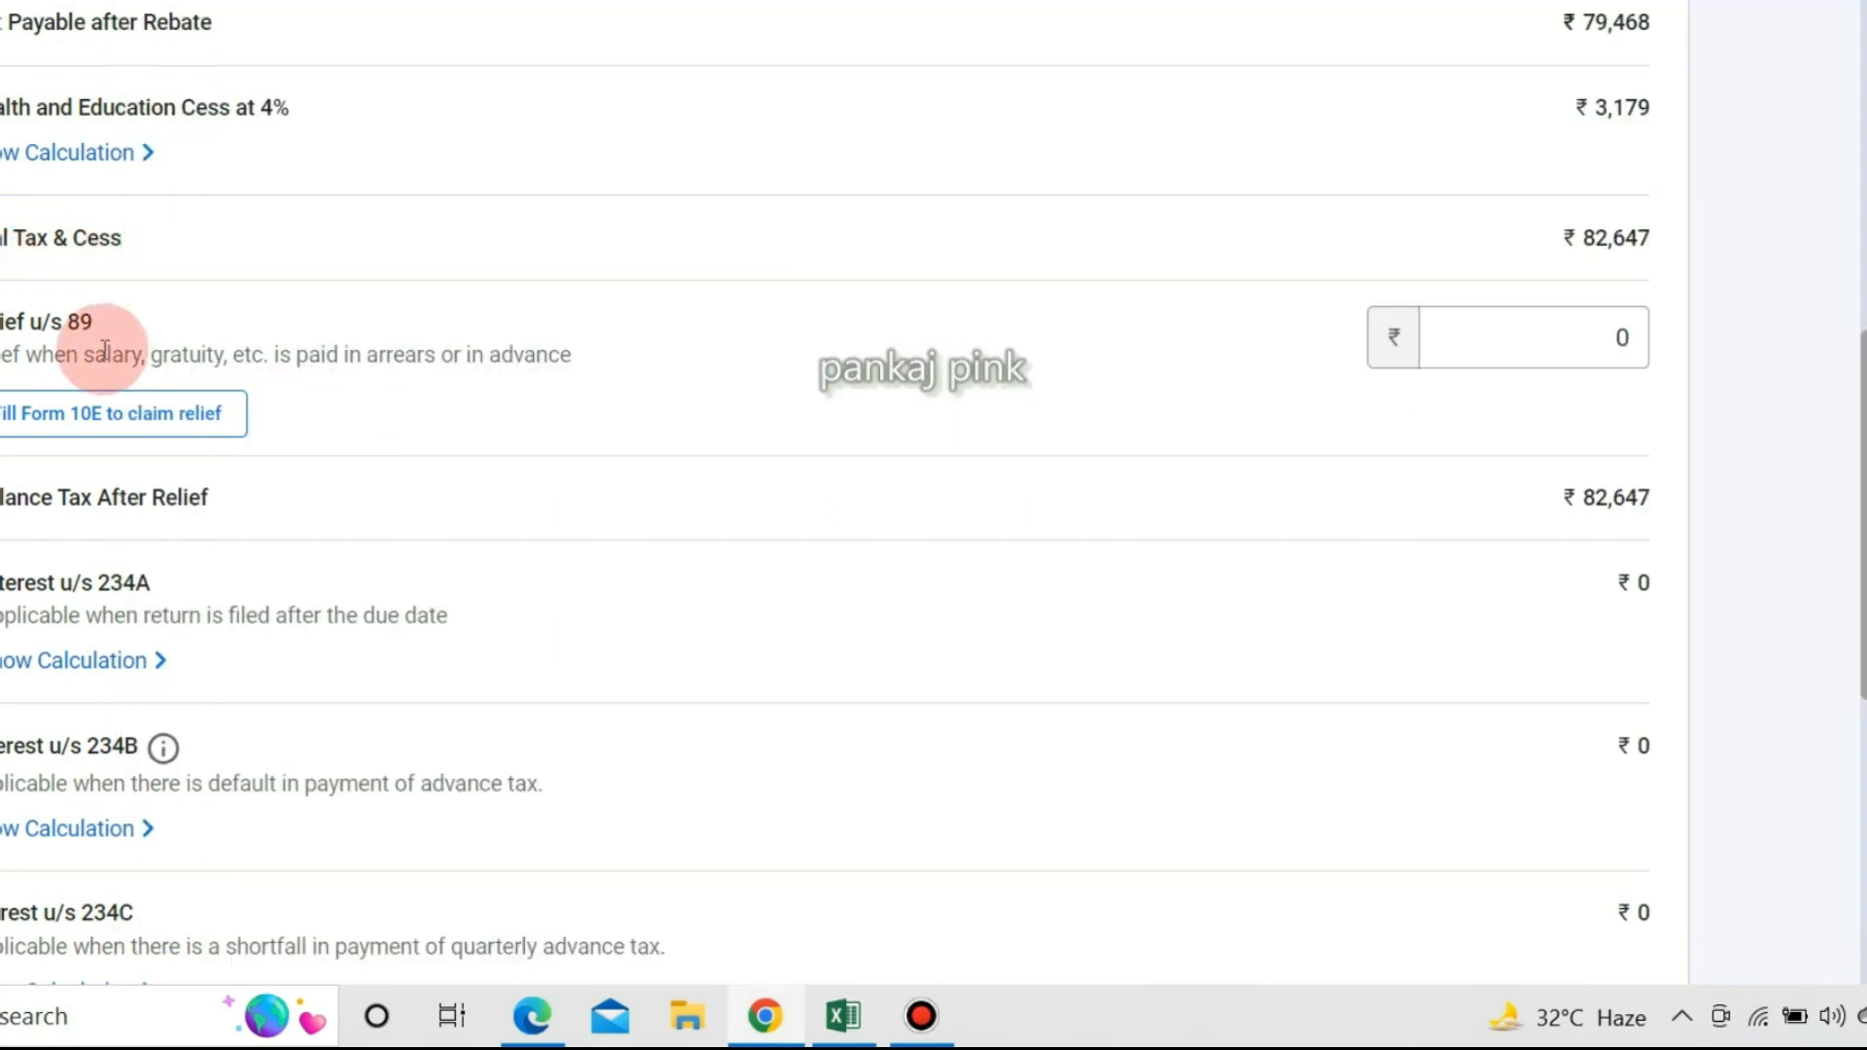
scroll(104, 350, up, 3)
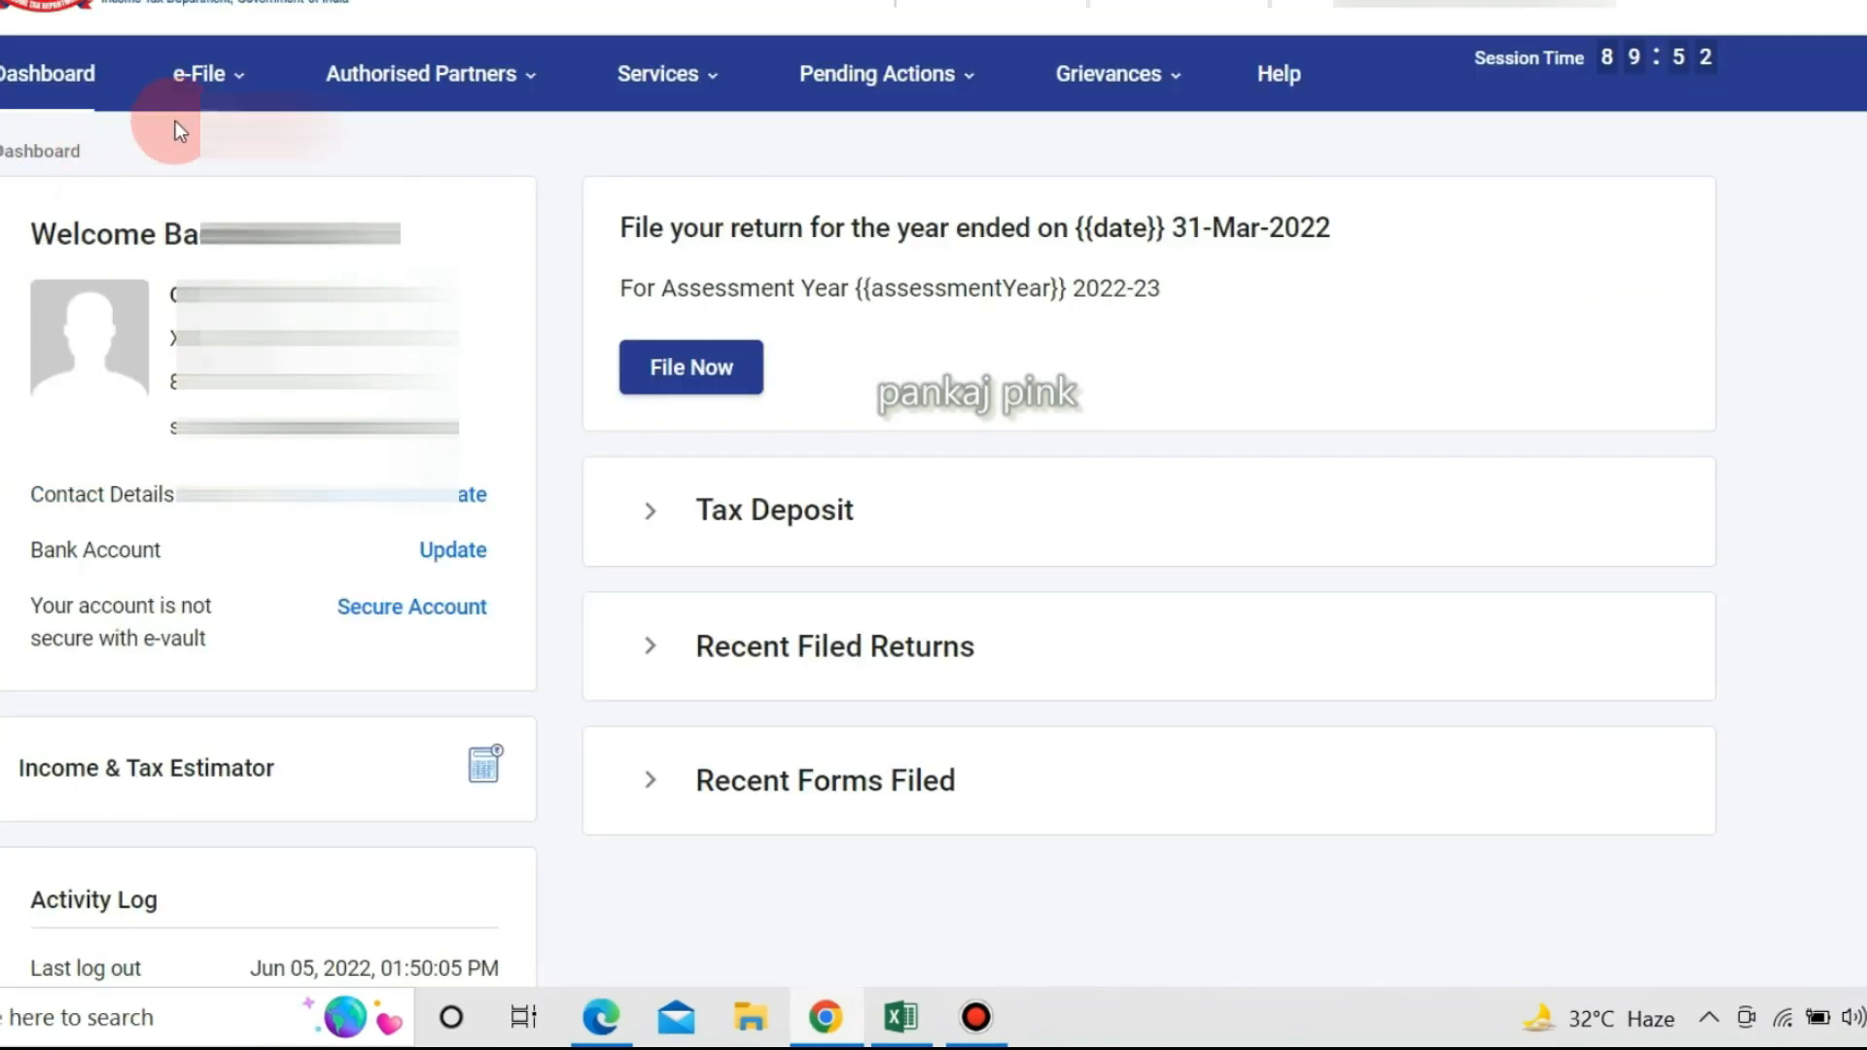
click(200, 76)
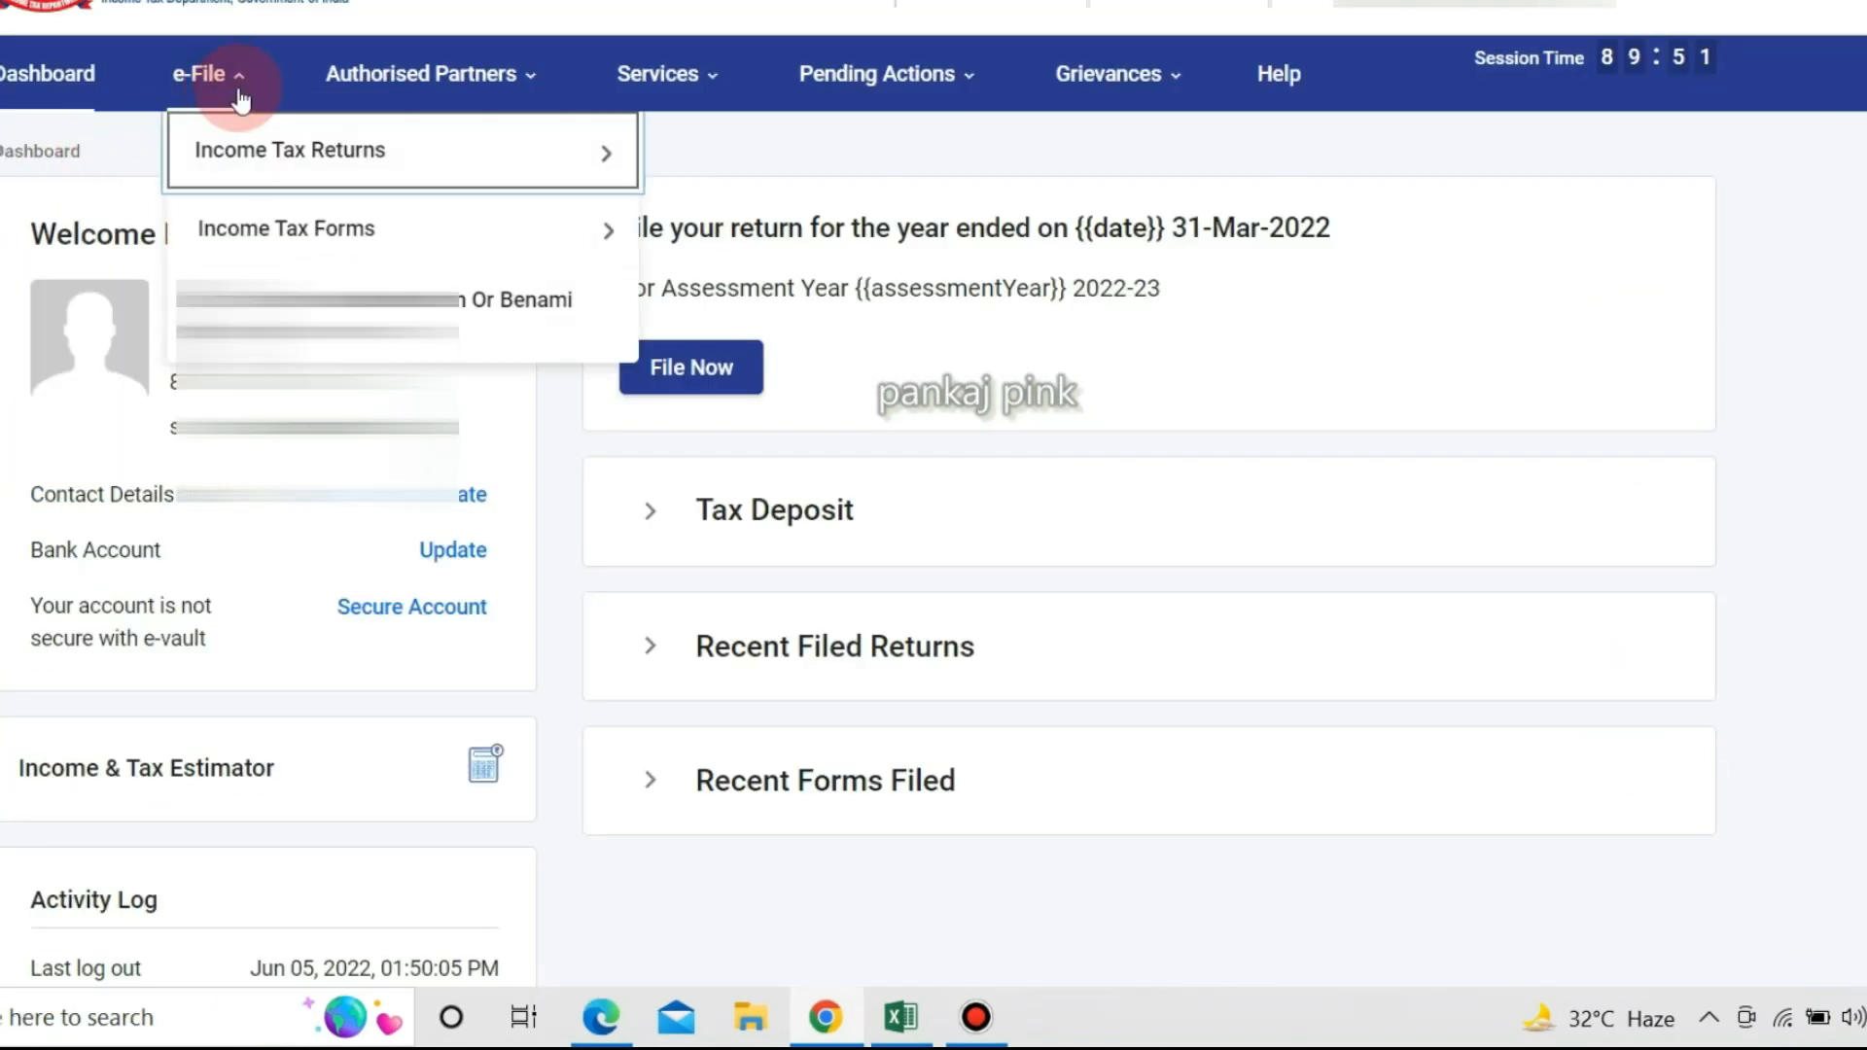
Start Form 10E under File Income Tax Forms for persons without business income, selecting the assessment year.
mouse_move(238, 146)
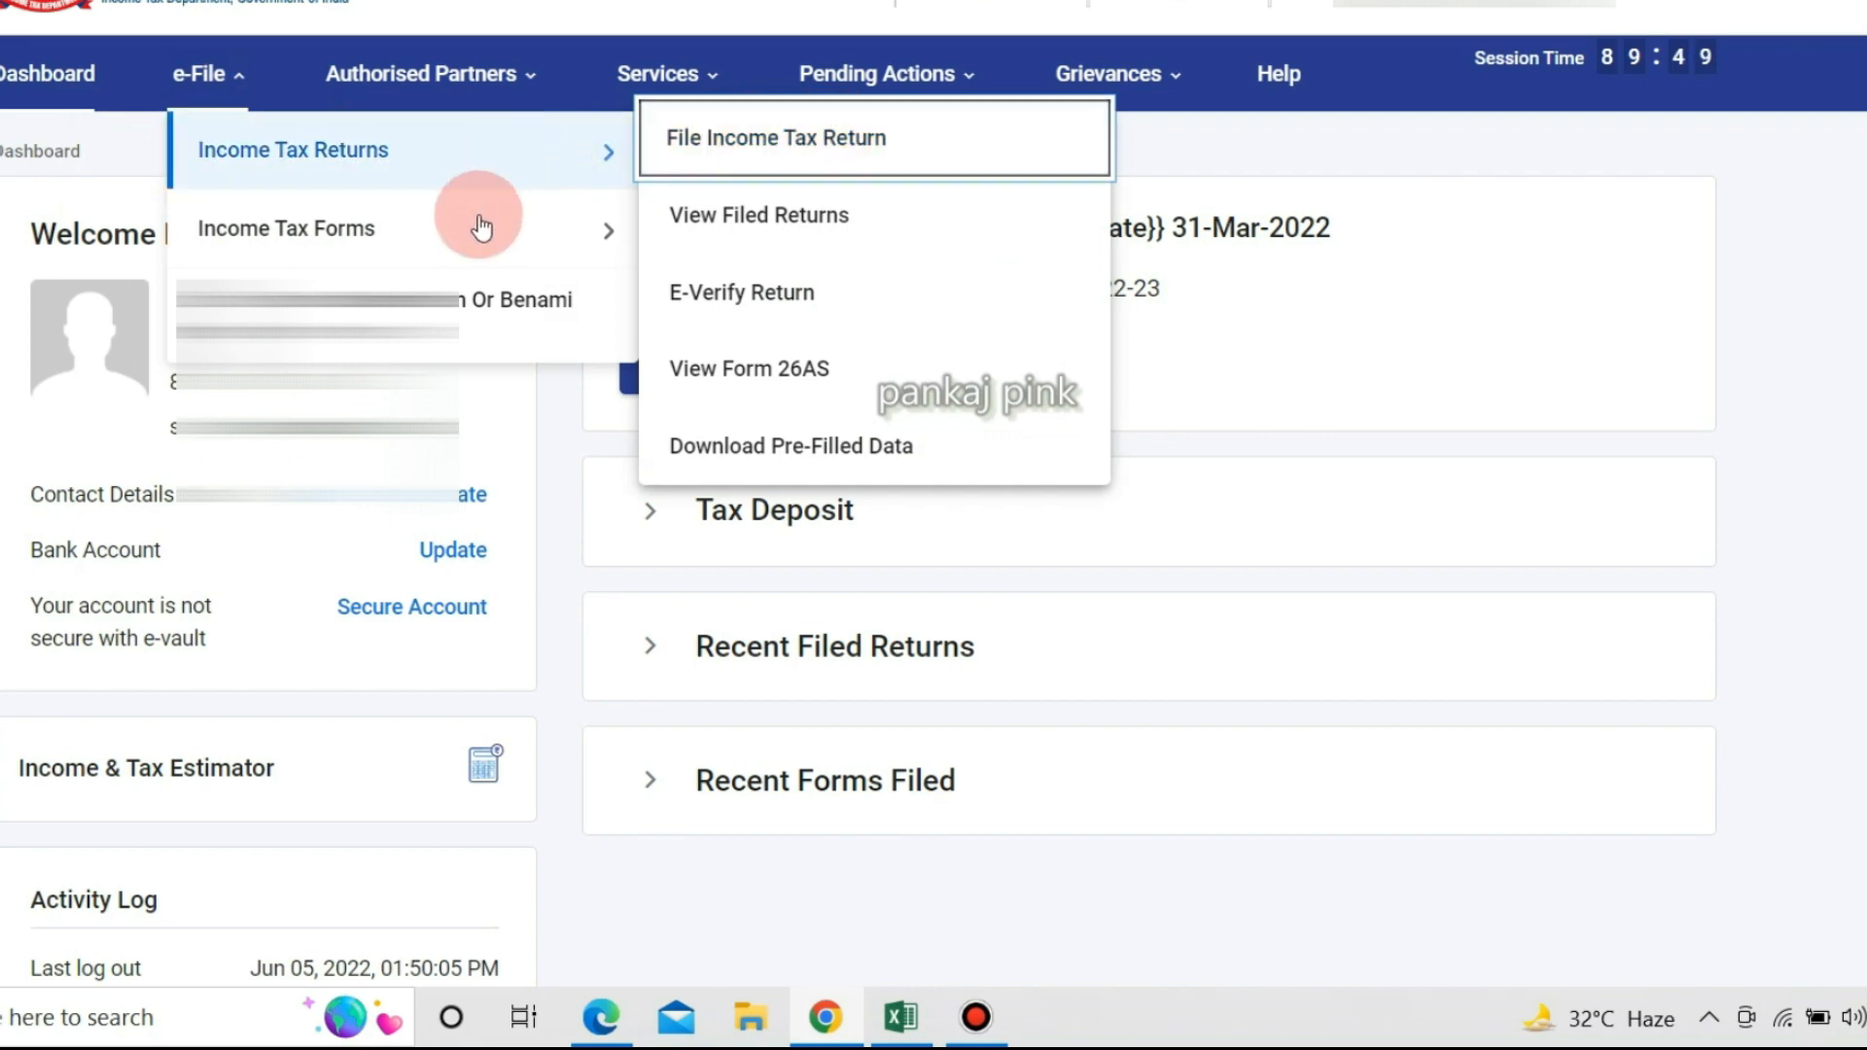
mouse_move(486, 229)
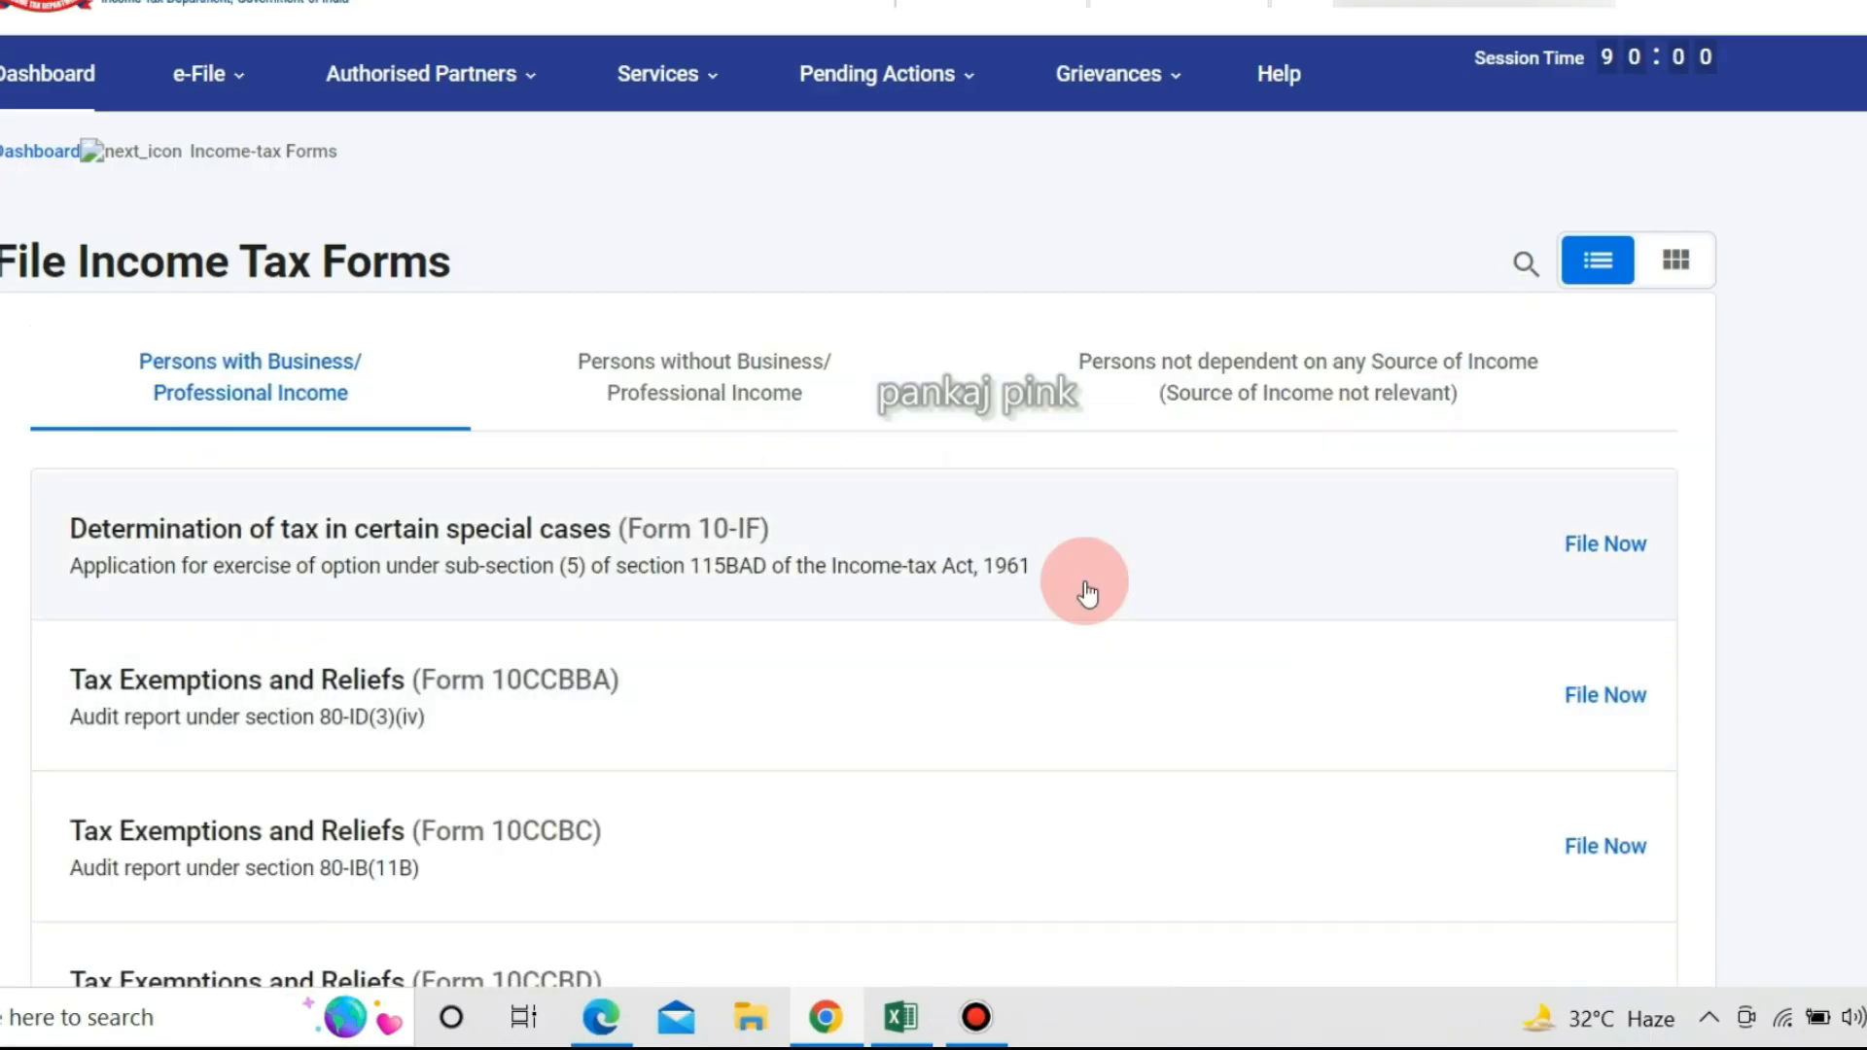
click(680, 379)
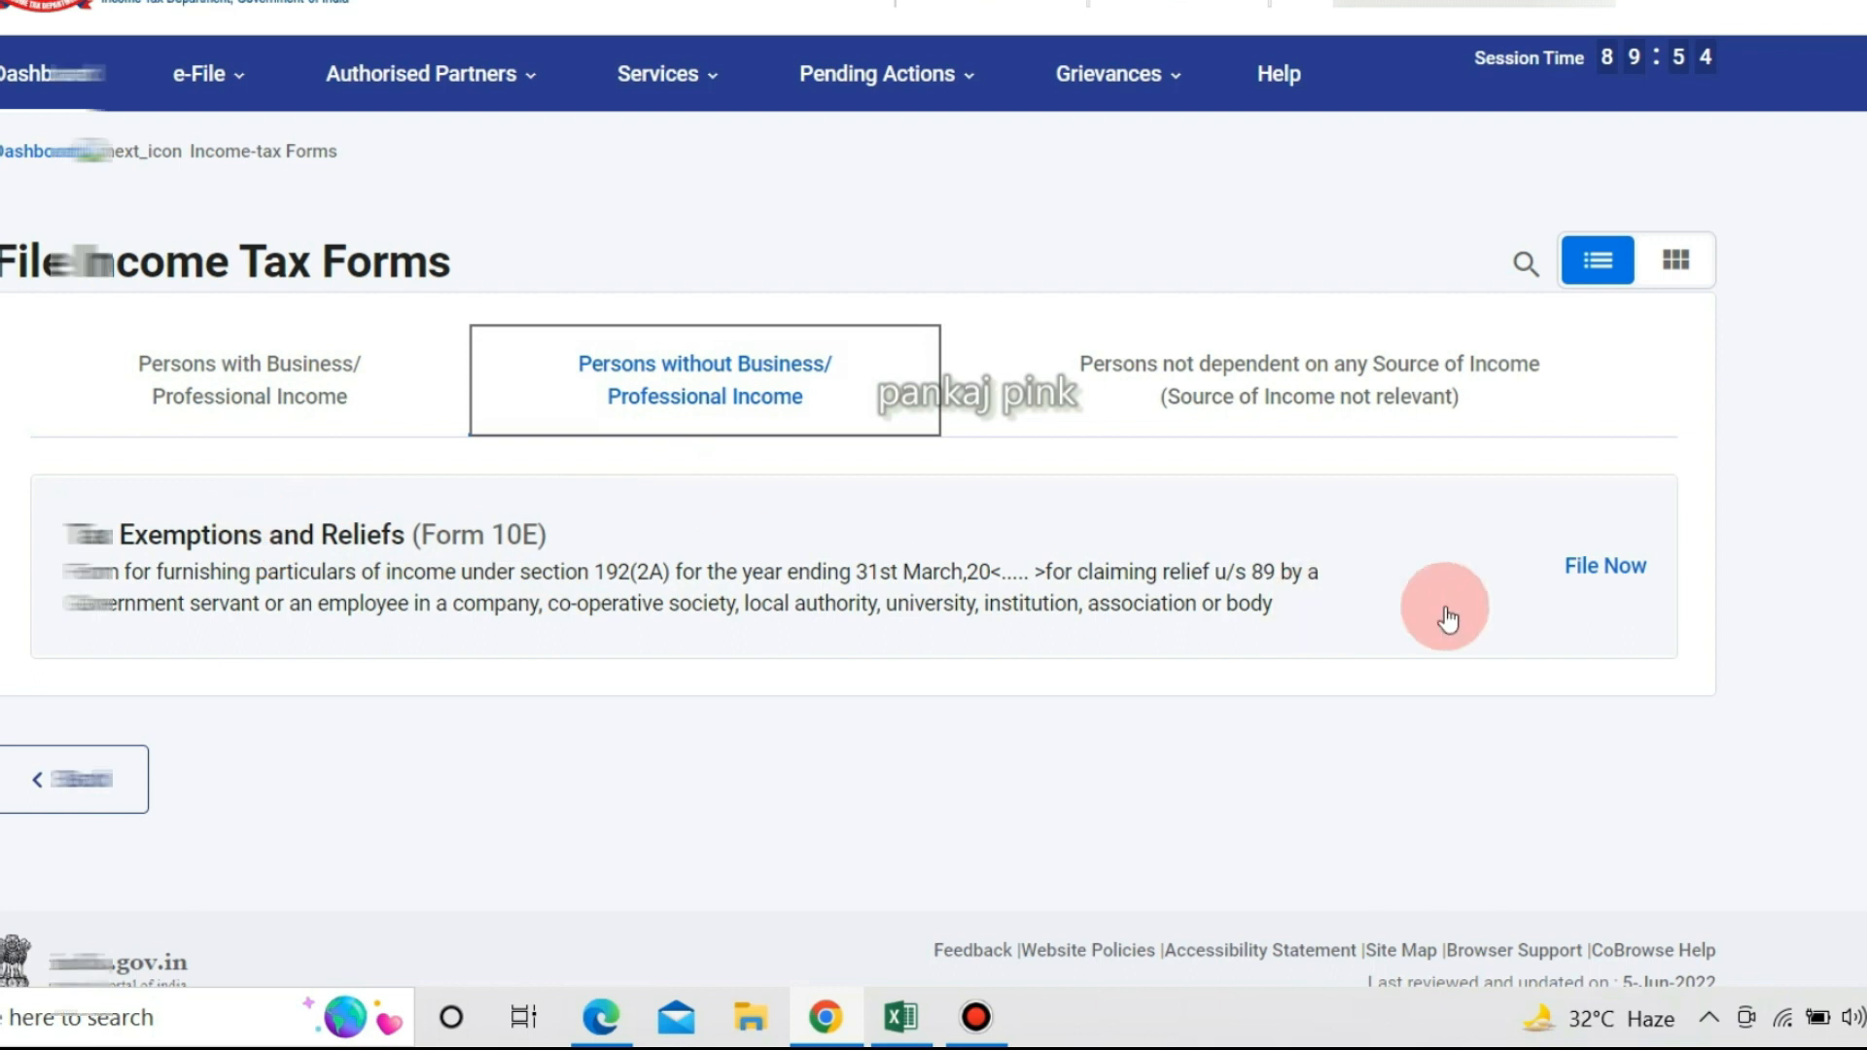
click(1601, 564)
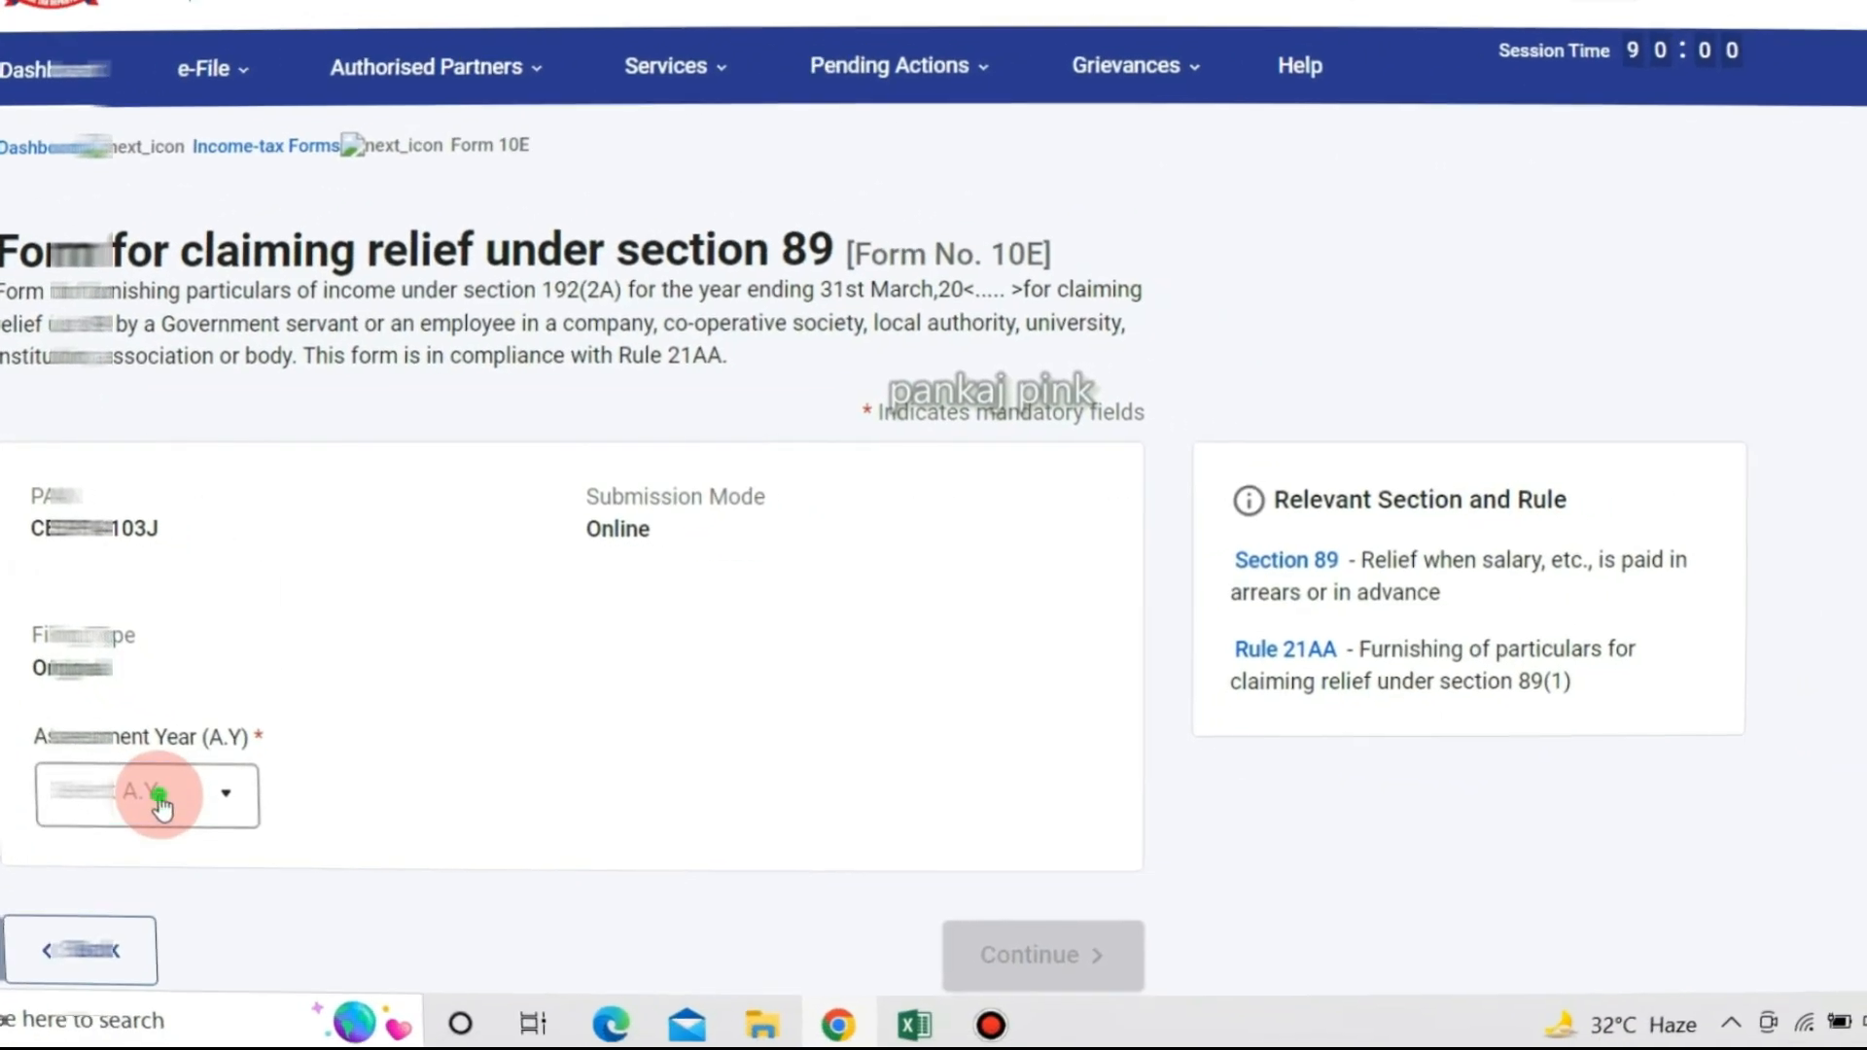
click(160, 805)
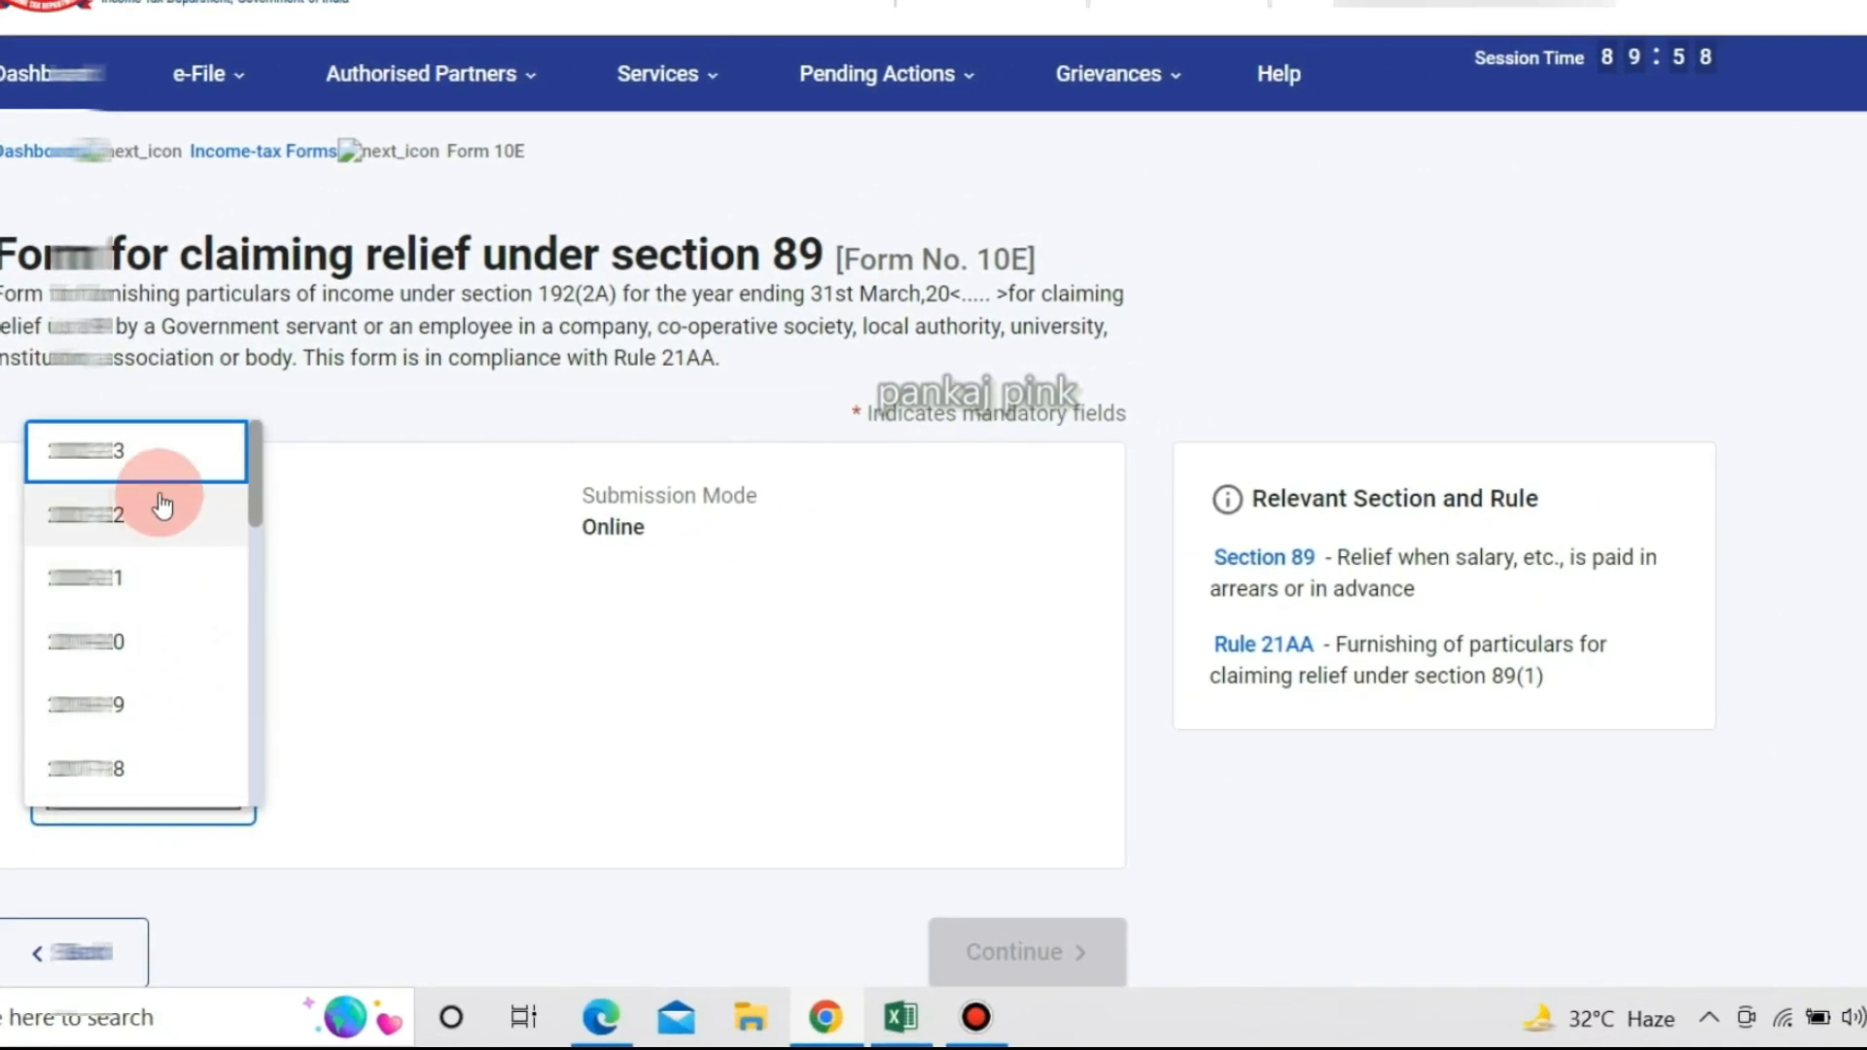
click(165, 459)
scroll(410, 585, down, 1)
click(1069, 956)
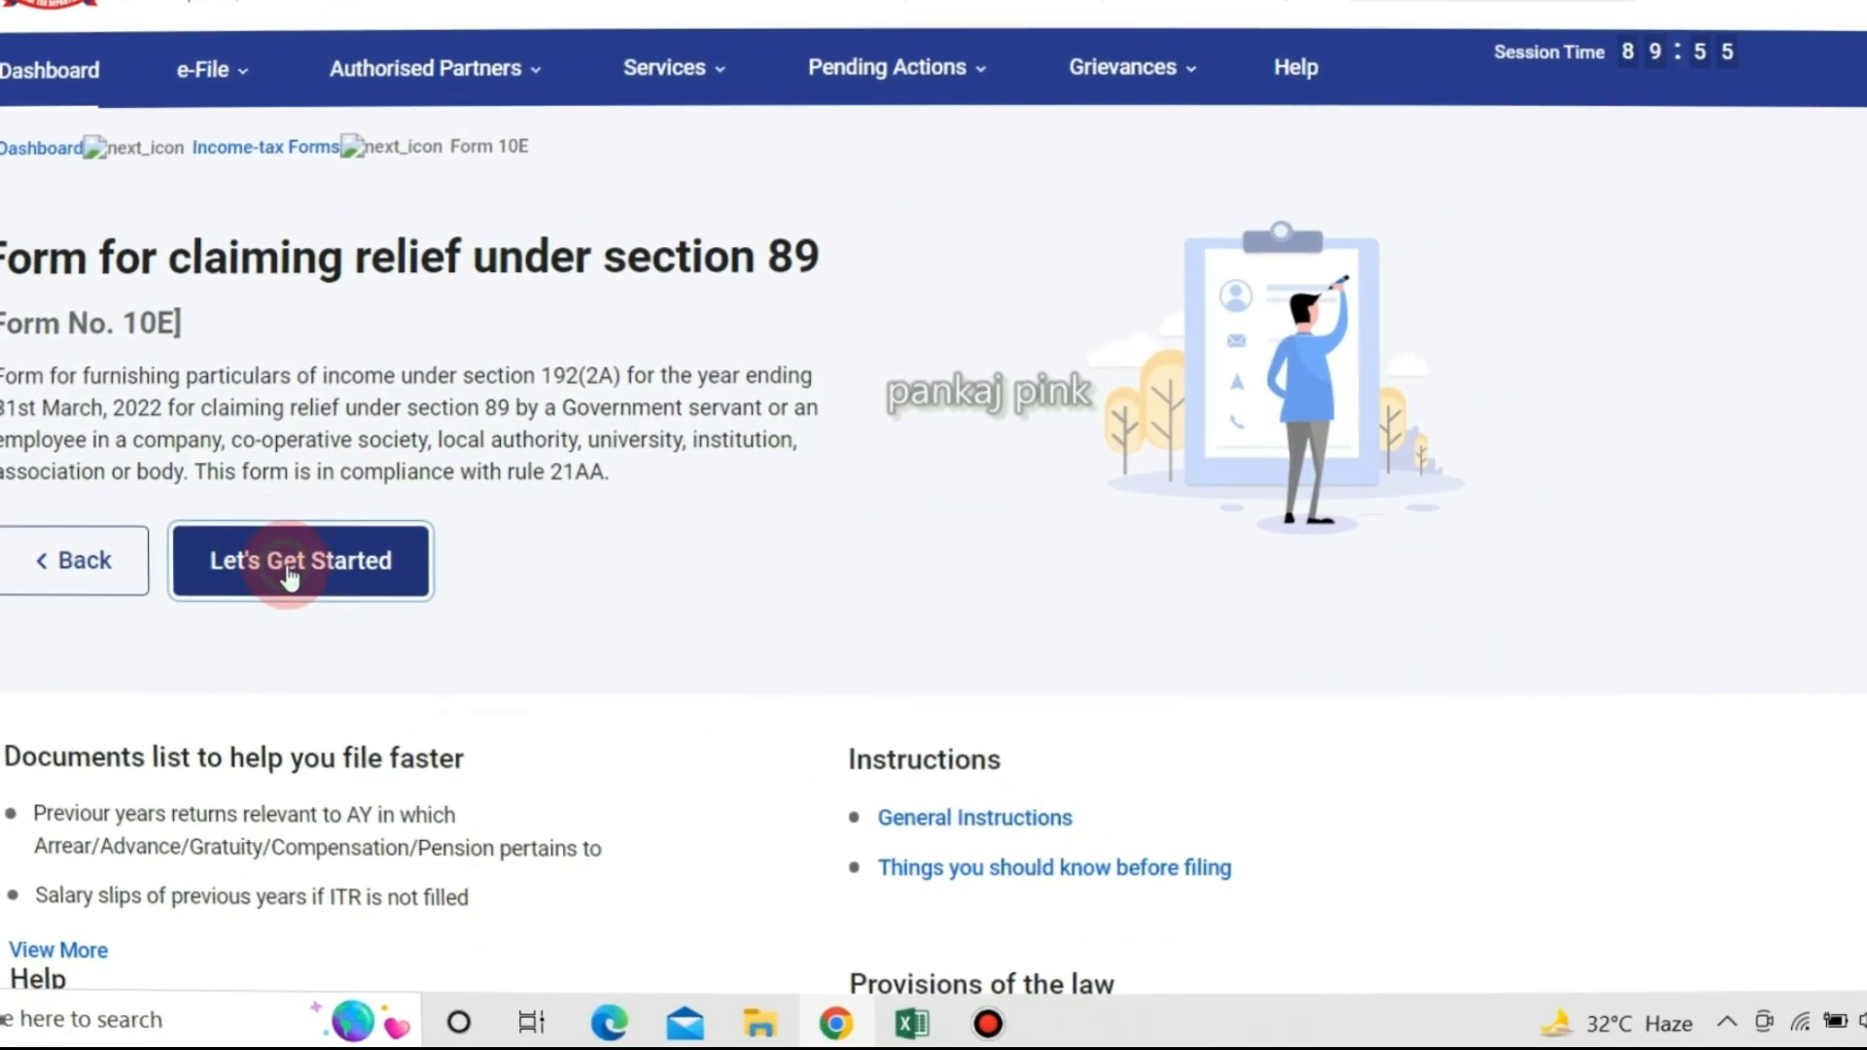
Begin Form 10E, claim relief for Arrears Salary/Family Pension, and complete the Personal Information section.
click(283, 566)
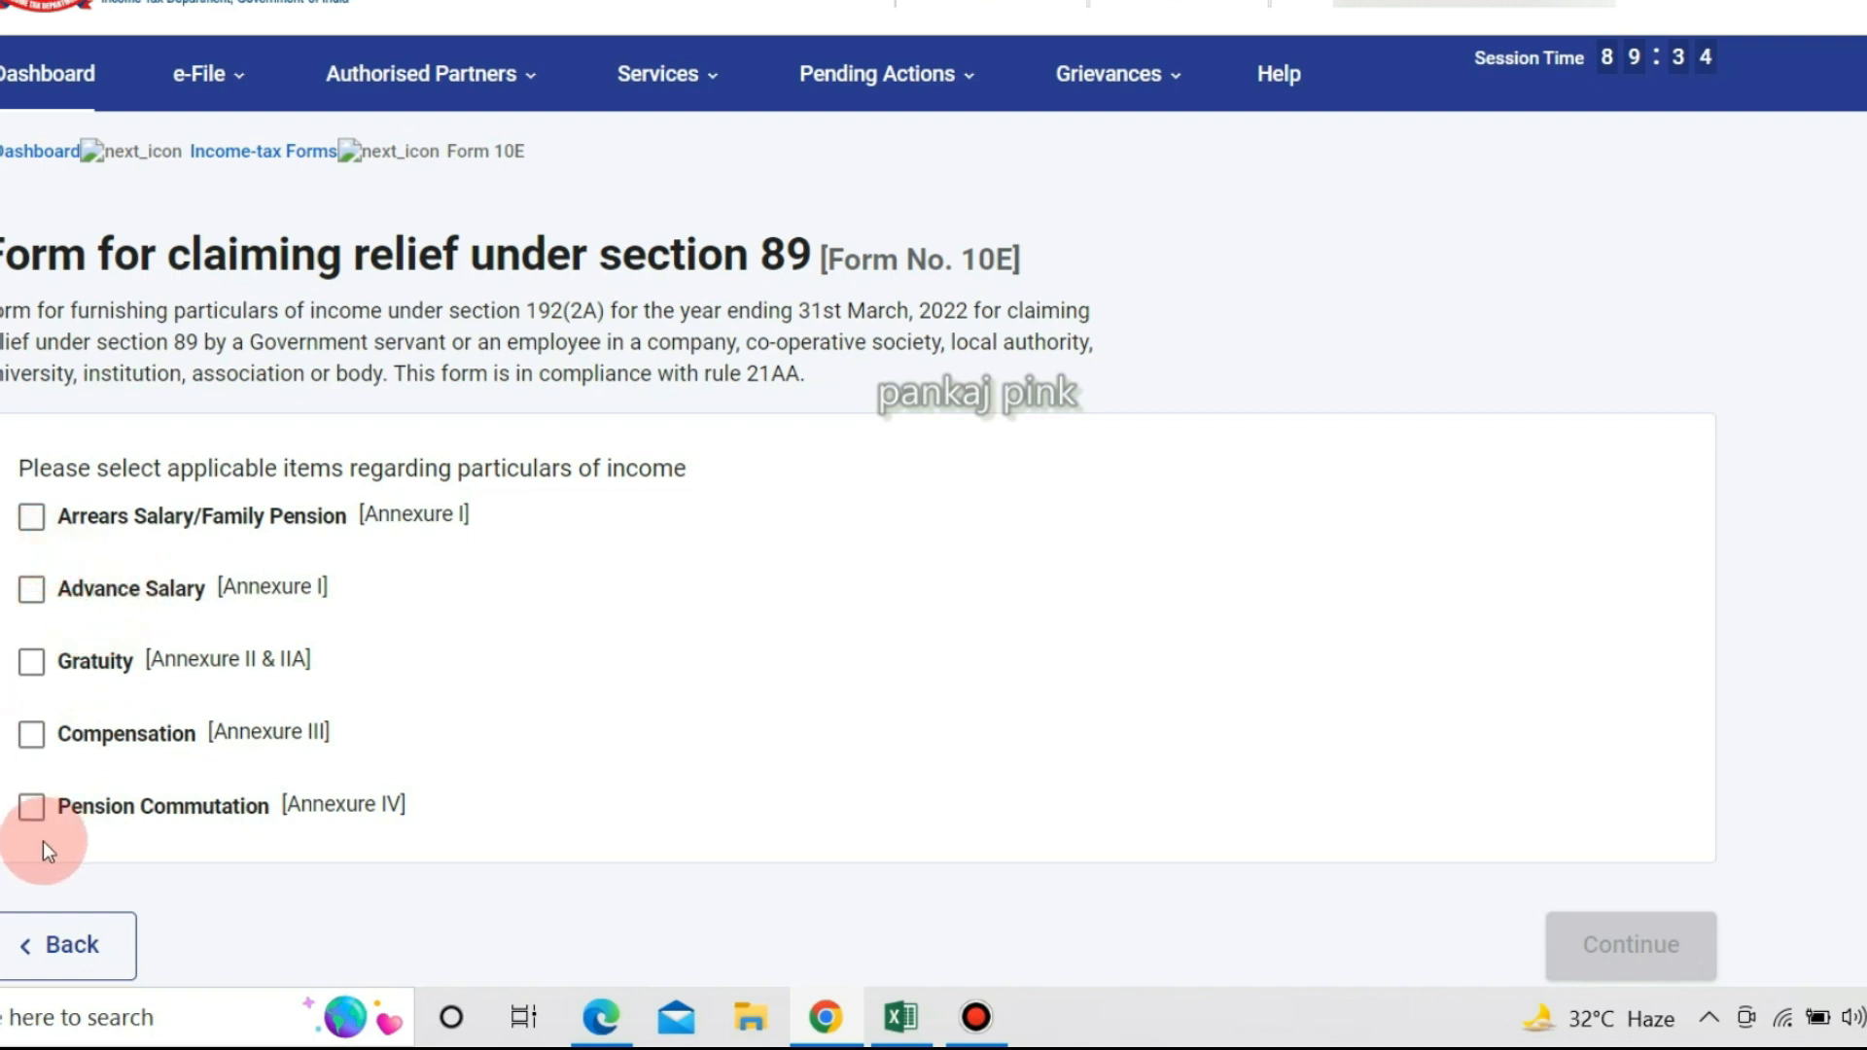
click(34, 525)
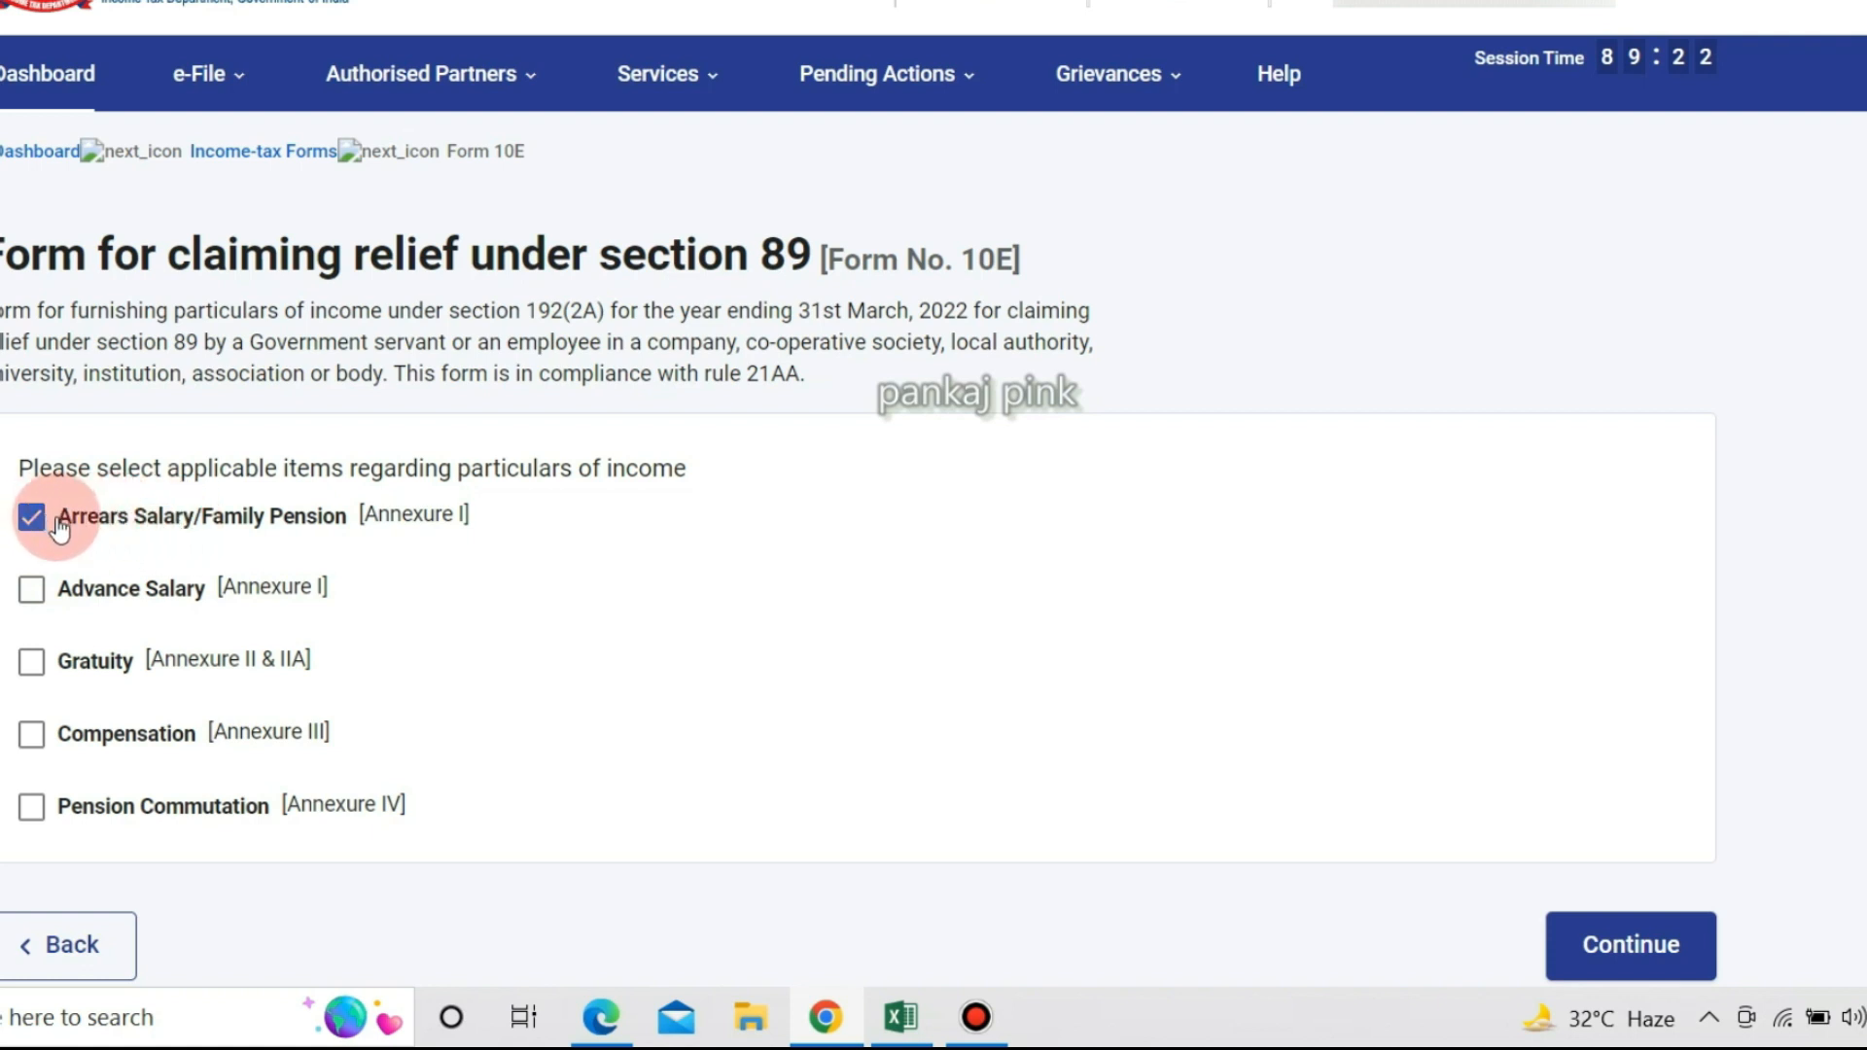
scroll(582, 639, down, 1)
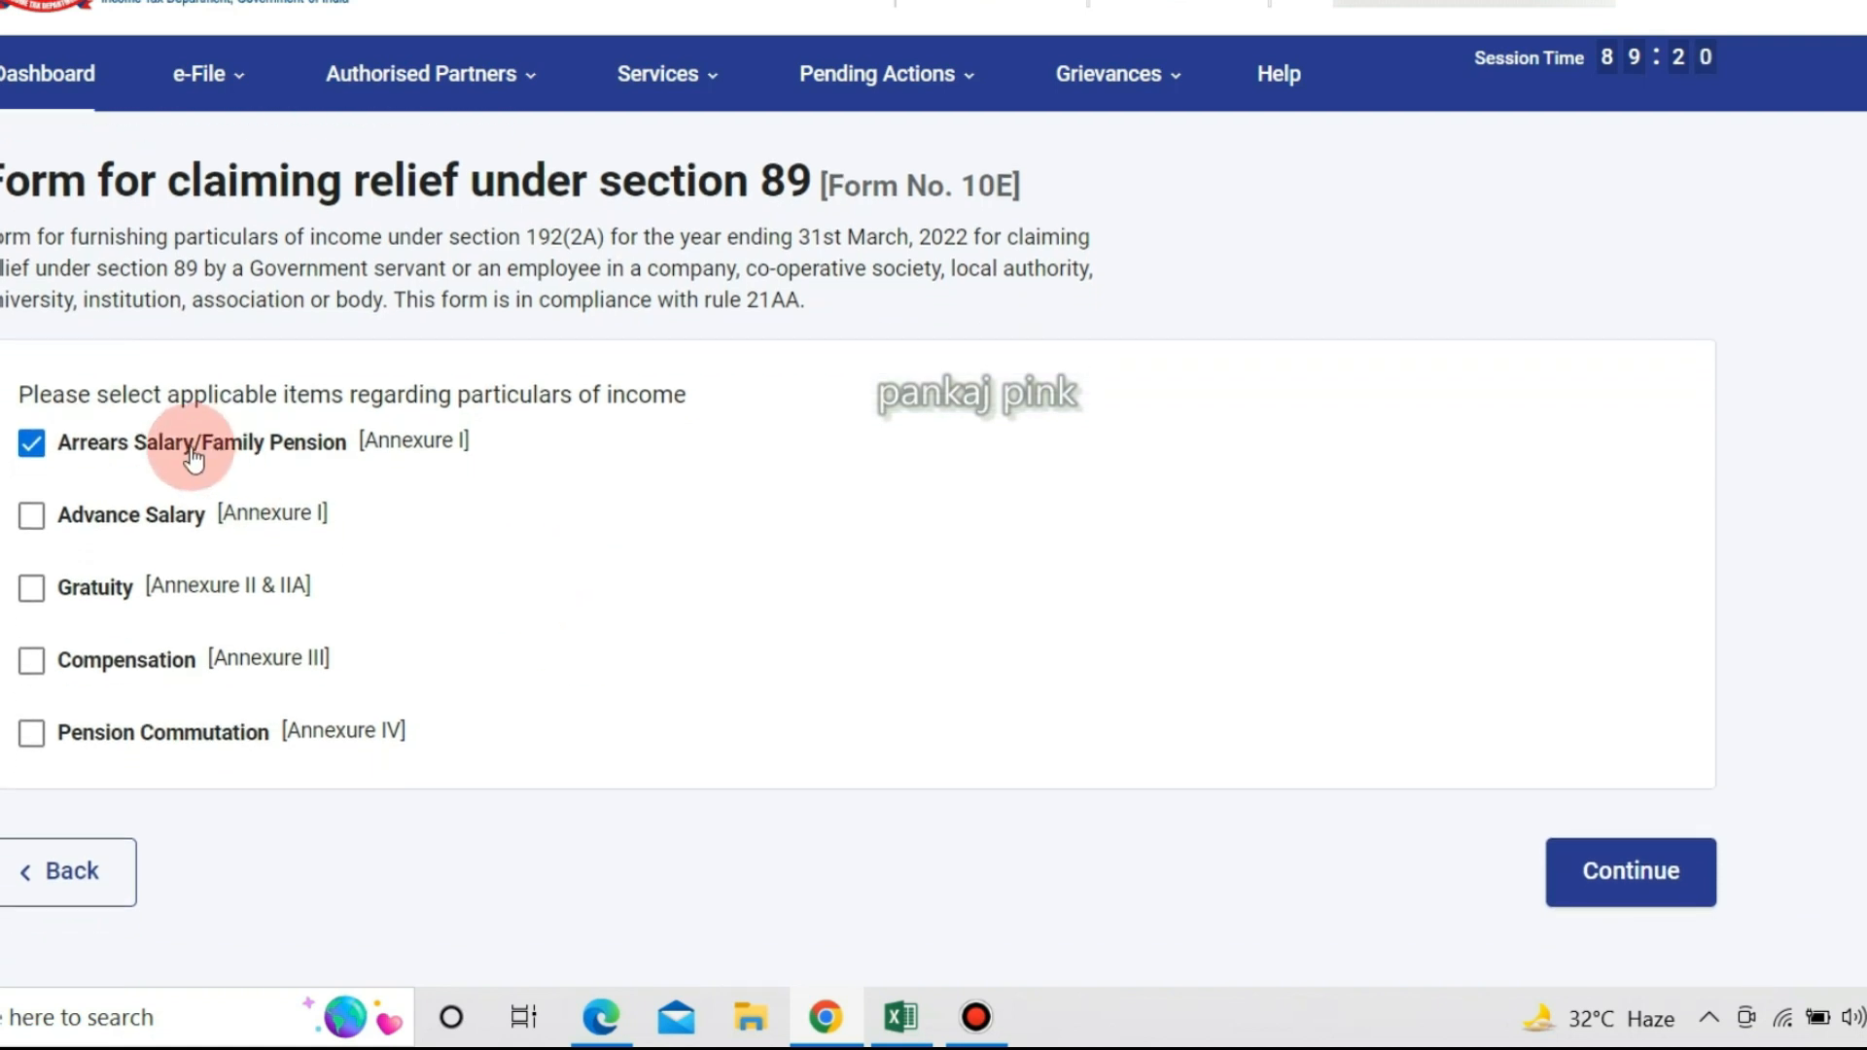
click(1590, 870)
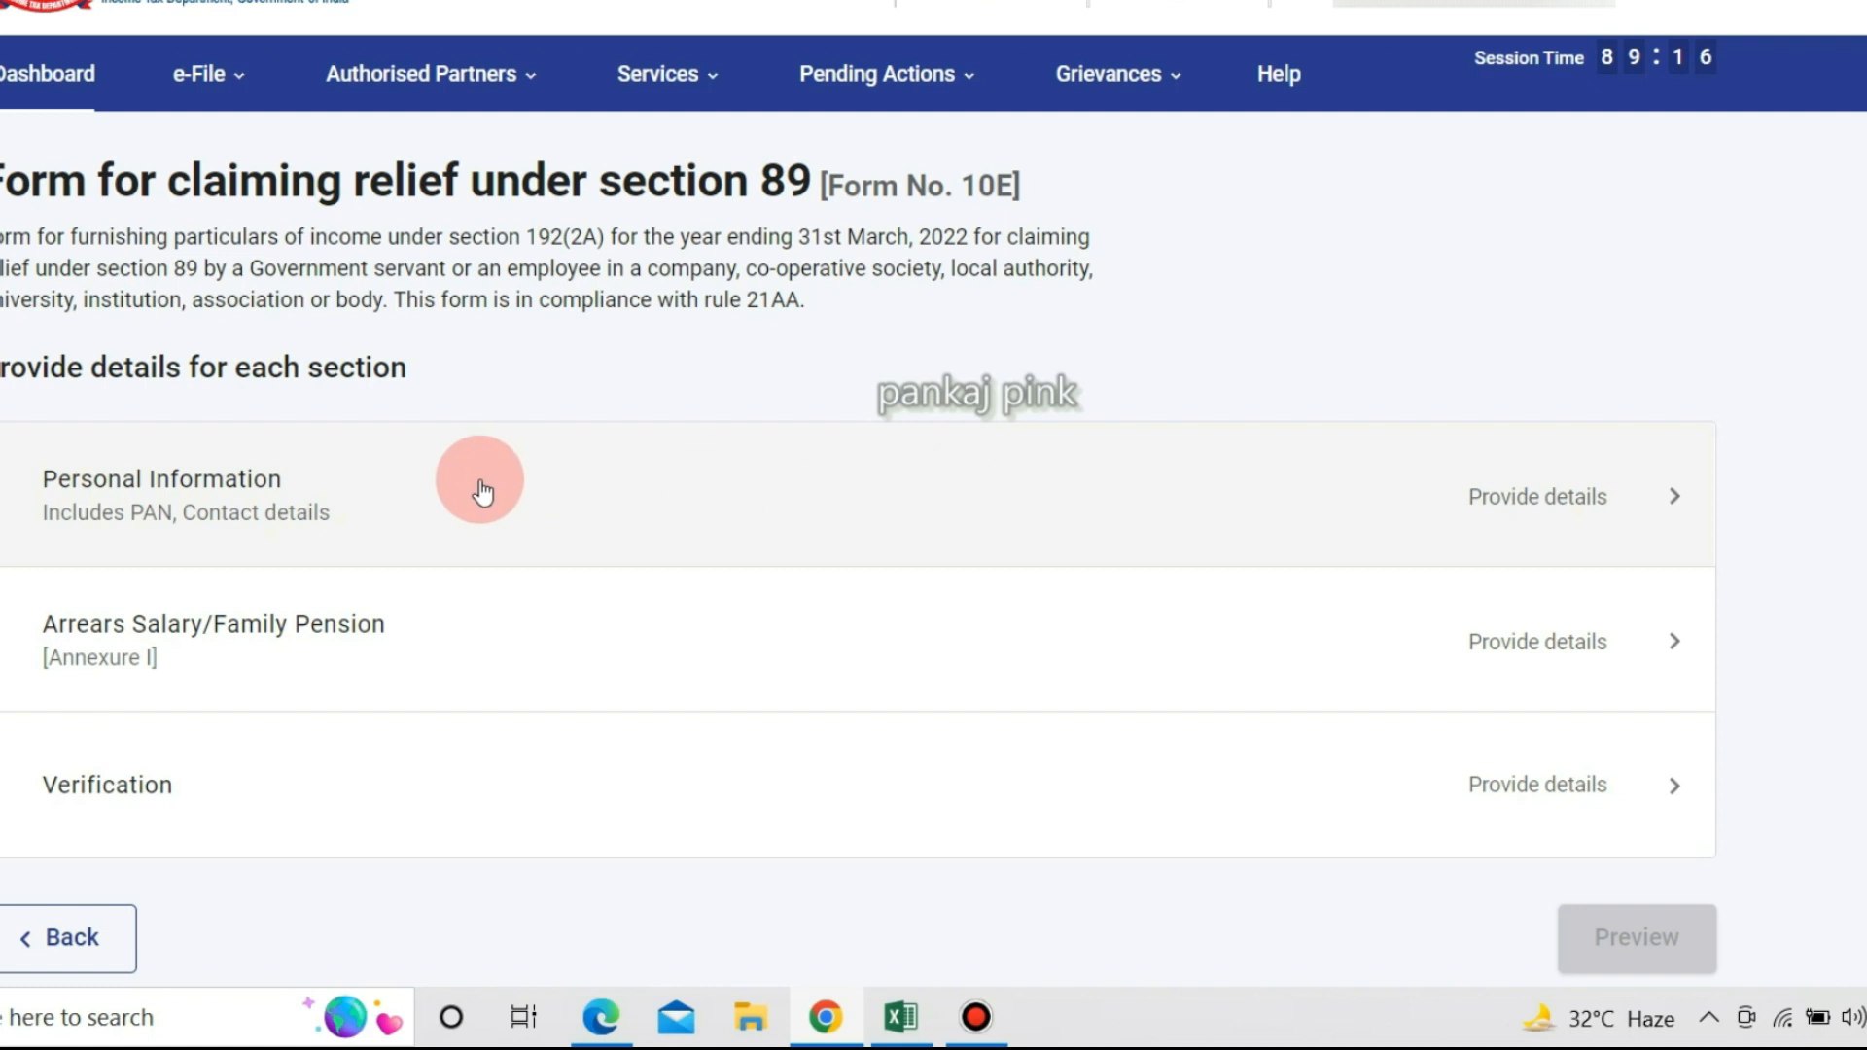
click(1665, 505)
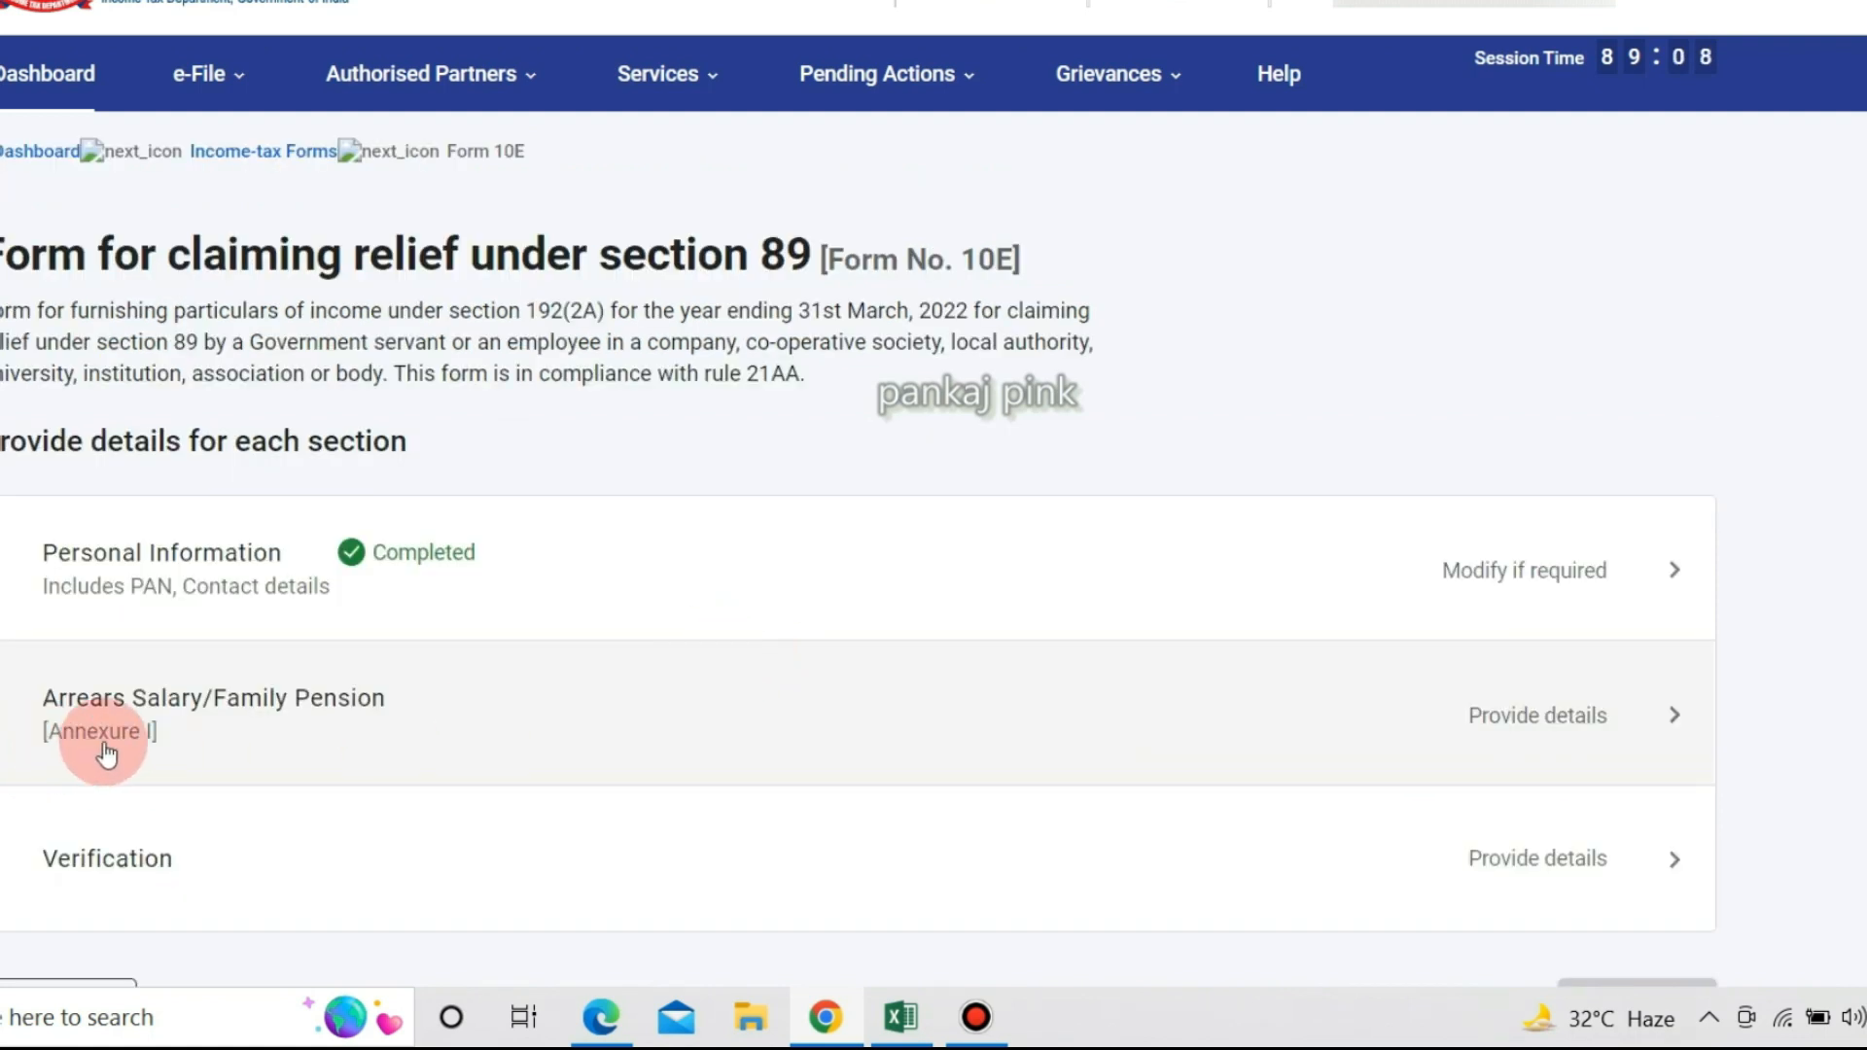
Open the Arrears Salary Annexure I details and add a new previous-year entry to Table 'A'.
click(1639, 716)
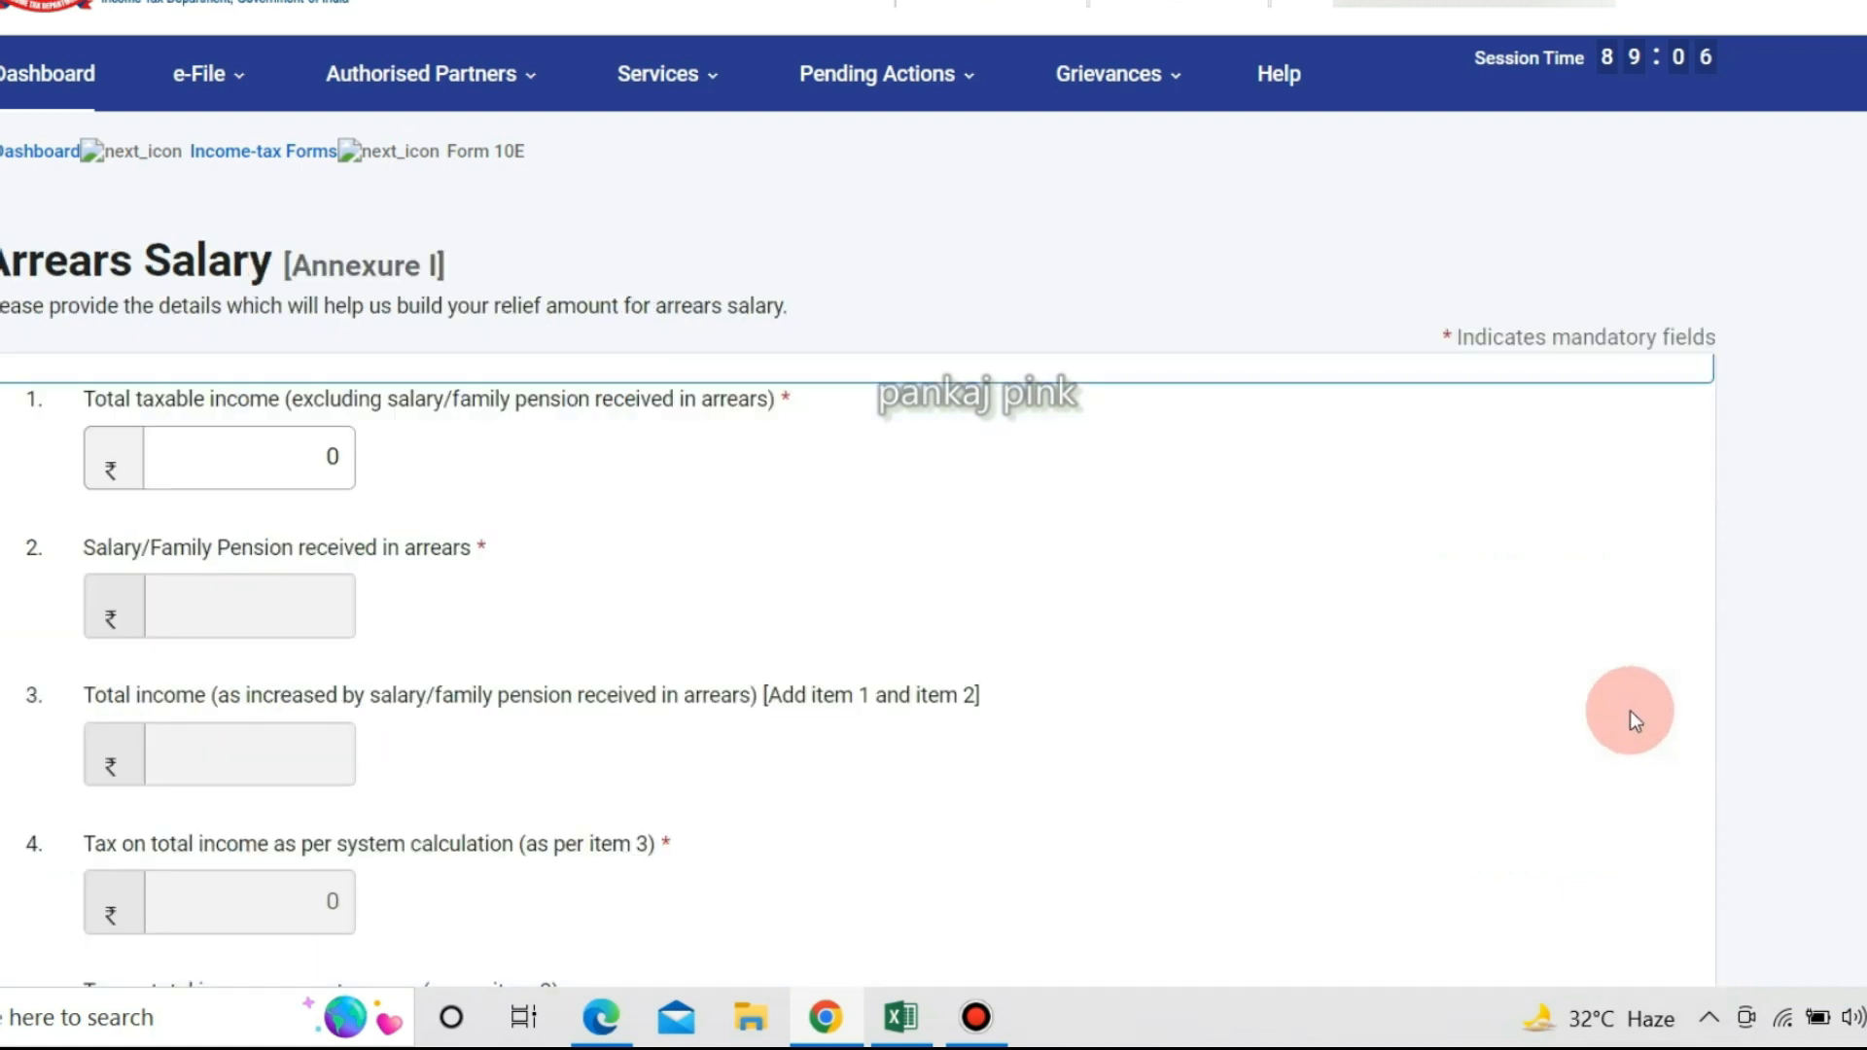
scroll(715, 570, down, 10)
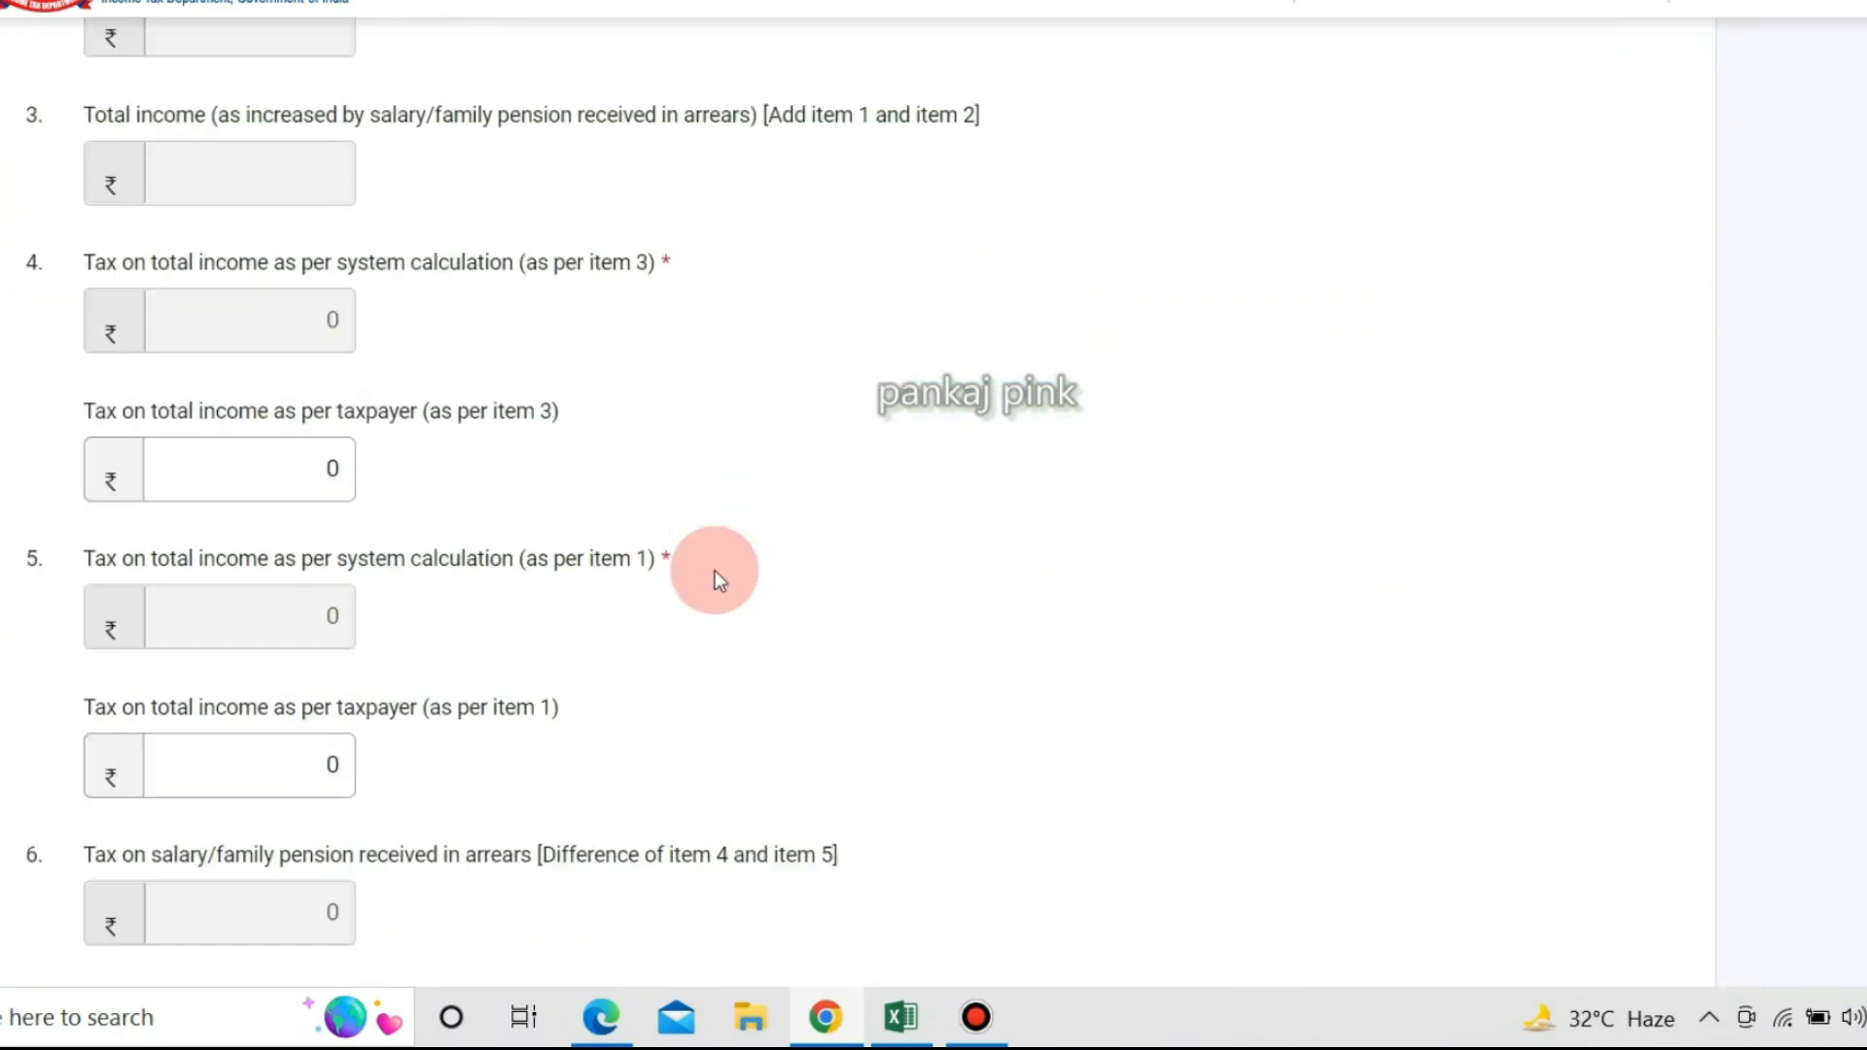
scroll(714, 570, down, 2)
key(alt+Tab)
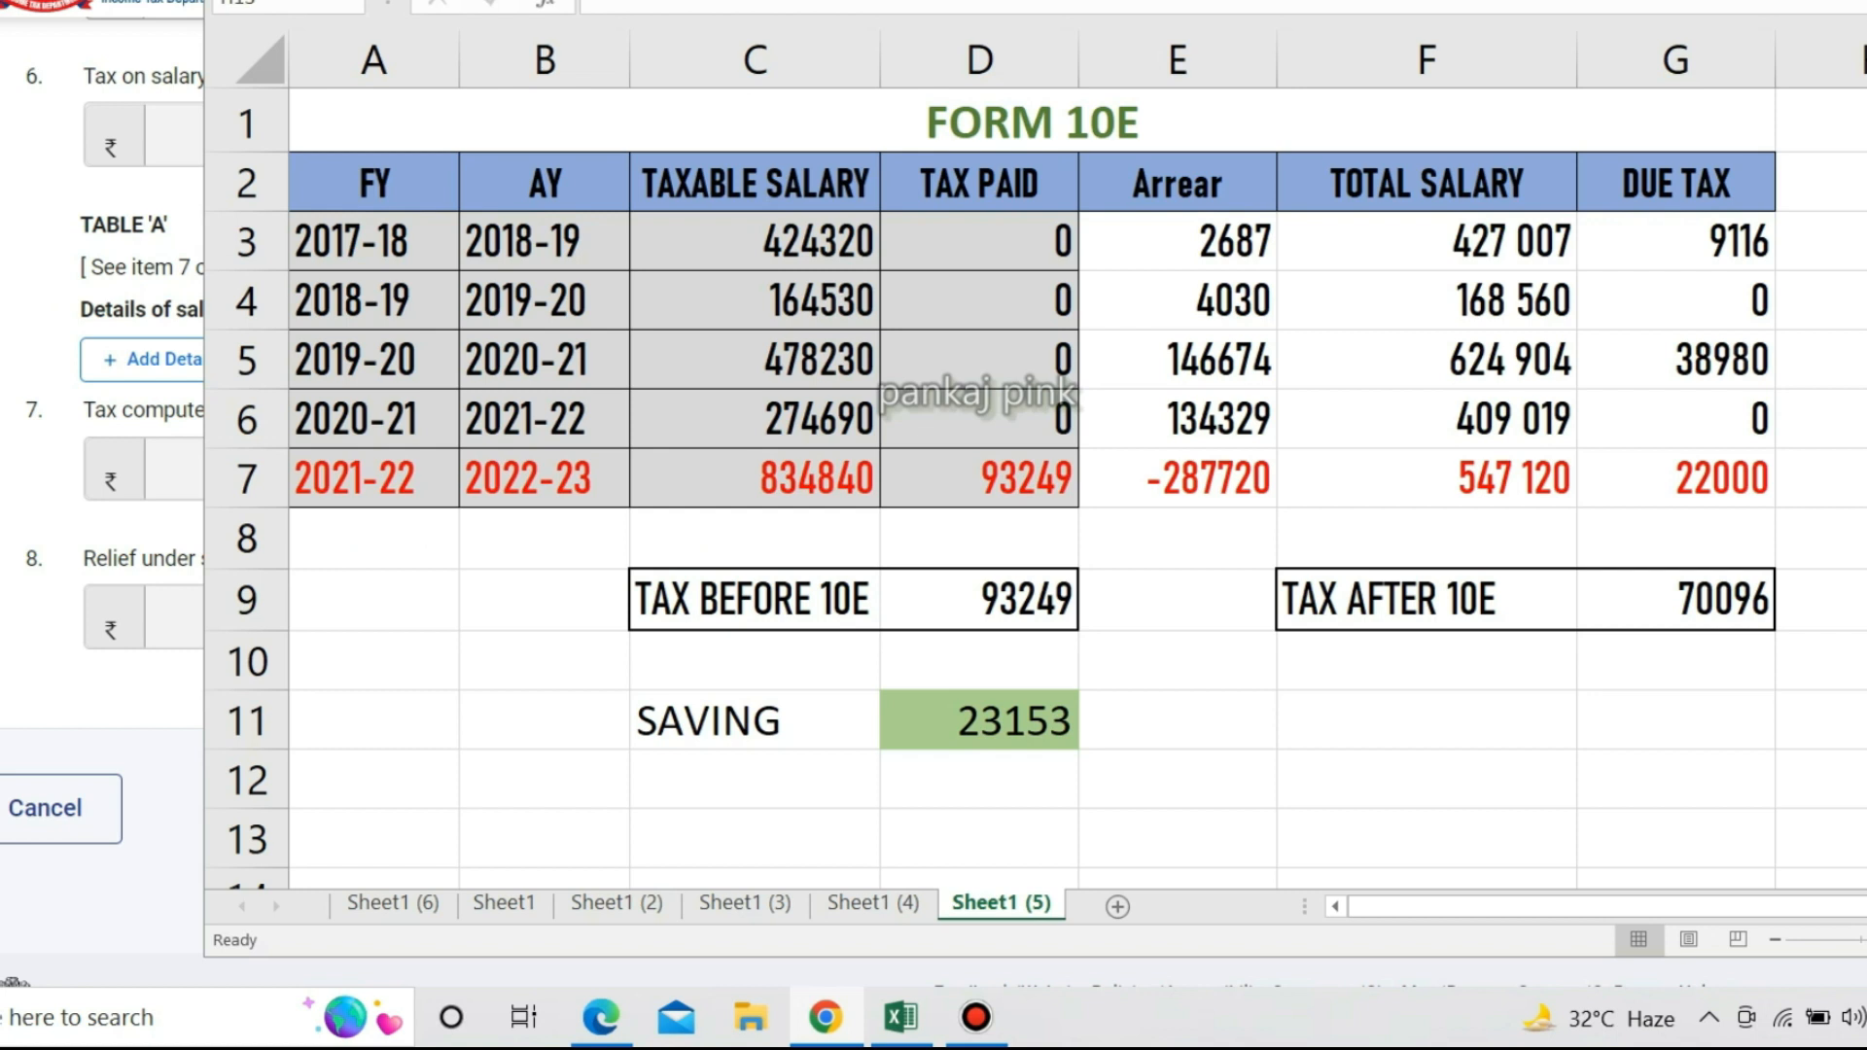
key(alt+Tab)
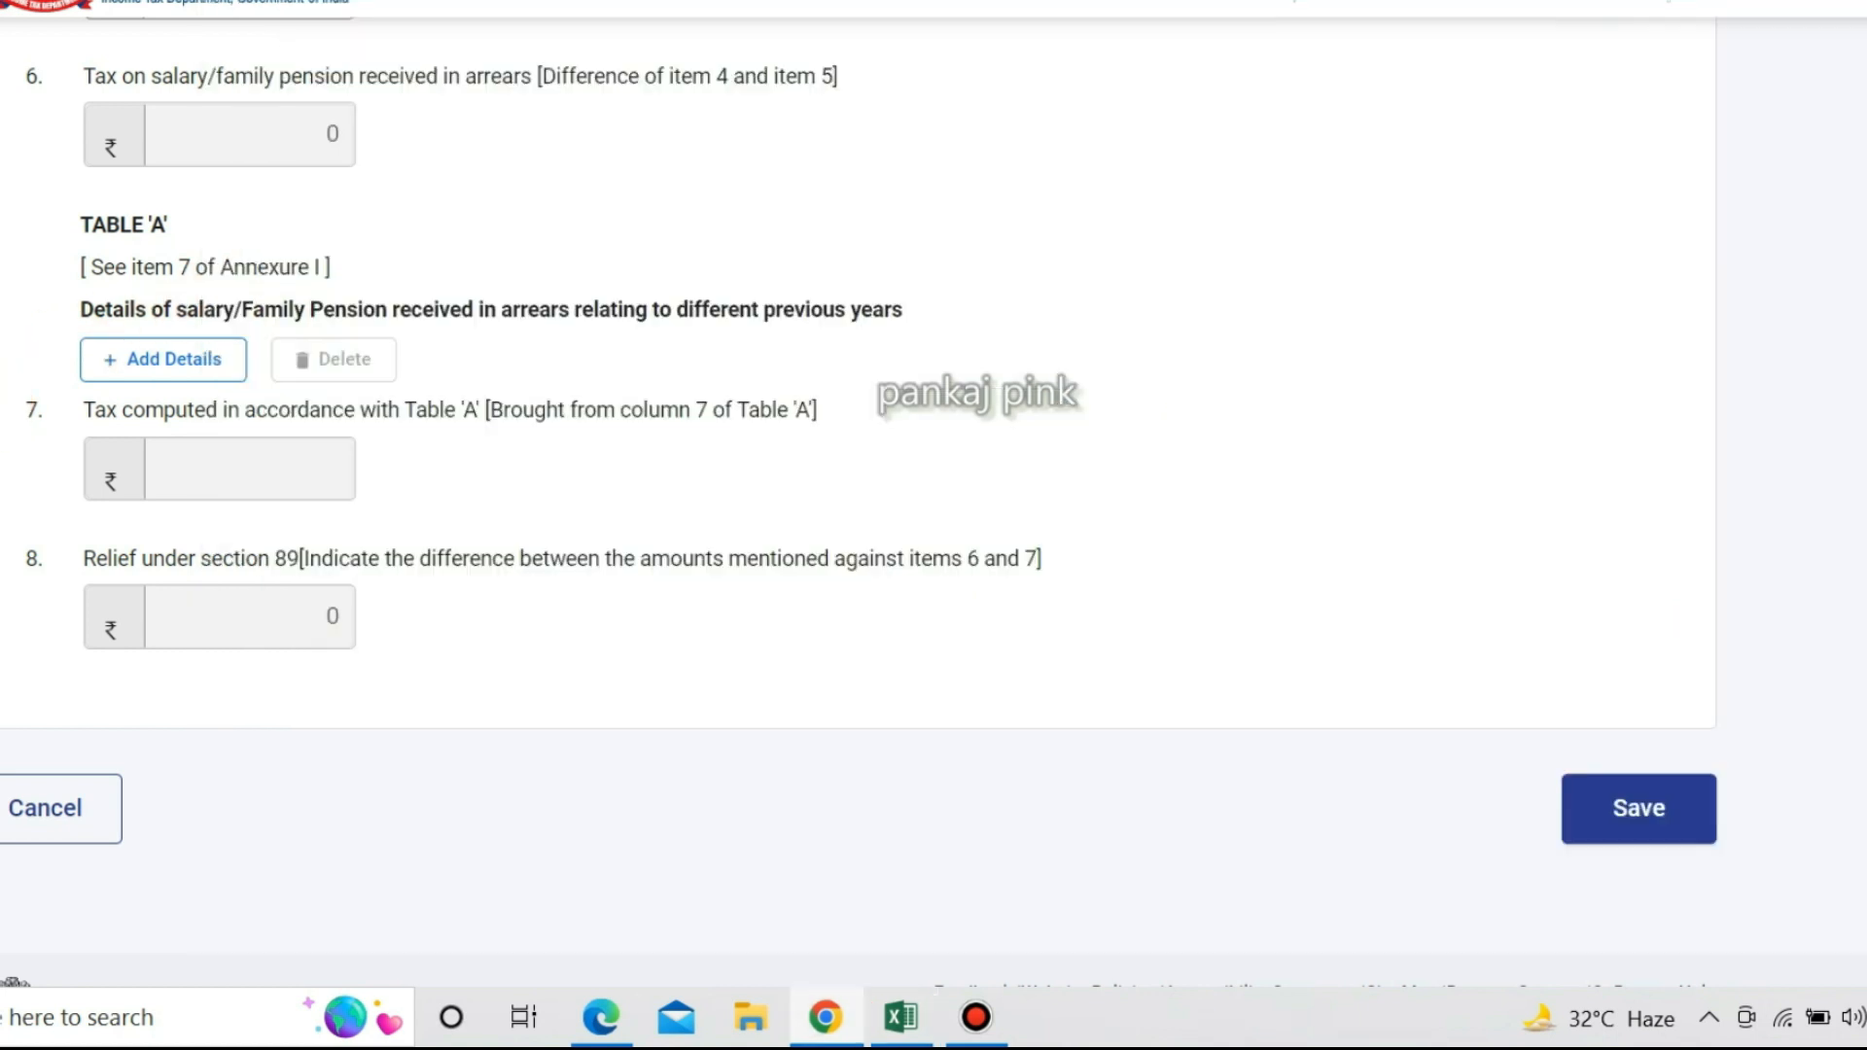
scroll(339, 439, up, 10)
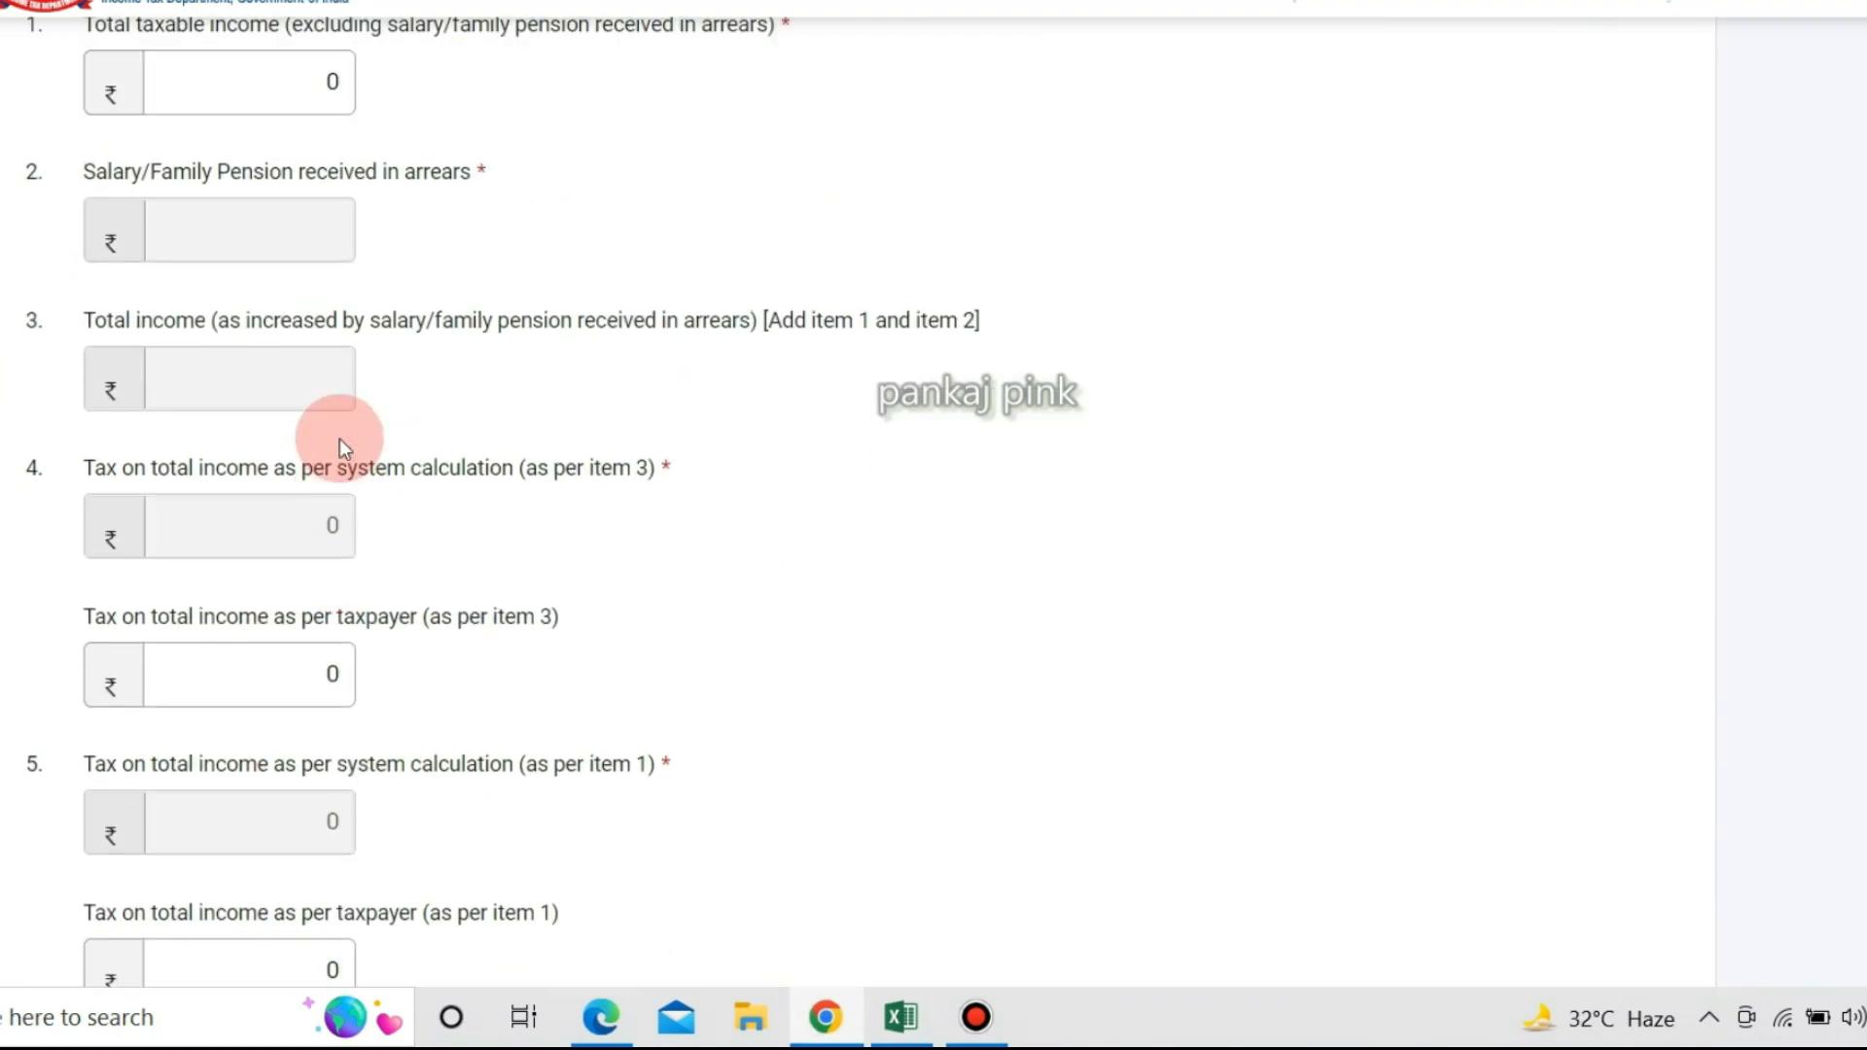
scroll(400, 204, down, 9)
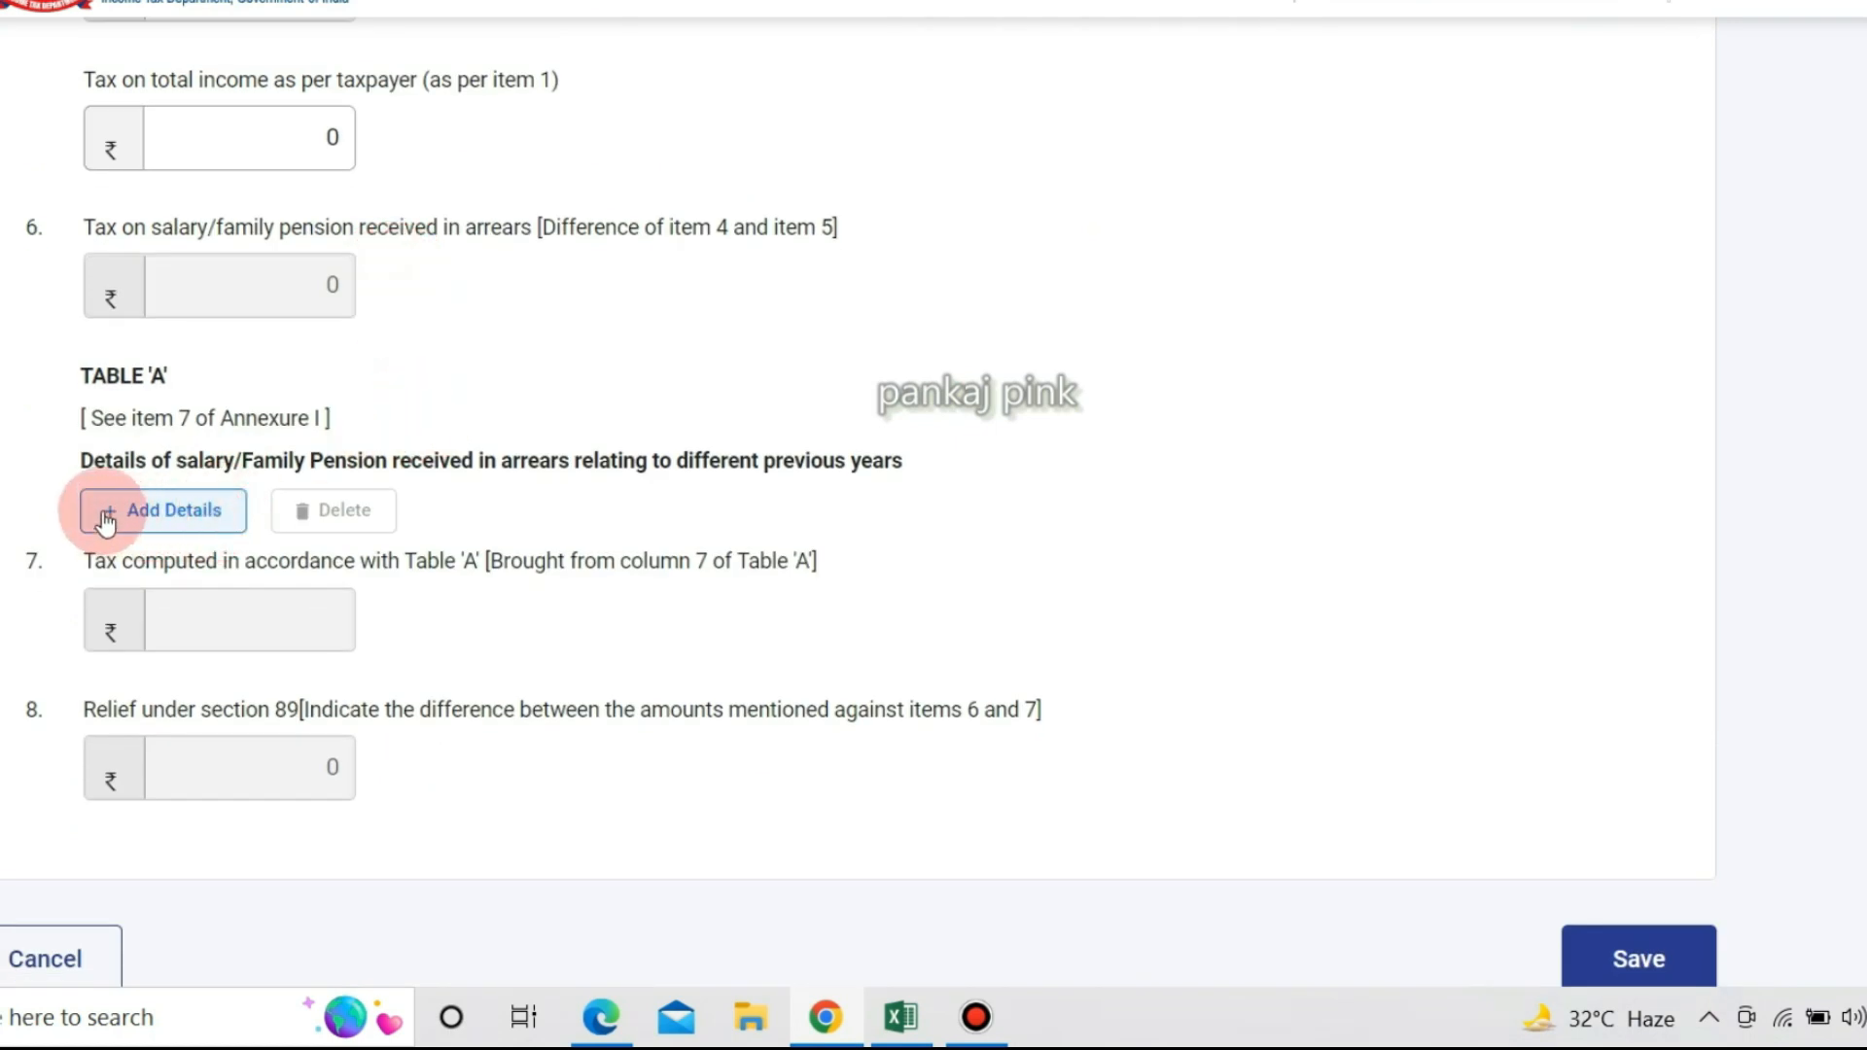
click(154, 515)
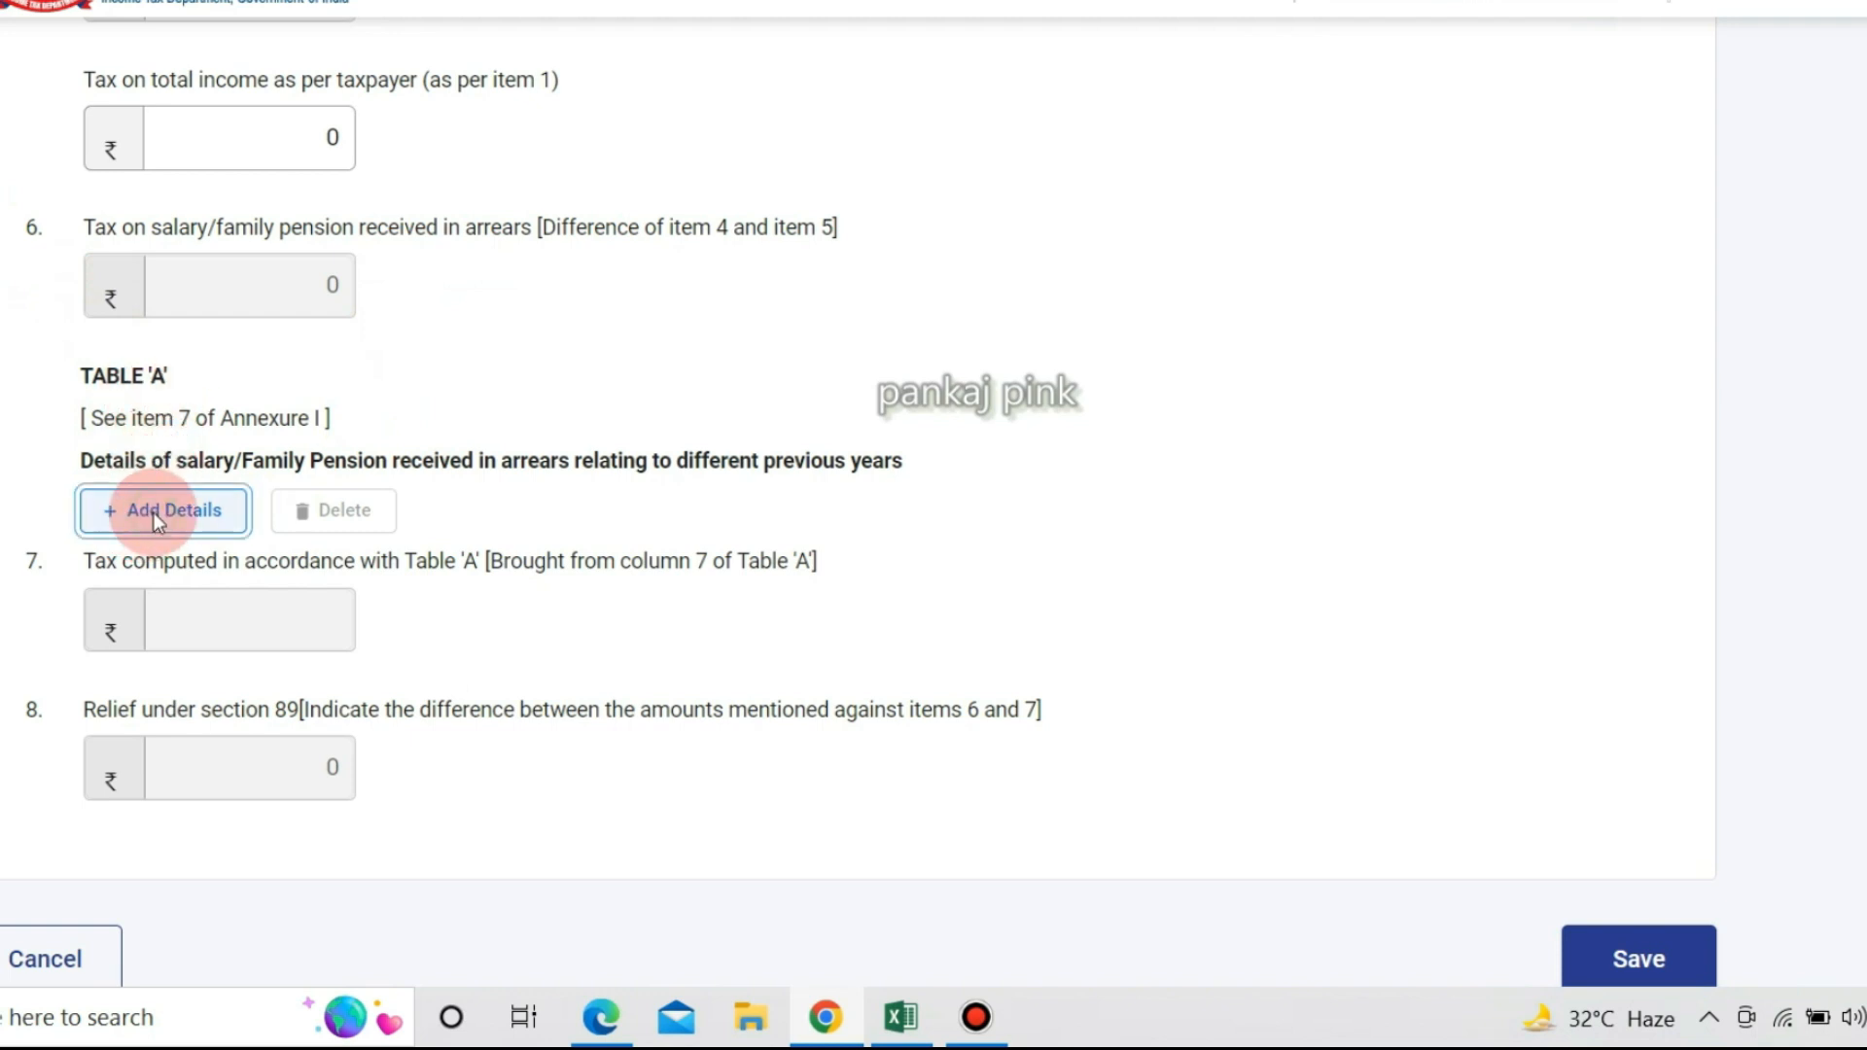
scroll(627, 587, down, 5)
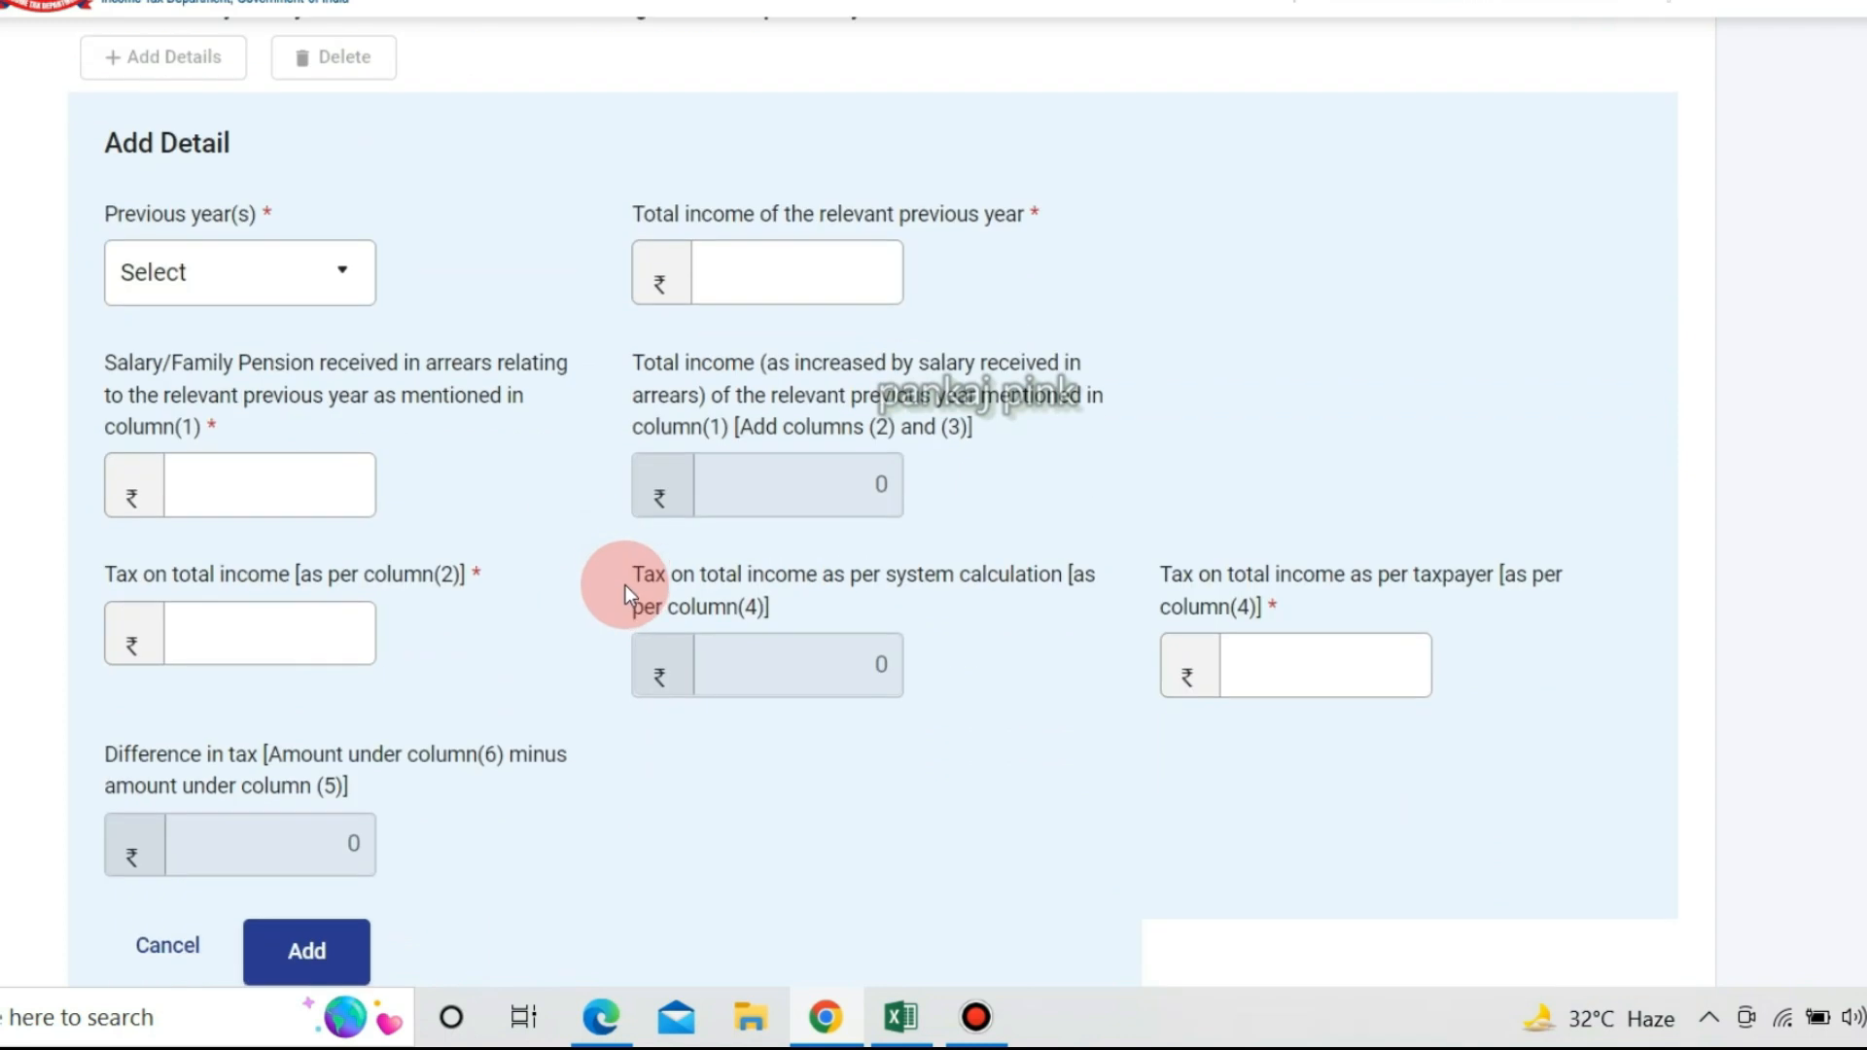
Choose 2017-18 as the previous year, checking its figures in the spreadsheet.
click(350, 268)
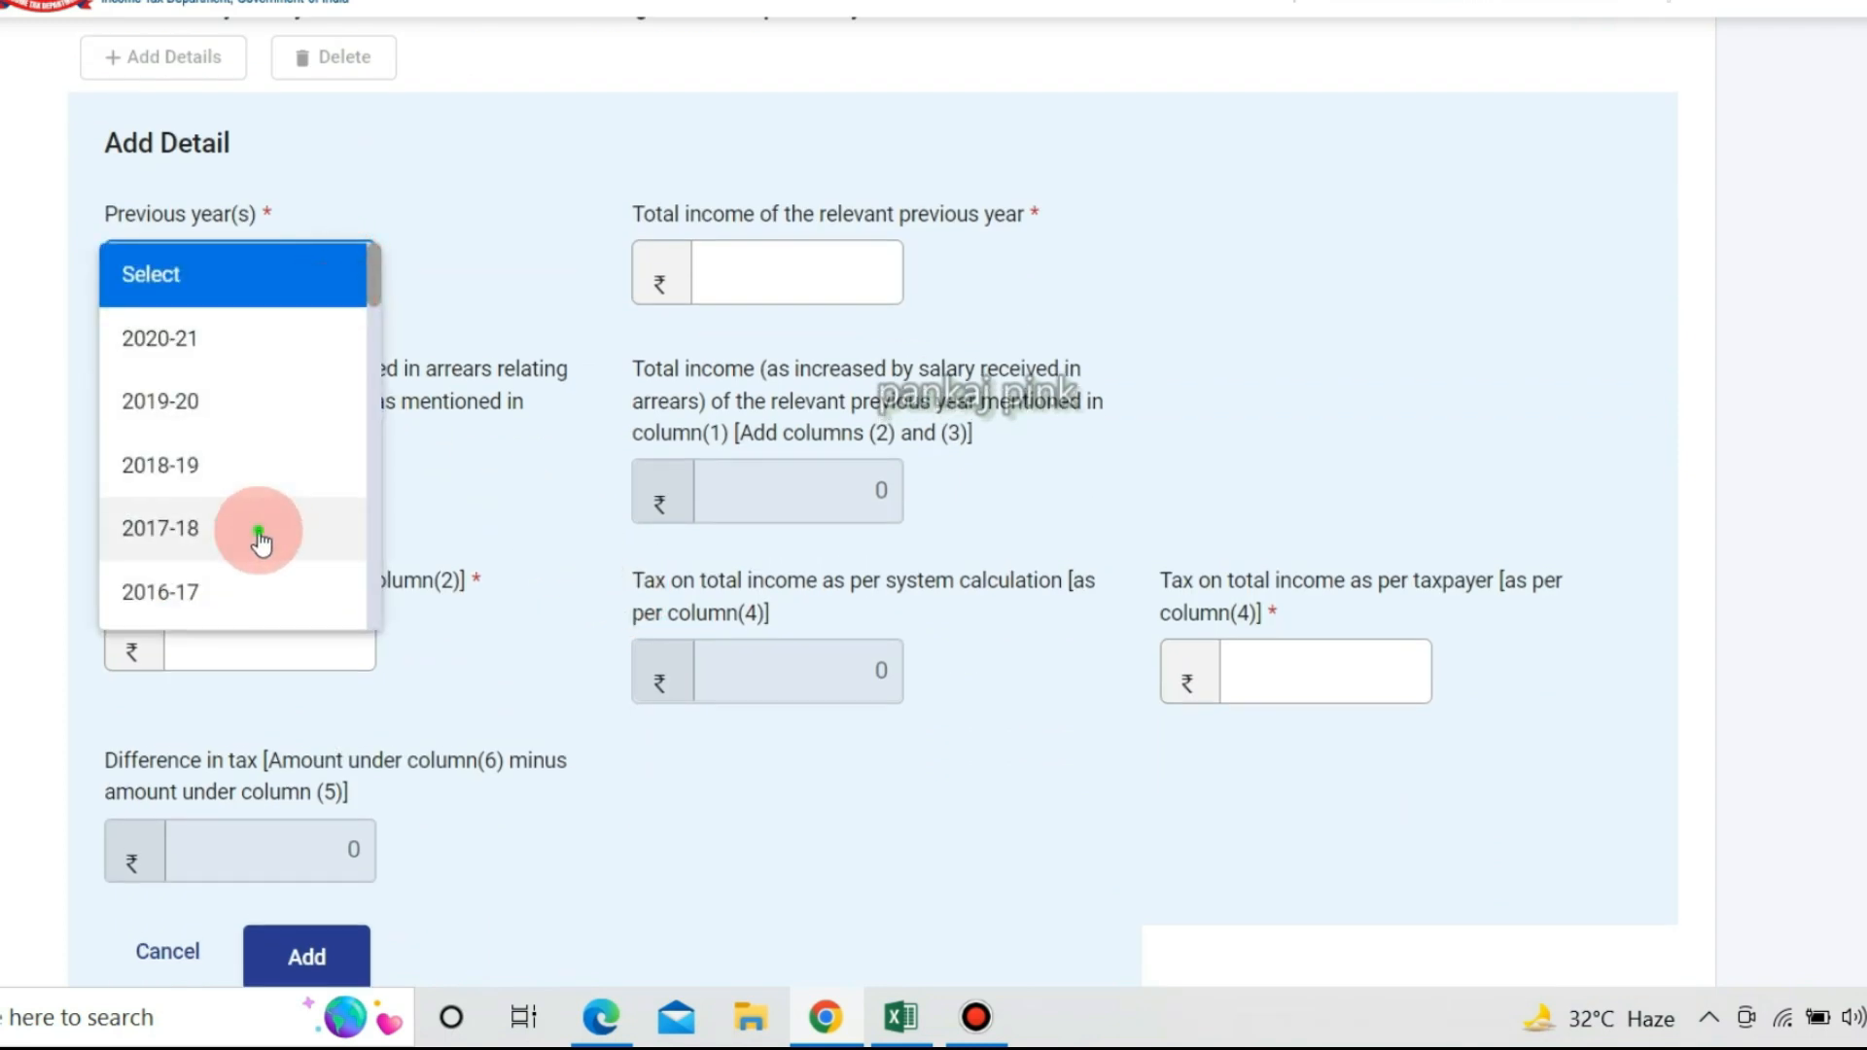
click(261, 540)
key(alt+Tab)
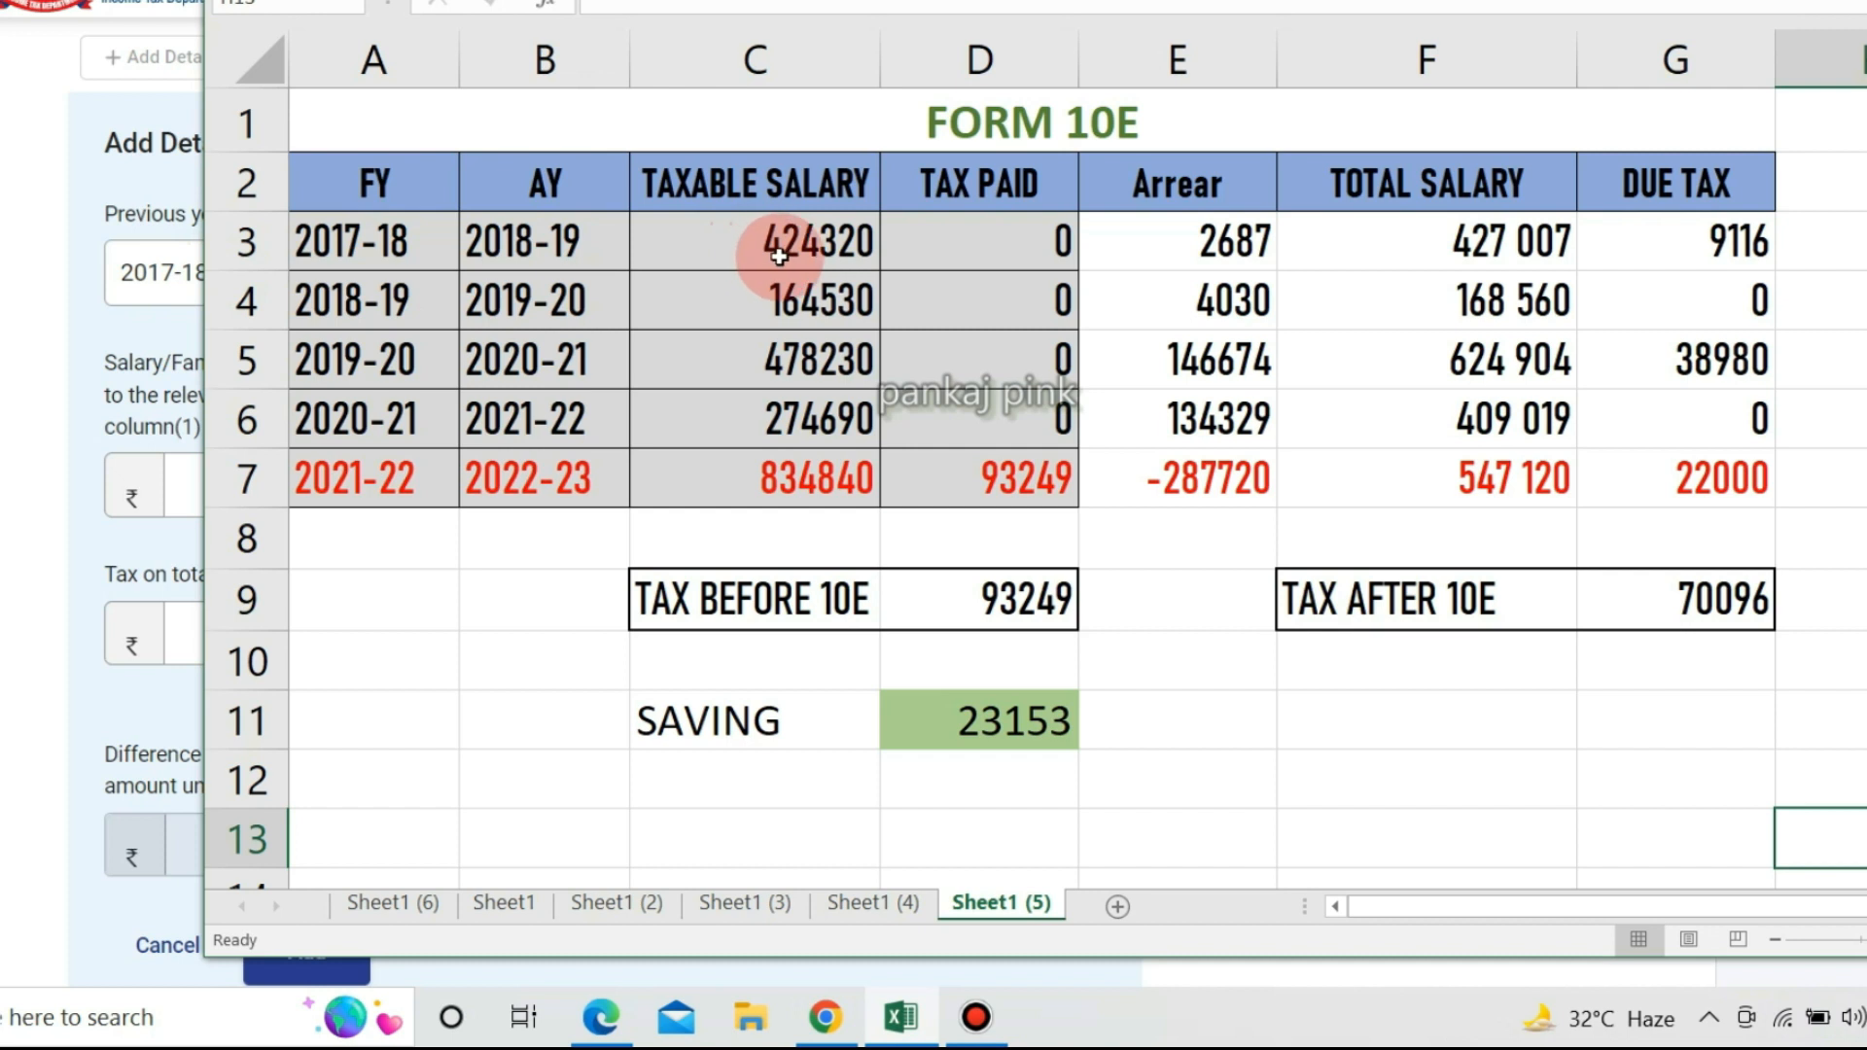
click(50, 312)
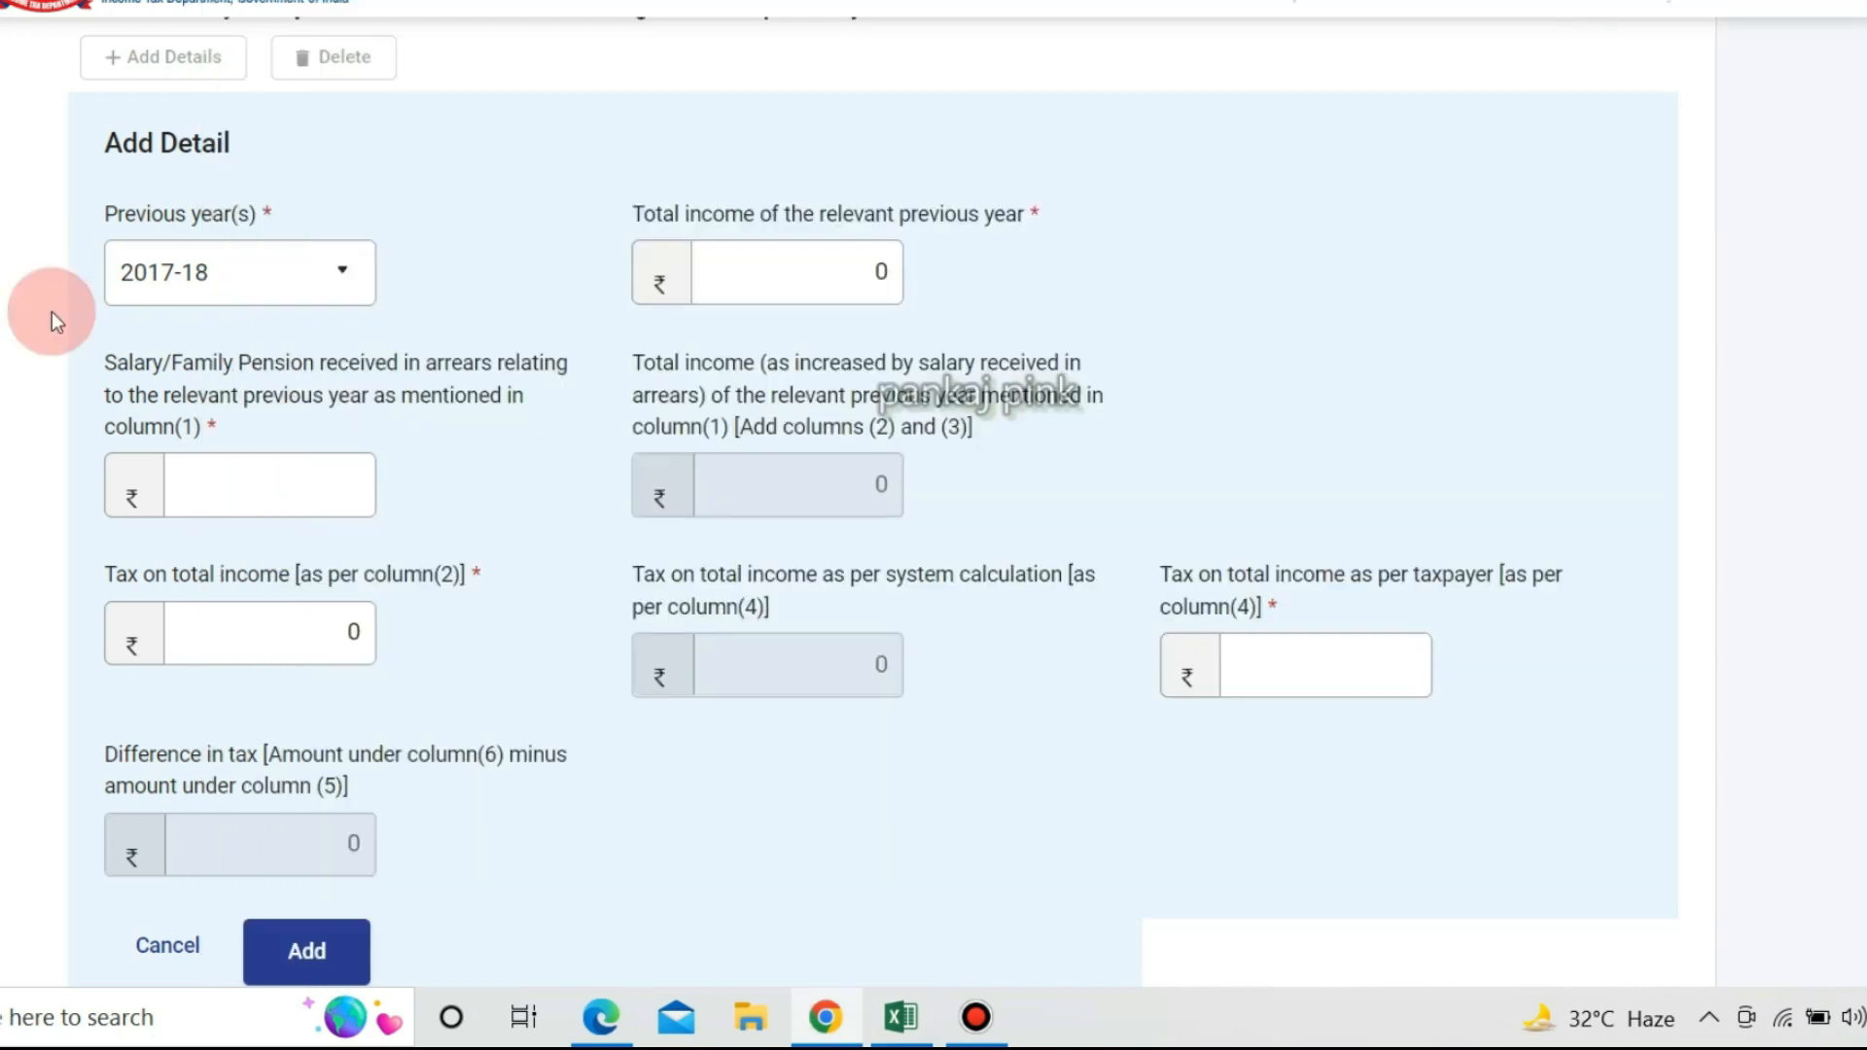
Enter total income 4,24,320 and arrears salary 2,687 for 2017-18.
click(777, 269)
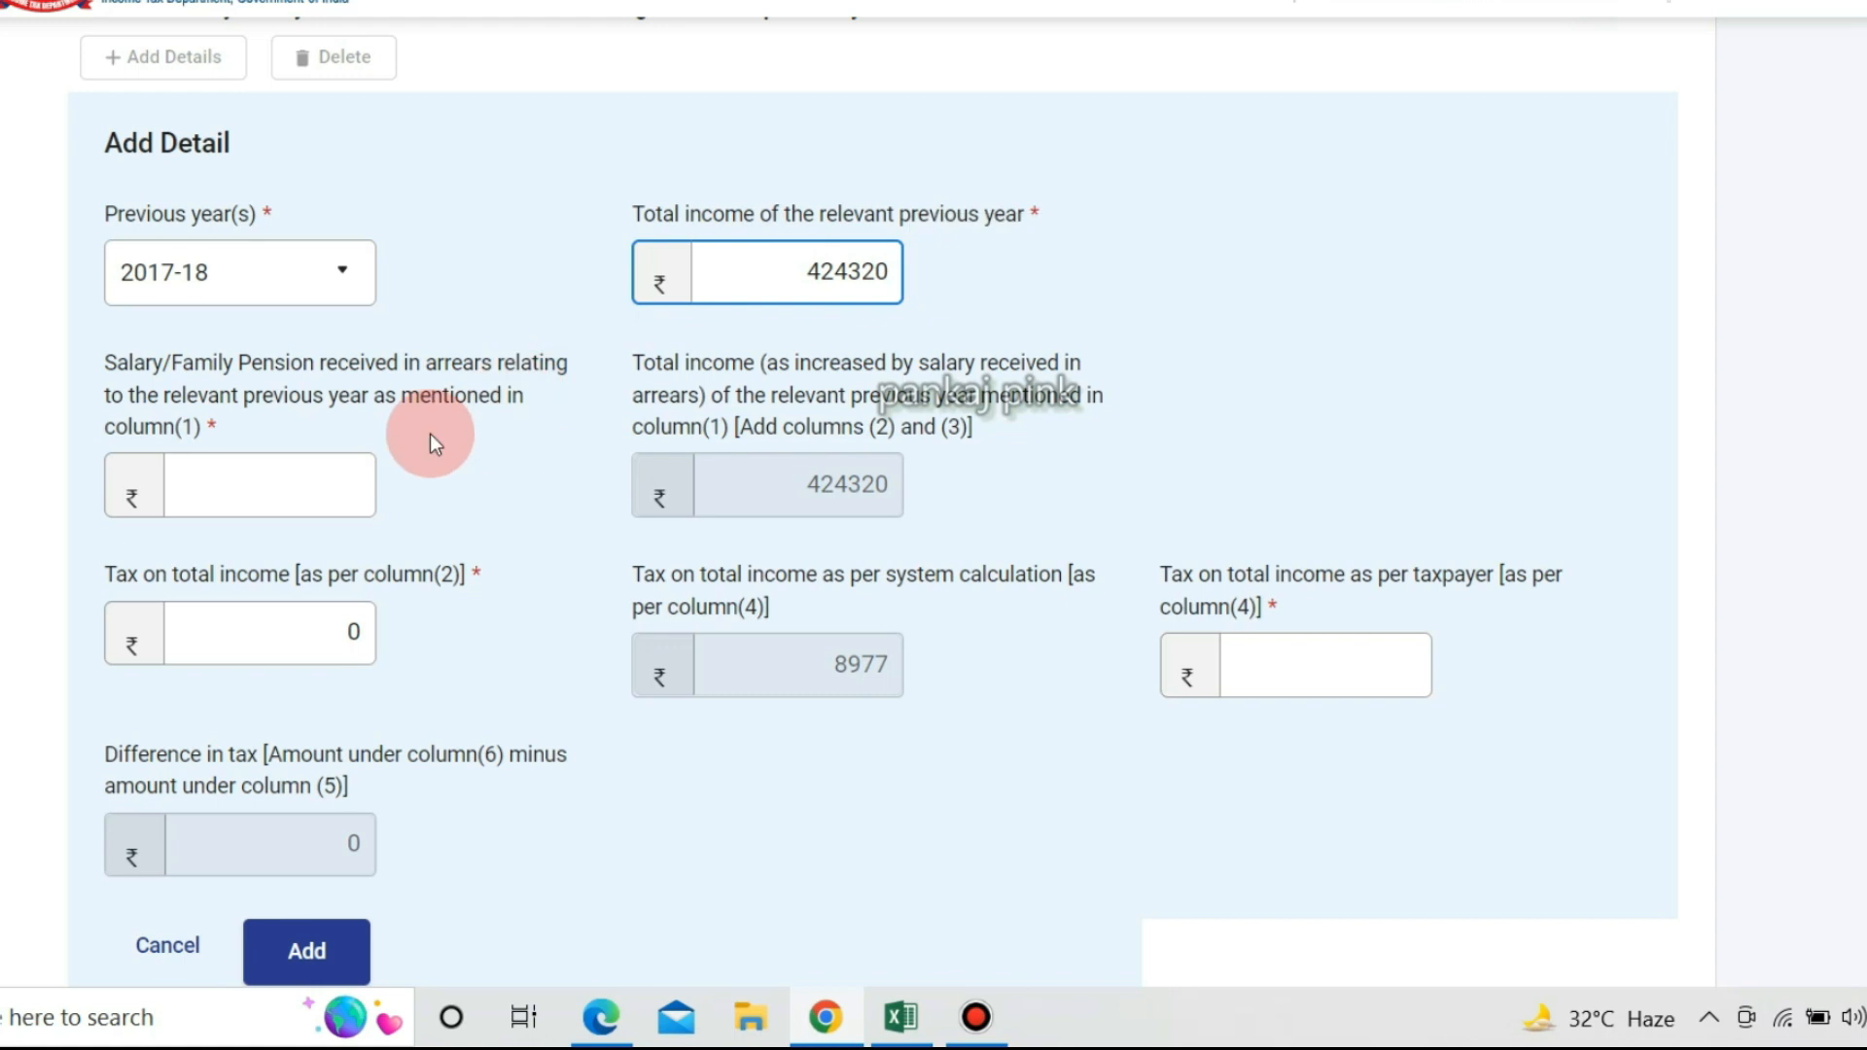
click(278, 471)
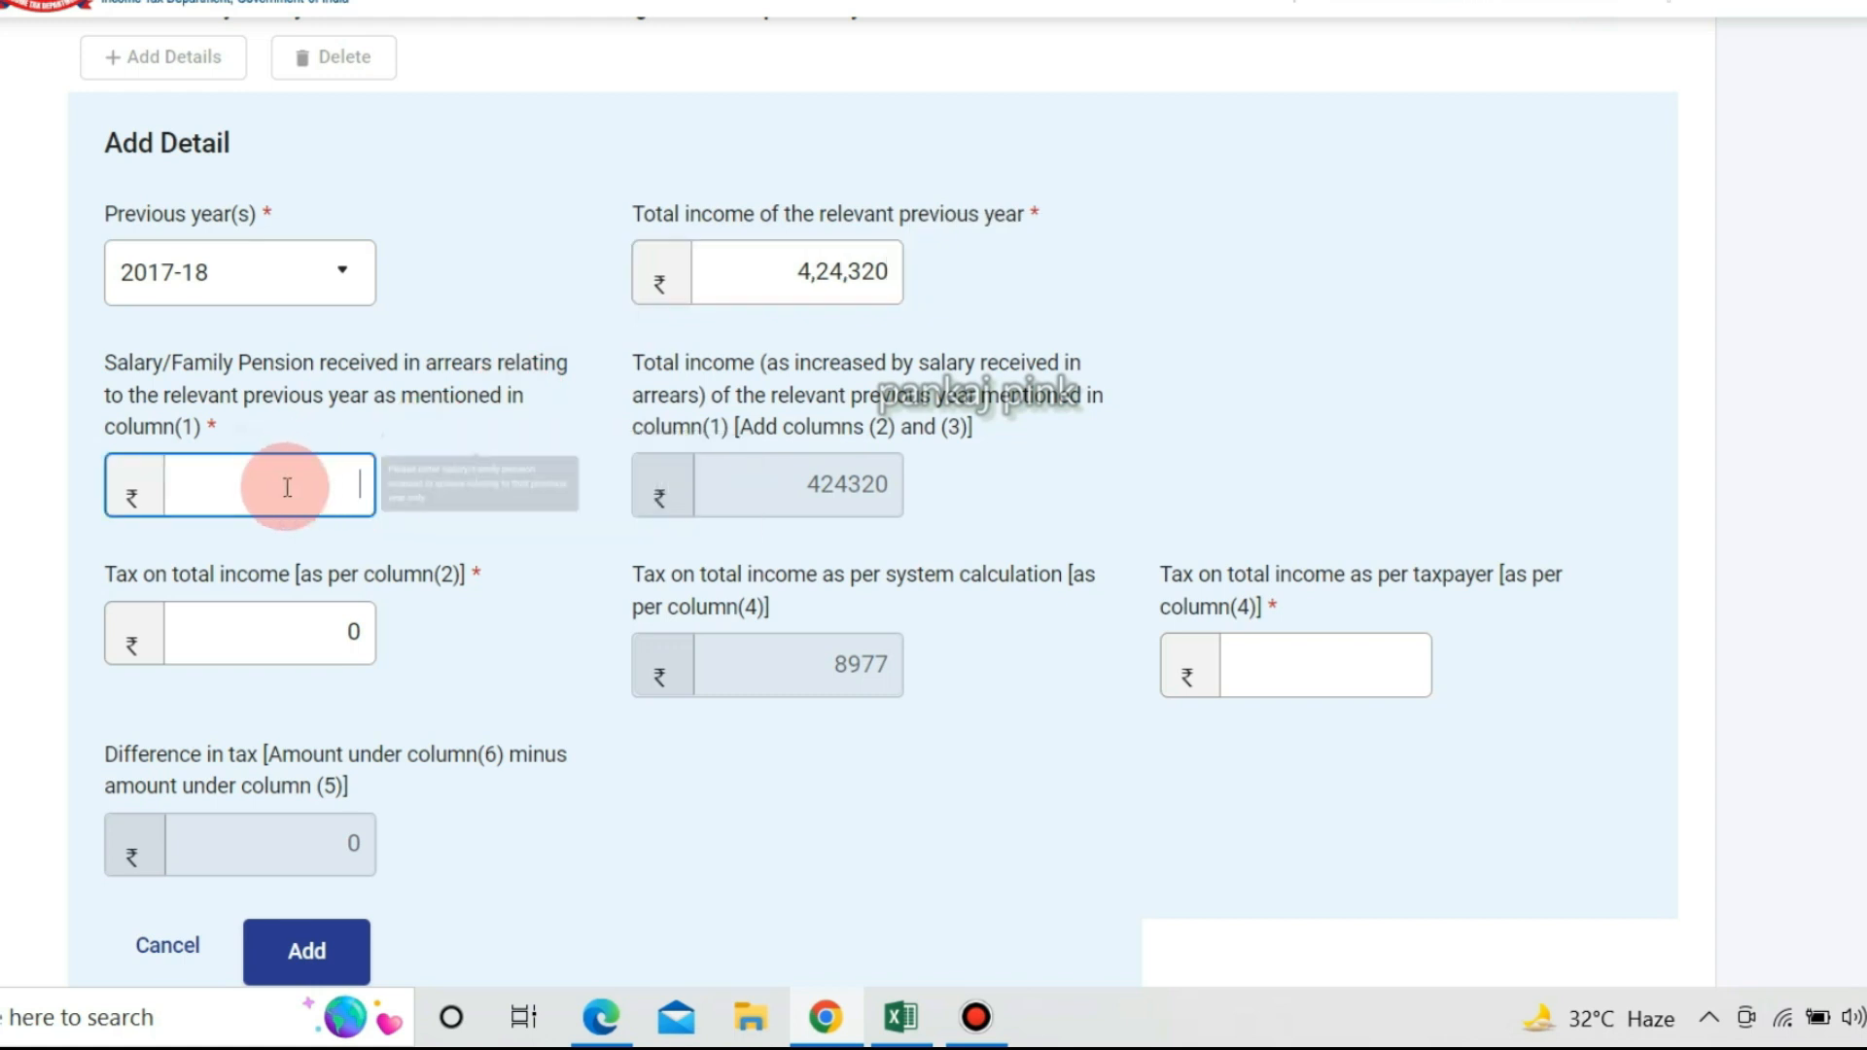
key(alt+Tab)
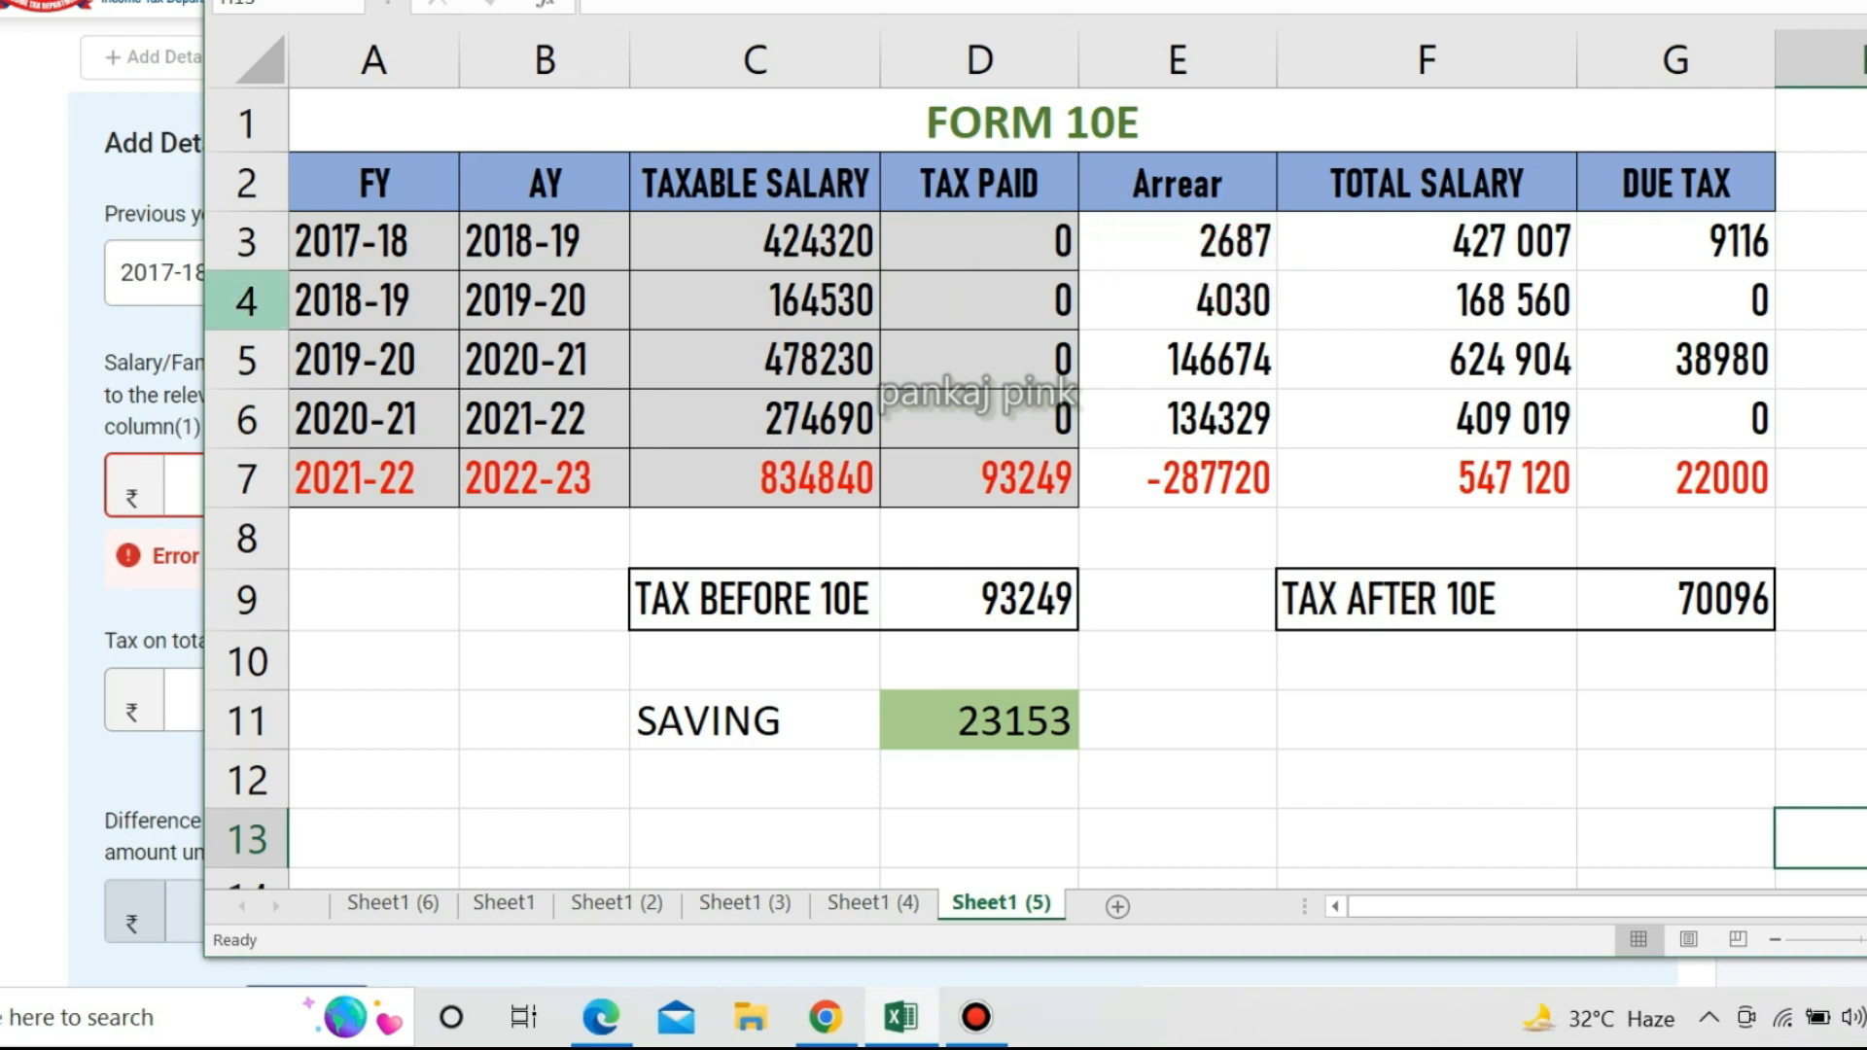
key(alt+Tab)
click(240, 494)
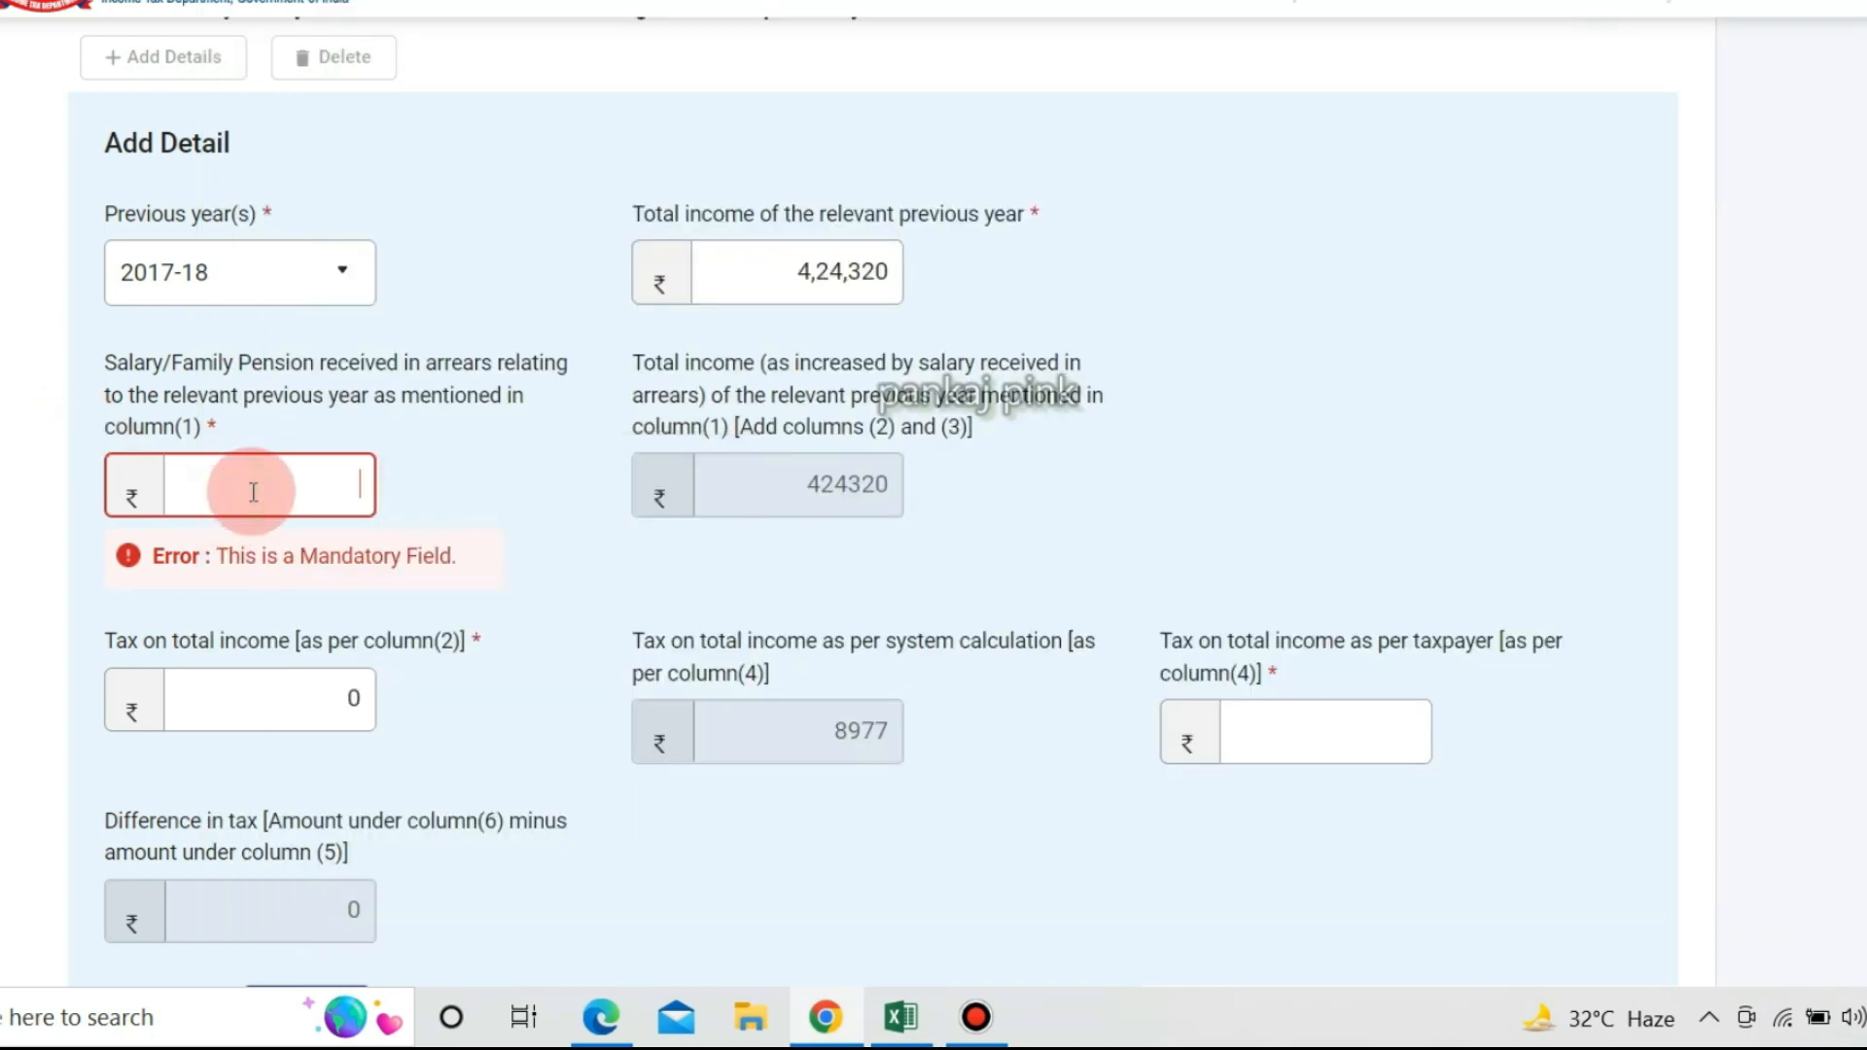
text(2,)
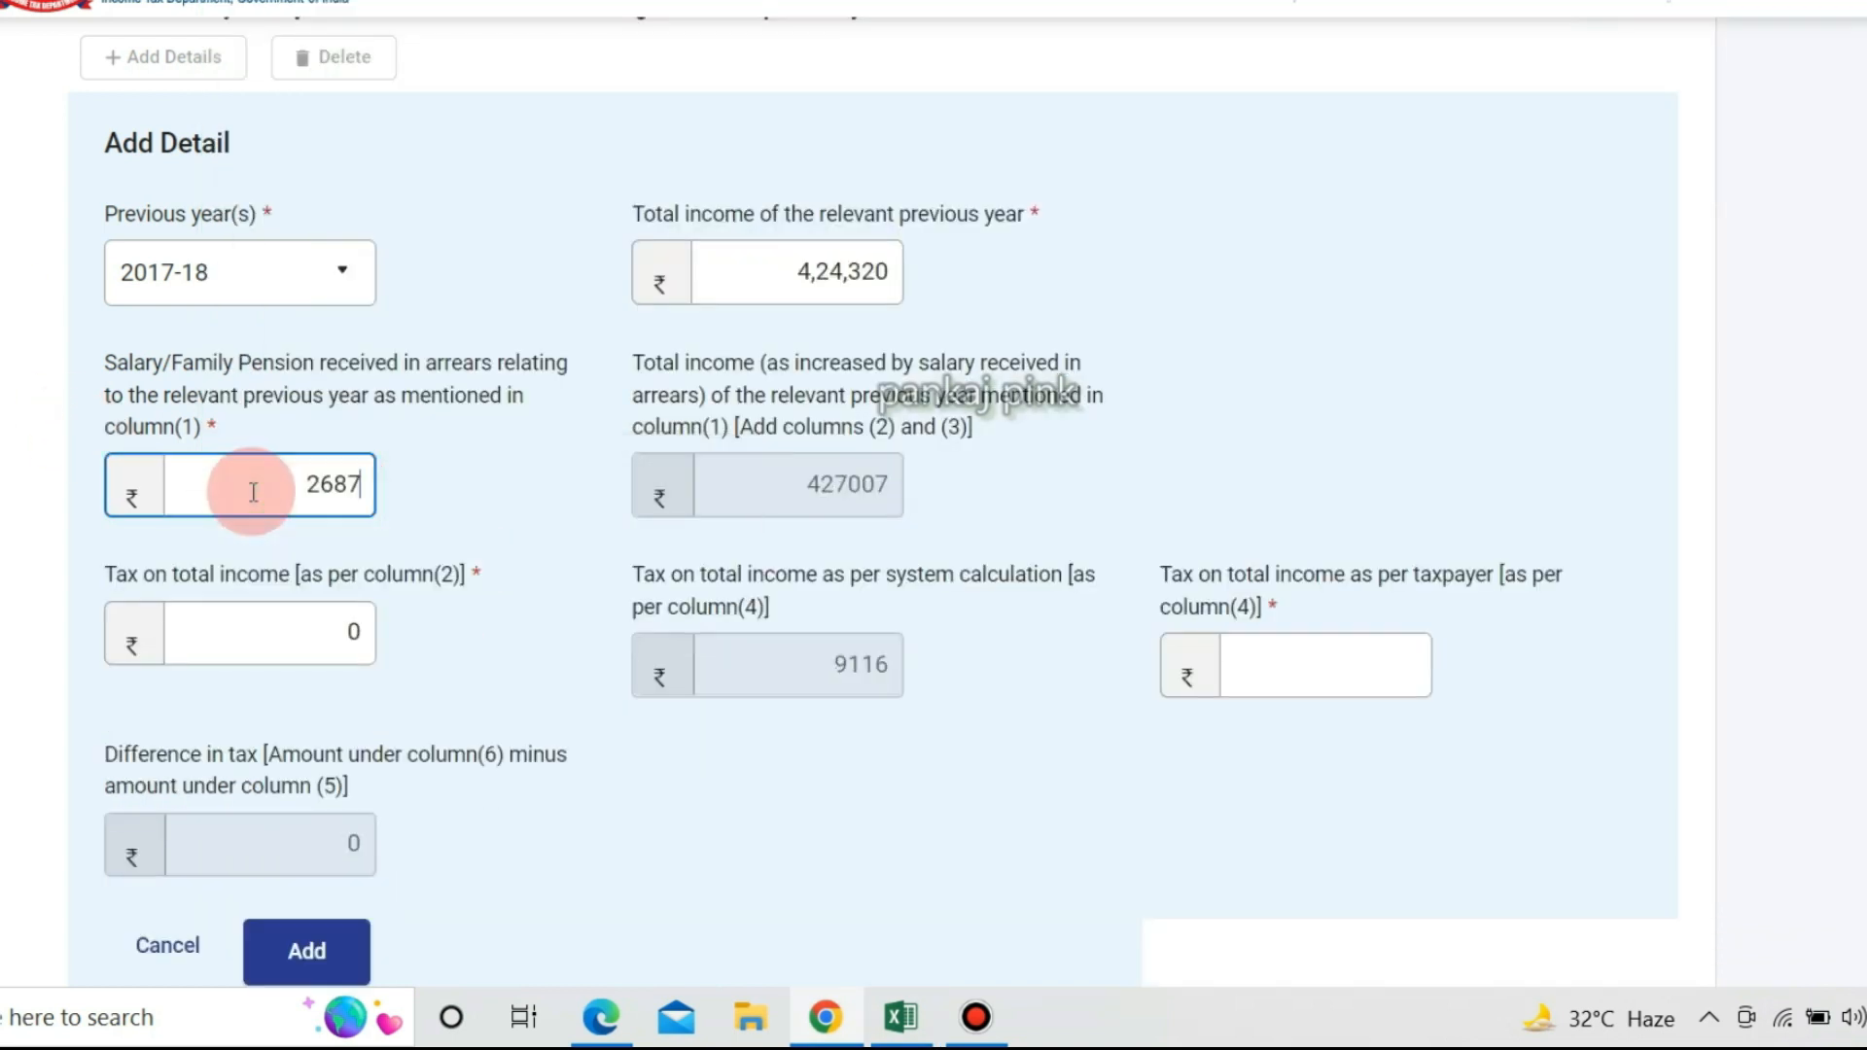
text(687)
click(1415, 370)
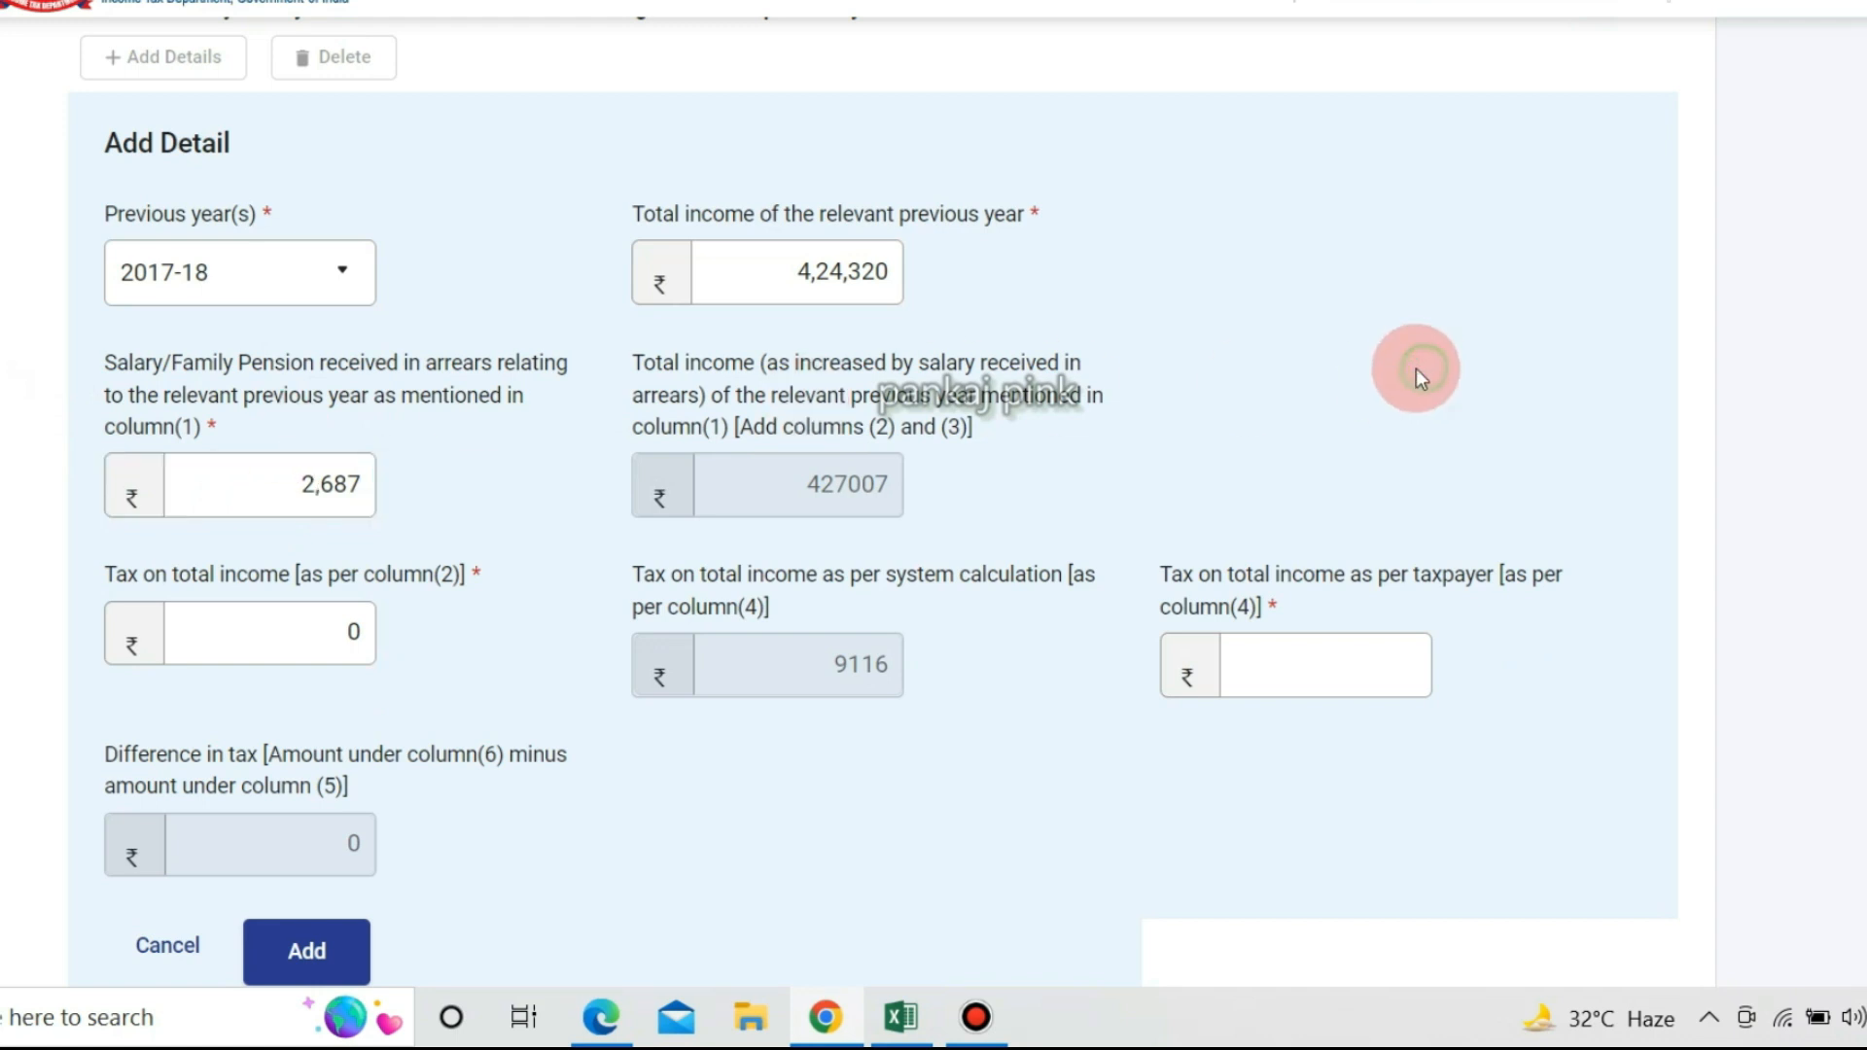
Select the 0 in the tax on total income field and check the spreadsheet's tax figure.
click(345, 629)
drag(339, 632, 364, 633)
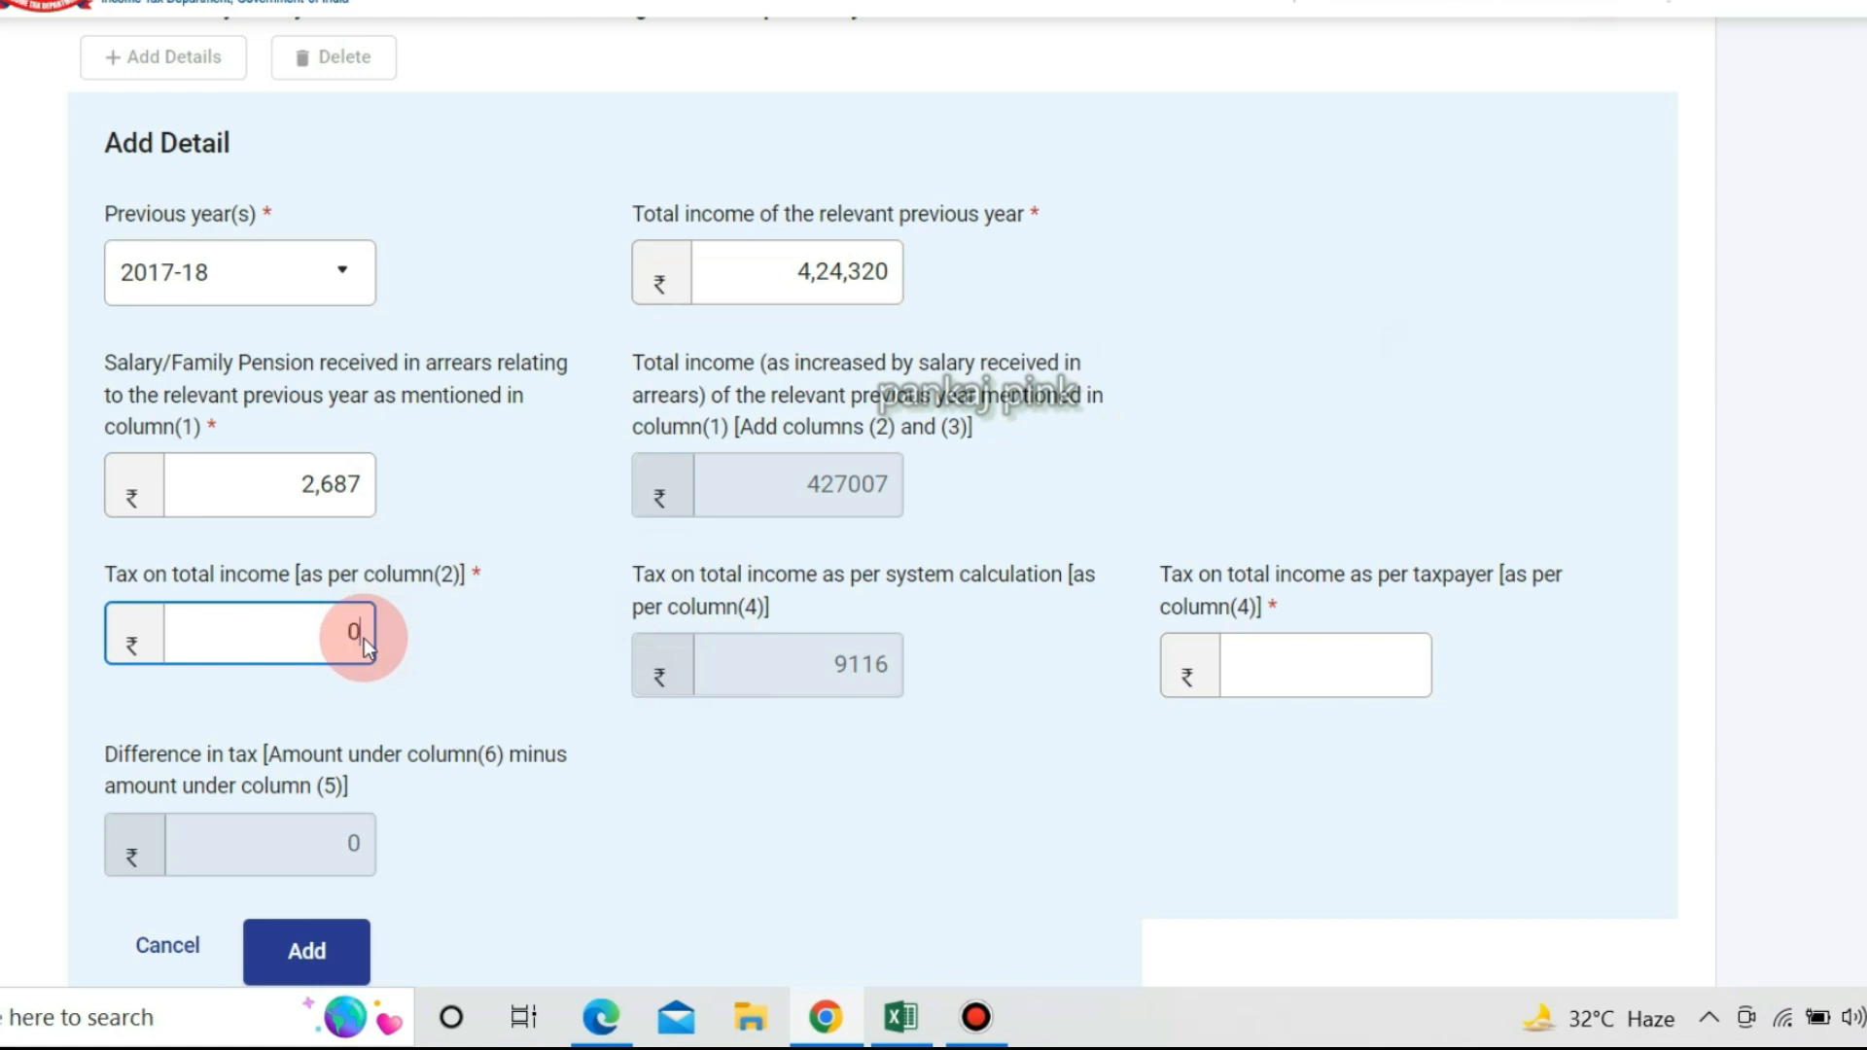
key(alt+Tab)
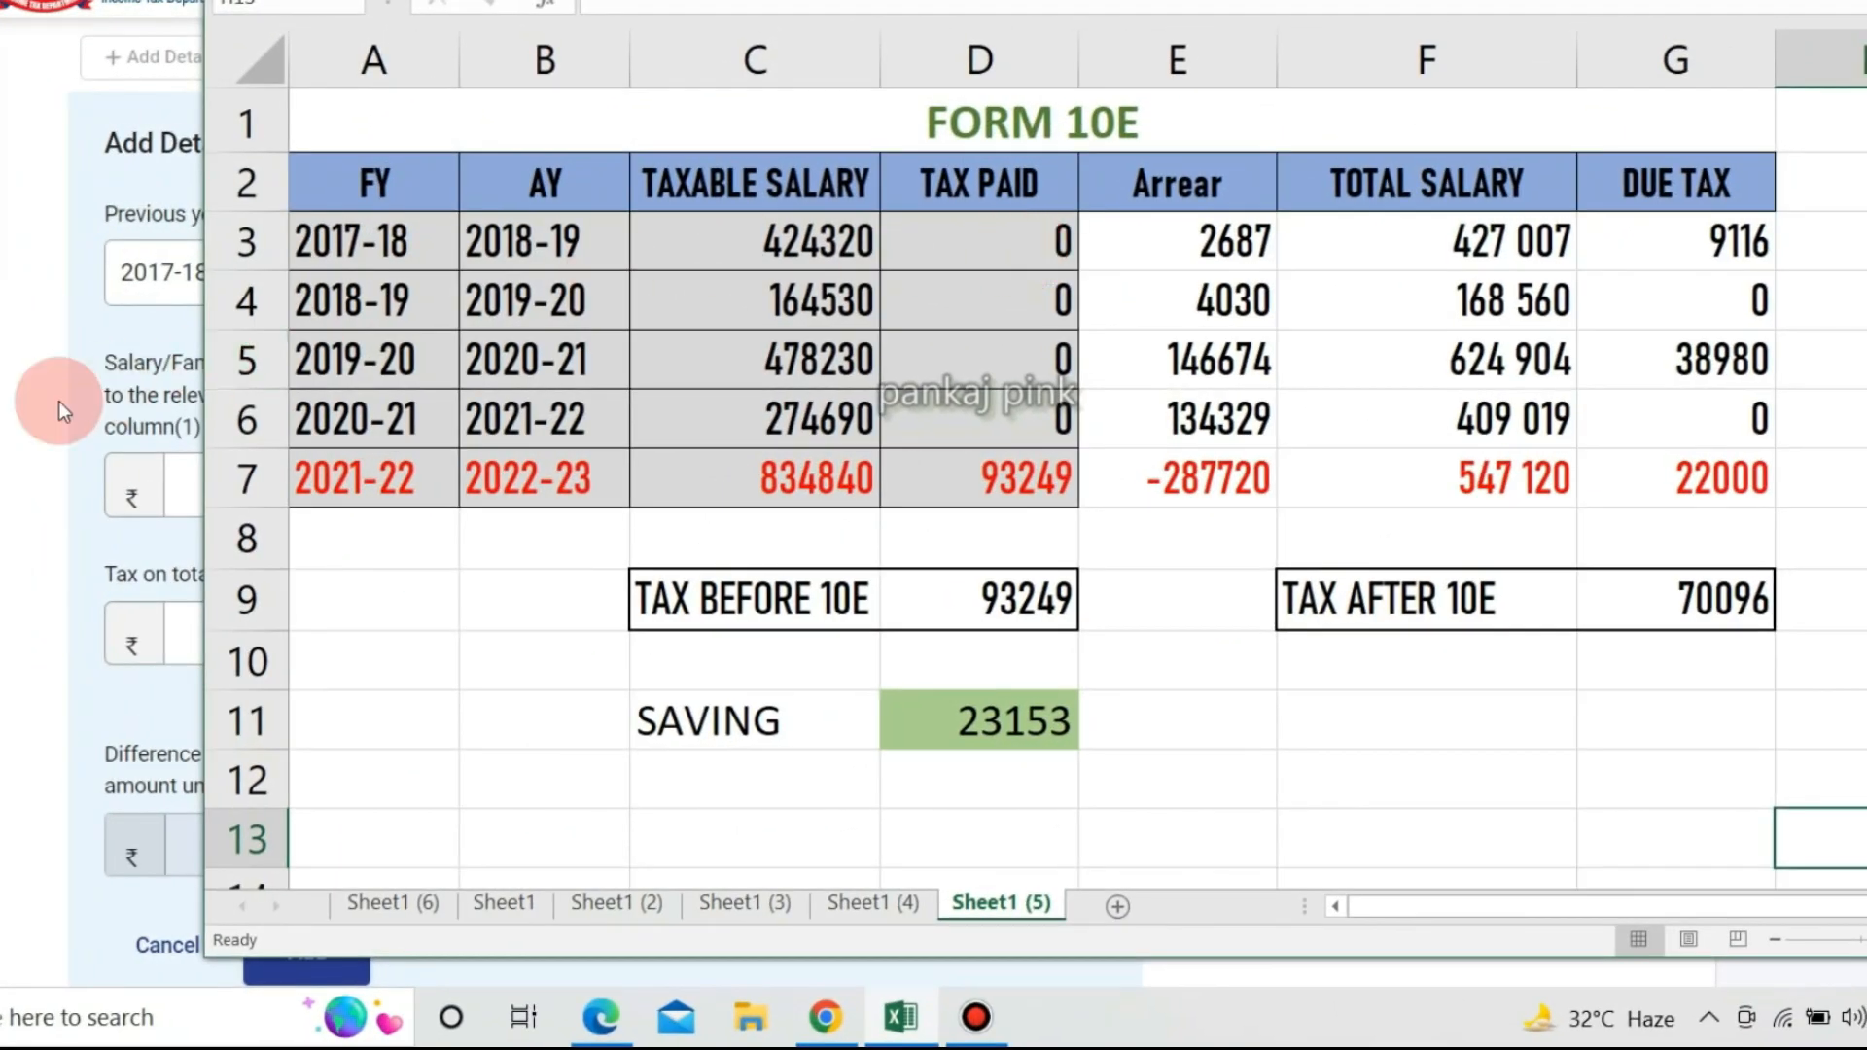
Look up the 2017-18 DUE TAX of 9116 in the FORM 10E spreadsheet.
click(60, 406)
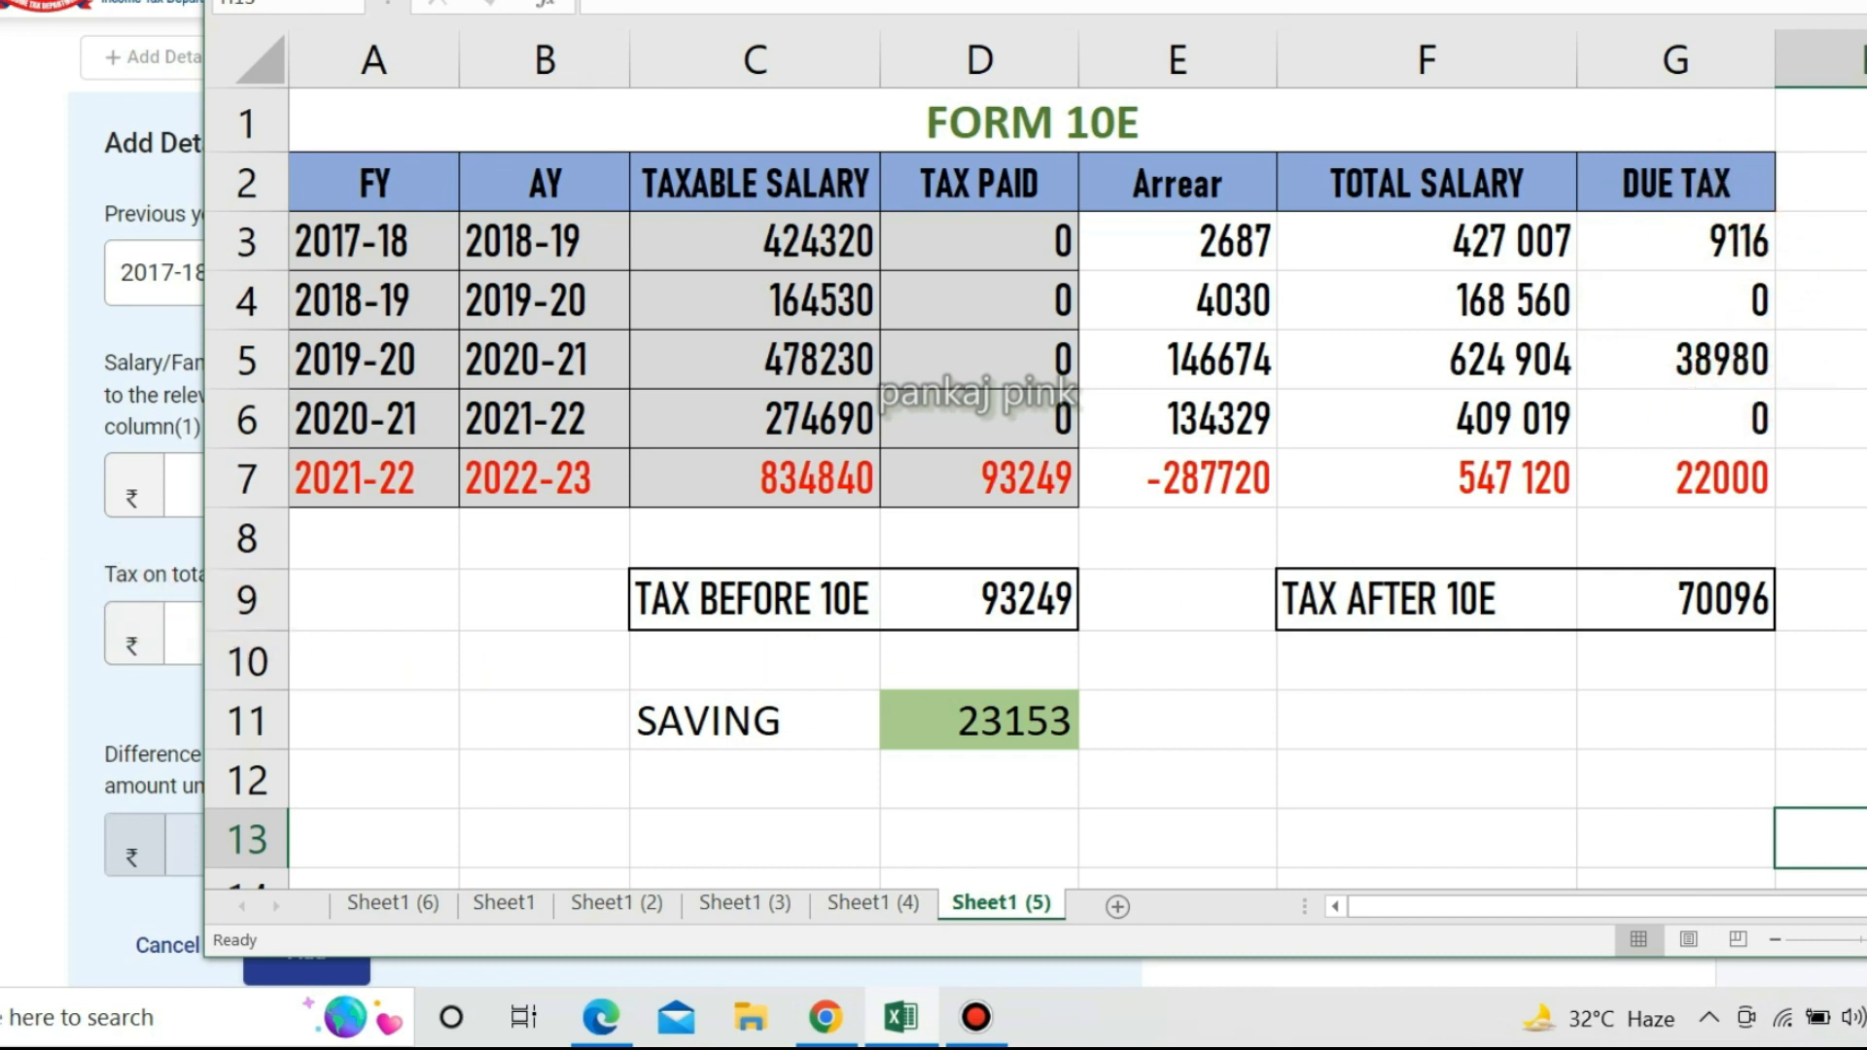
click(15, 576)
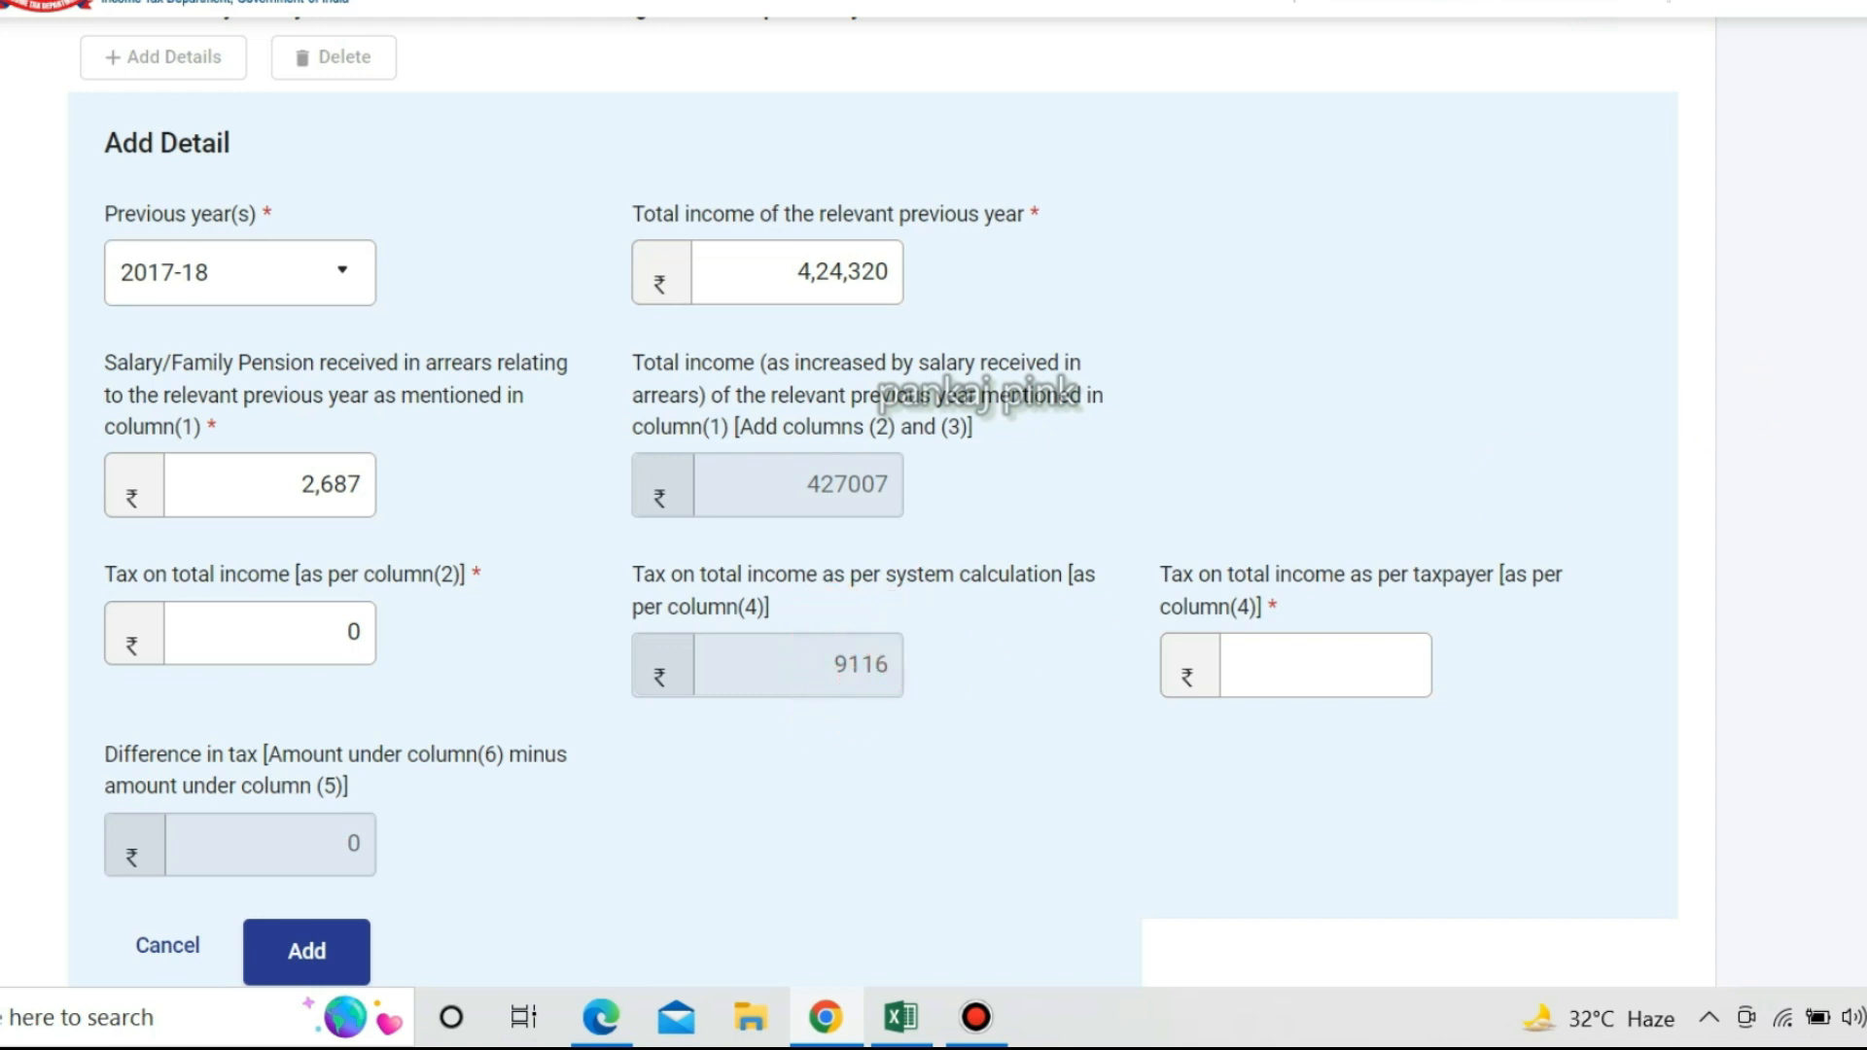
key(alt+Tab)
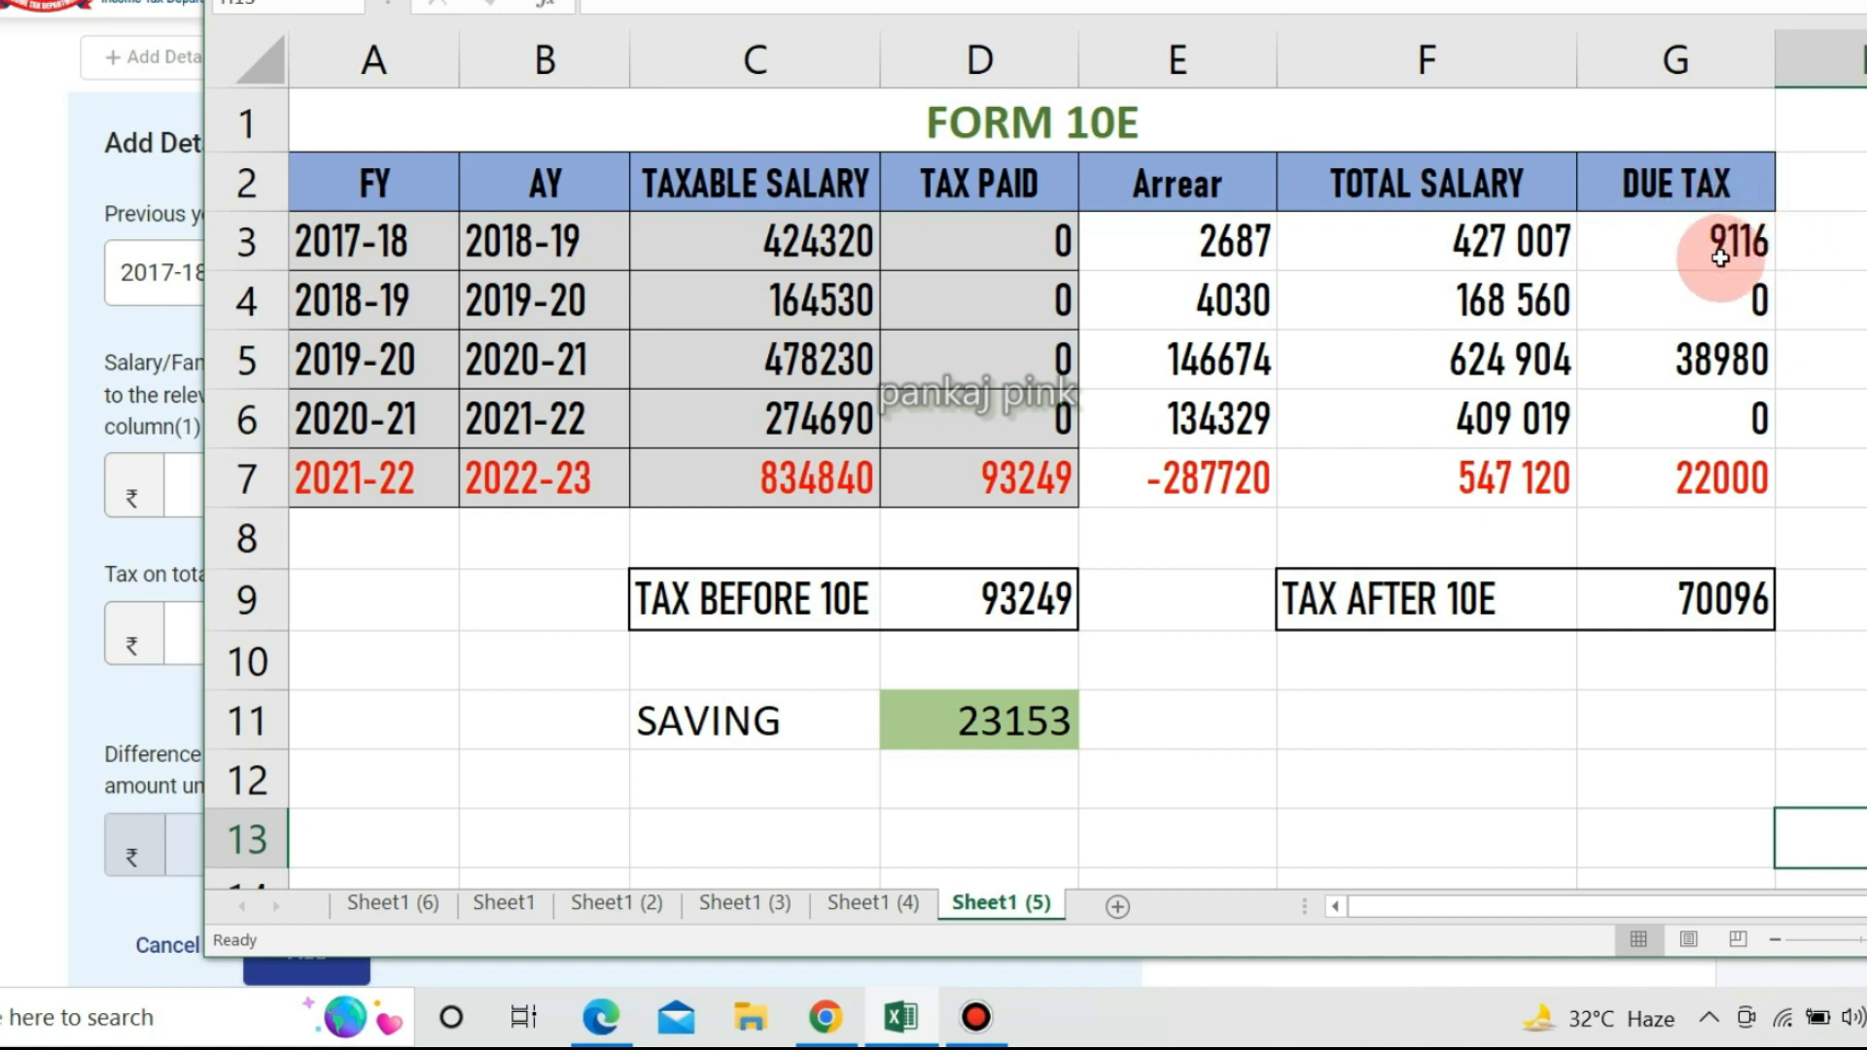
click(126, 637)
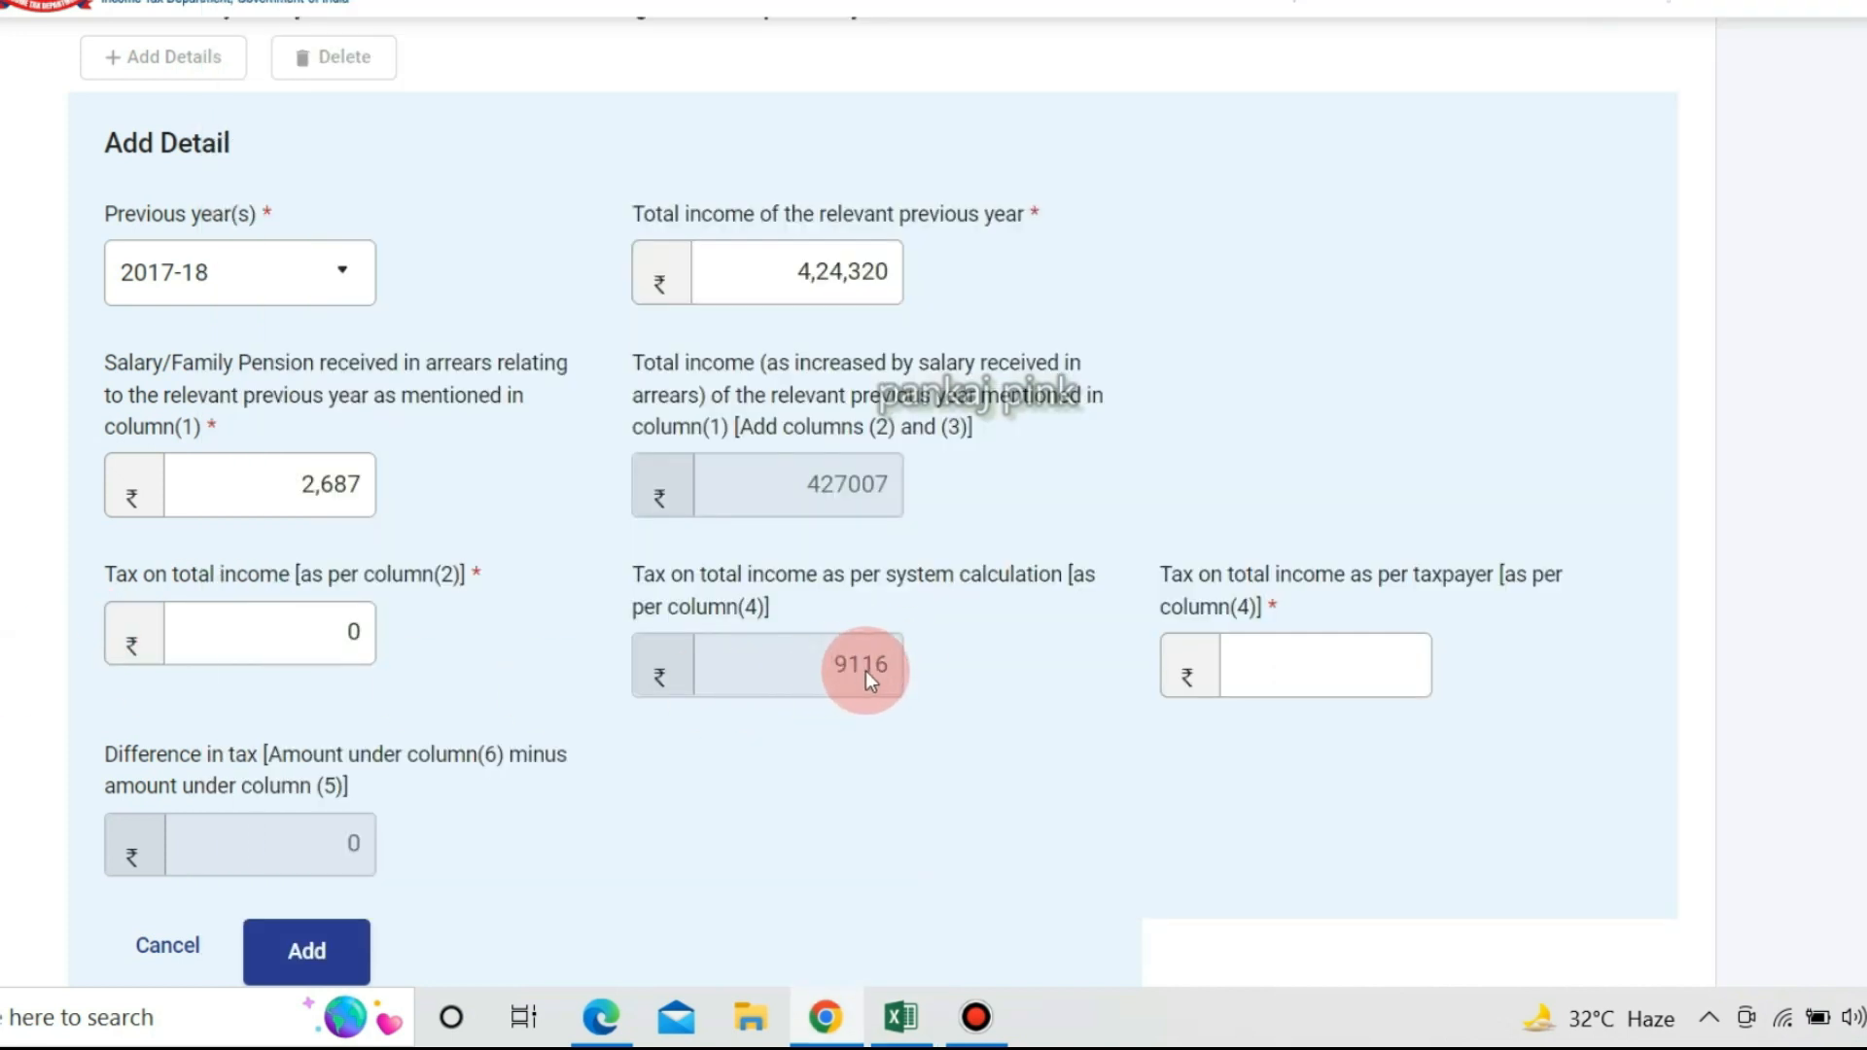
Enter 9,116 as the taxpayer's tax on total income for 2017-18, making the difference 9116.
click(1283, 651)
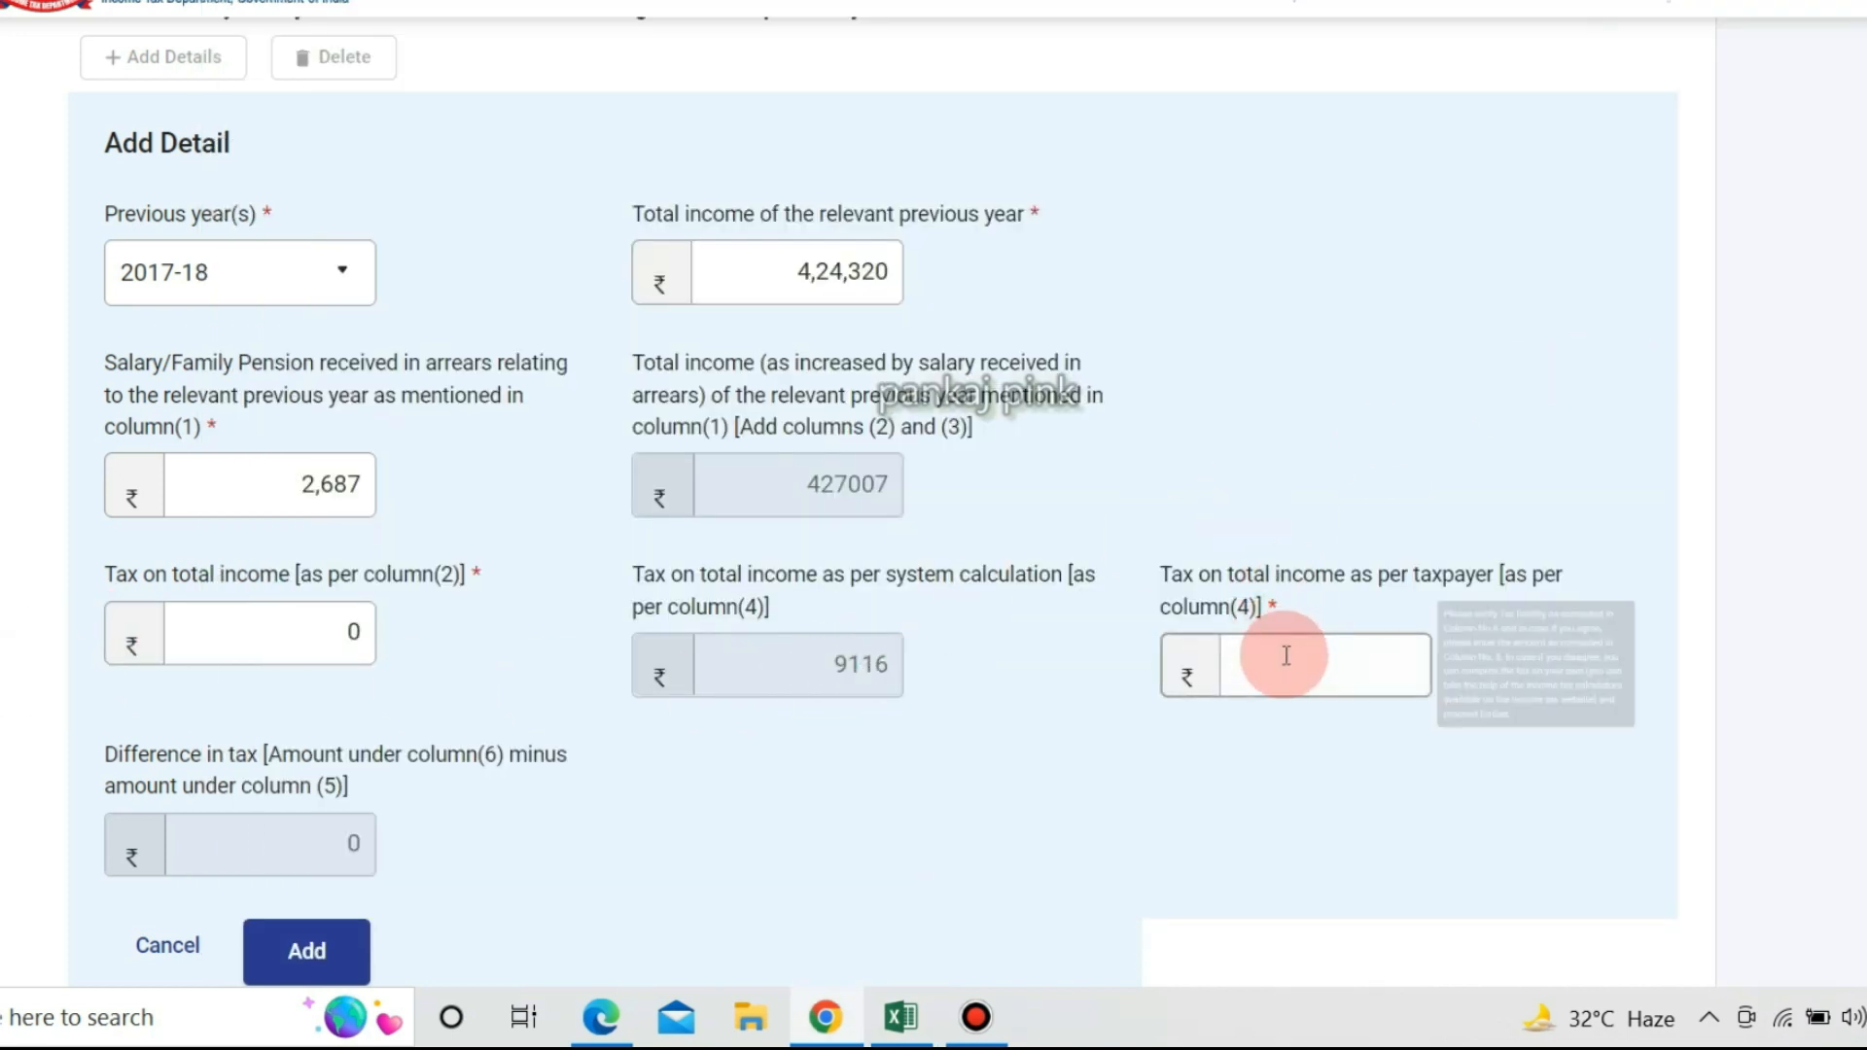
key(alt+Tab)
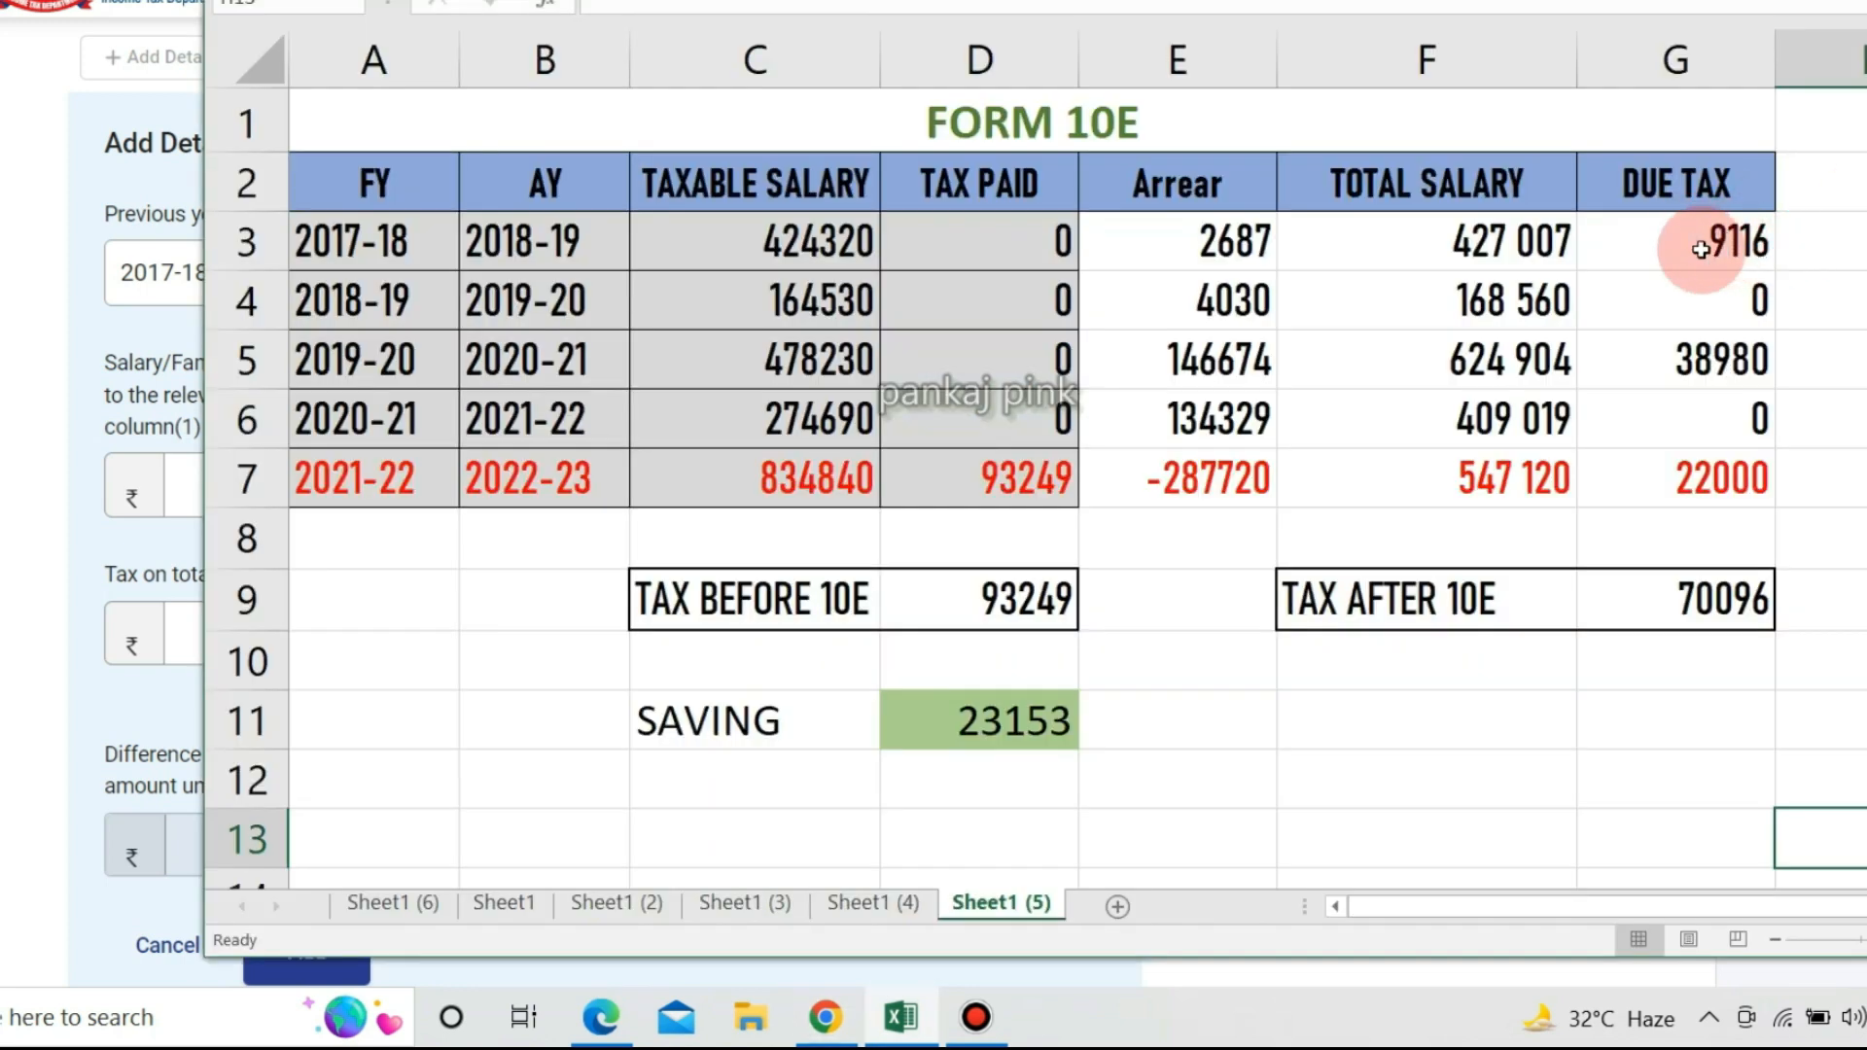
key(alt+Tab)
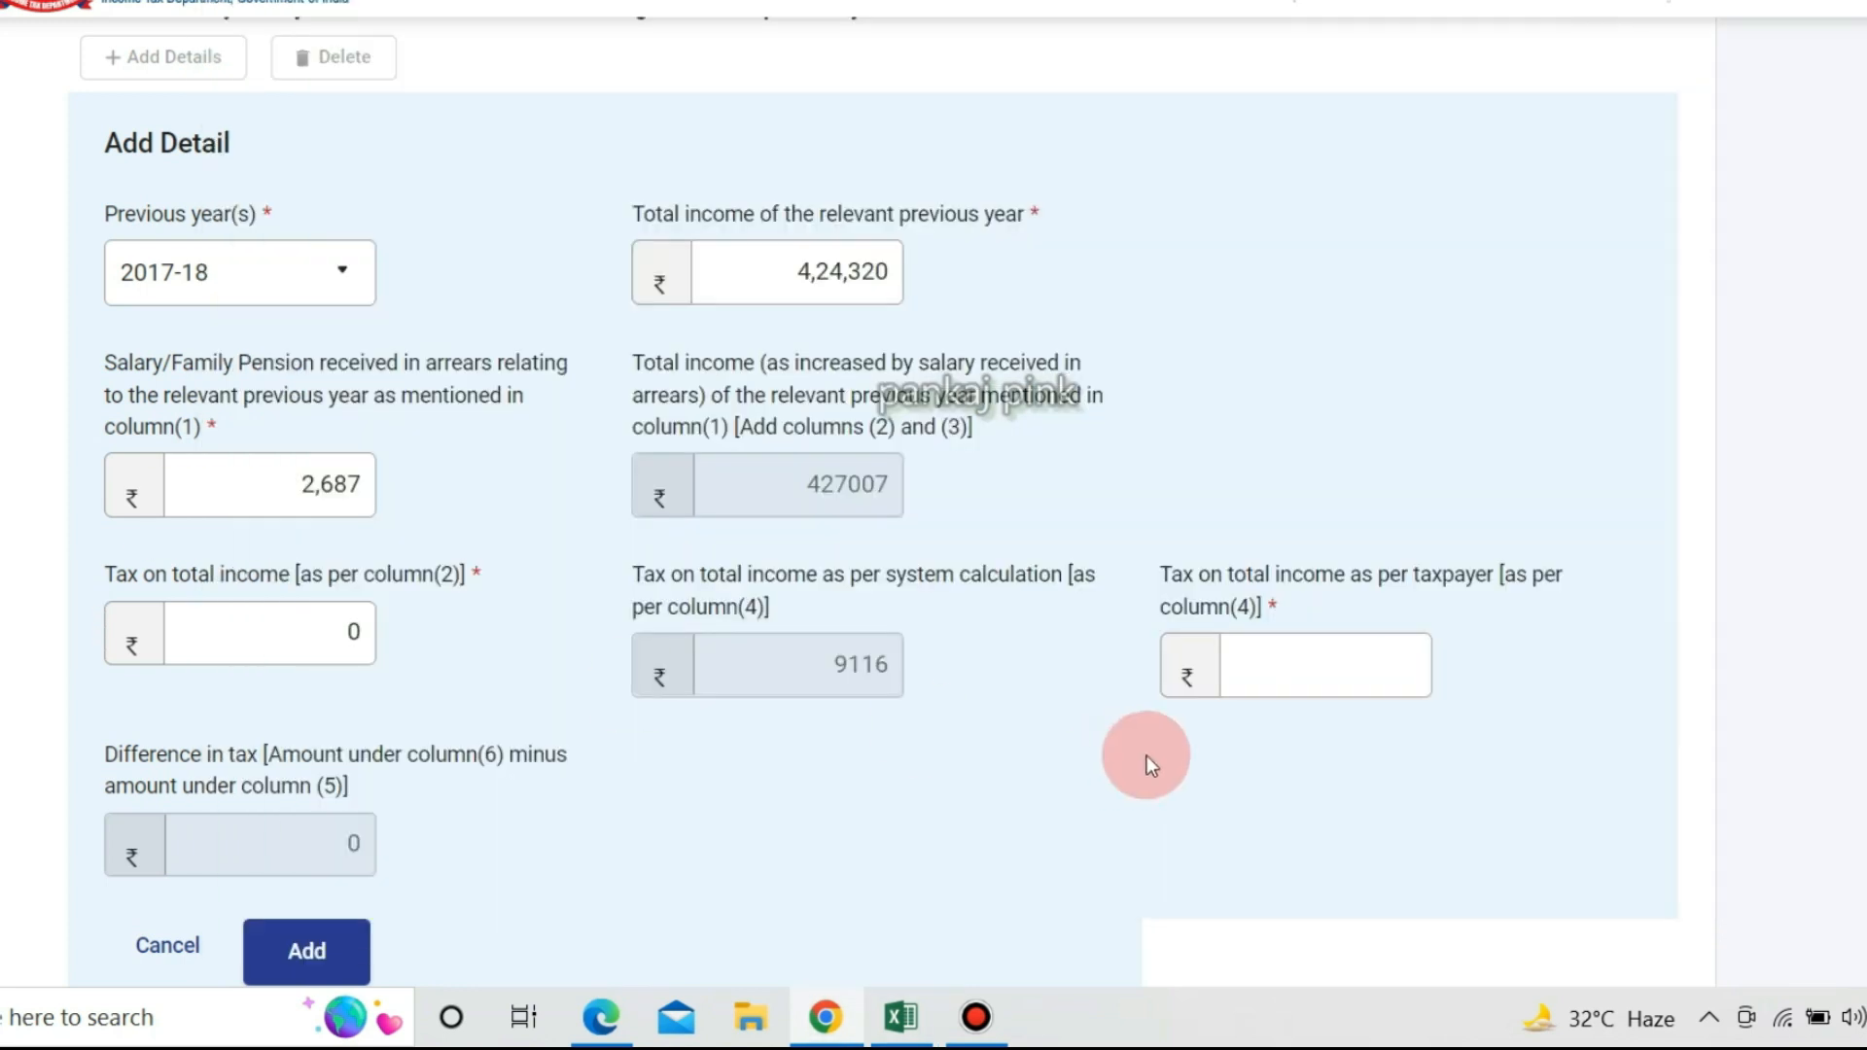
click(1298, 669)
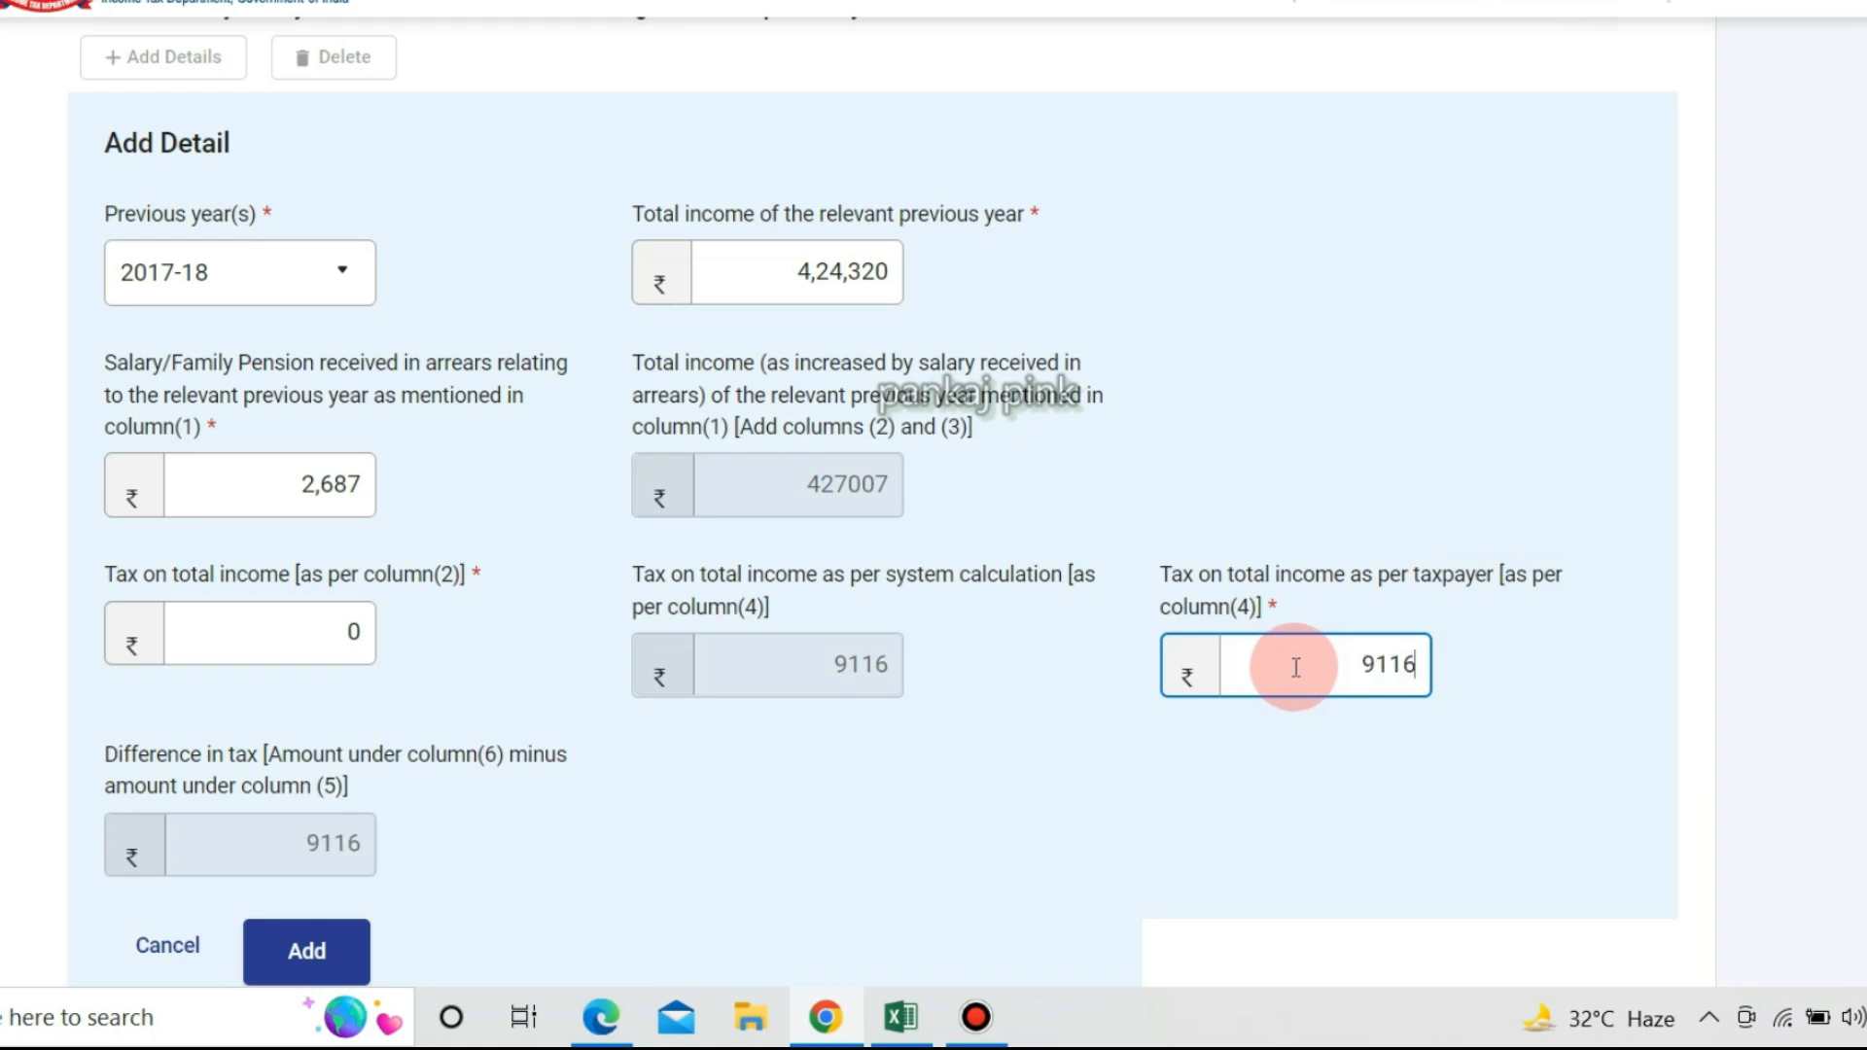
click(973, 764)
click(1358, 664)
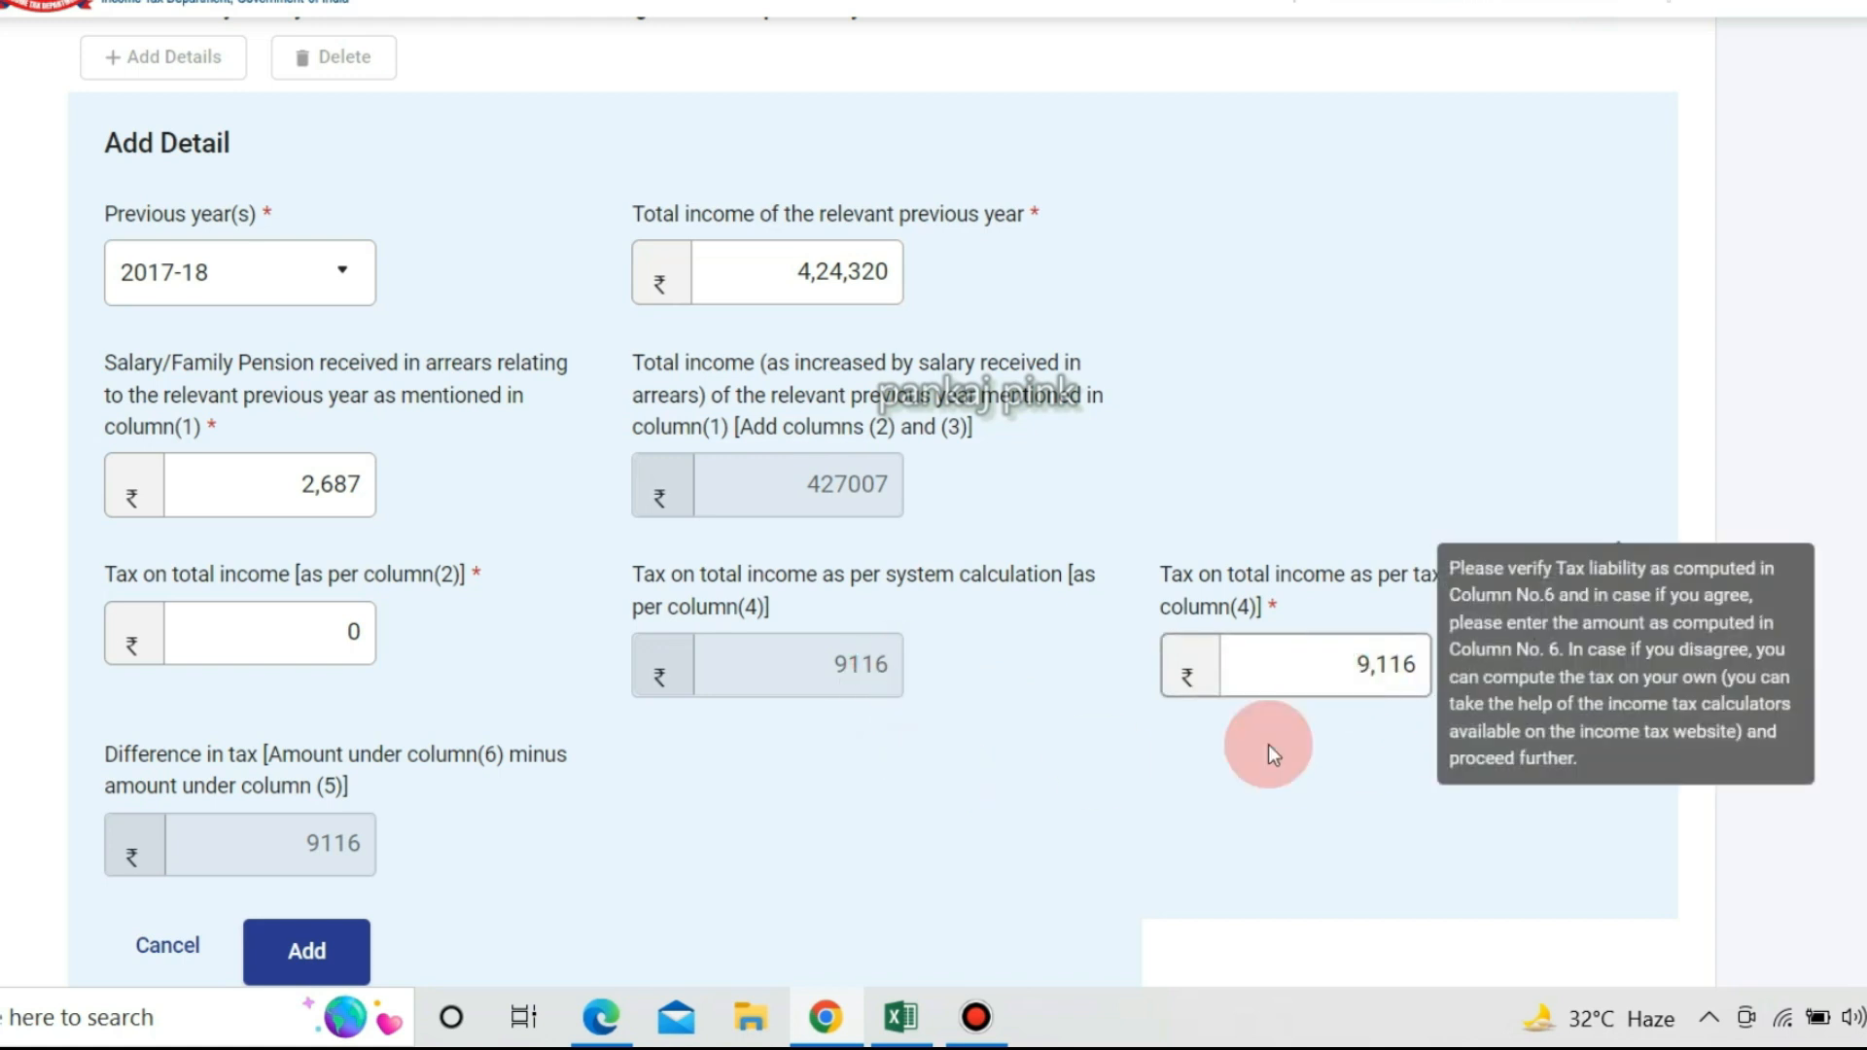
click(1067, 878)
scroll(1066, 878, down, 1)
scroll(1066, 877, down, 2)
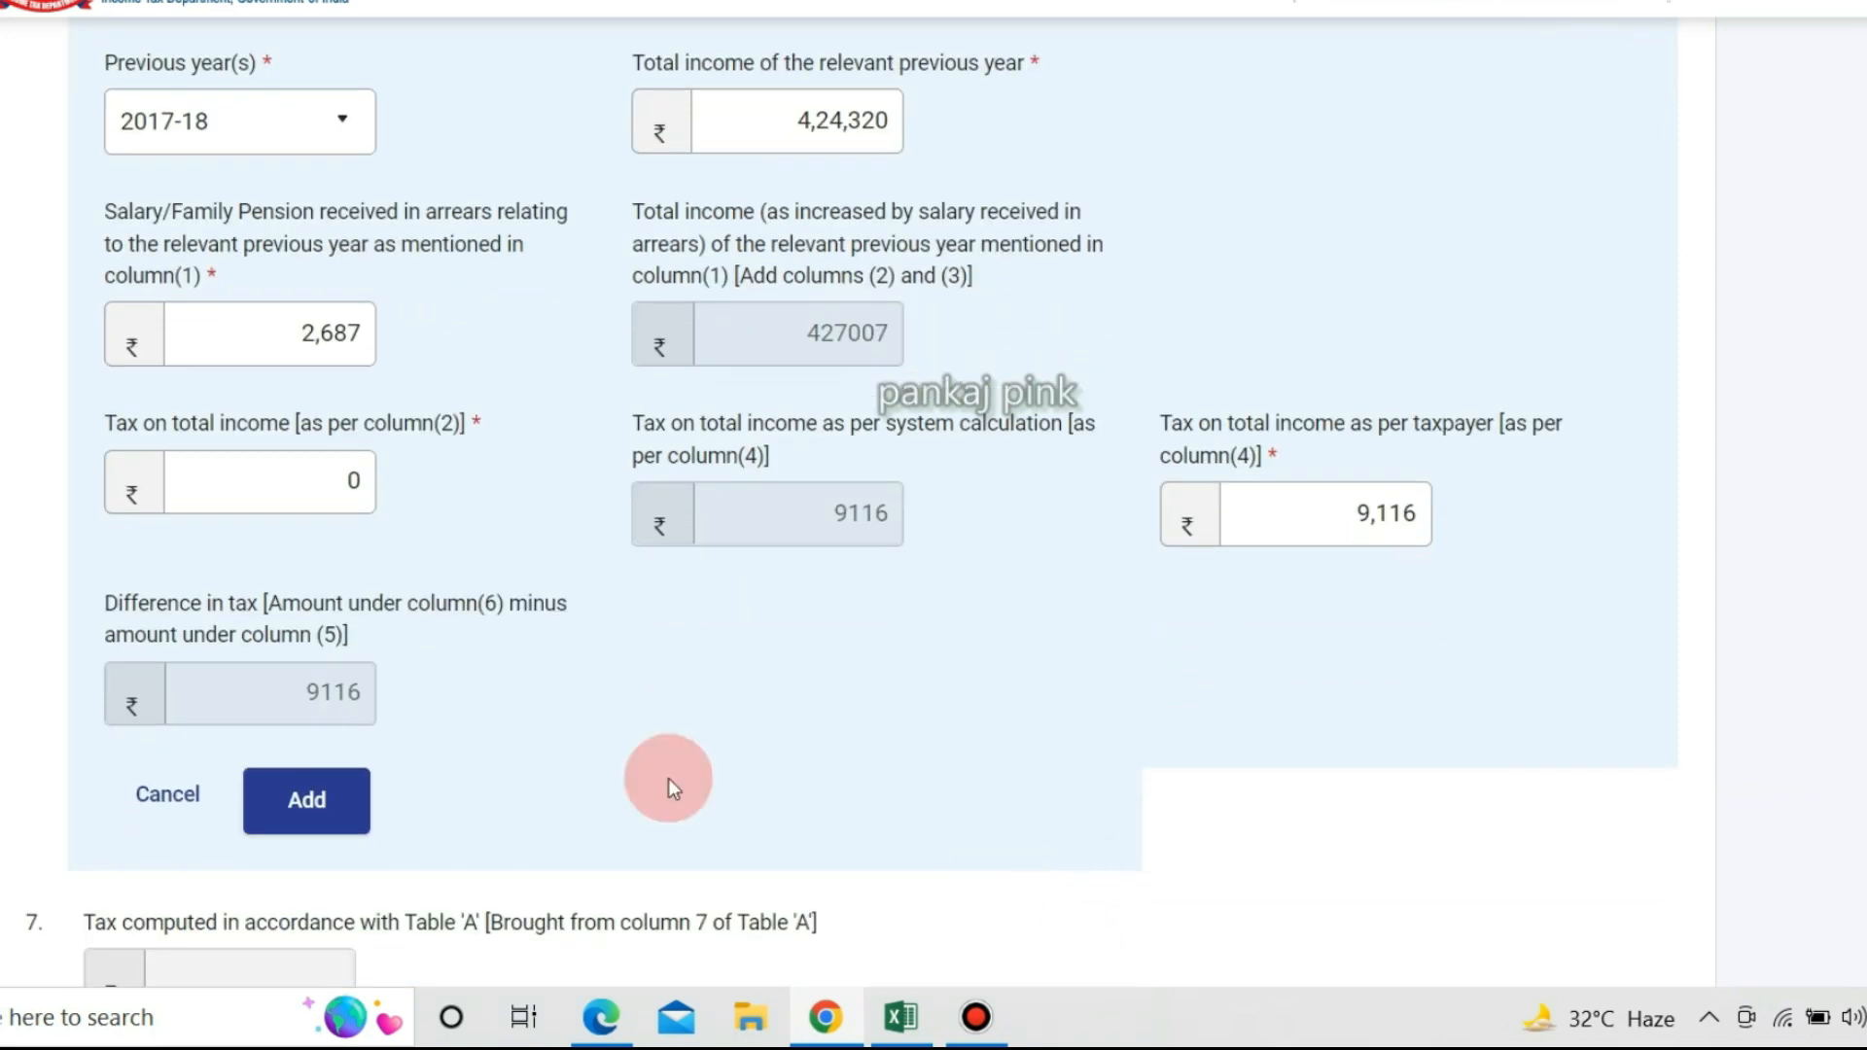
Add the 2017-18 row to Table A and verify rows 2017-18 to 2020-21 and item 7 total 48096 against the spreadsheet.
click(314, 800)
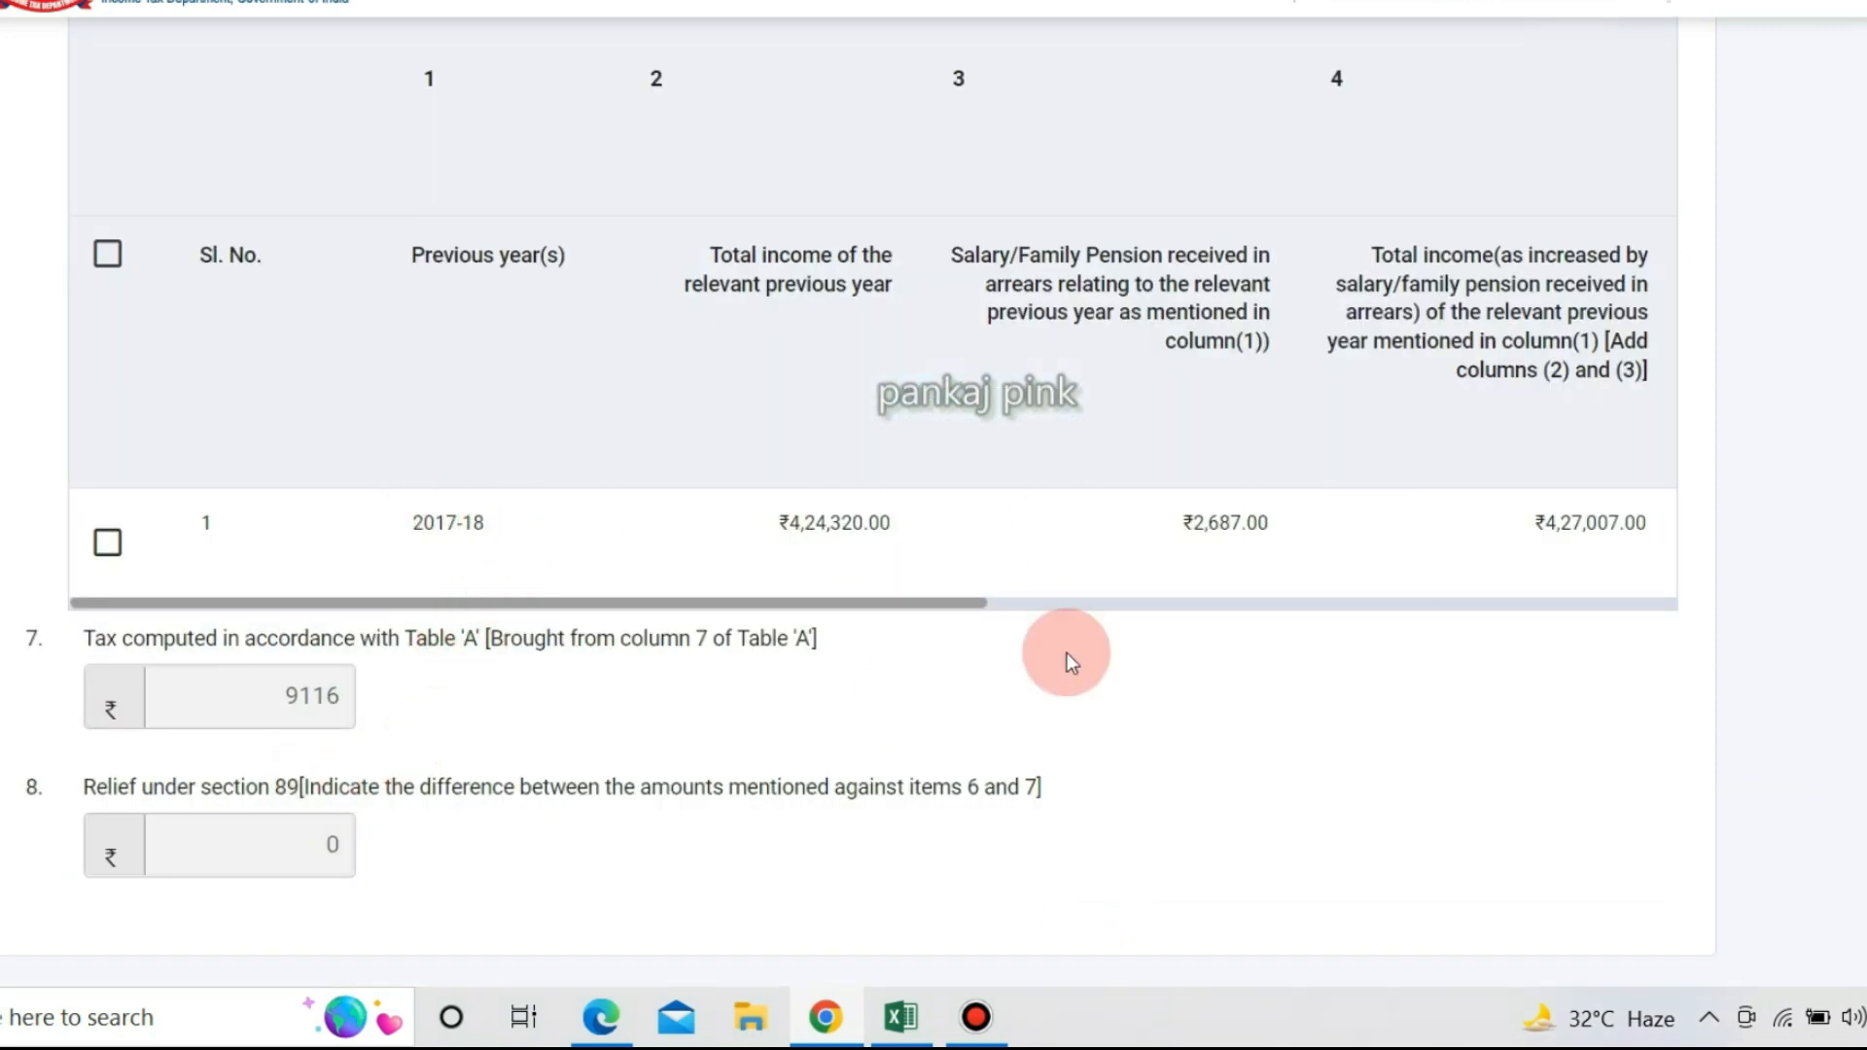
scroll(734, 750, up, 3)
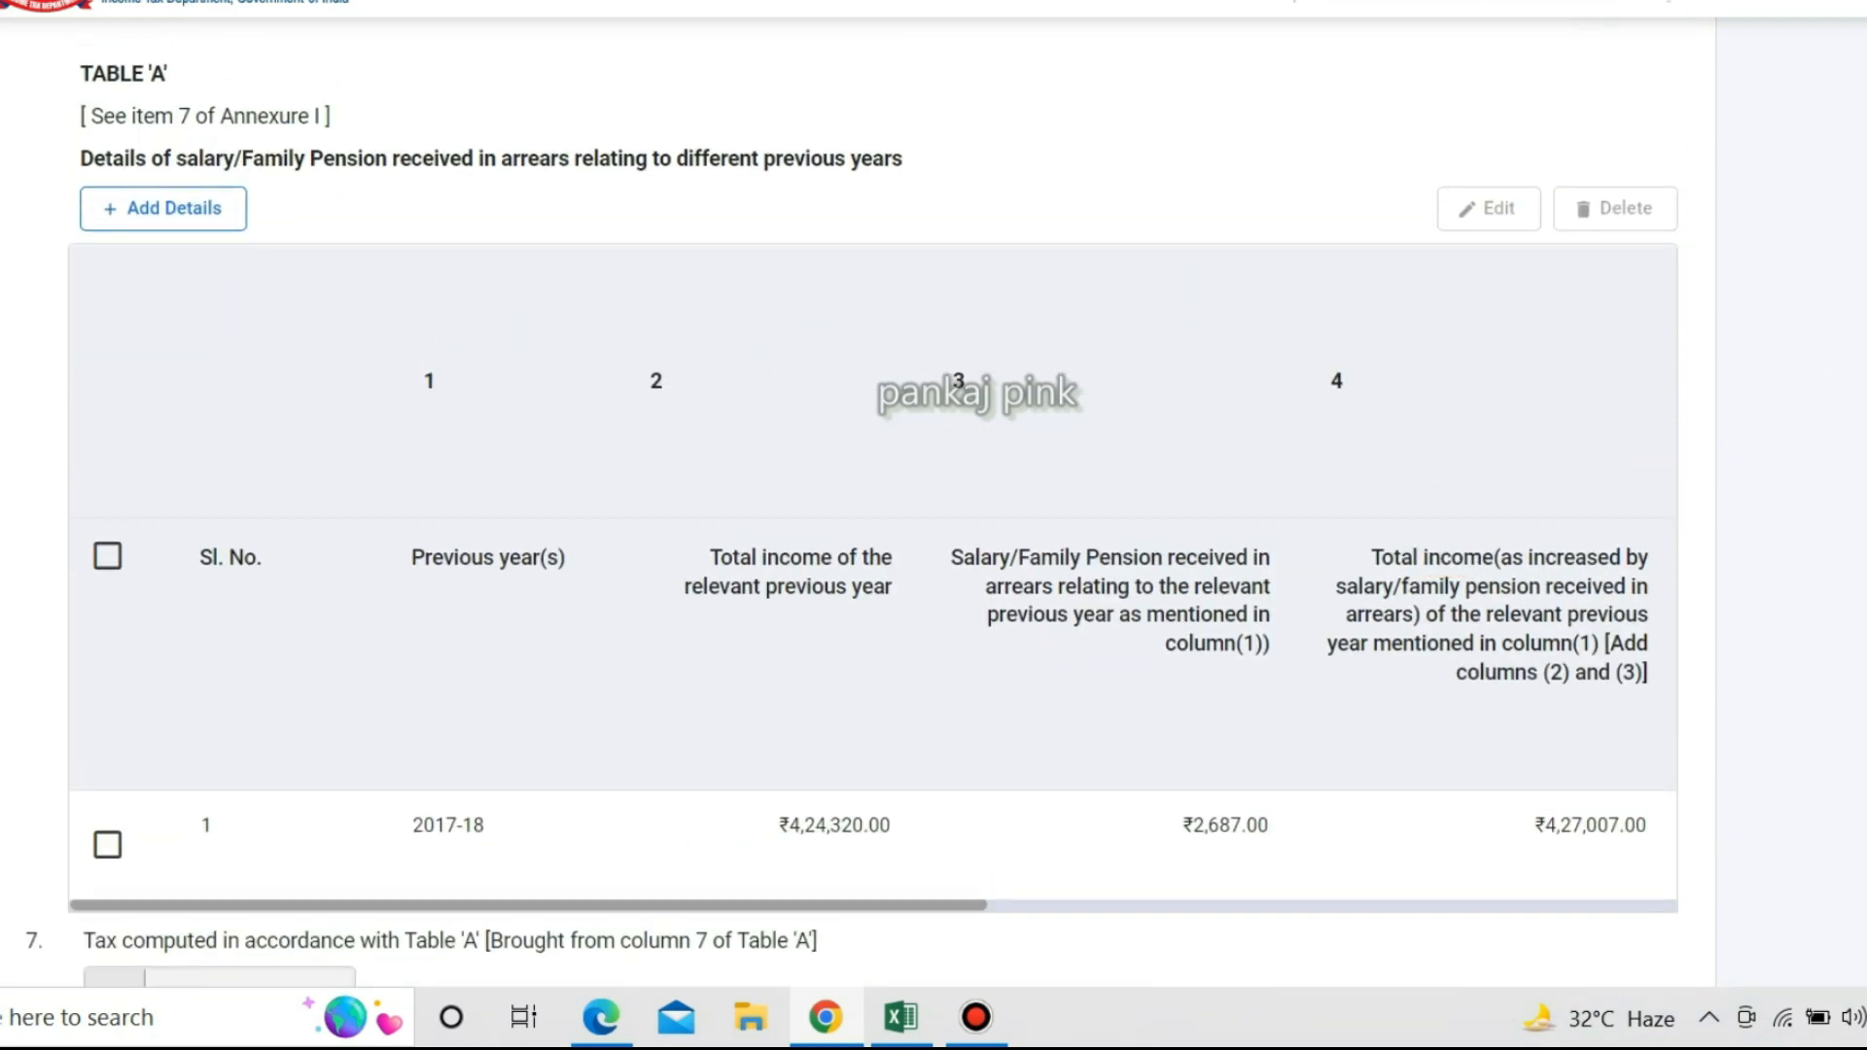
key(alt+Tab)
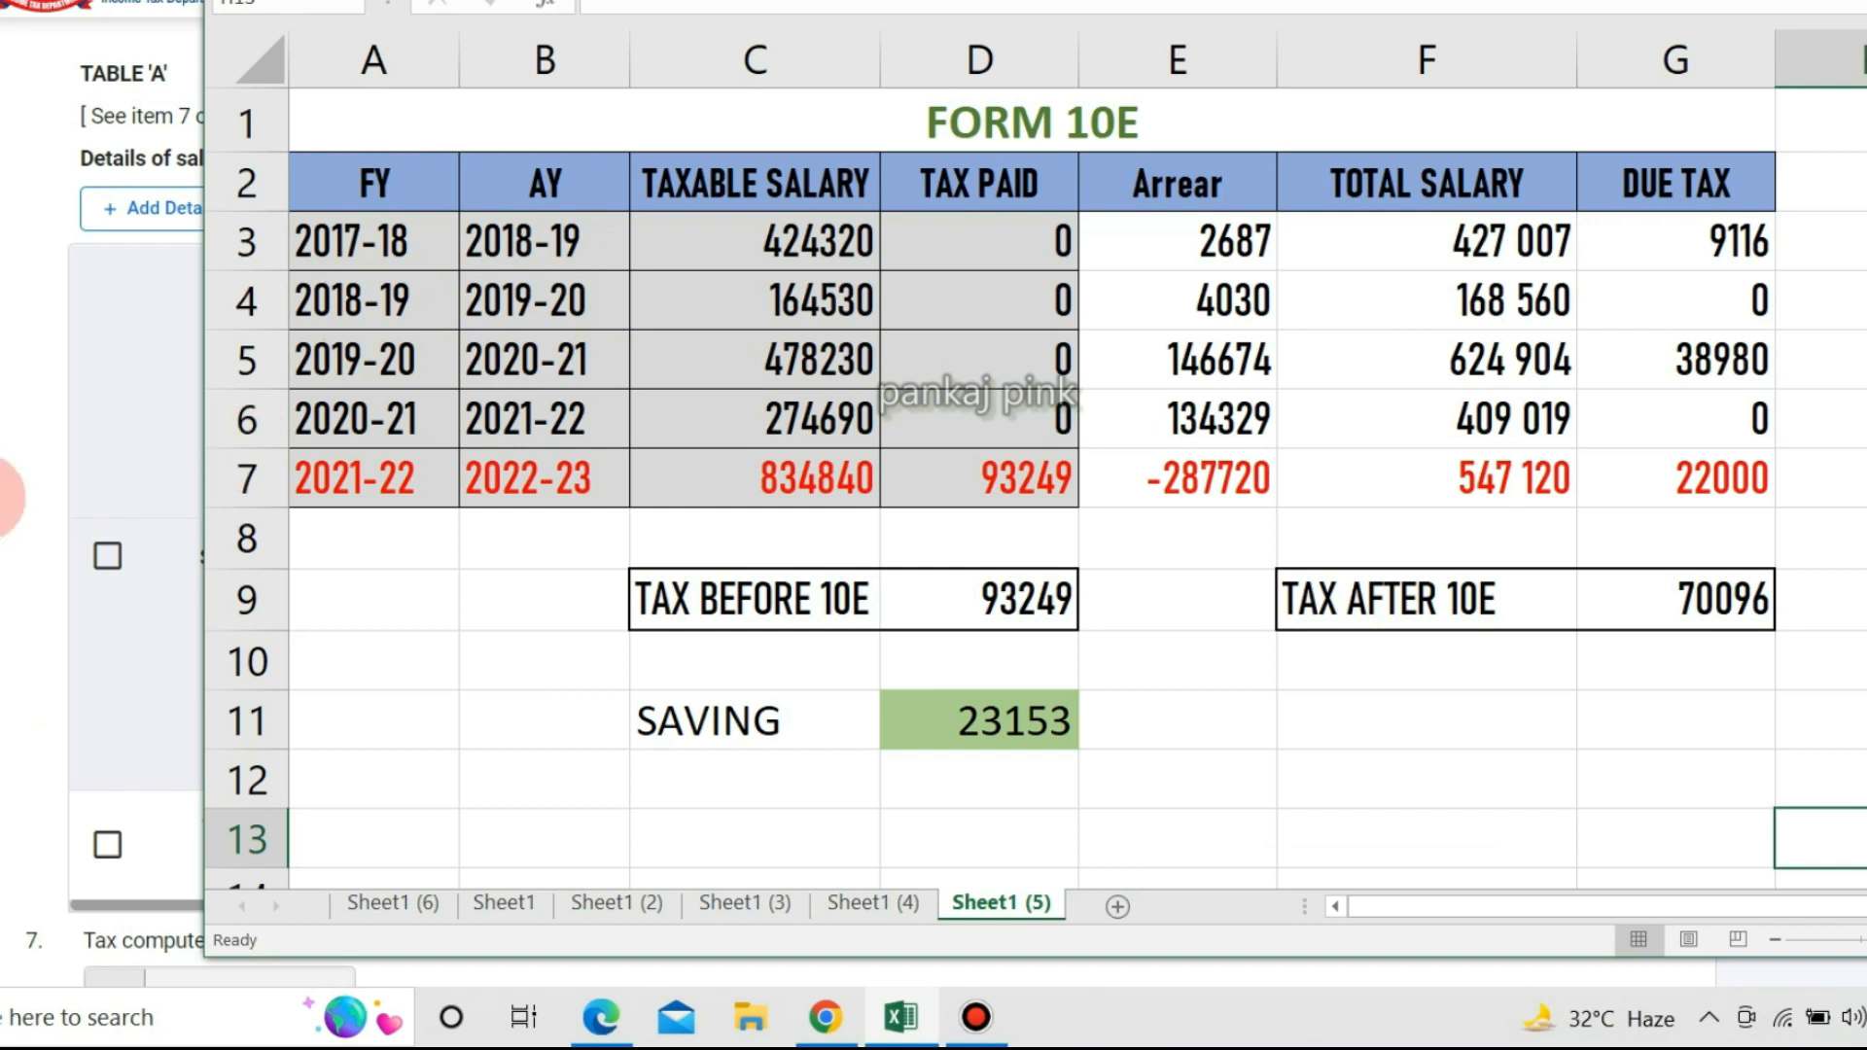
click(12, 499)
scroll(493, 483, down, 4)
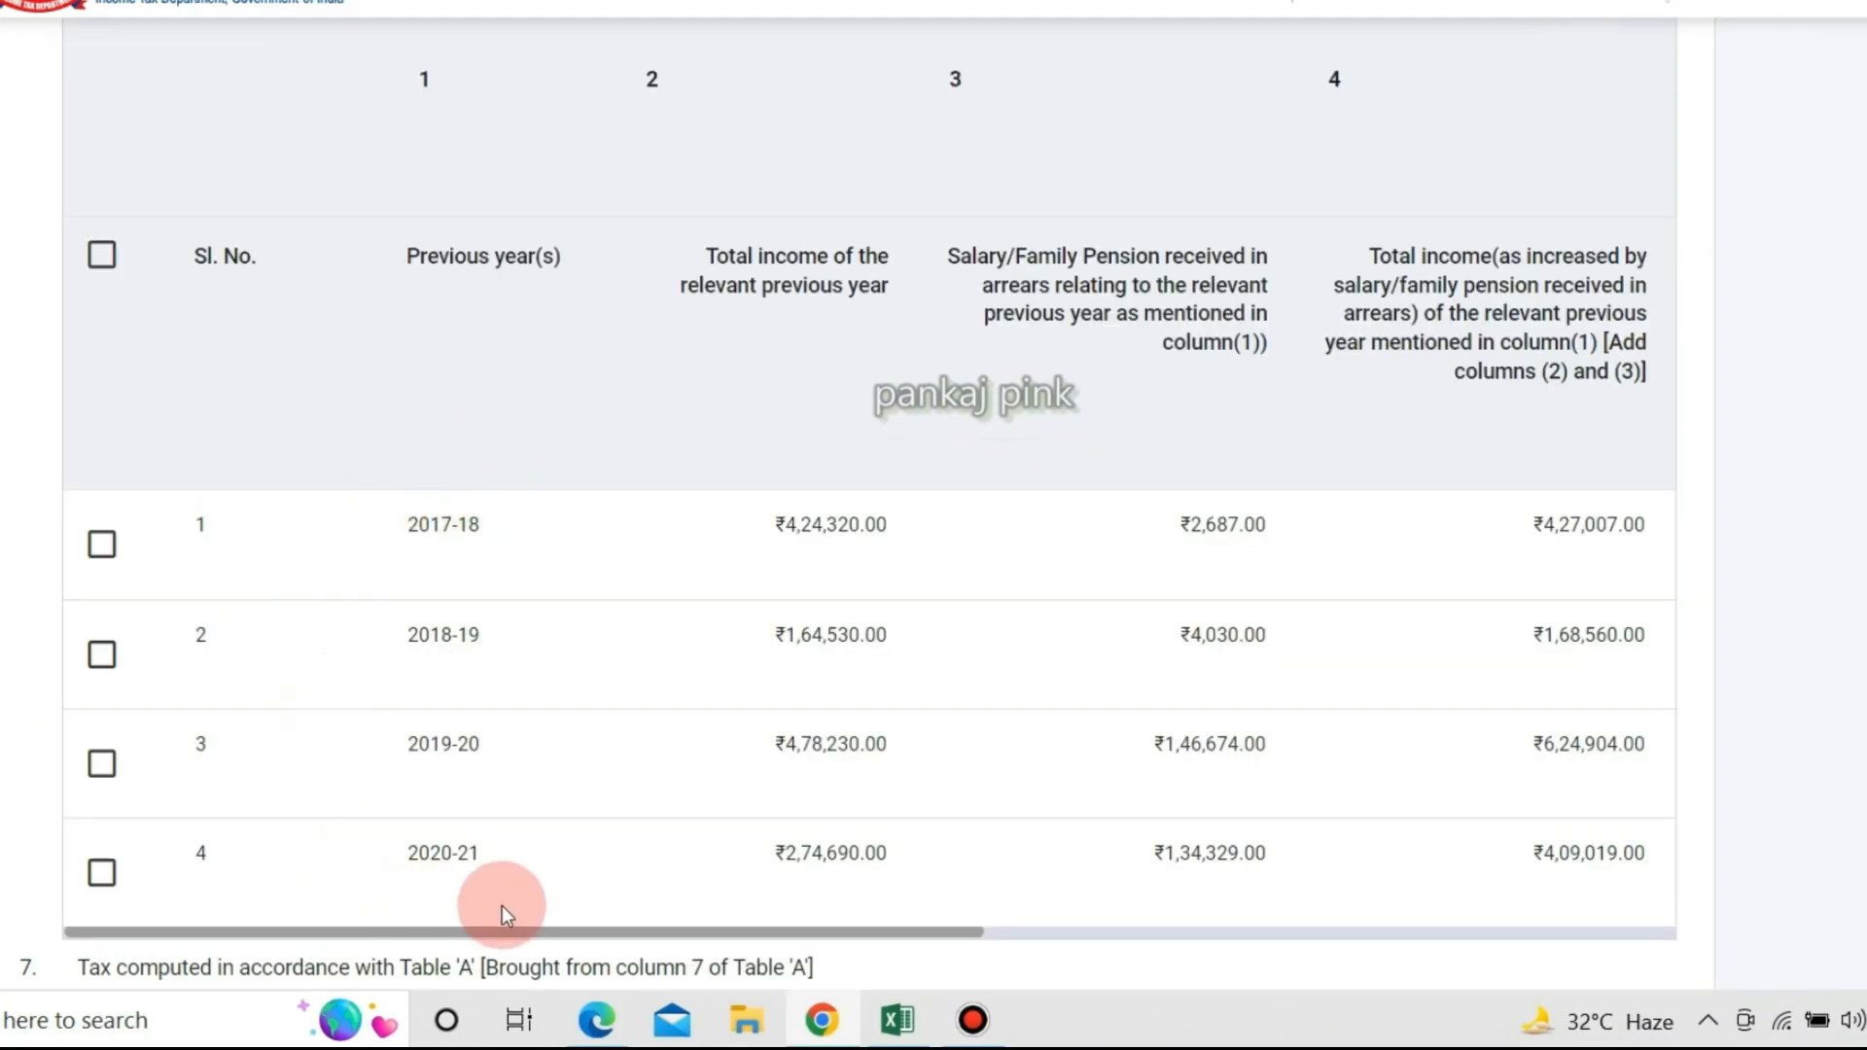
click(1838, 350)
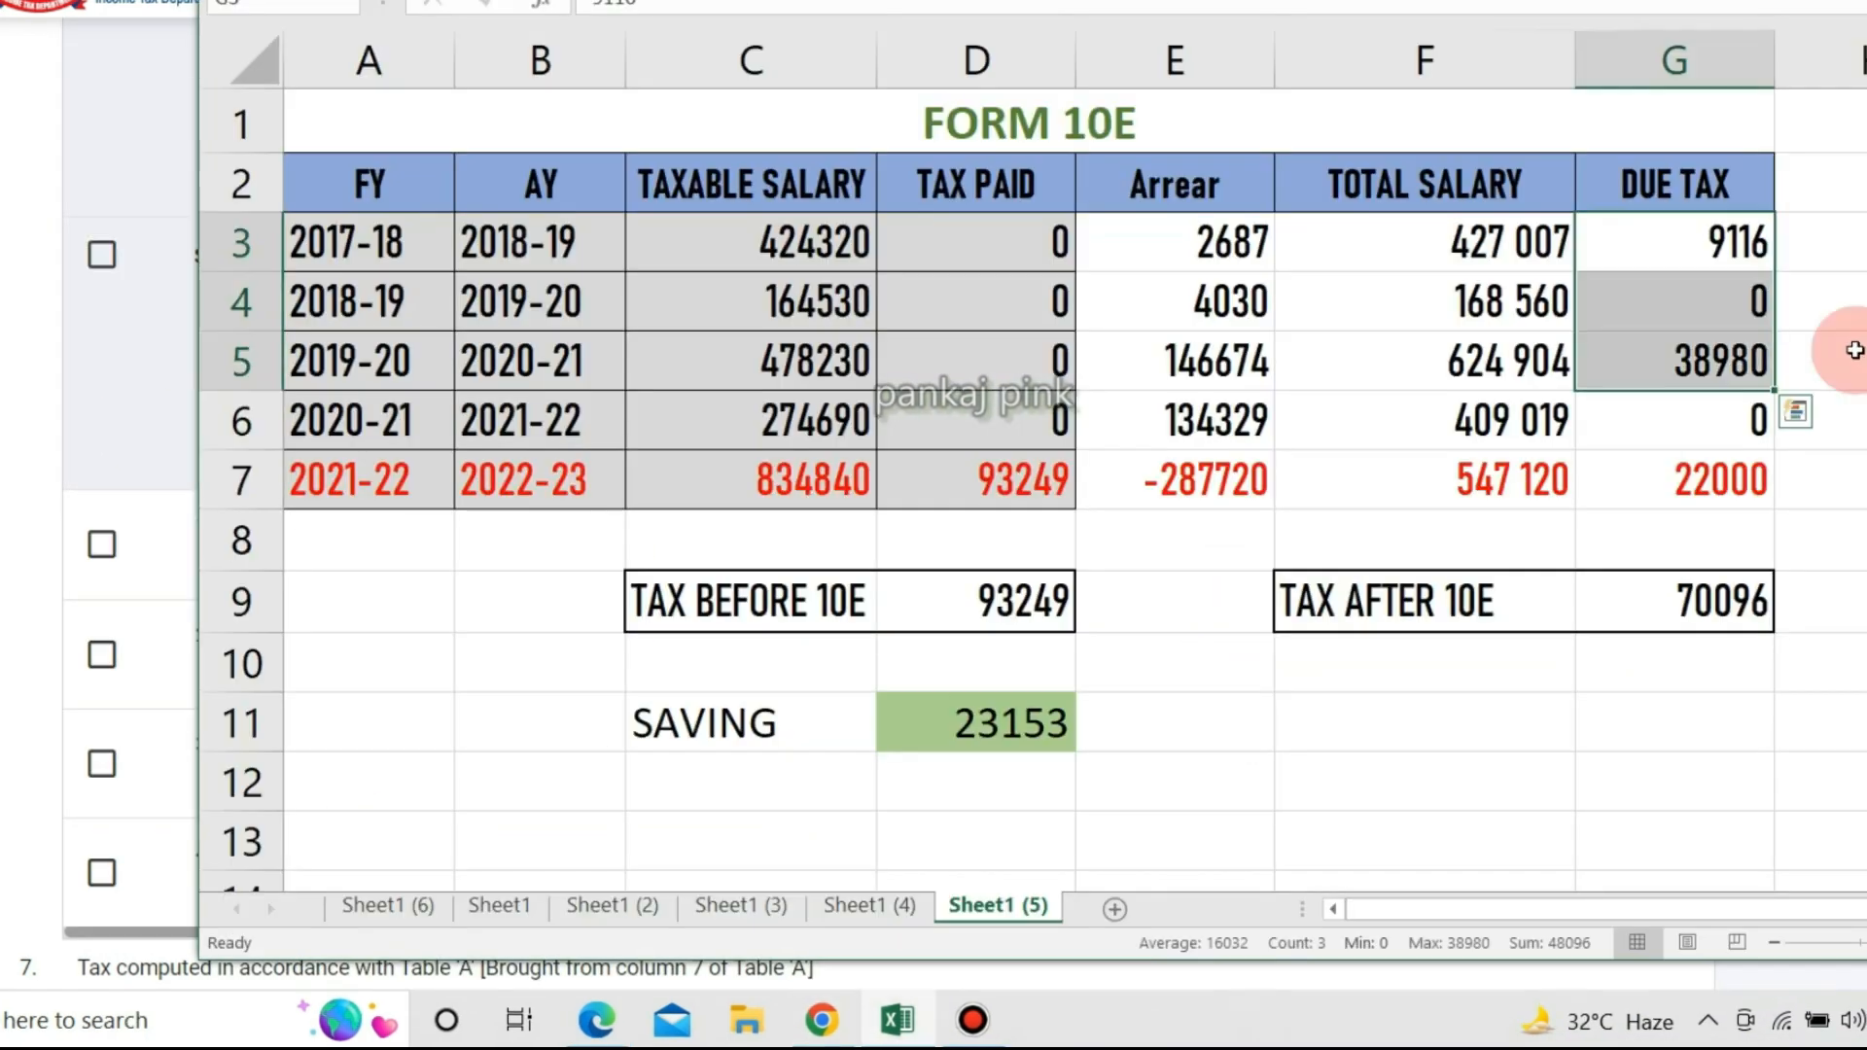
key(alt+Tab)
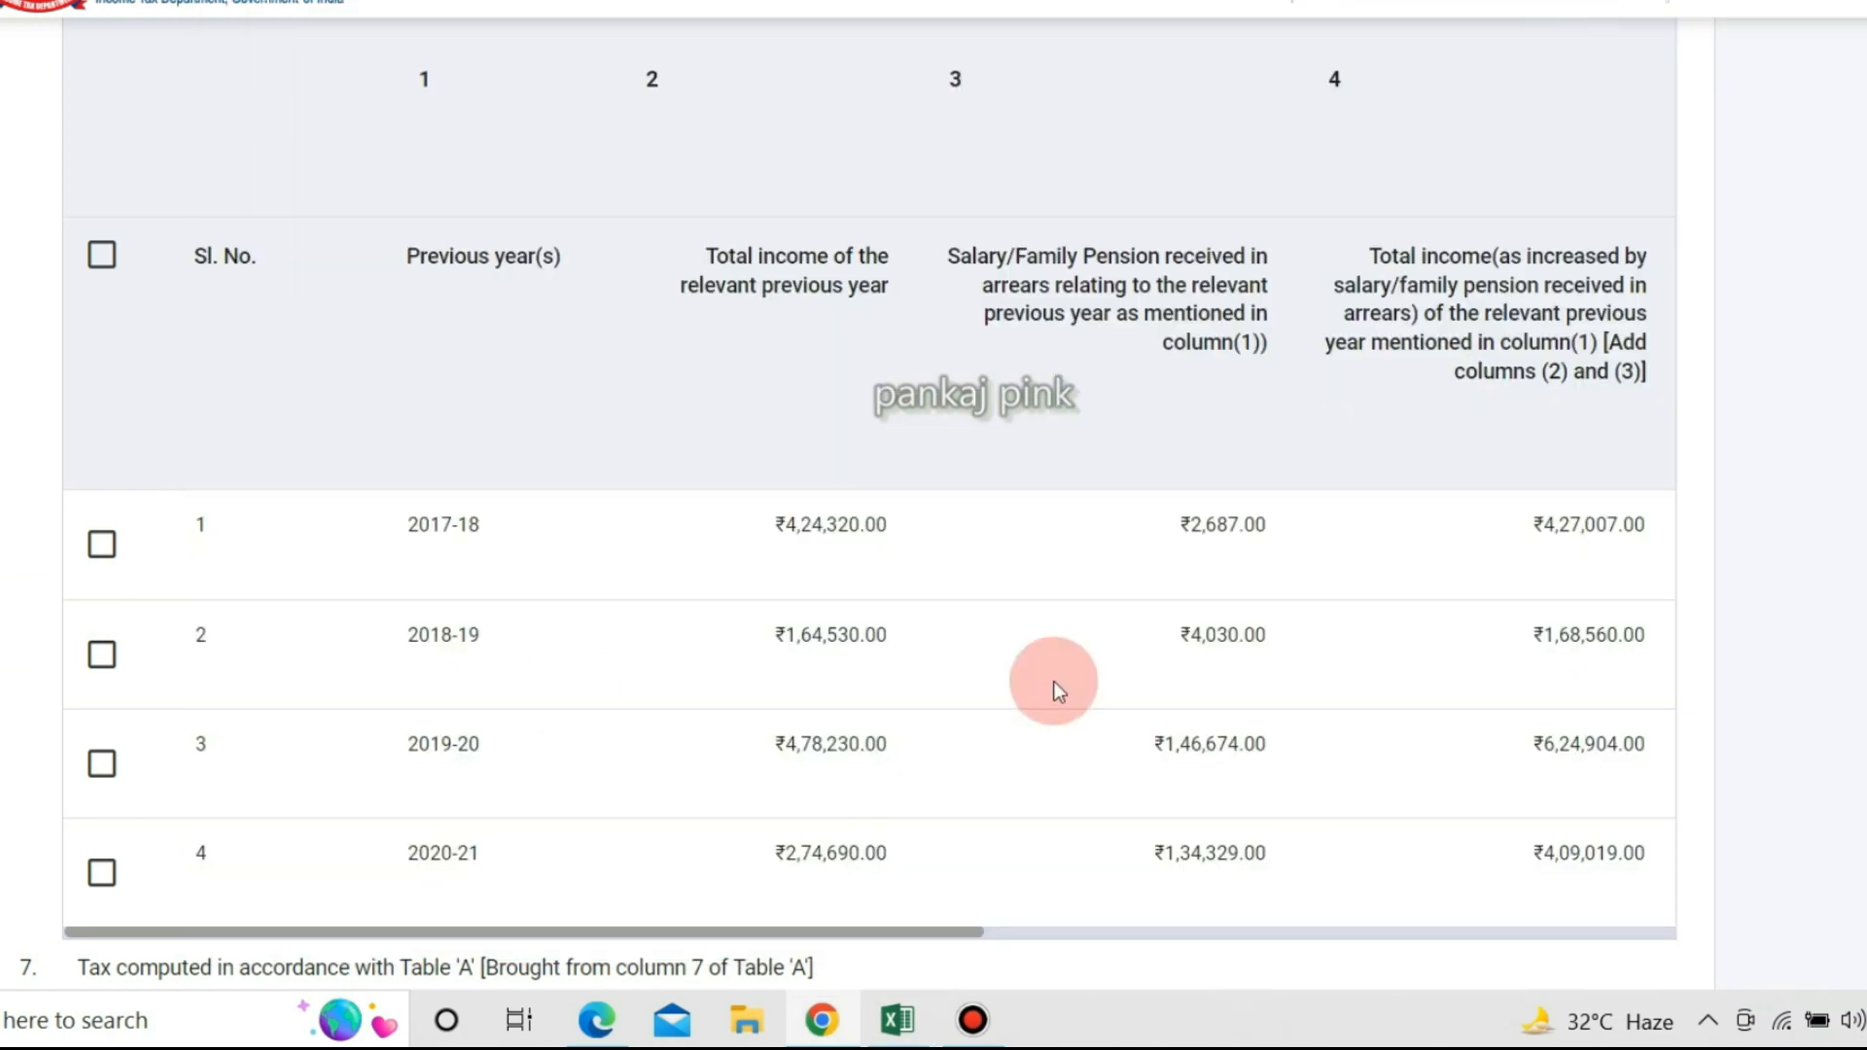
scroll(972, 709, down, 5)
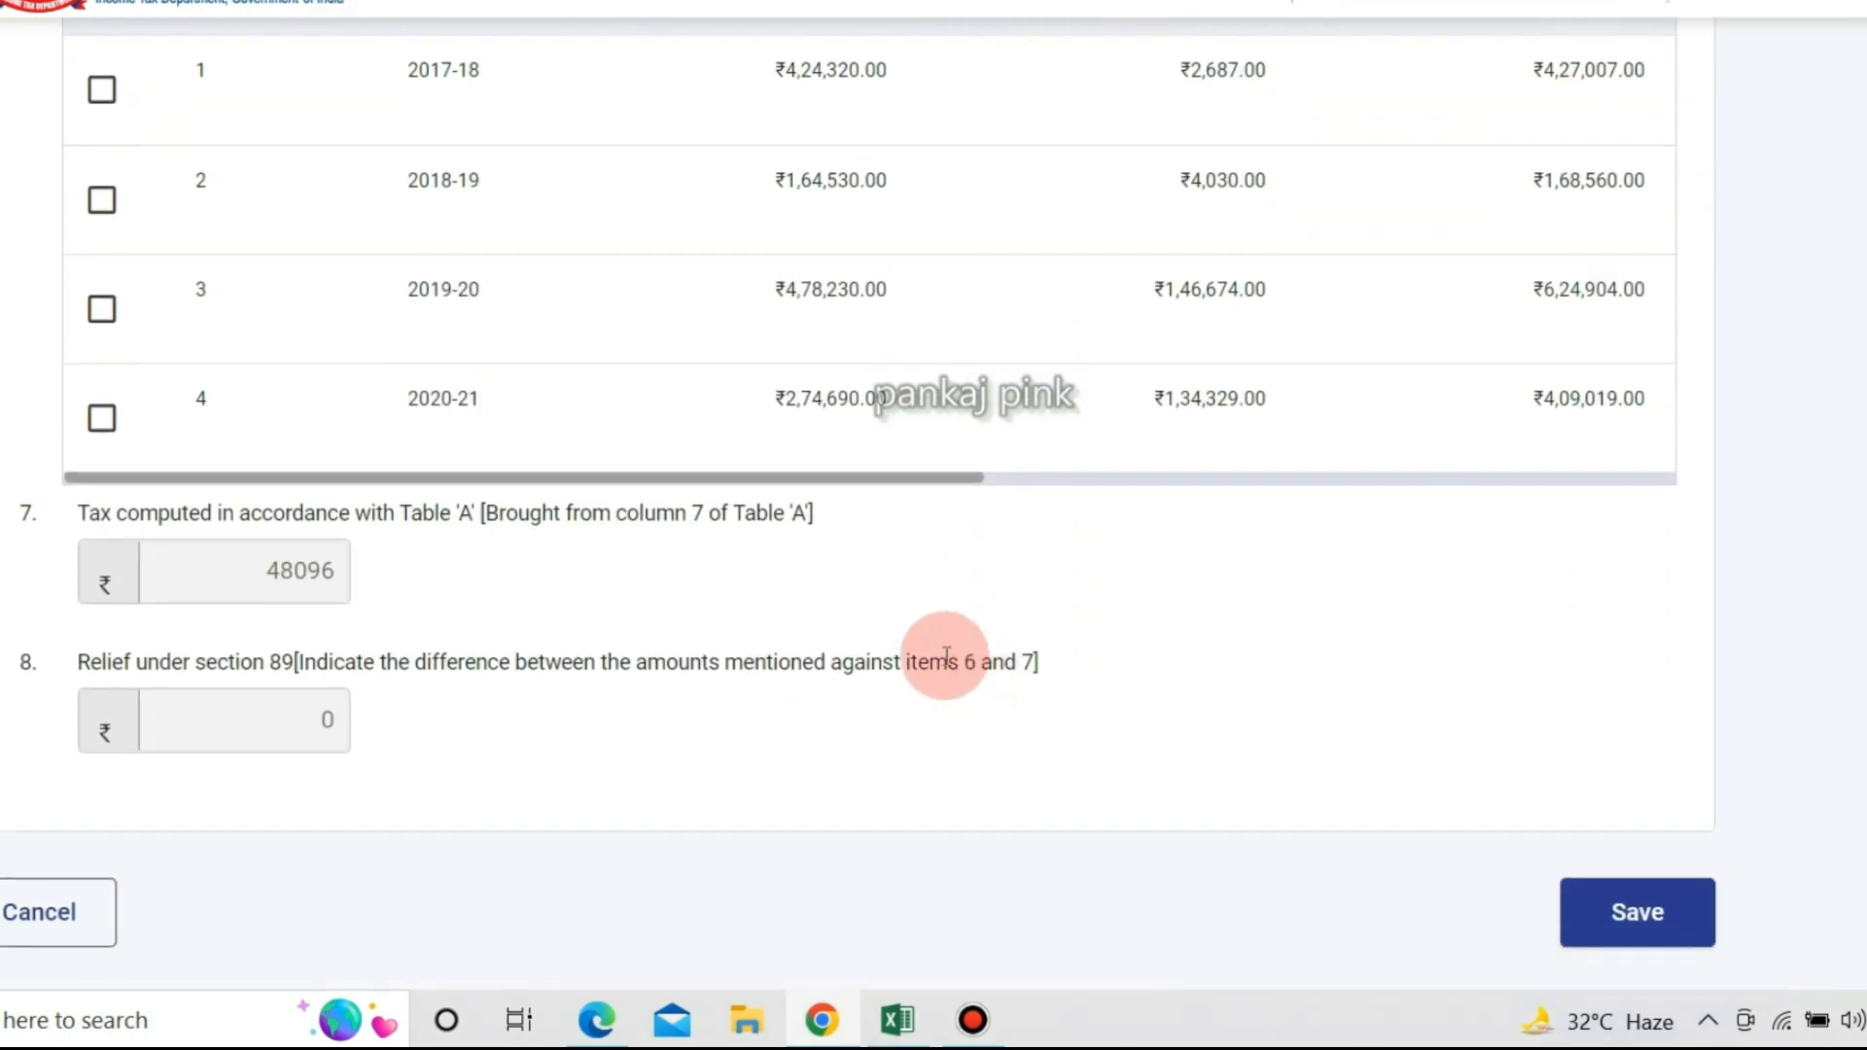
scroll(865, 575, up, 2)
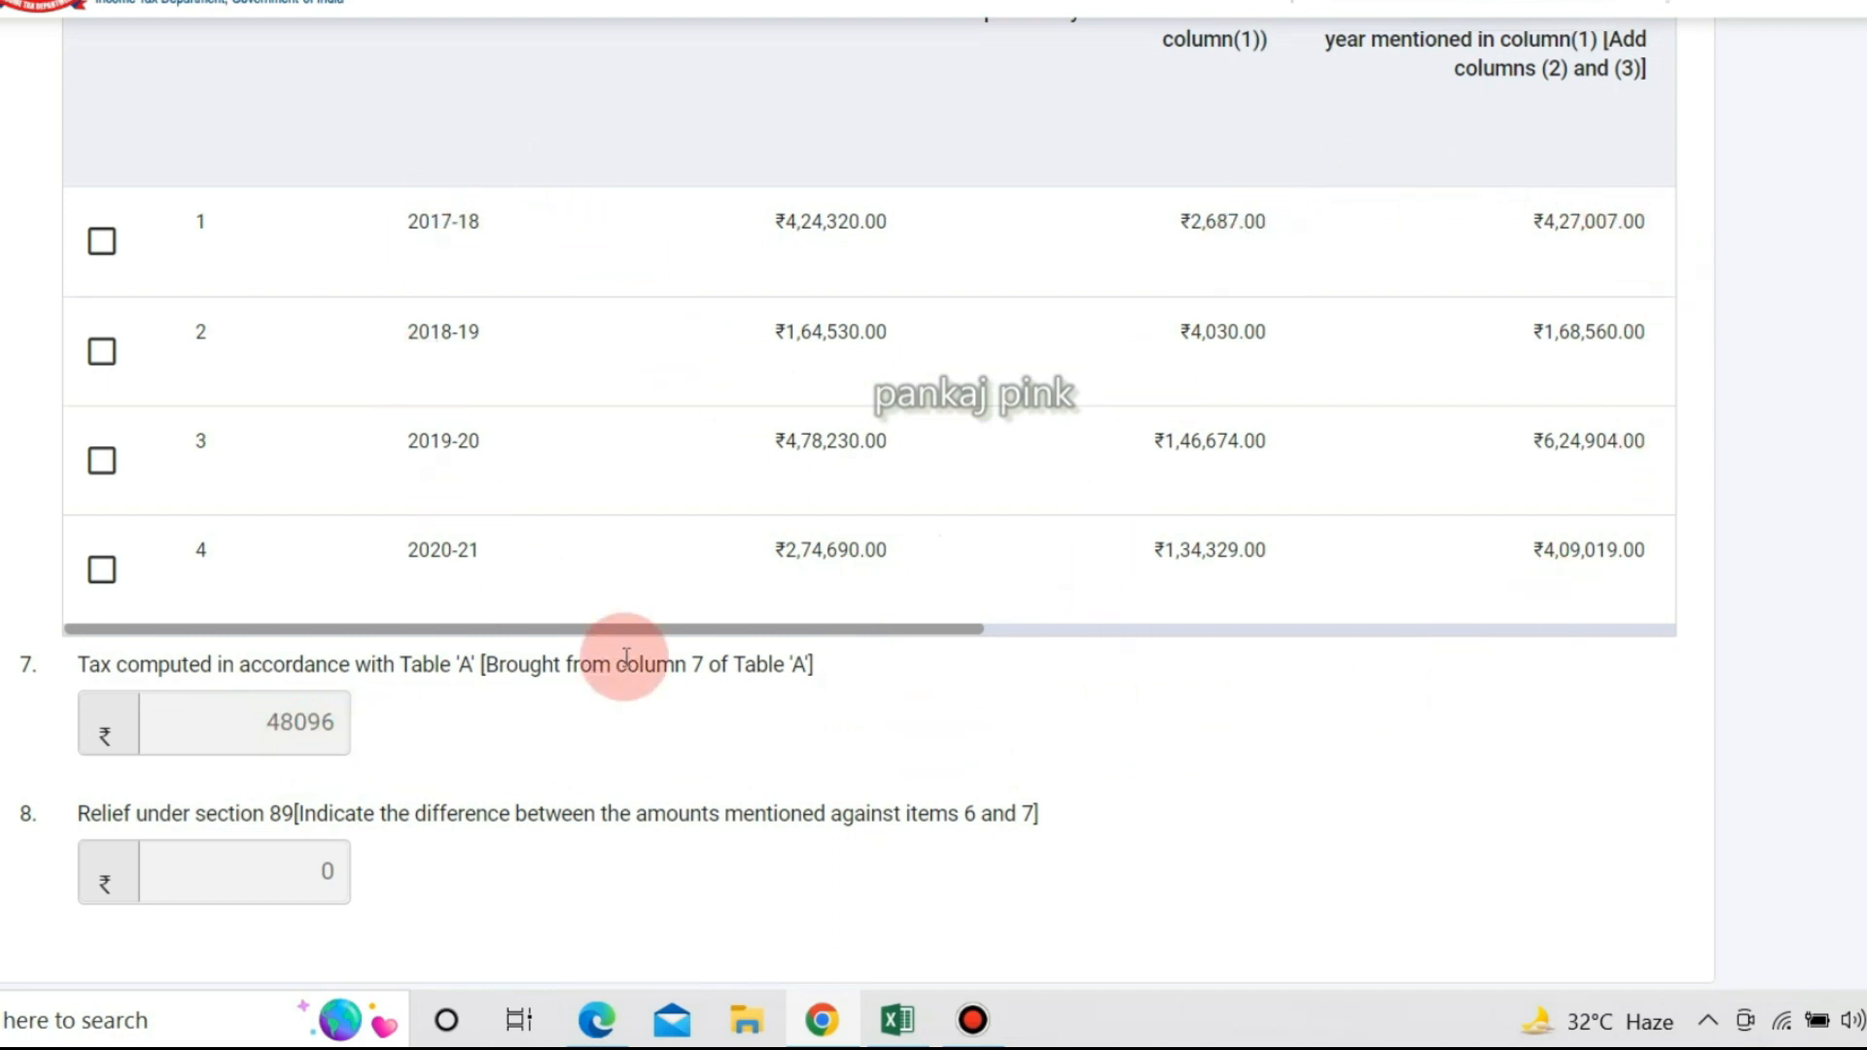
scroll(626, 657, up, 15)
scroll(624, 657, up, 3)
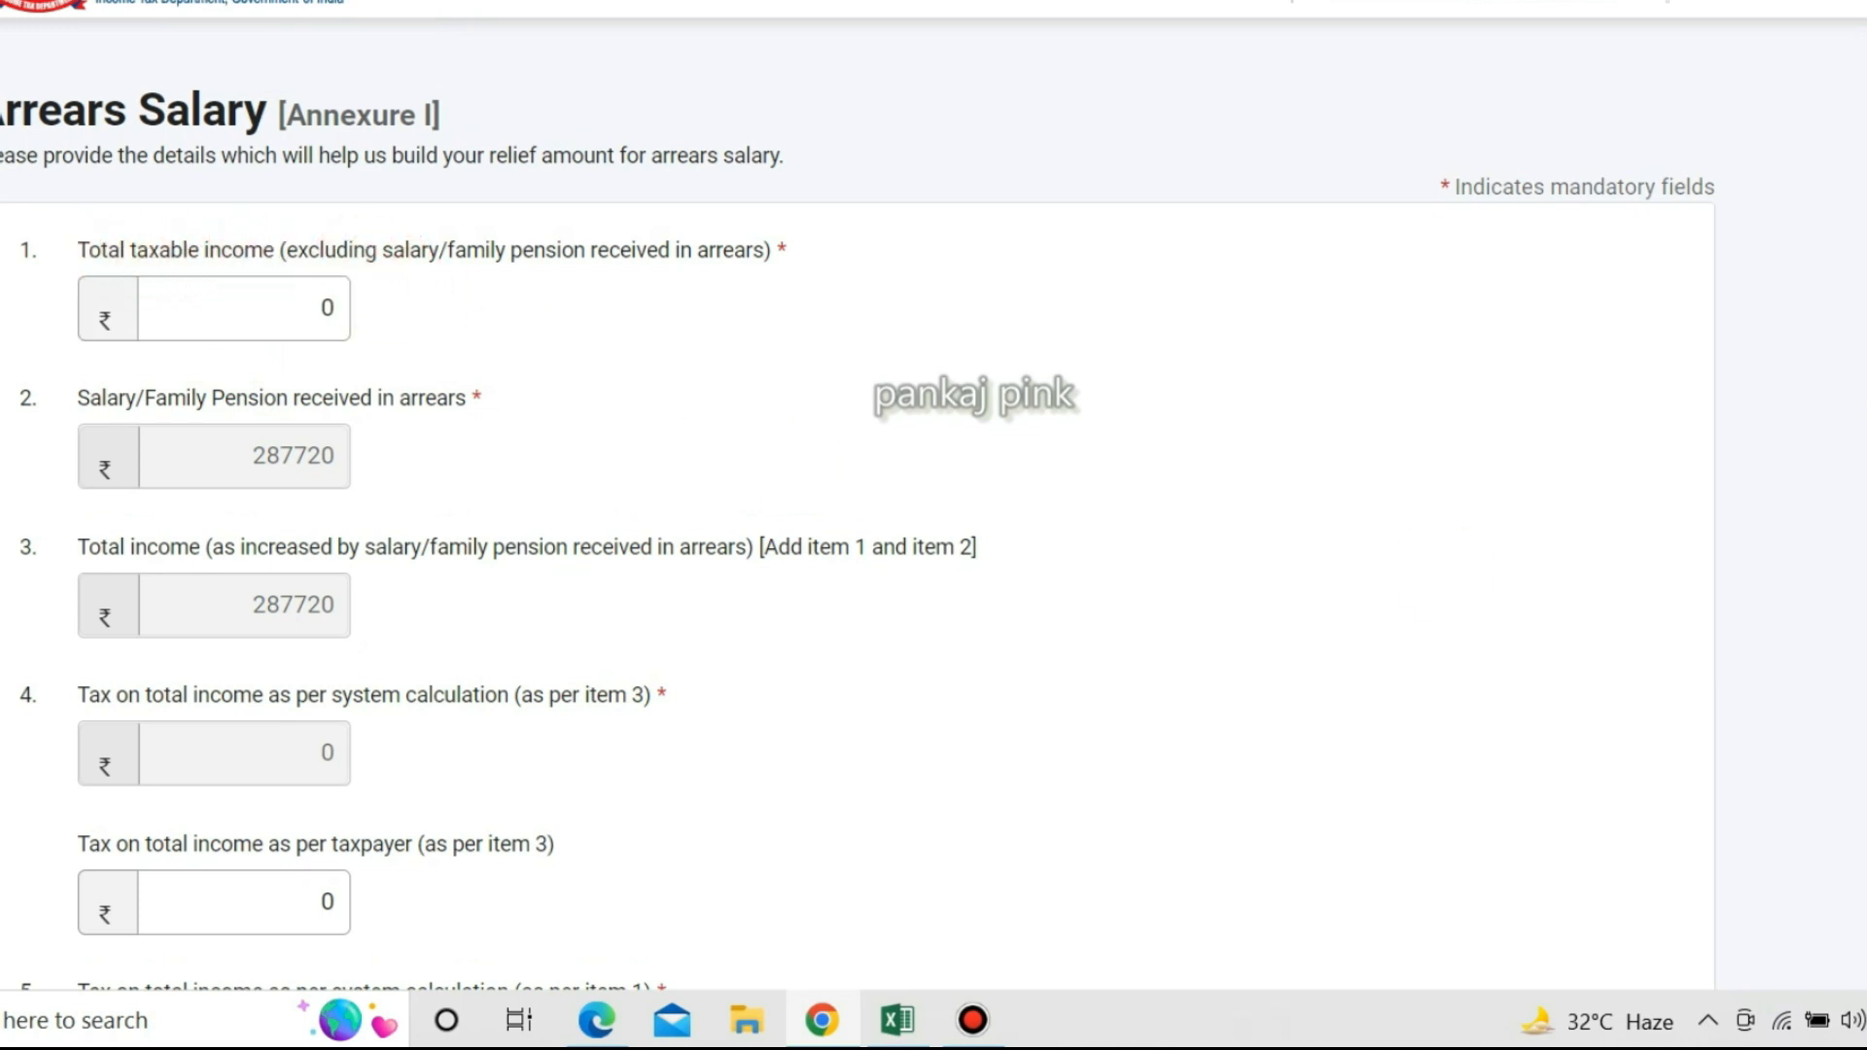
Enter 5,47,120 as total taxable income and verify total income 834840 against the spreadsheet.
key(alt+Tab)
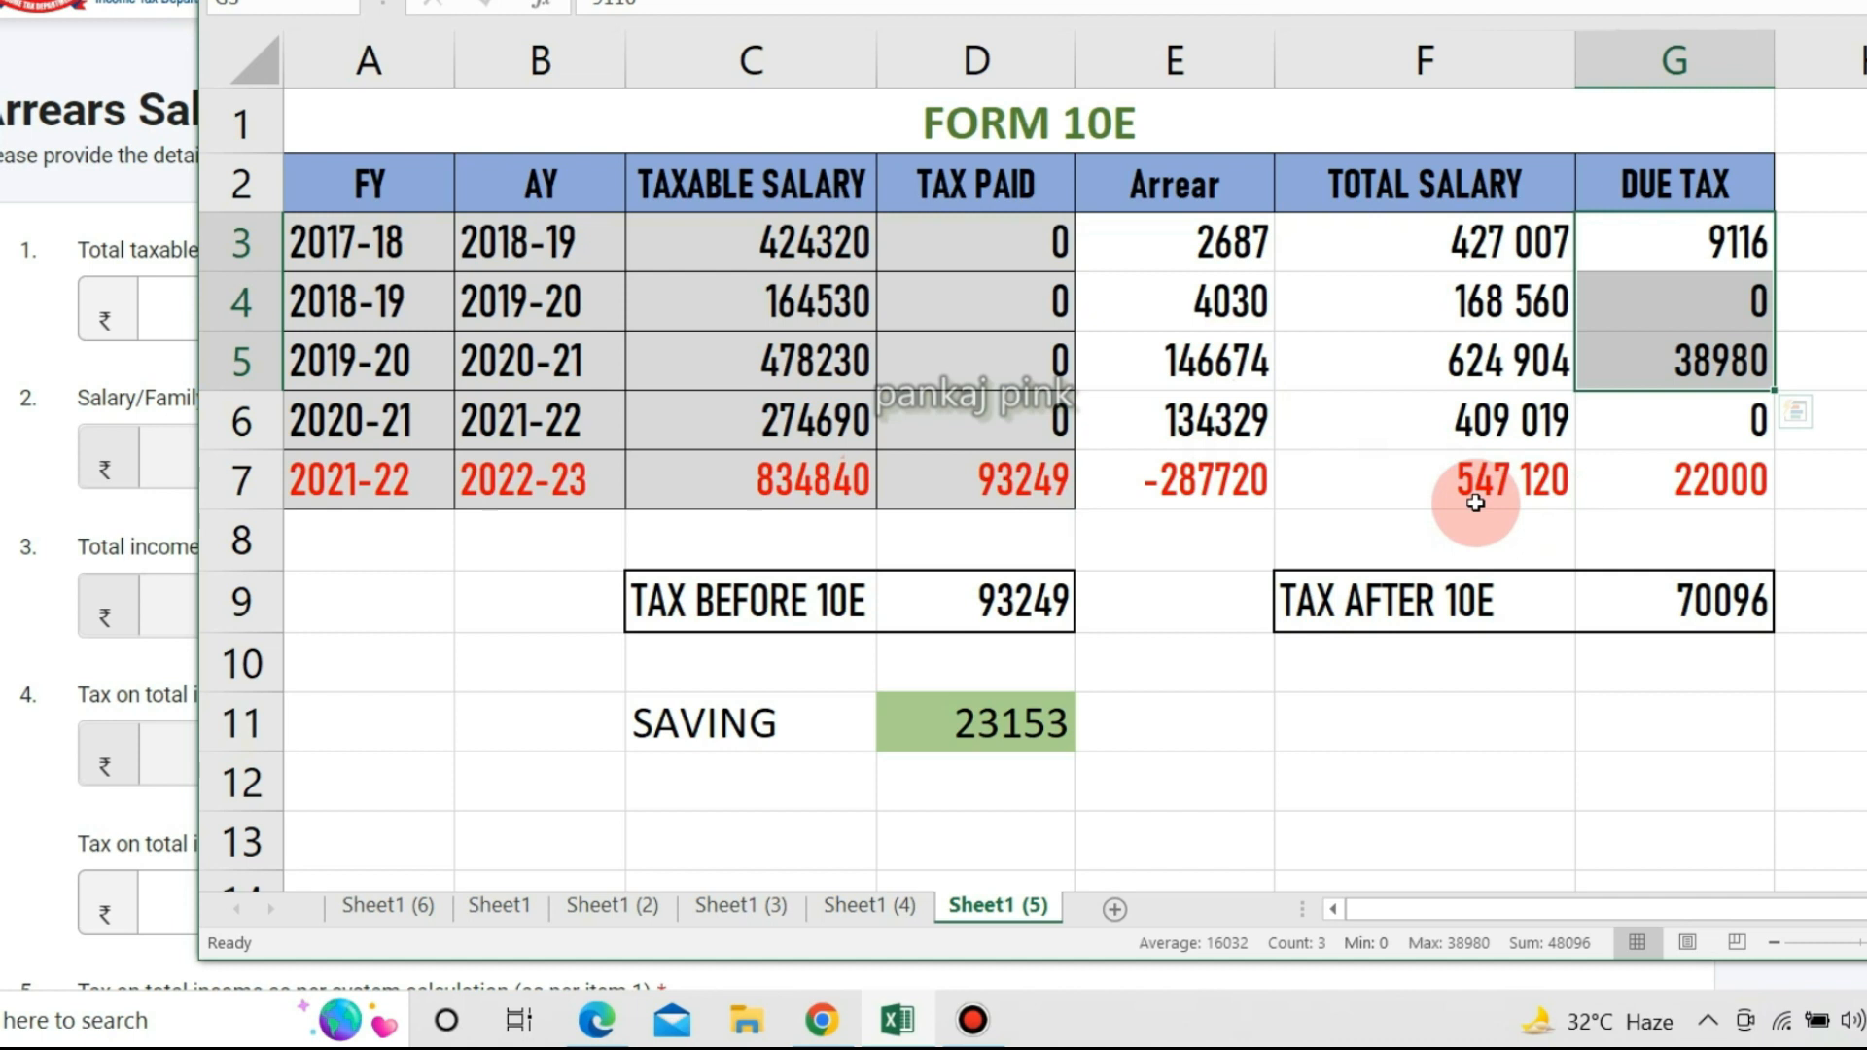
click(21, 464)
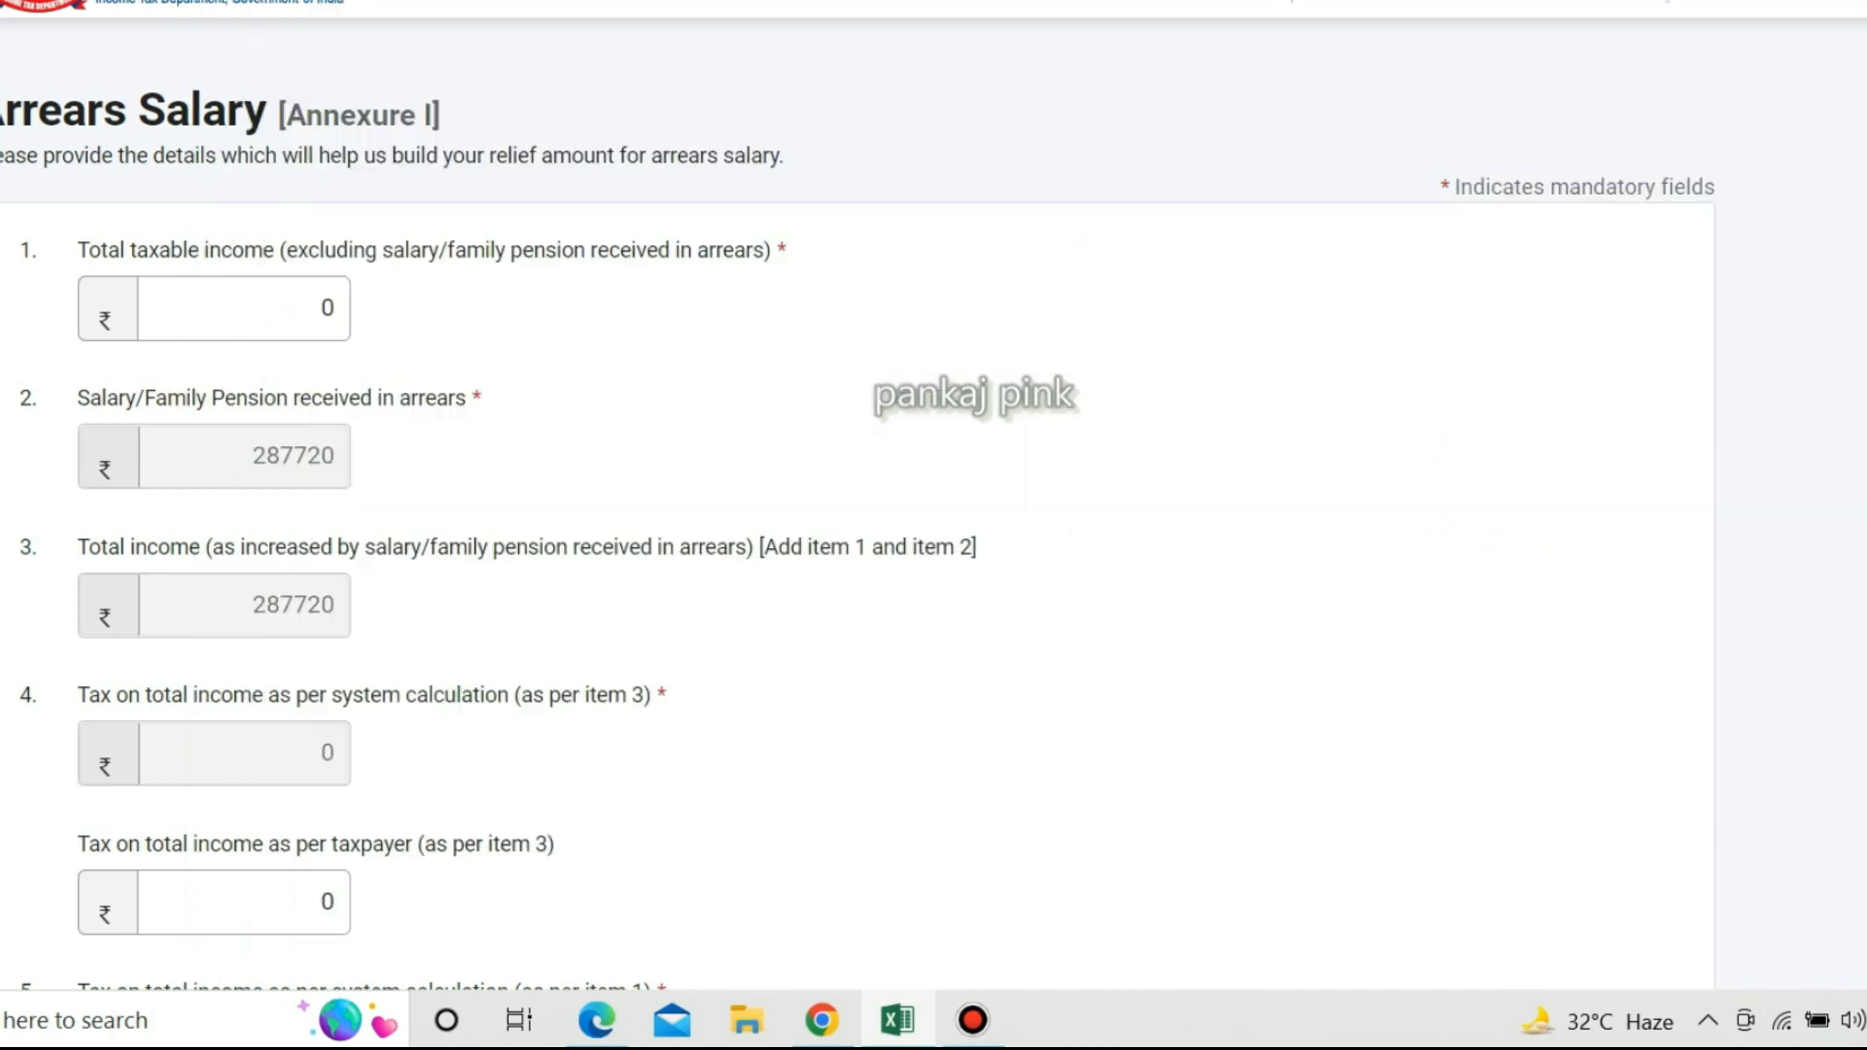
click(159, 317)
text(547120)
click(1247, 287)
click(249, 308)
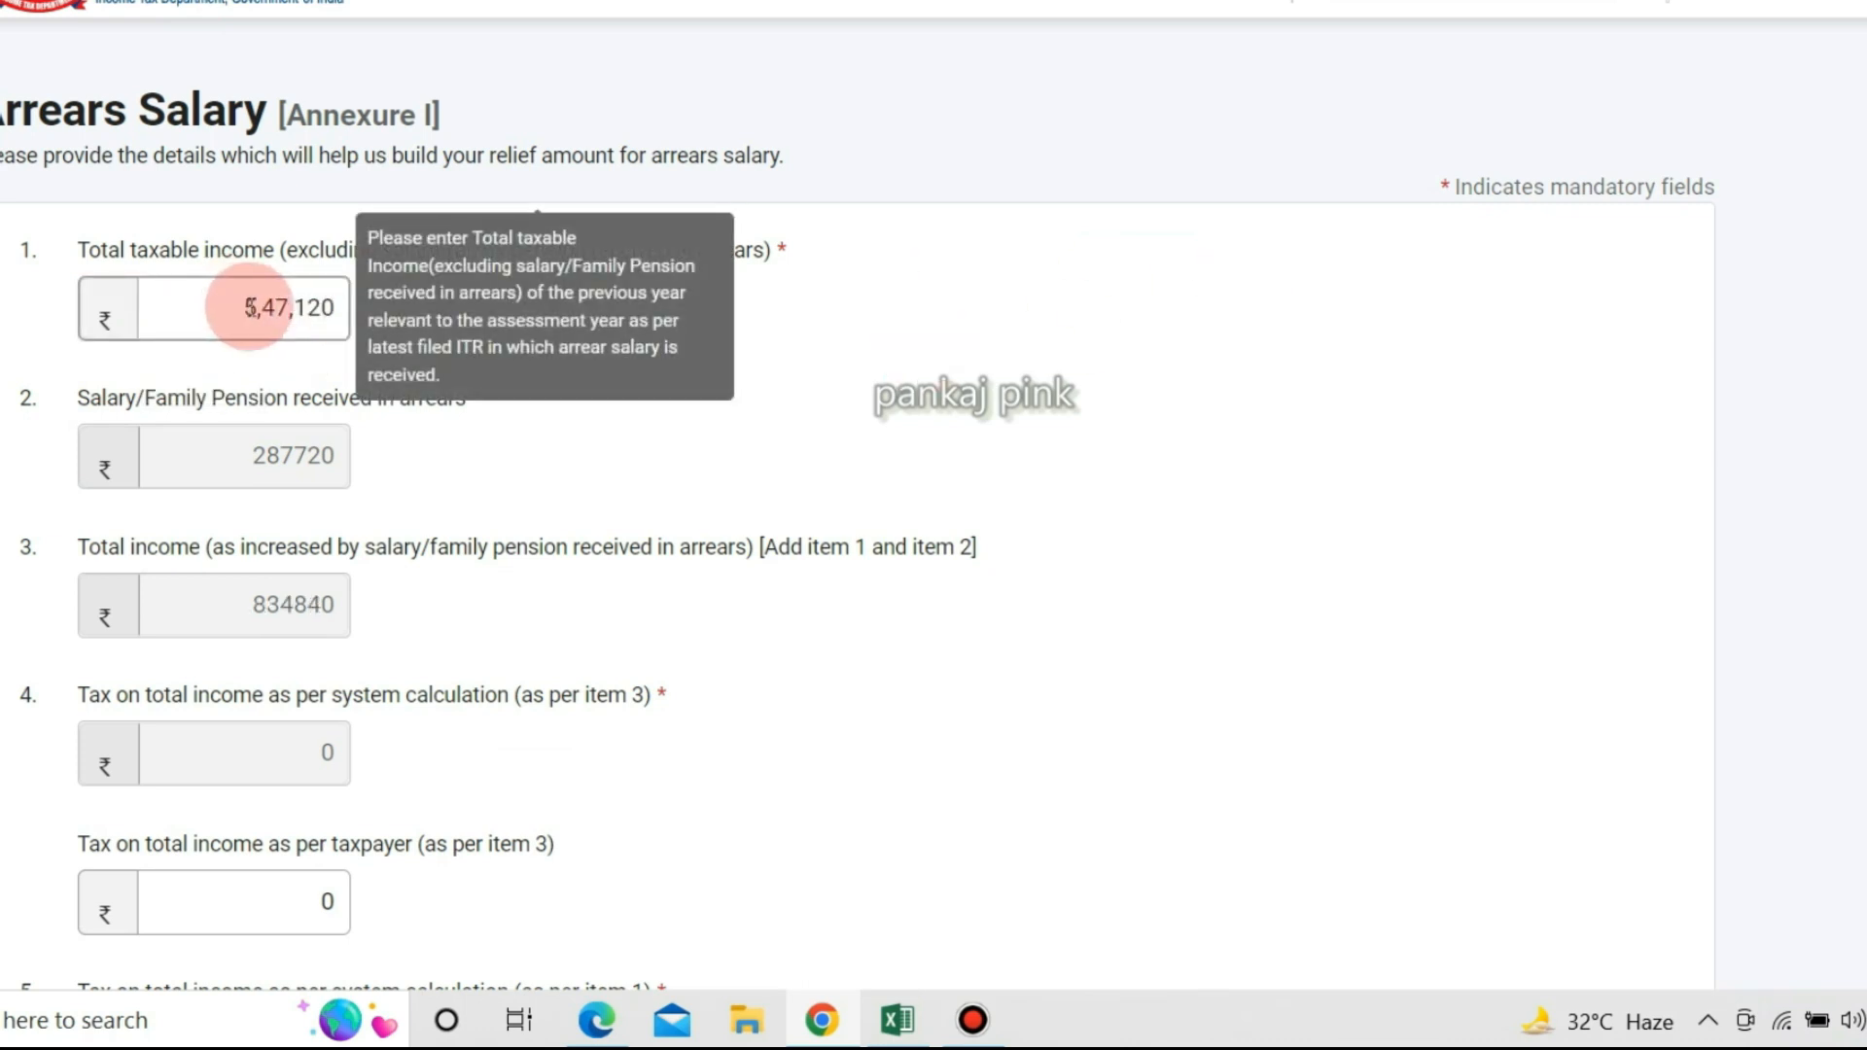
click(311, 455)
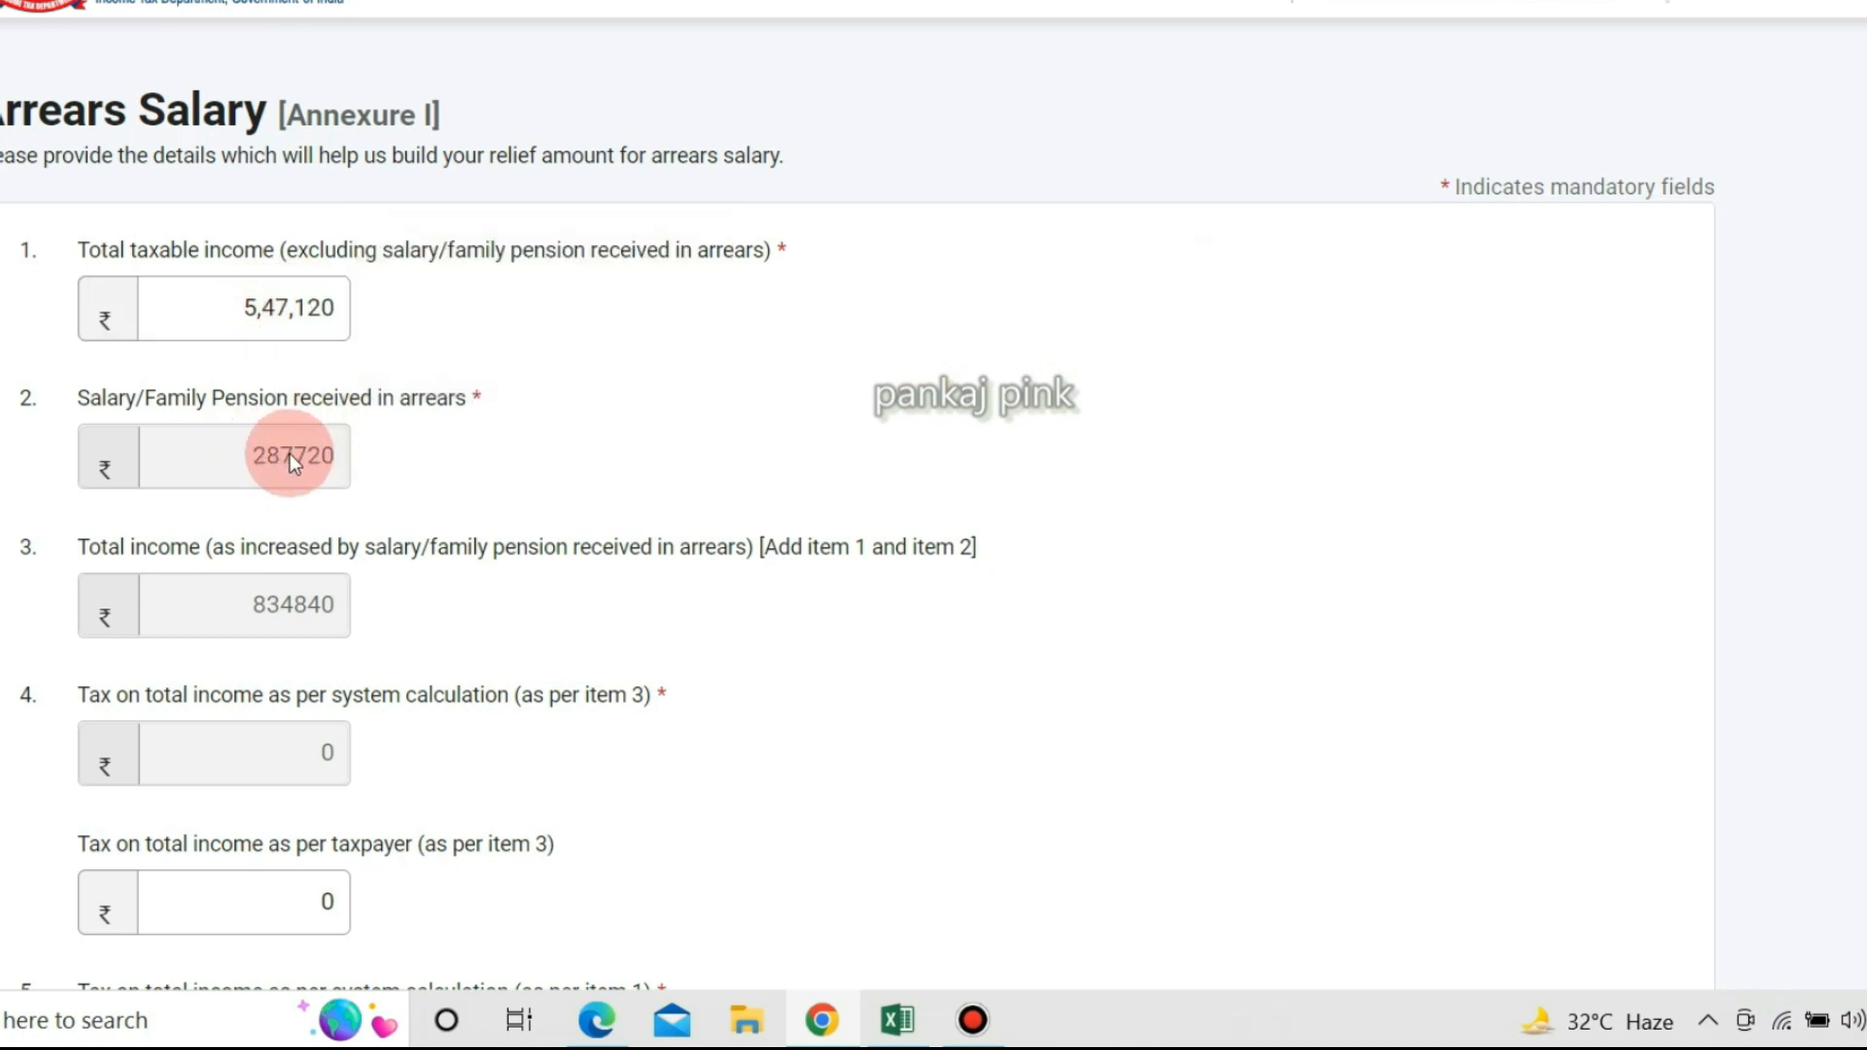
click(335, 317)
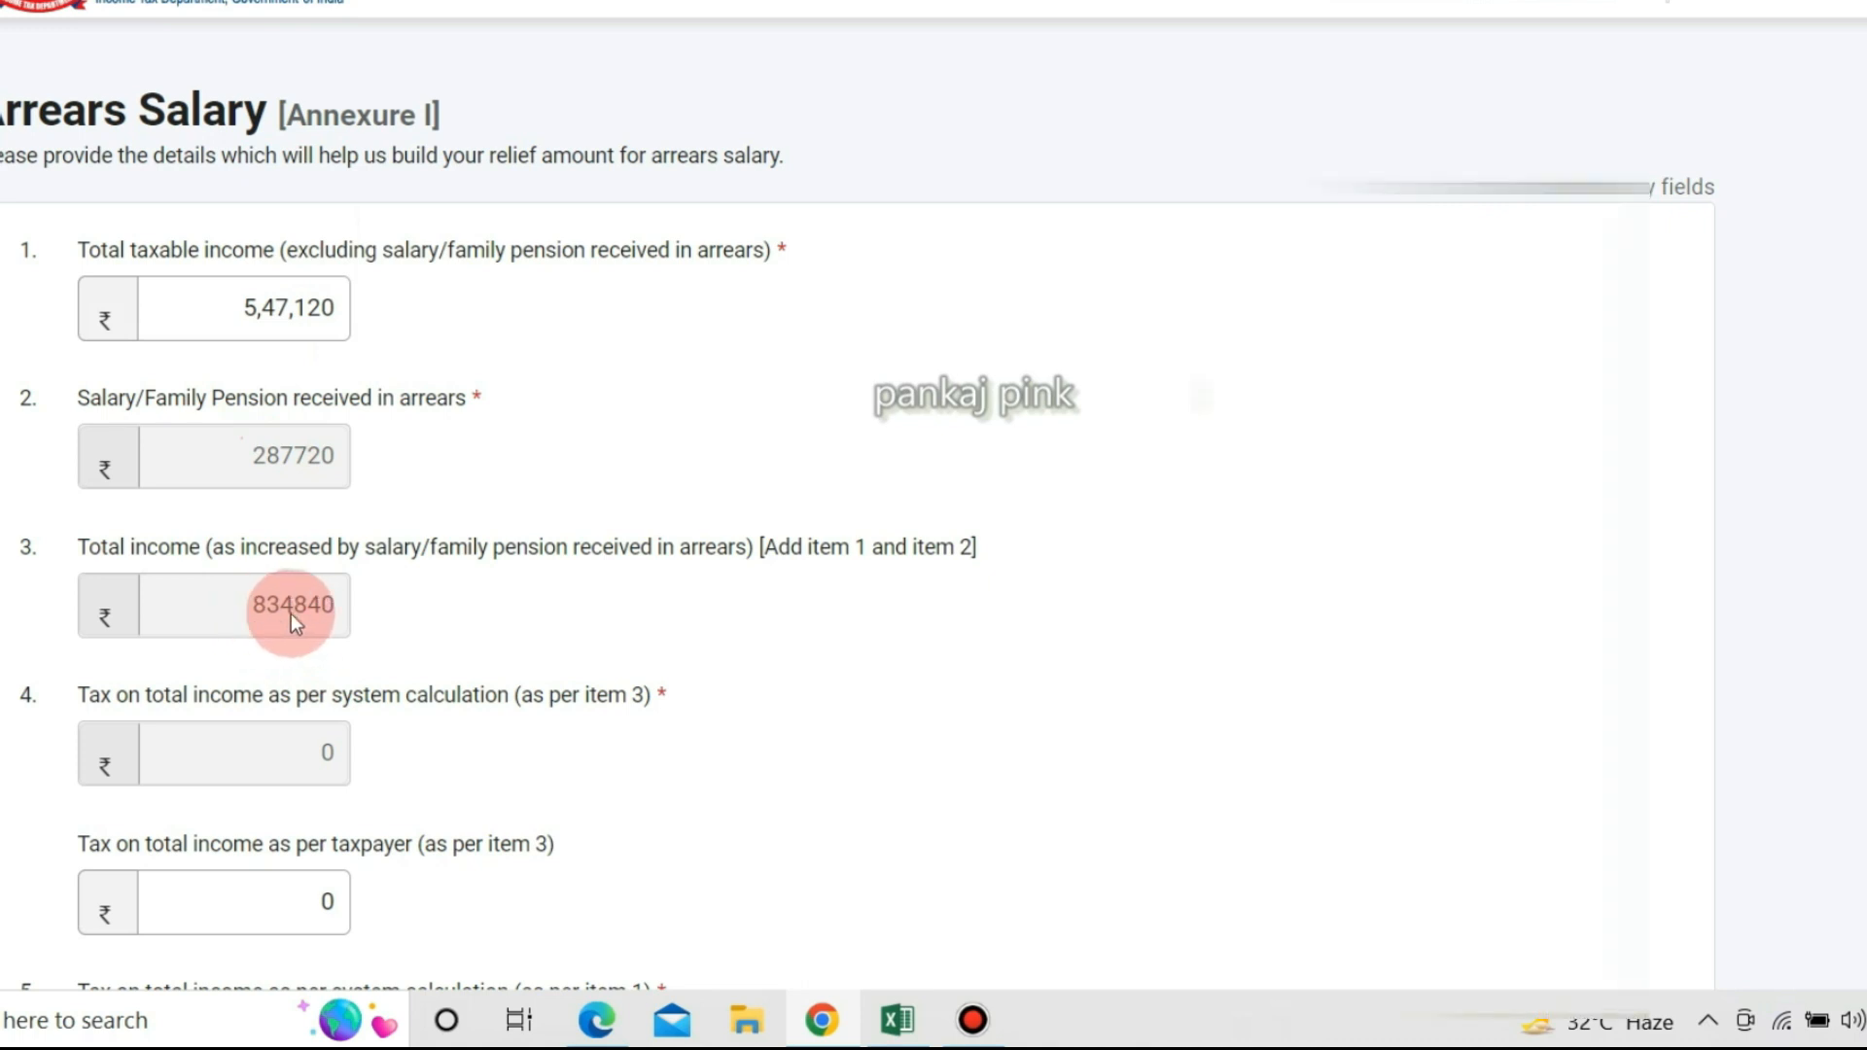
key(alt+Tab)
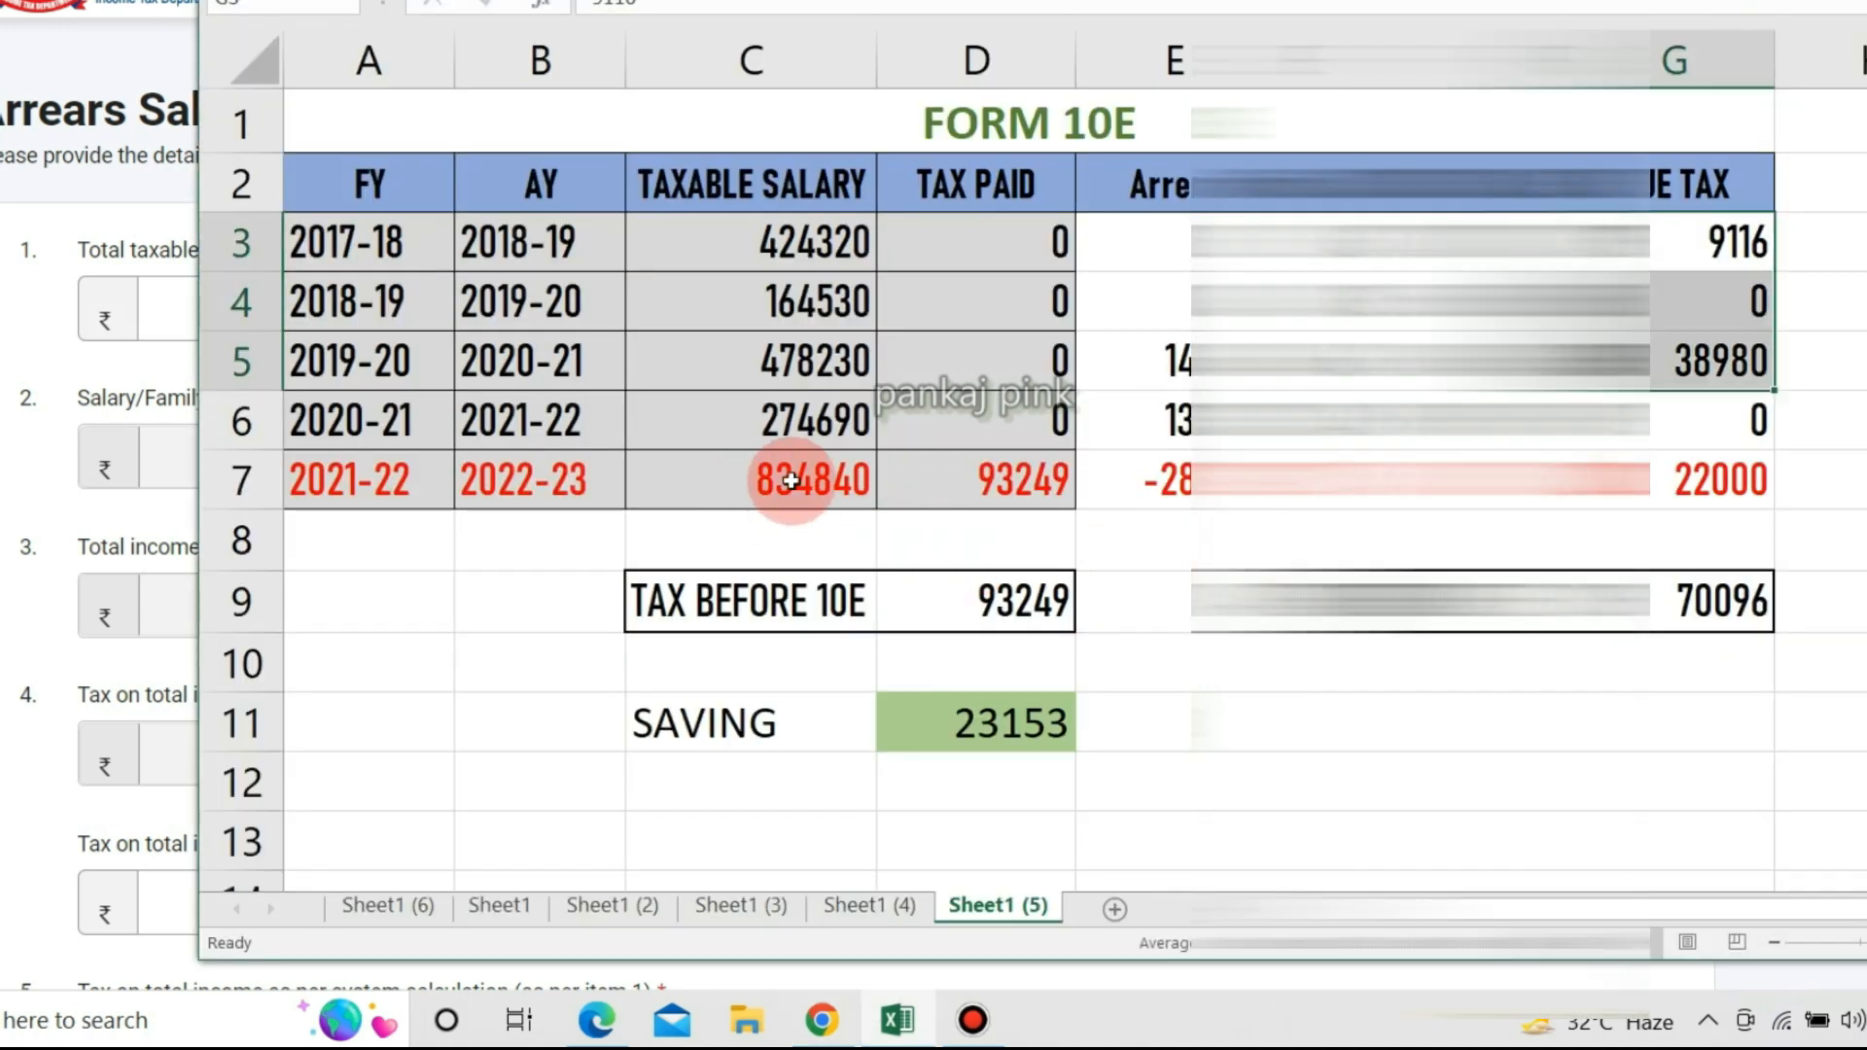
click(81, 661)
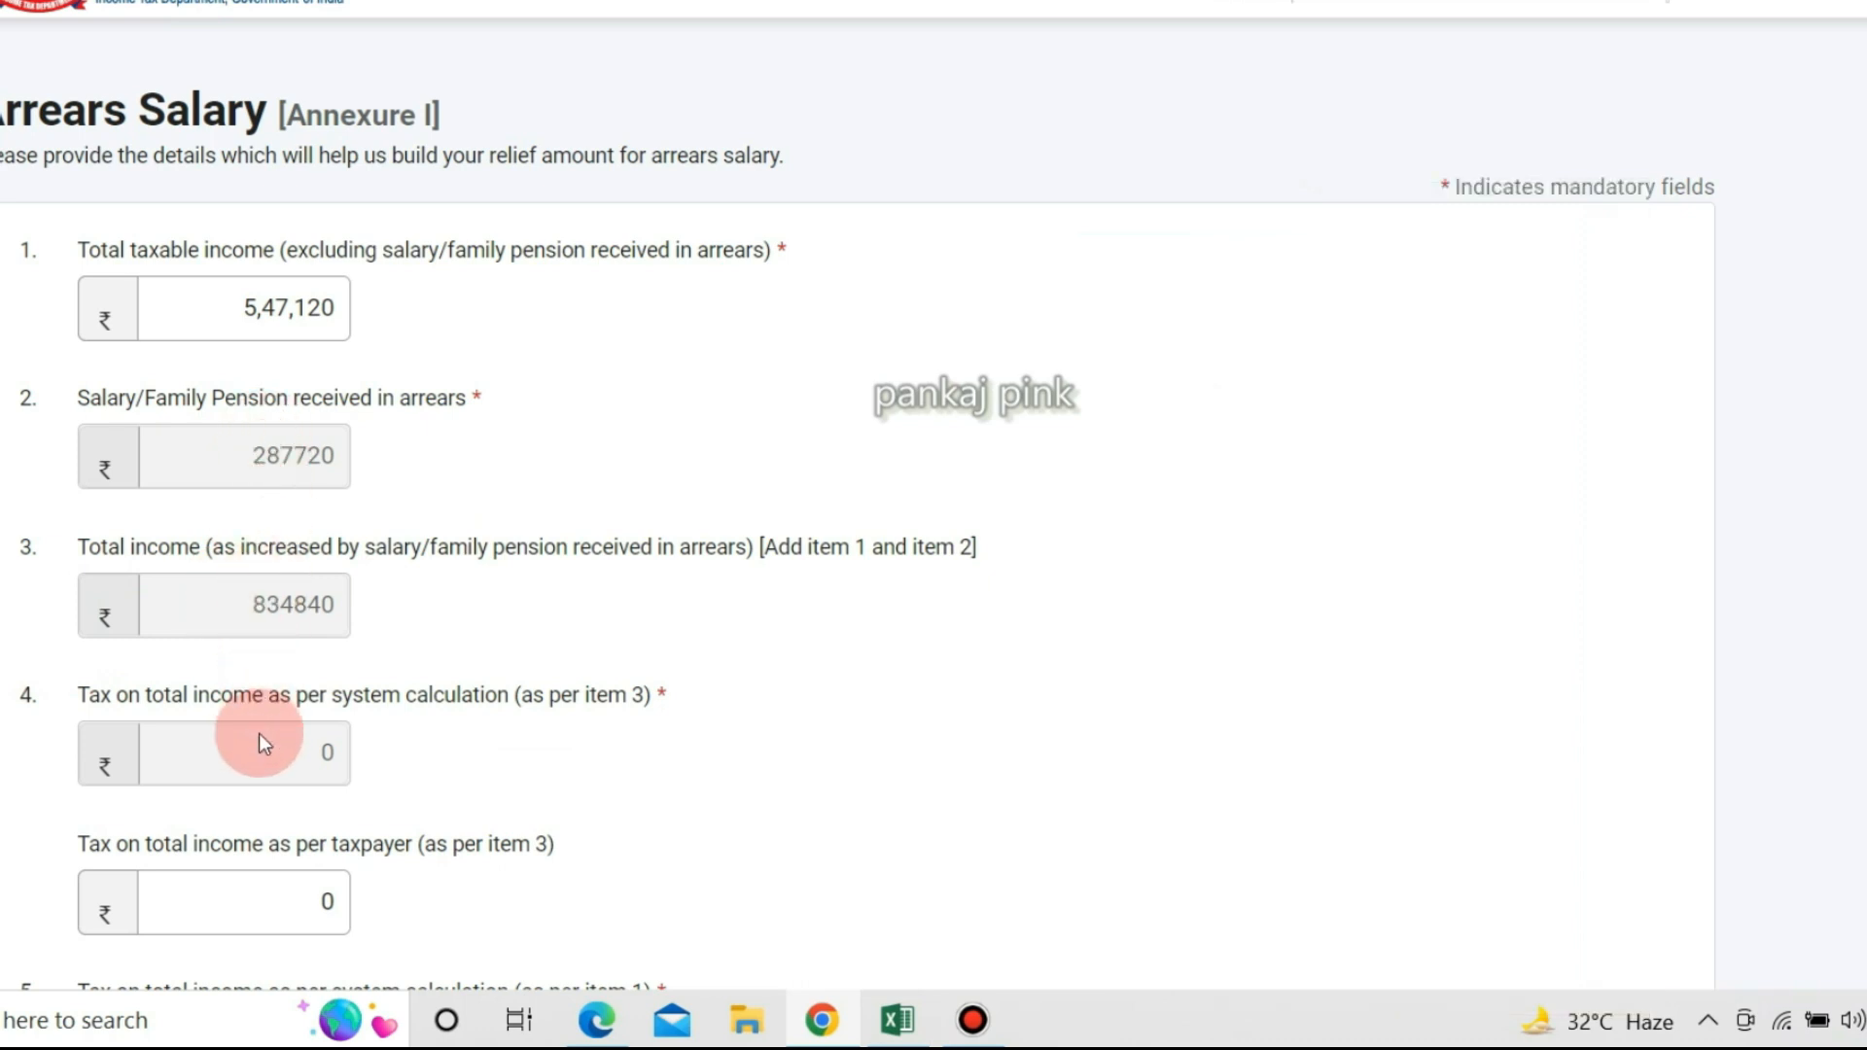
scroll(259, 733, down, 3)
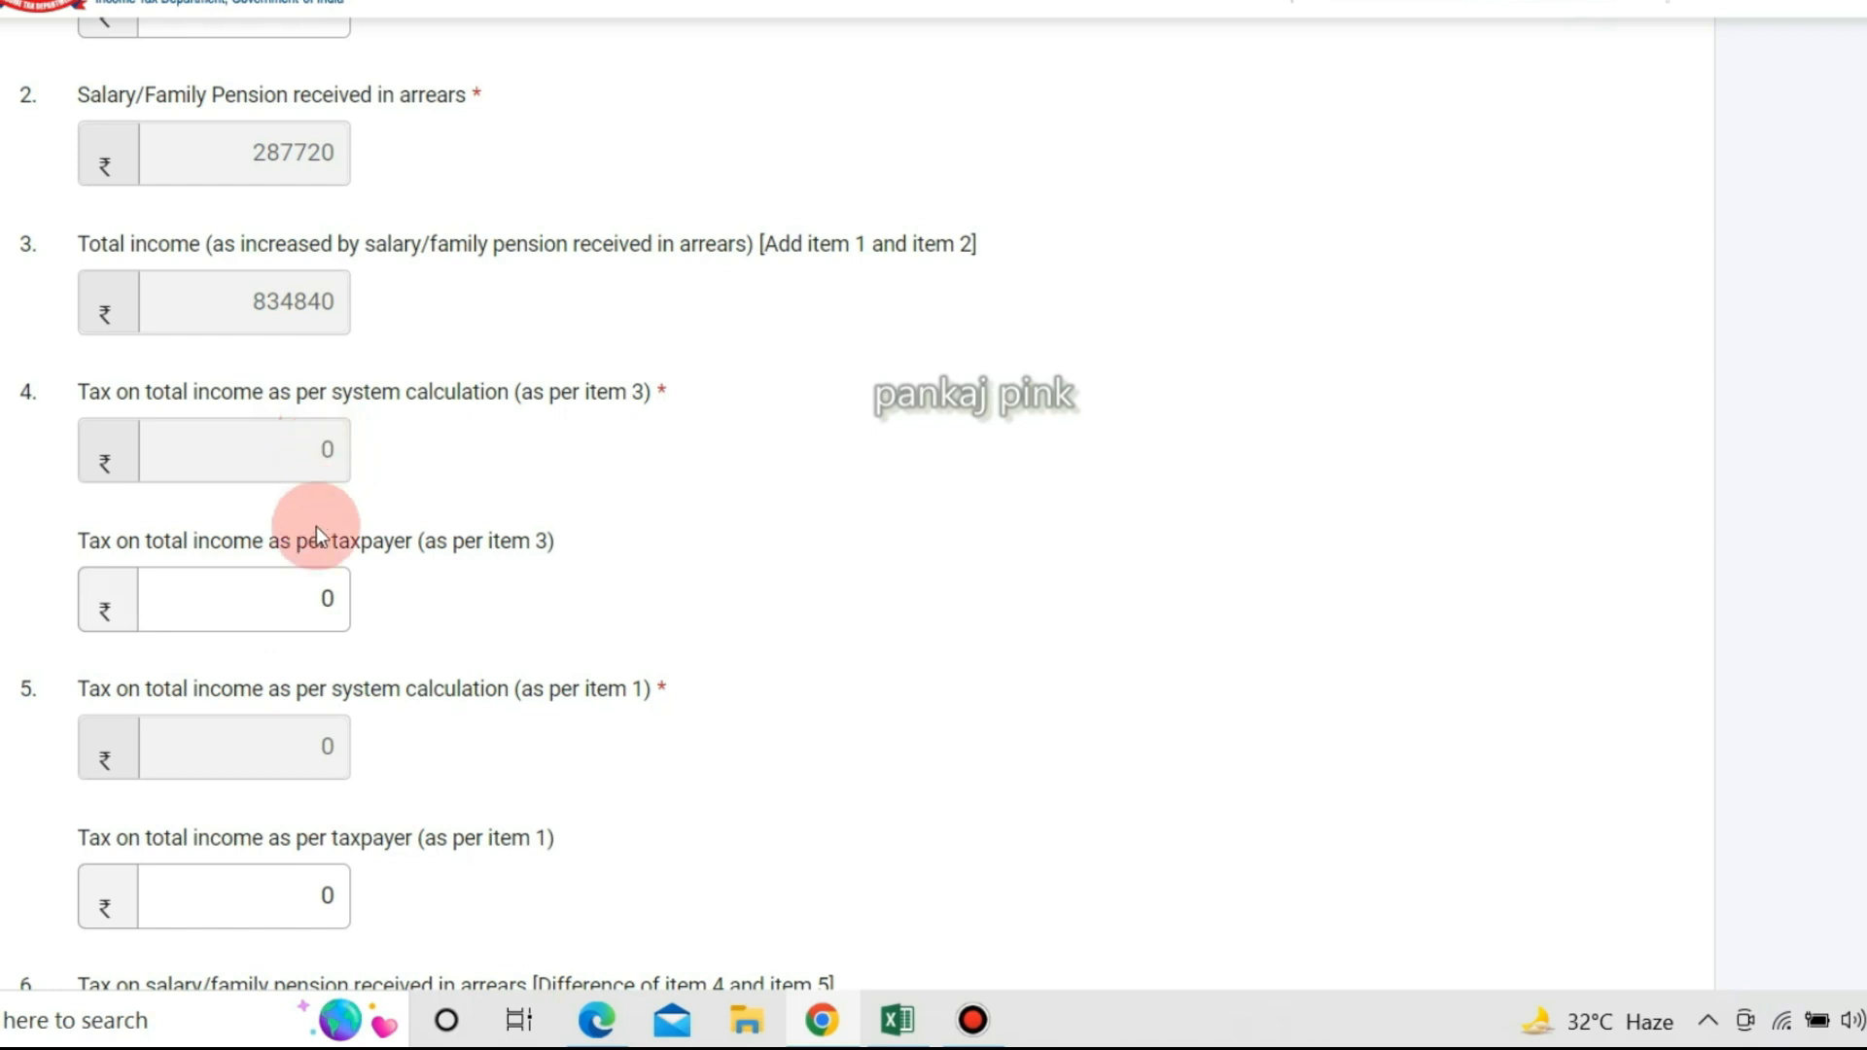
click(299, 597)
click(299, 597)
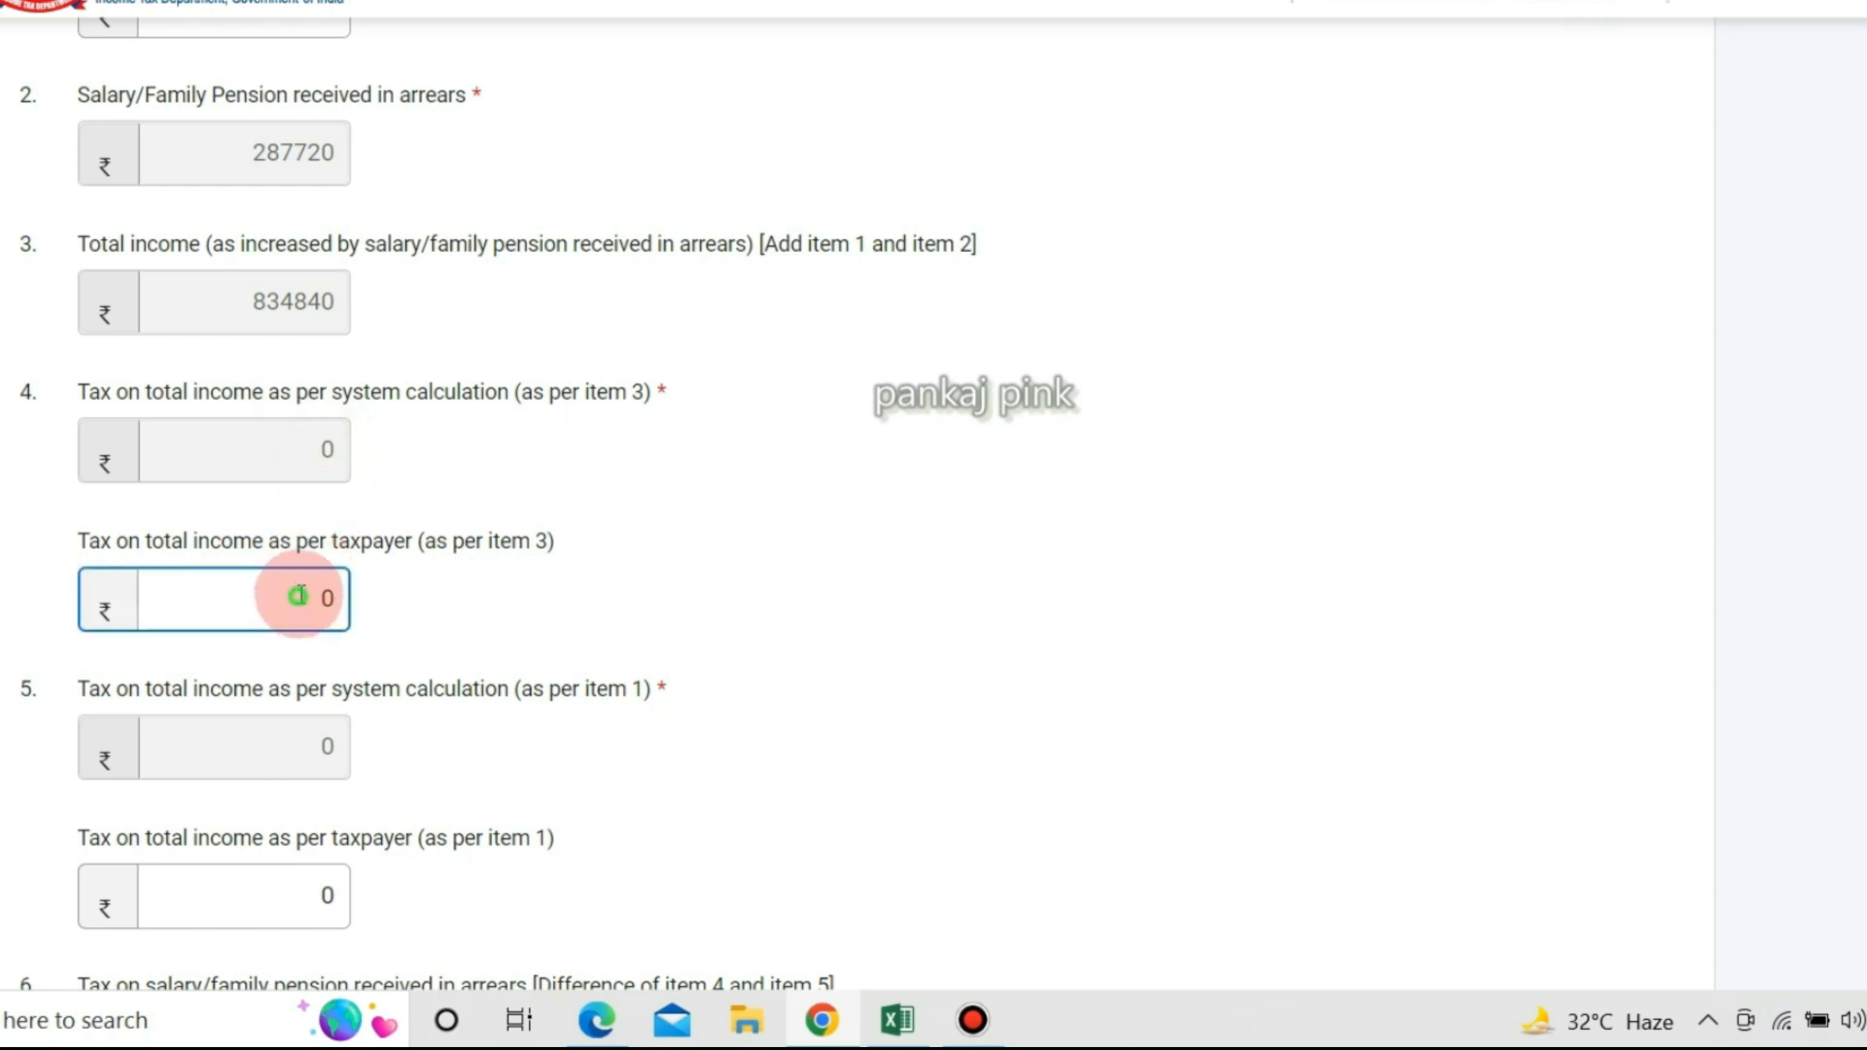
drag(299, 597, 342, 589)
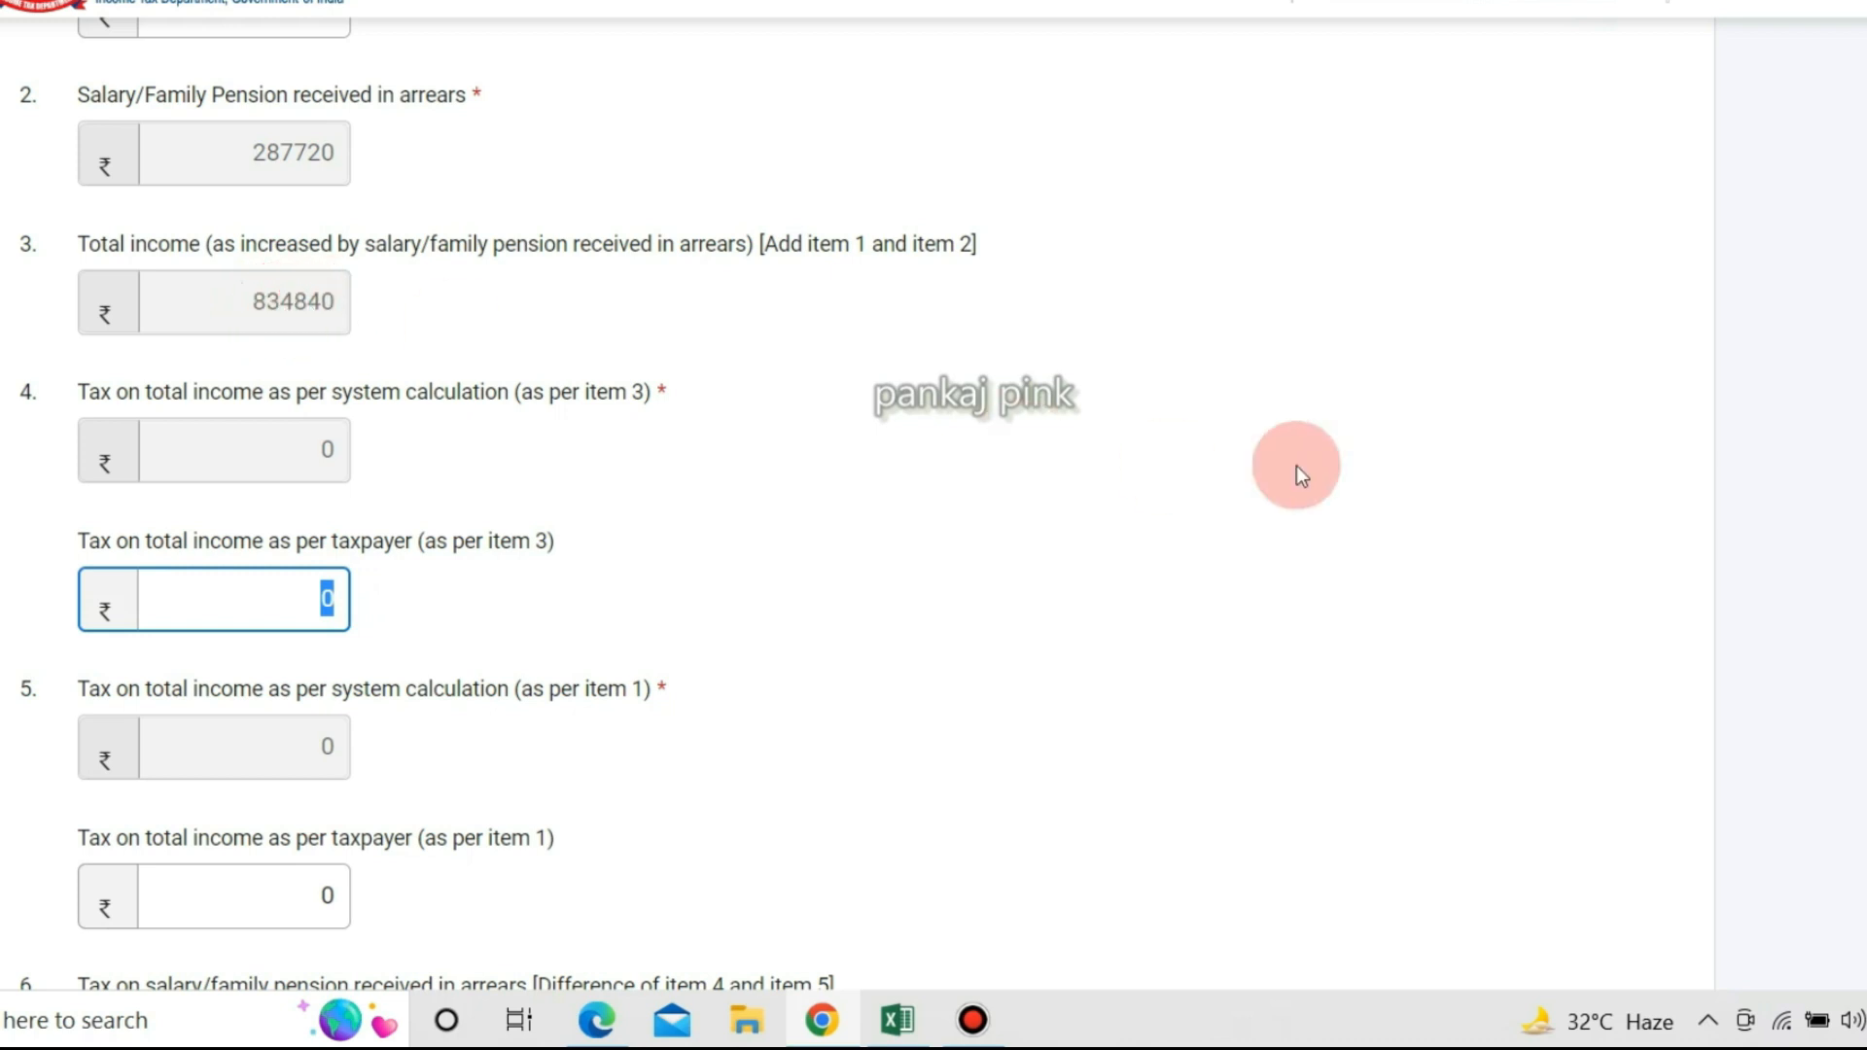
Check the salary statement PDF, then enter 93,249 as the taxpayer's tax on total income for item 3.
key(alt+Tab)
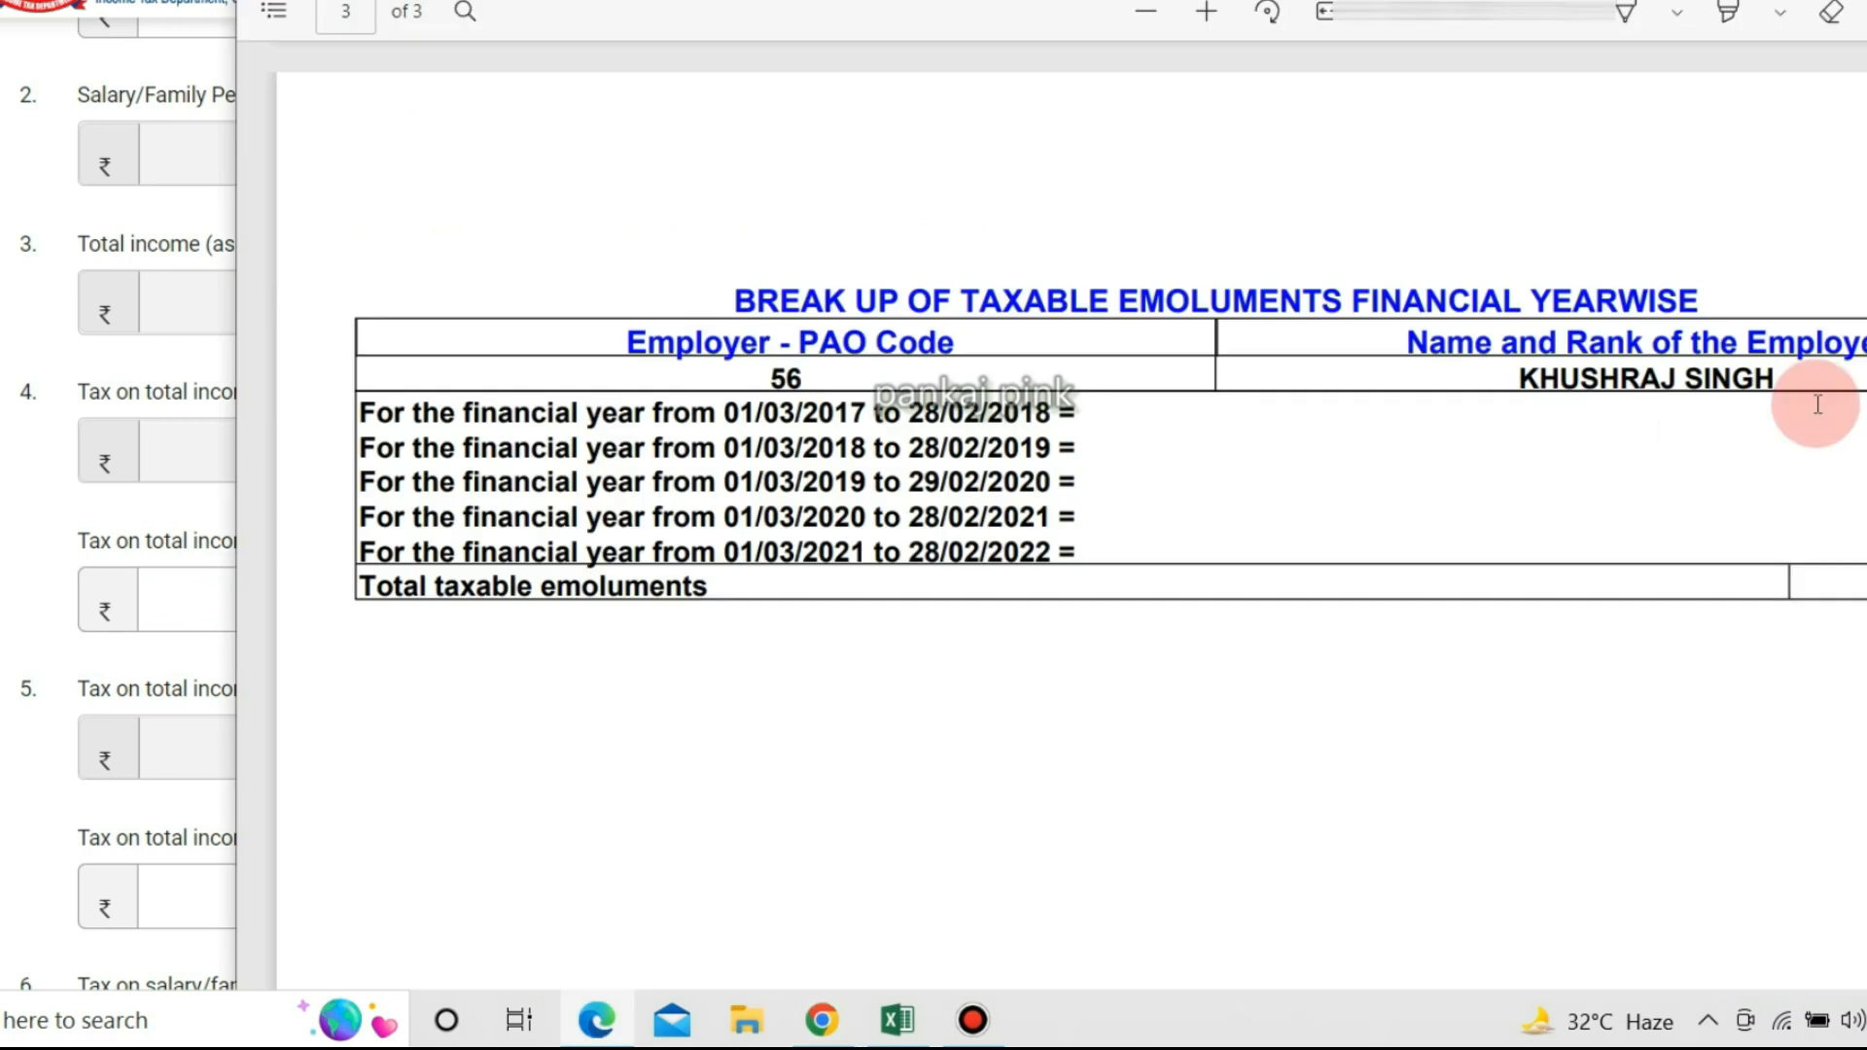
scroll(1596, 475, up, 2)
scroll(1595, 475, up, 20)
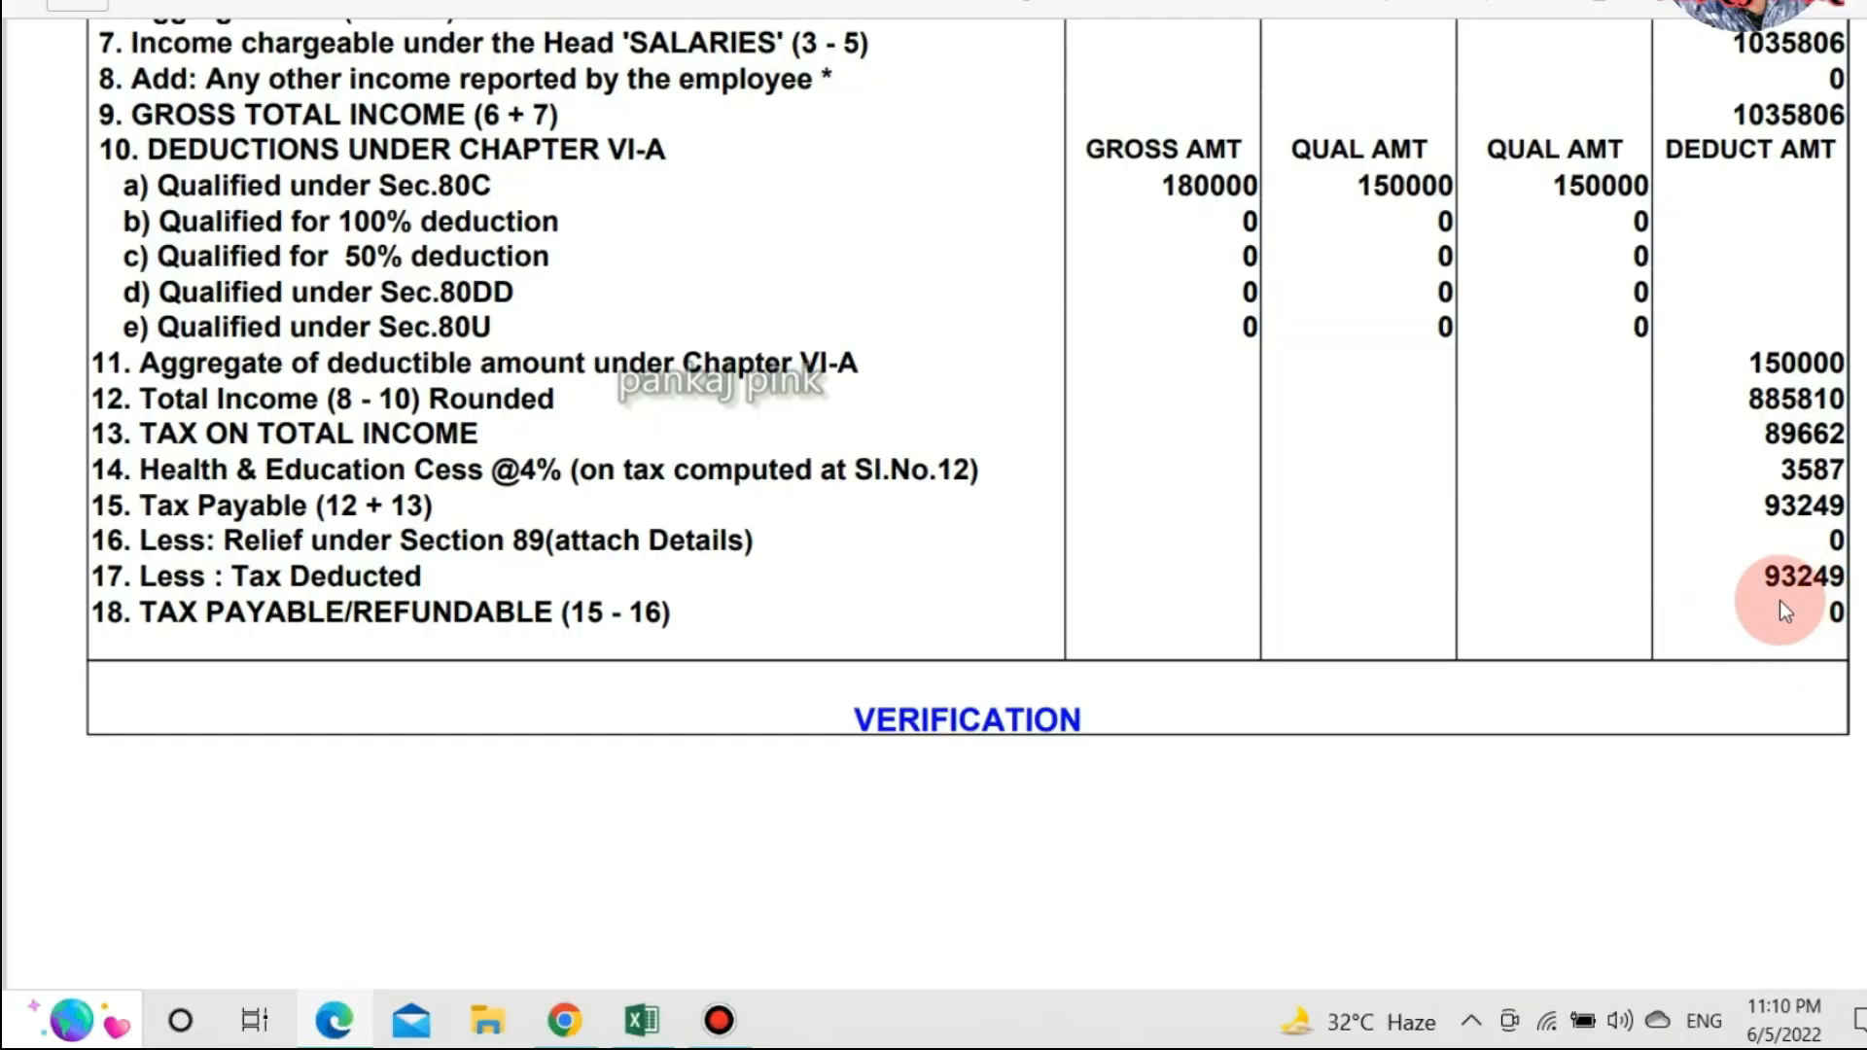
key(alt+Tab)
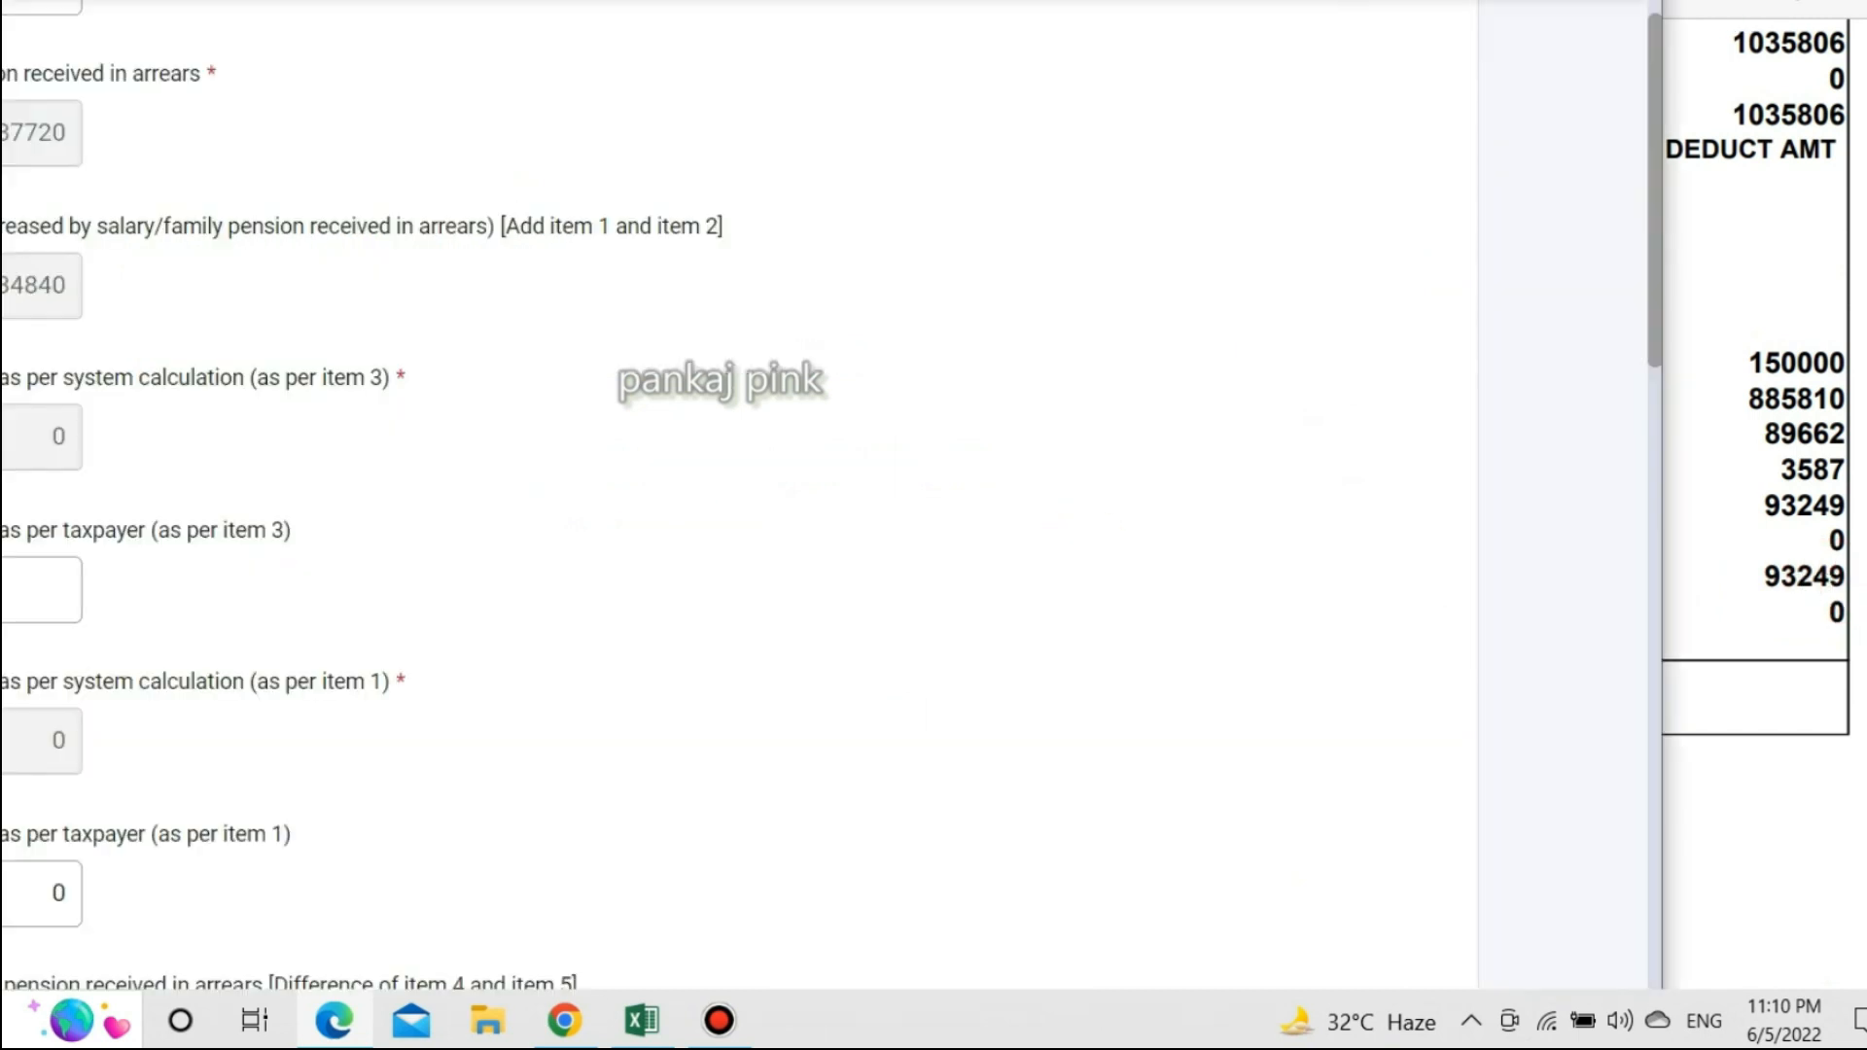
click(199, 655)
text(9)
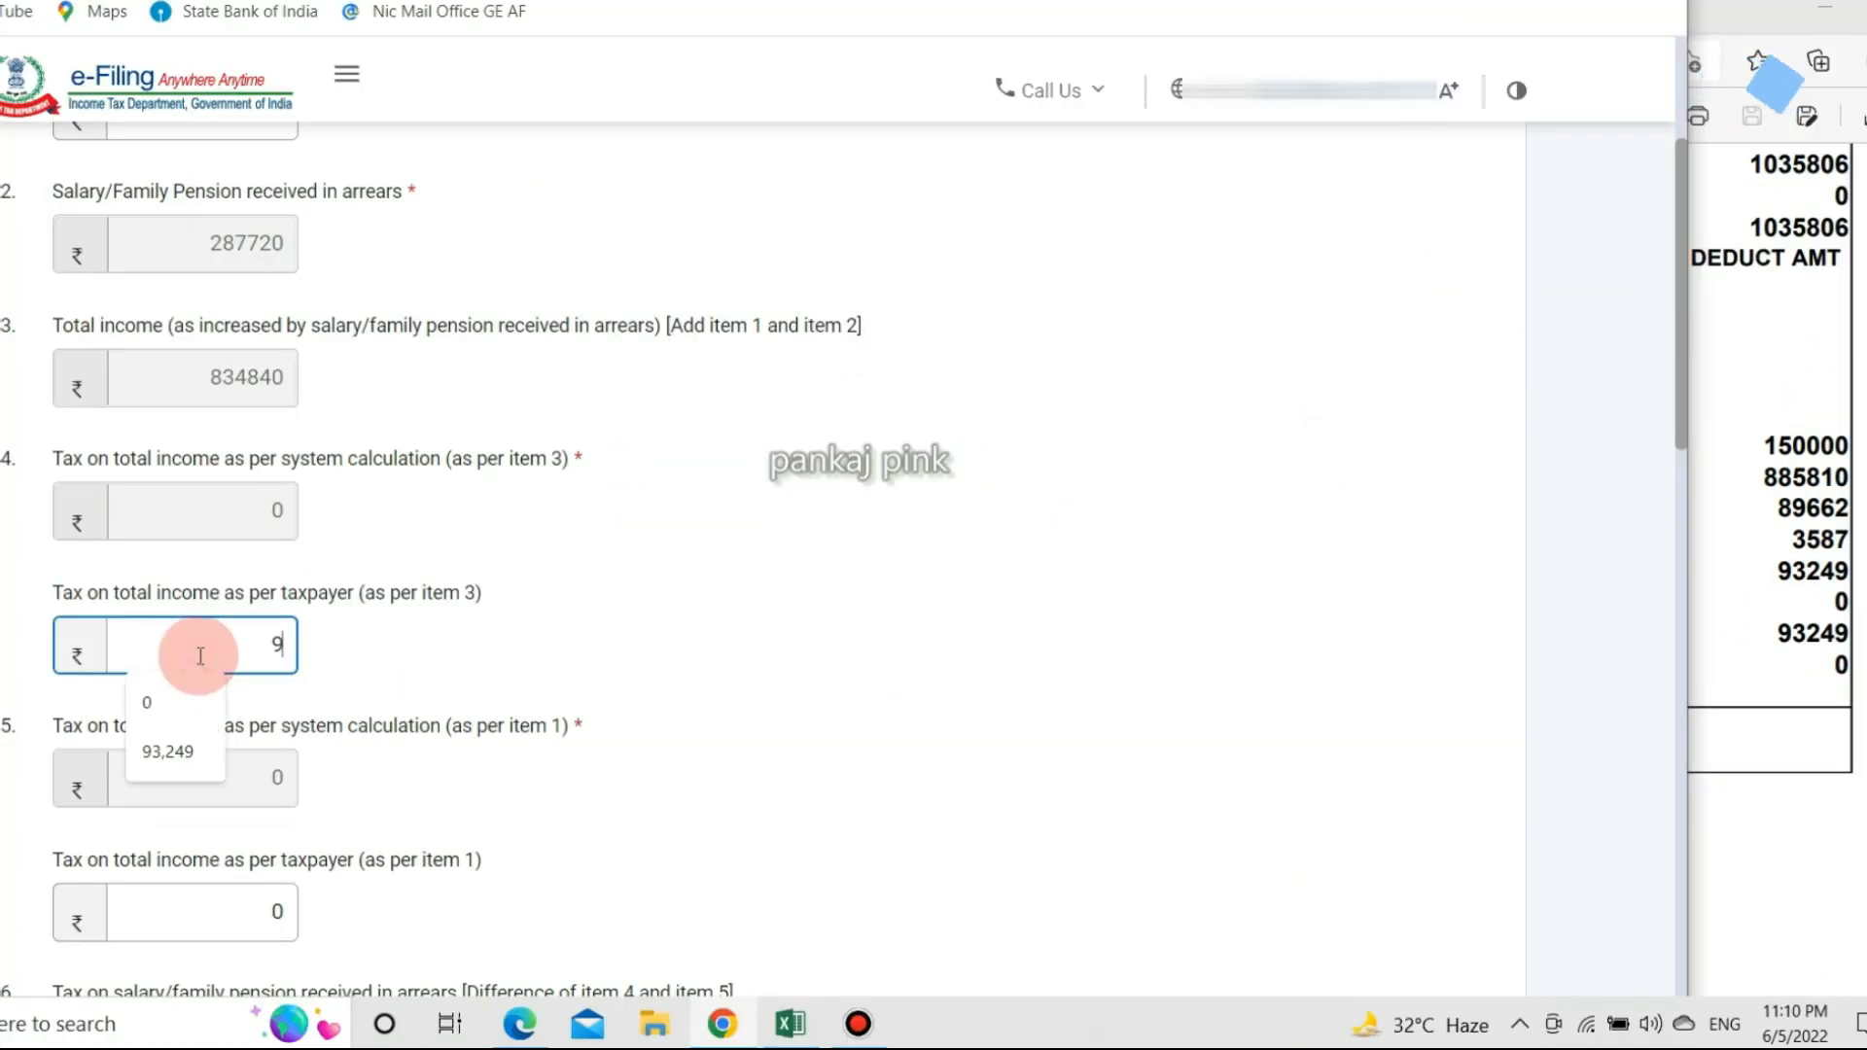
text(3249)
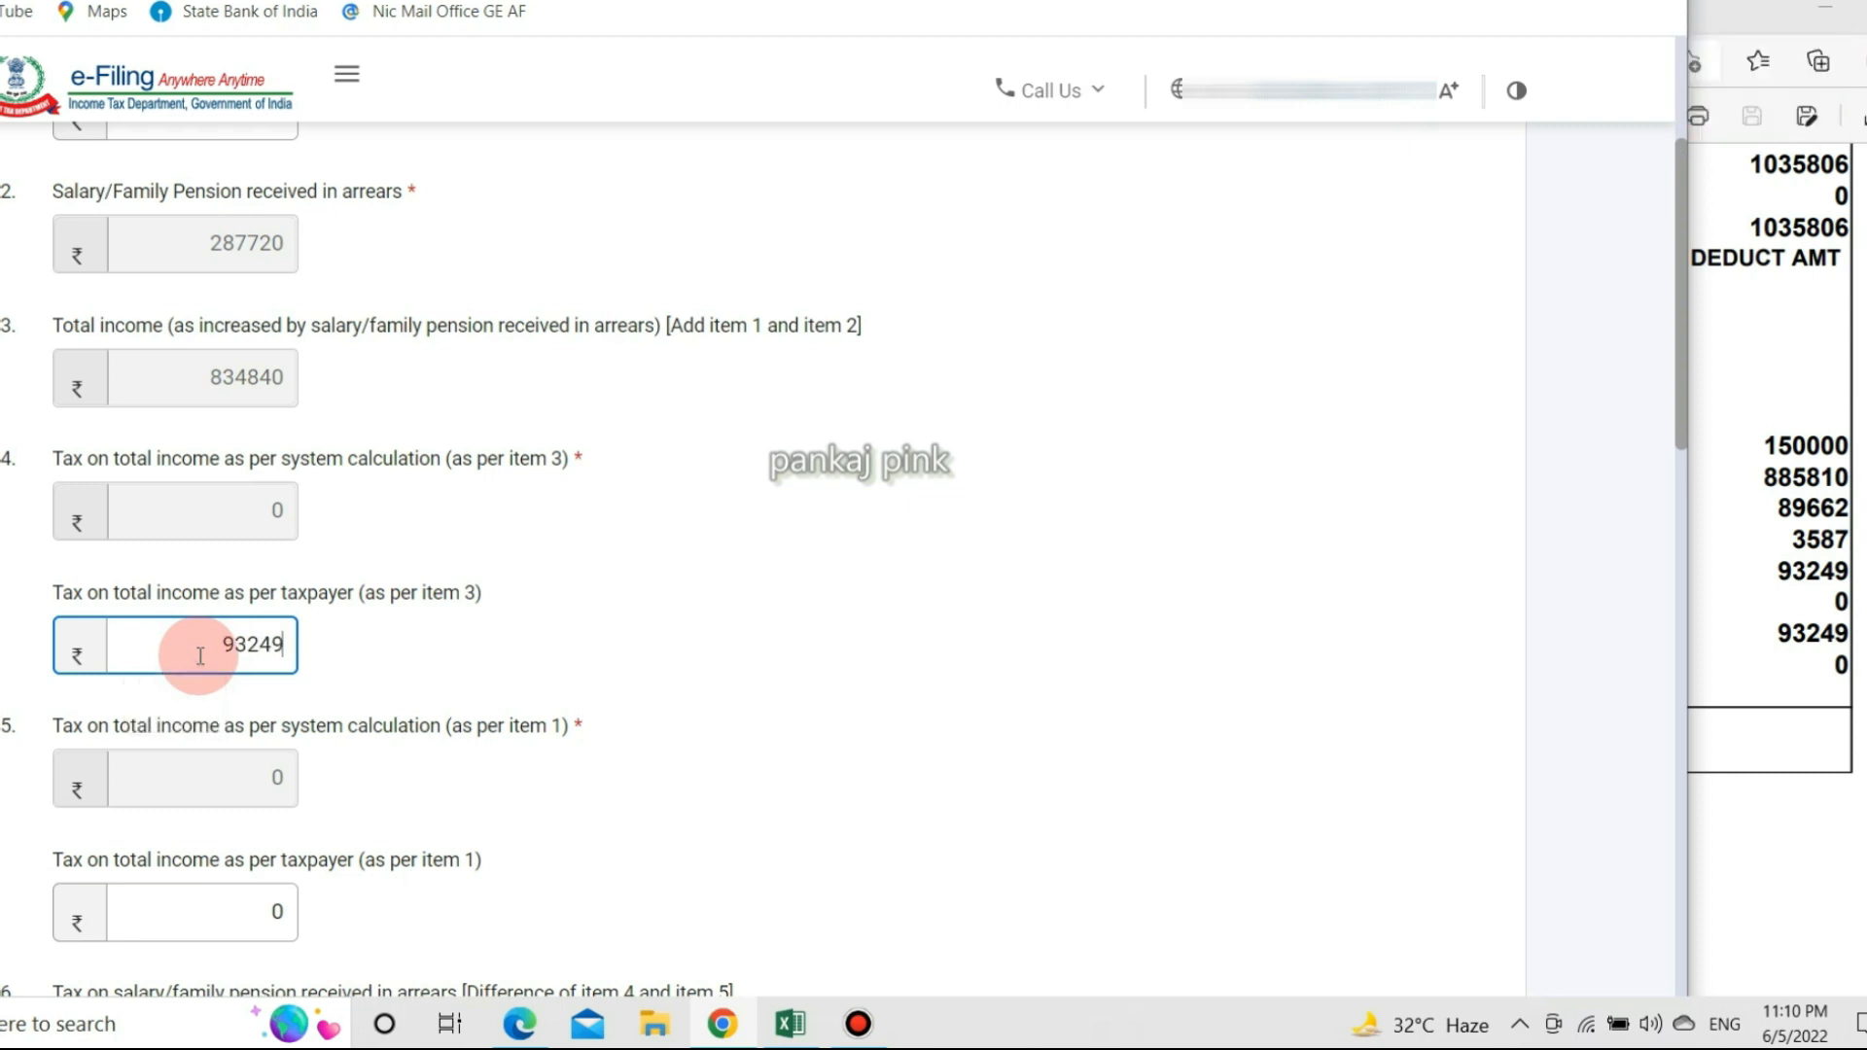
click(284, 418)
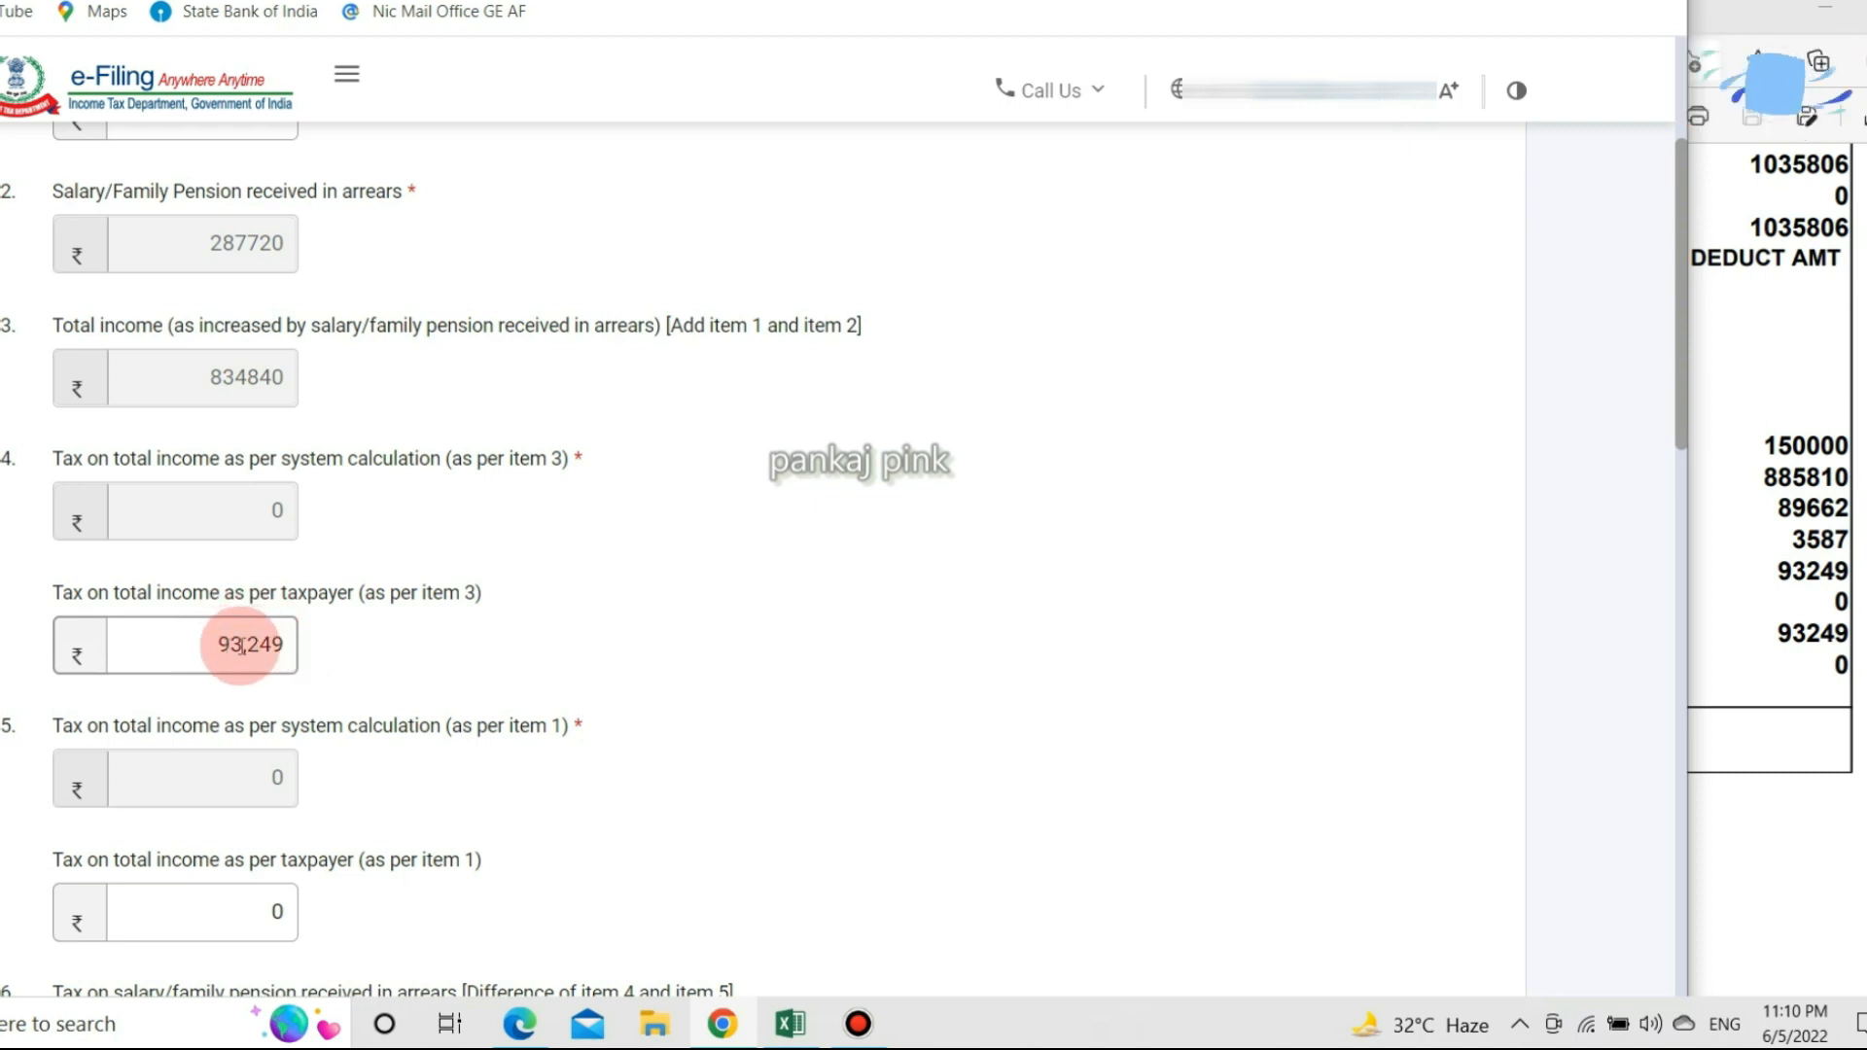
scroll(612, 625, down, 4)
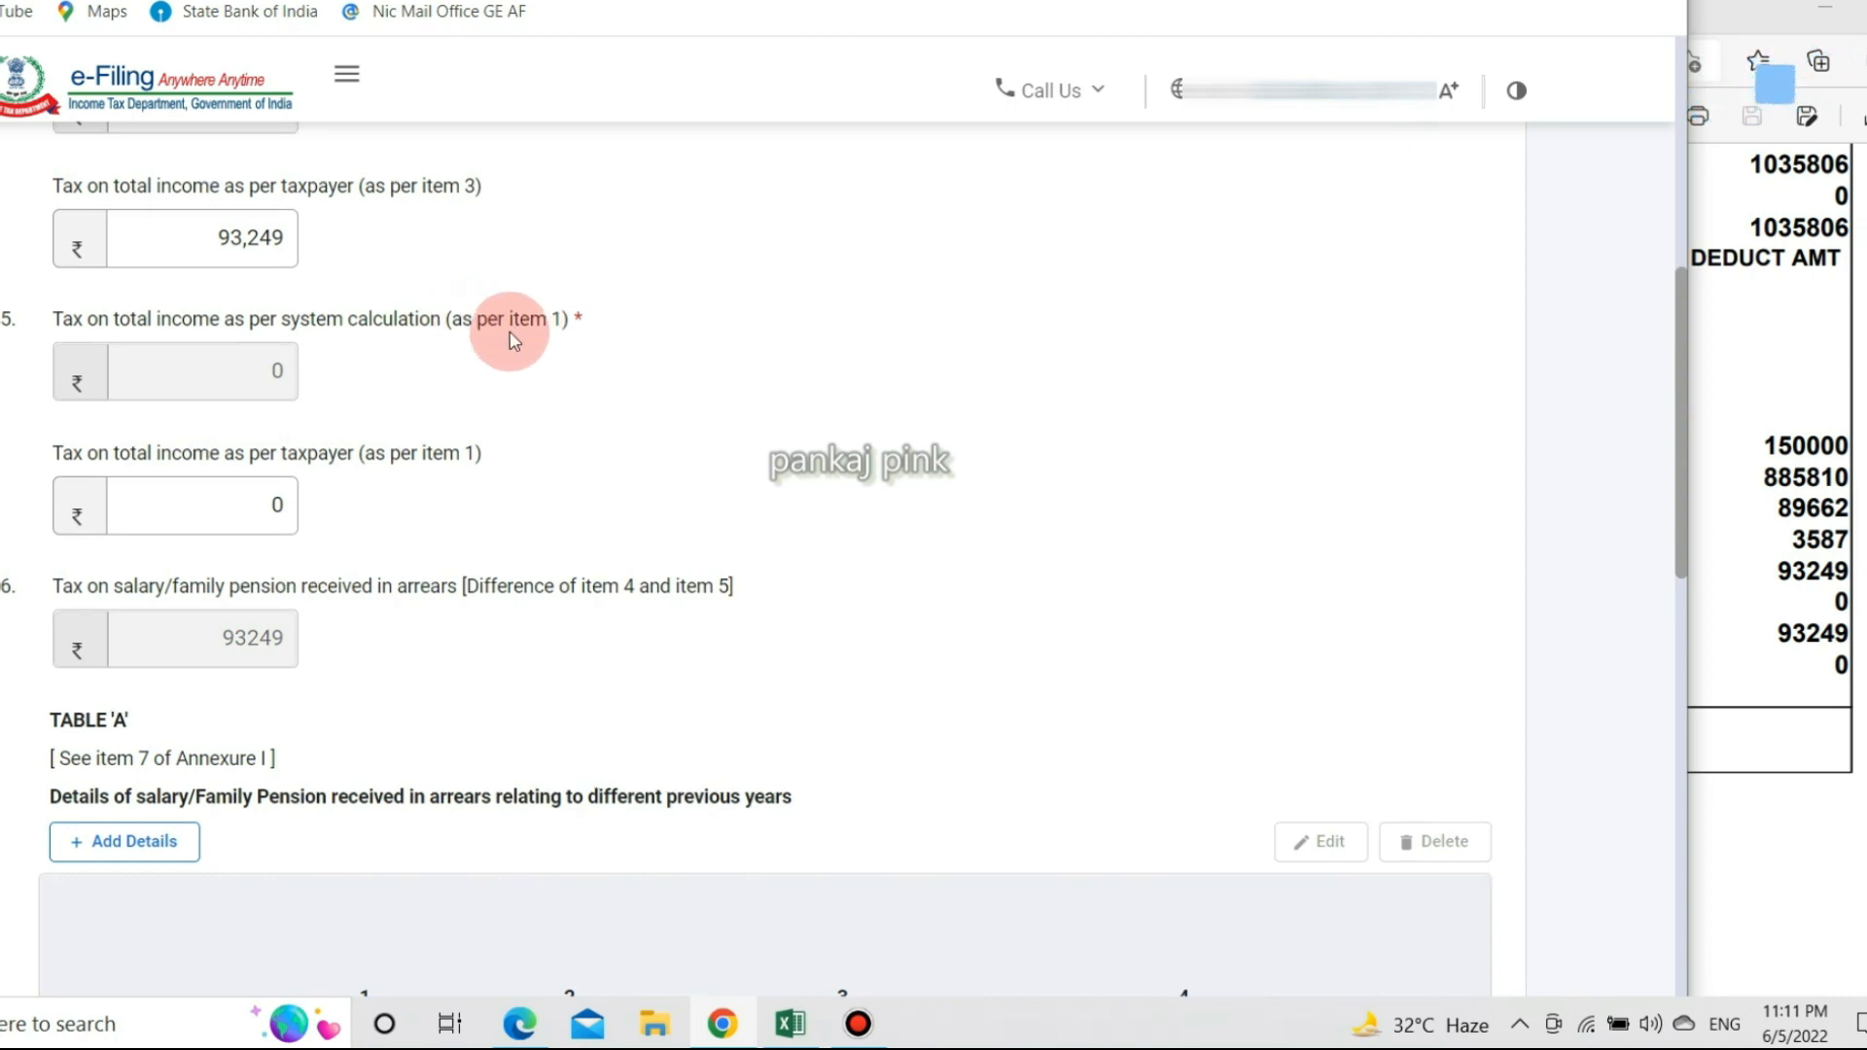
Enter 22000 as the taxpayer's tax per item 1 in Annexure I.
scroll(508, 340, up, 5)
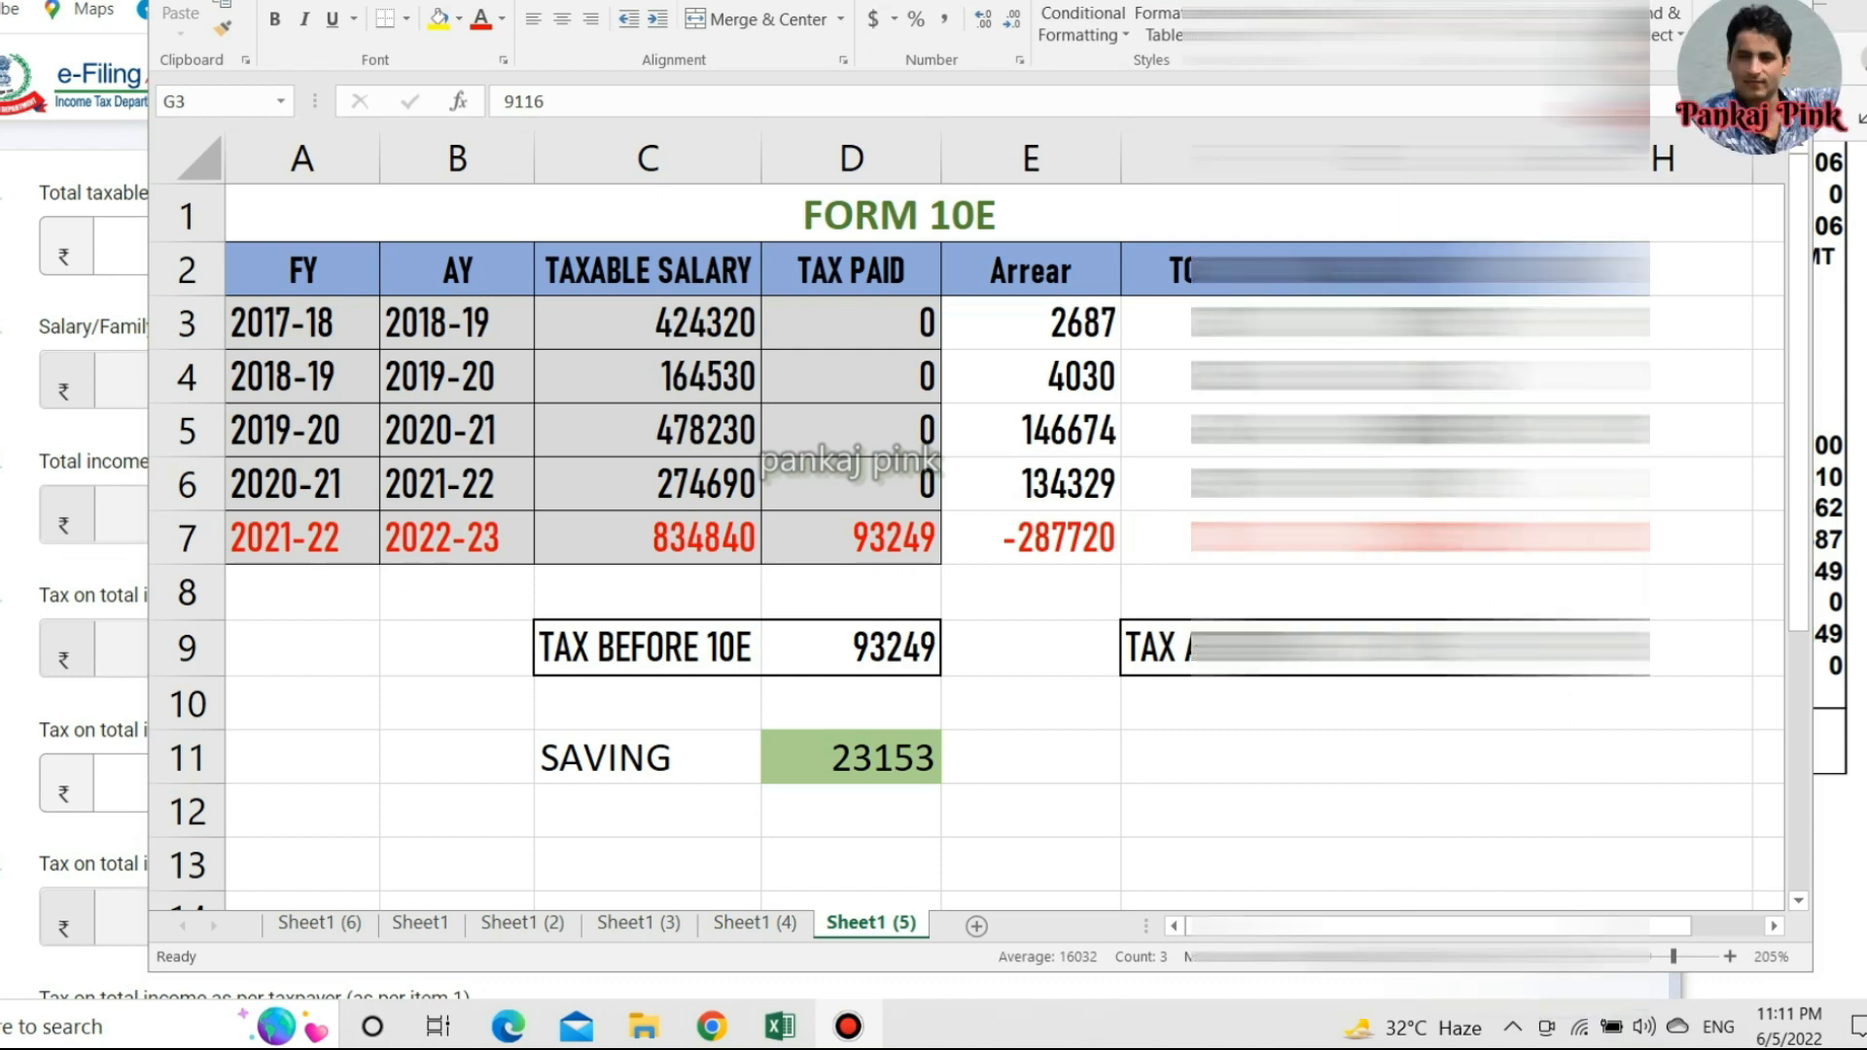
click(137, 775)
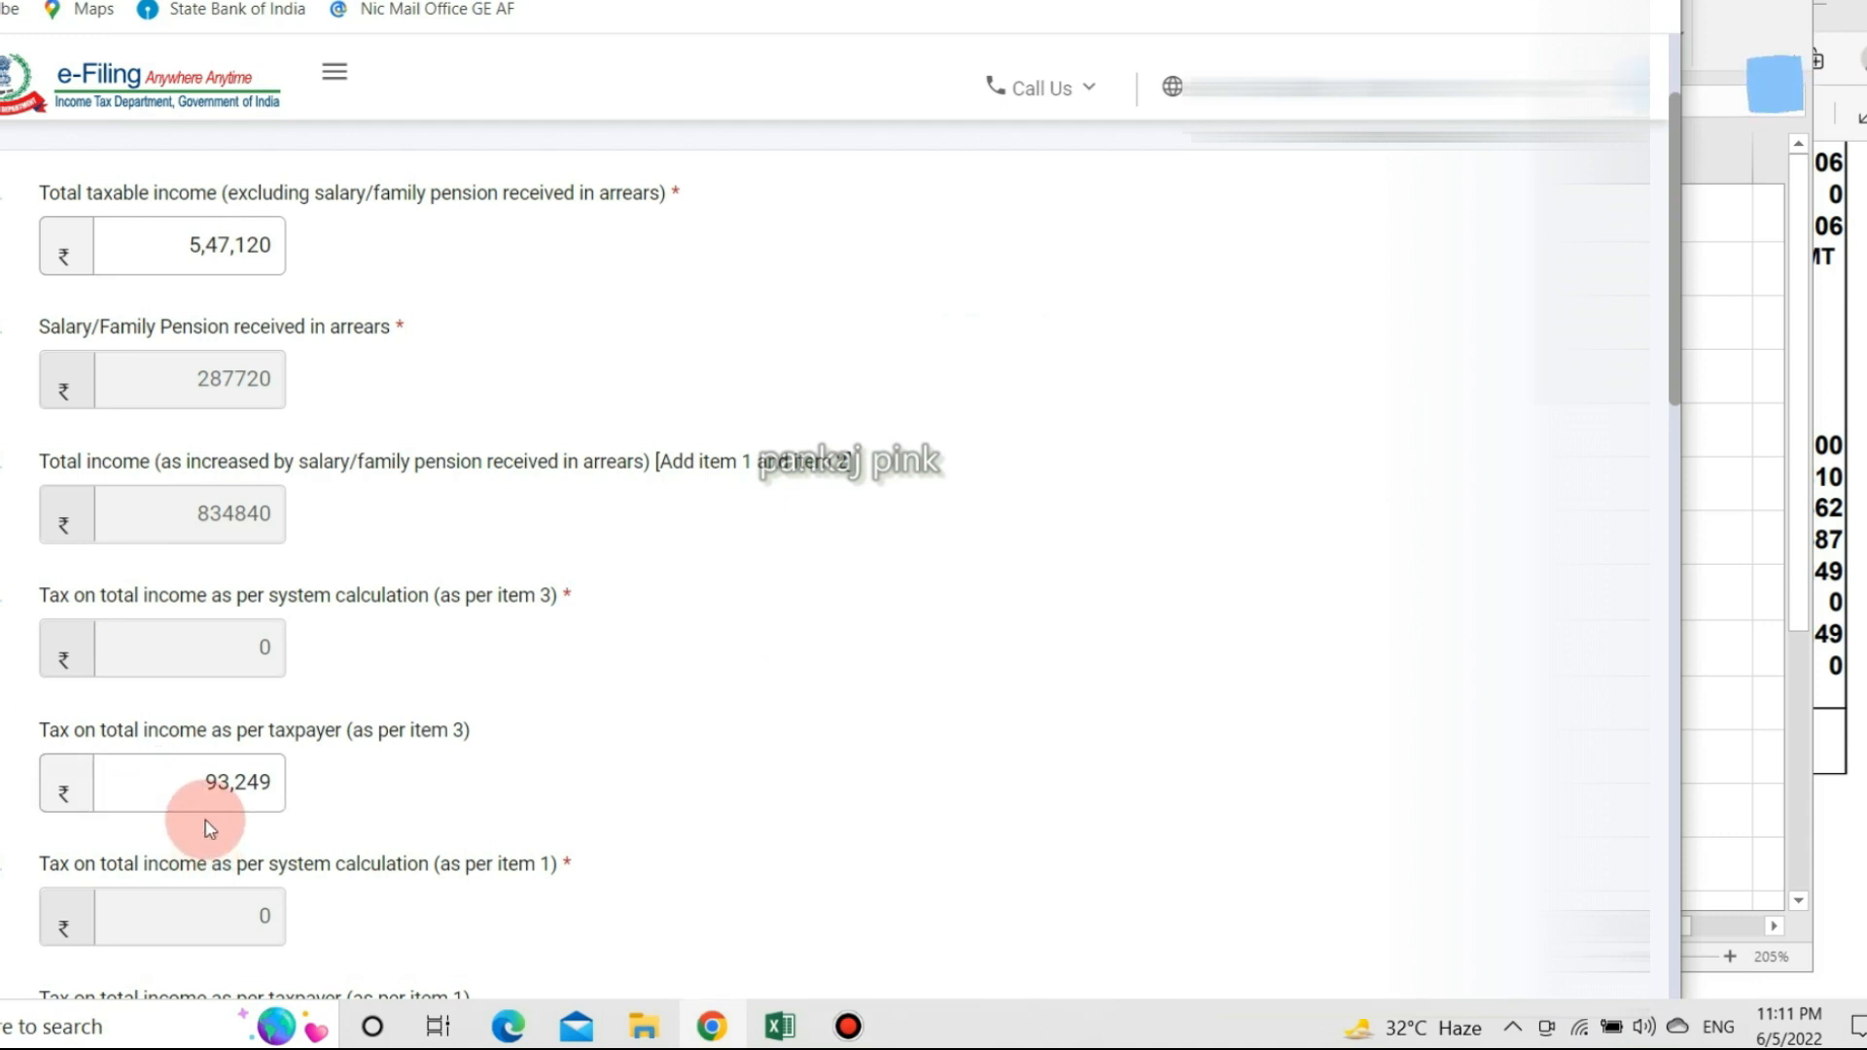
key(Tab)
text(220)
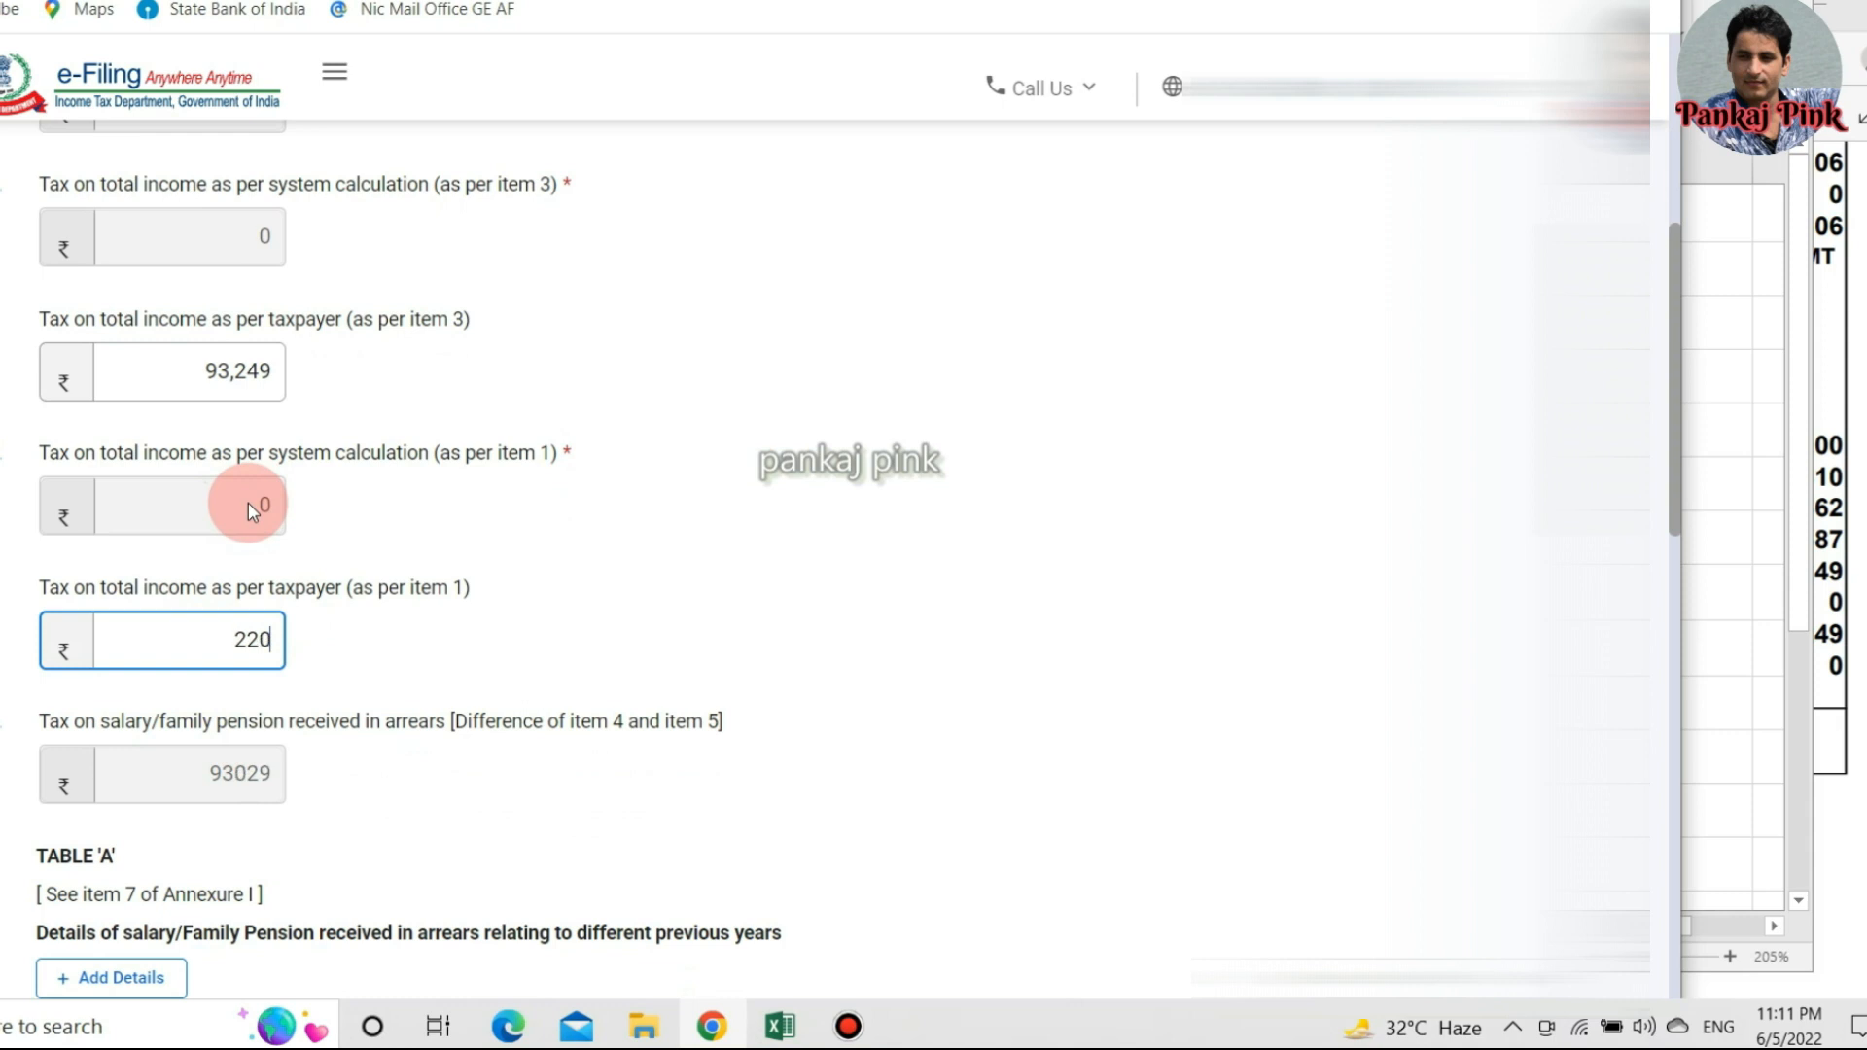
text(000)
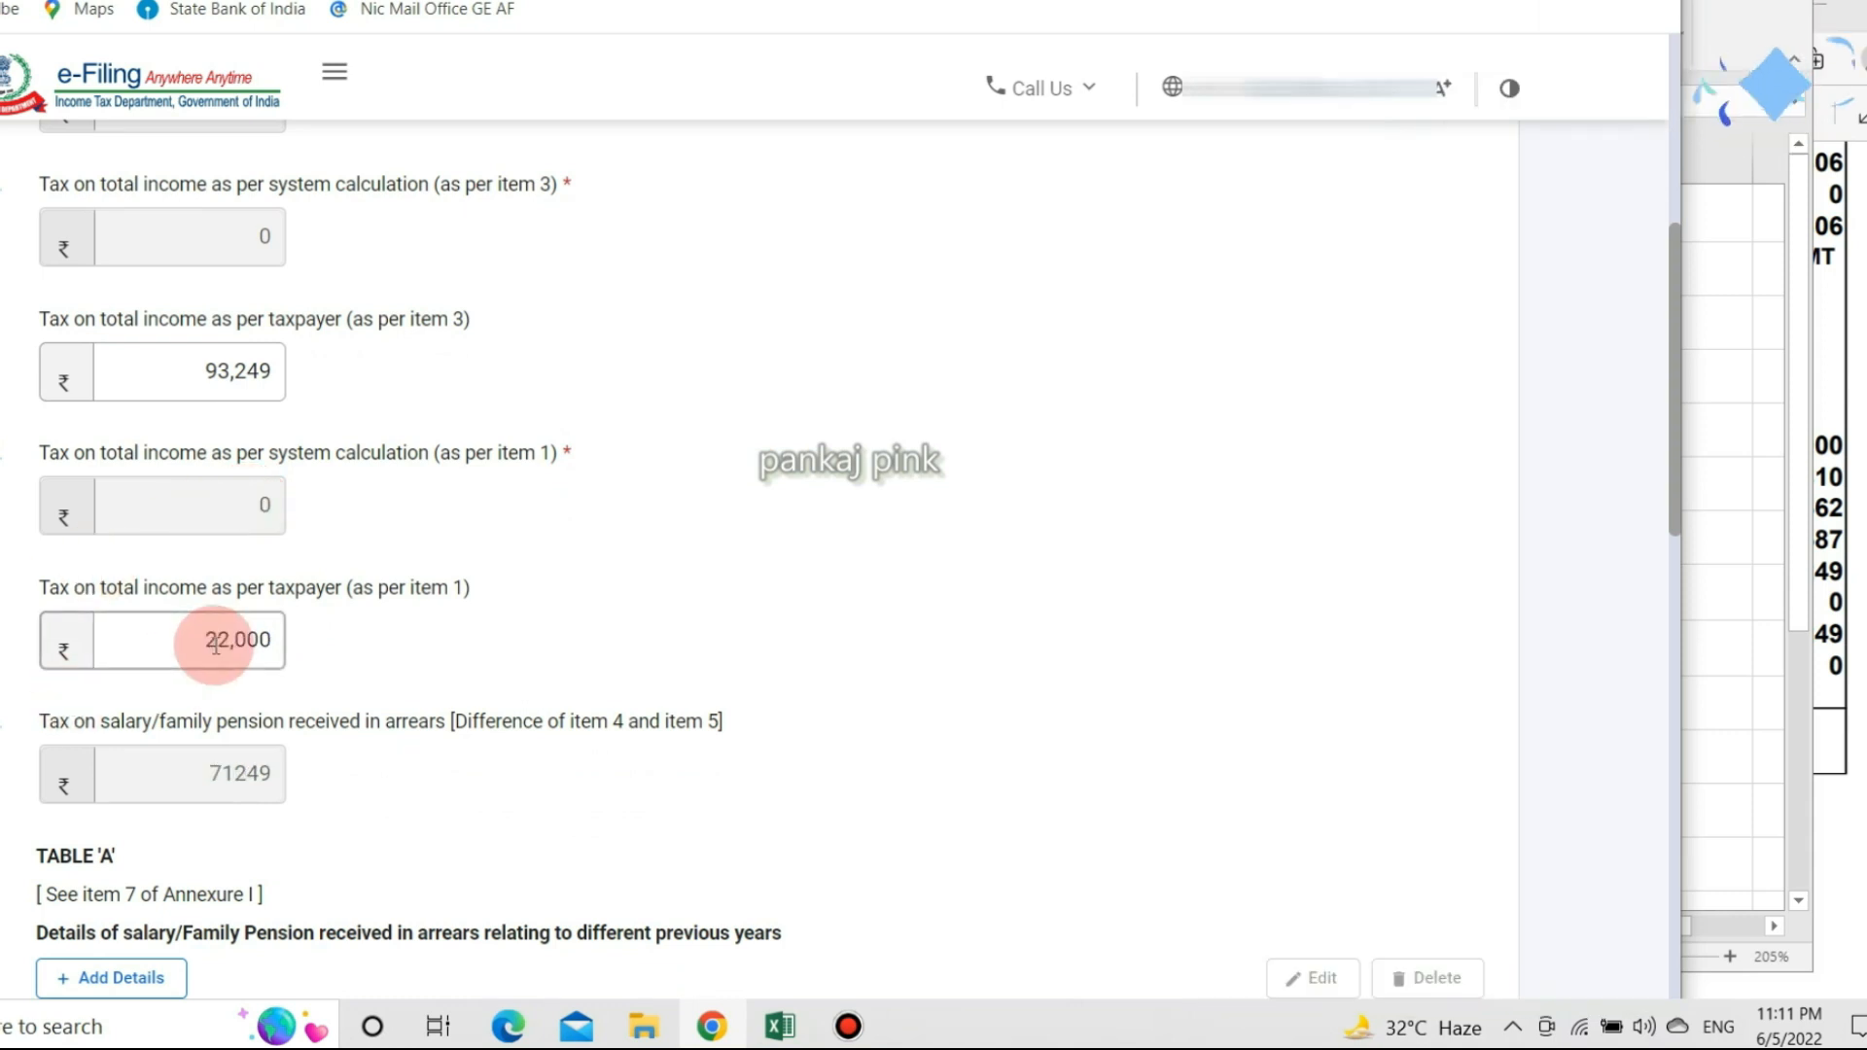
Check Table 'A' tax of 48096 and the resulting section 89 relief of 23153.
scroll(233, 637, down, 3)
scroll(216, 652, down, 1)
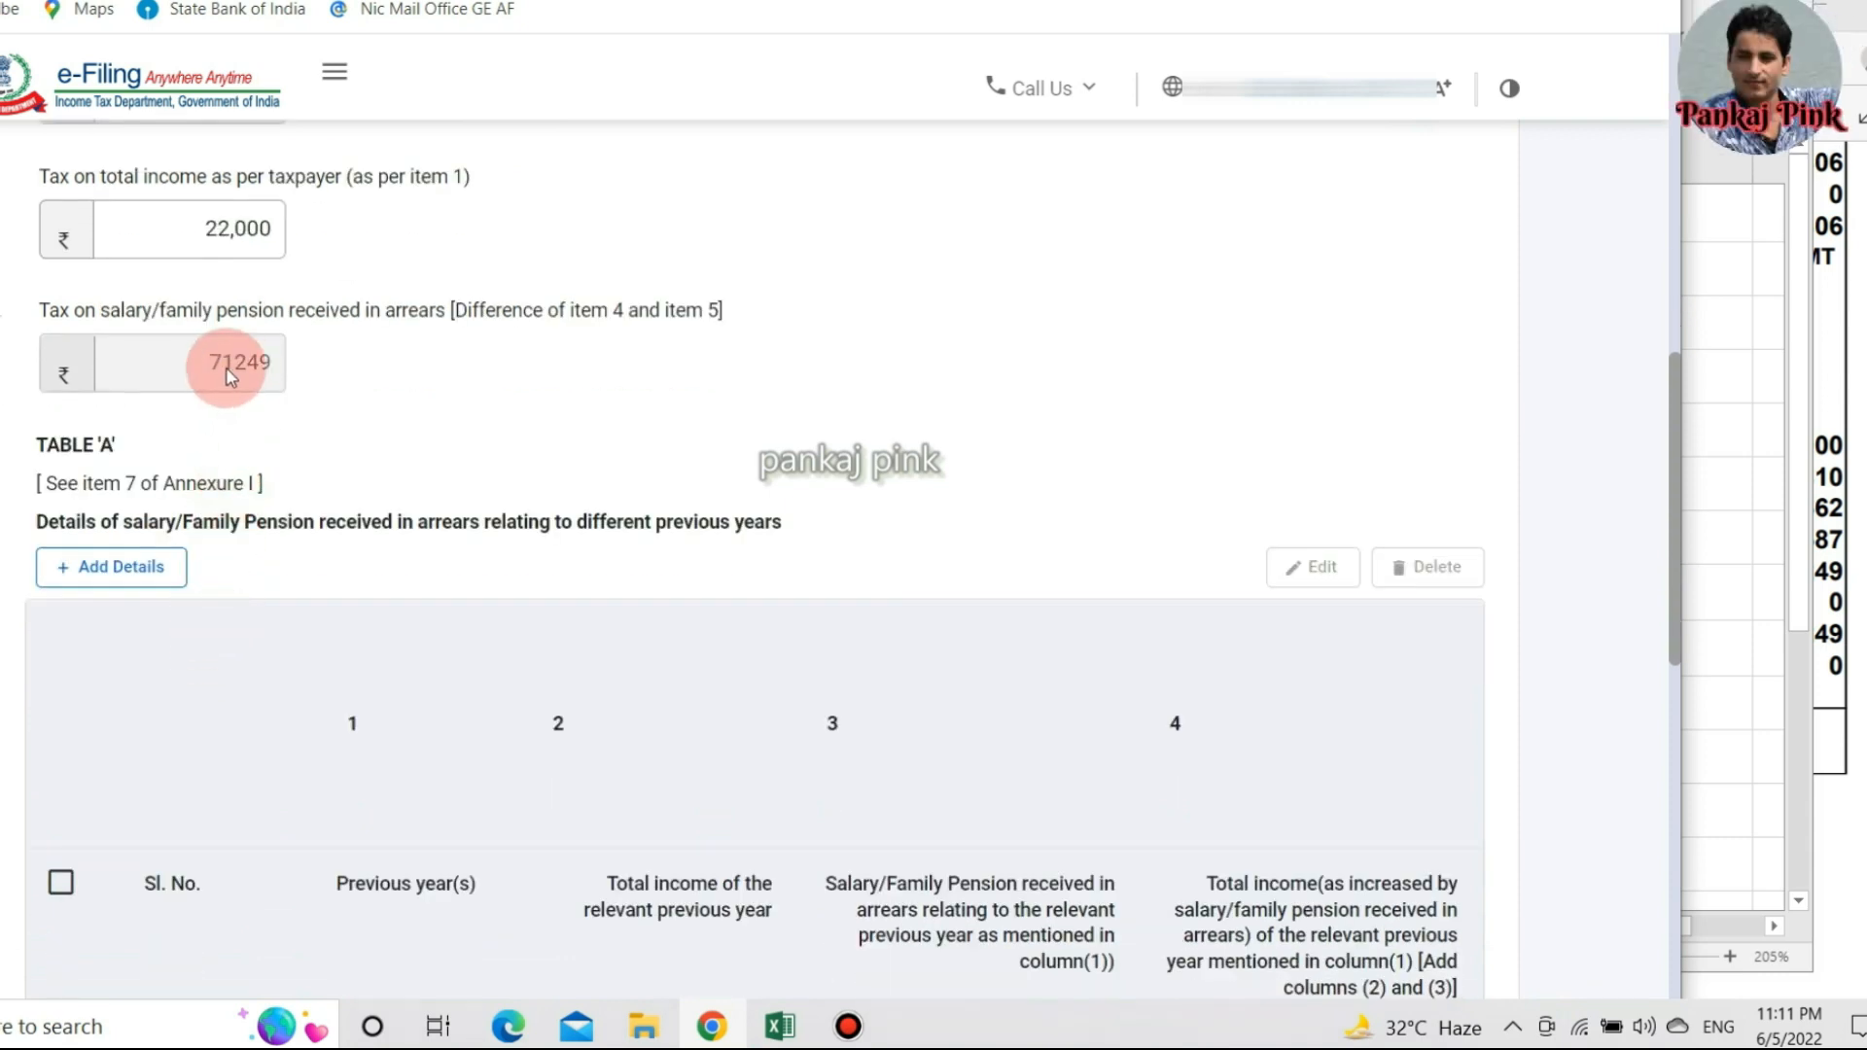
scroll(279, 428, up, 2)
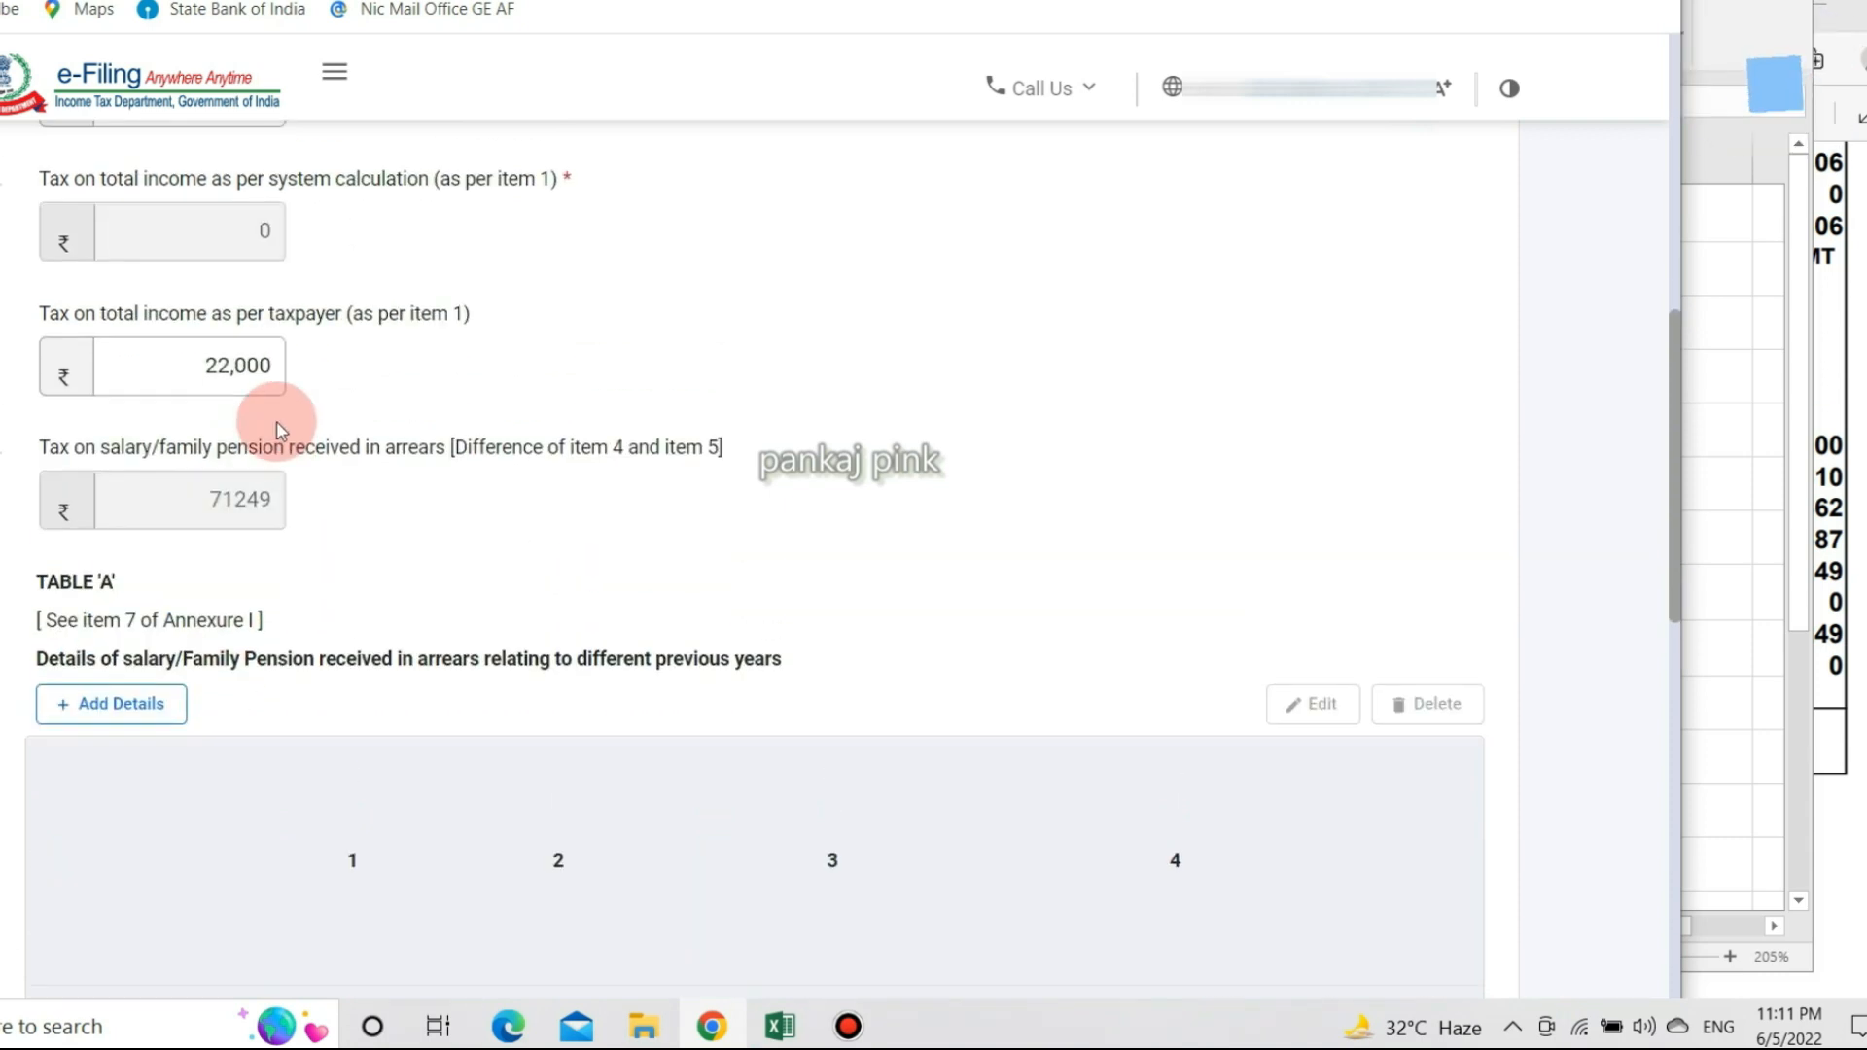
scroll(280, 437, up, 2)
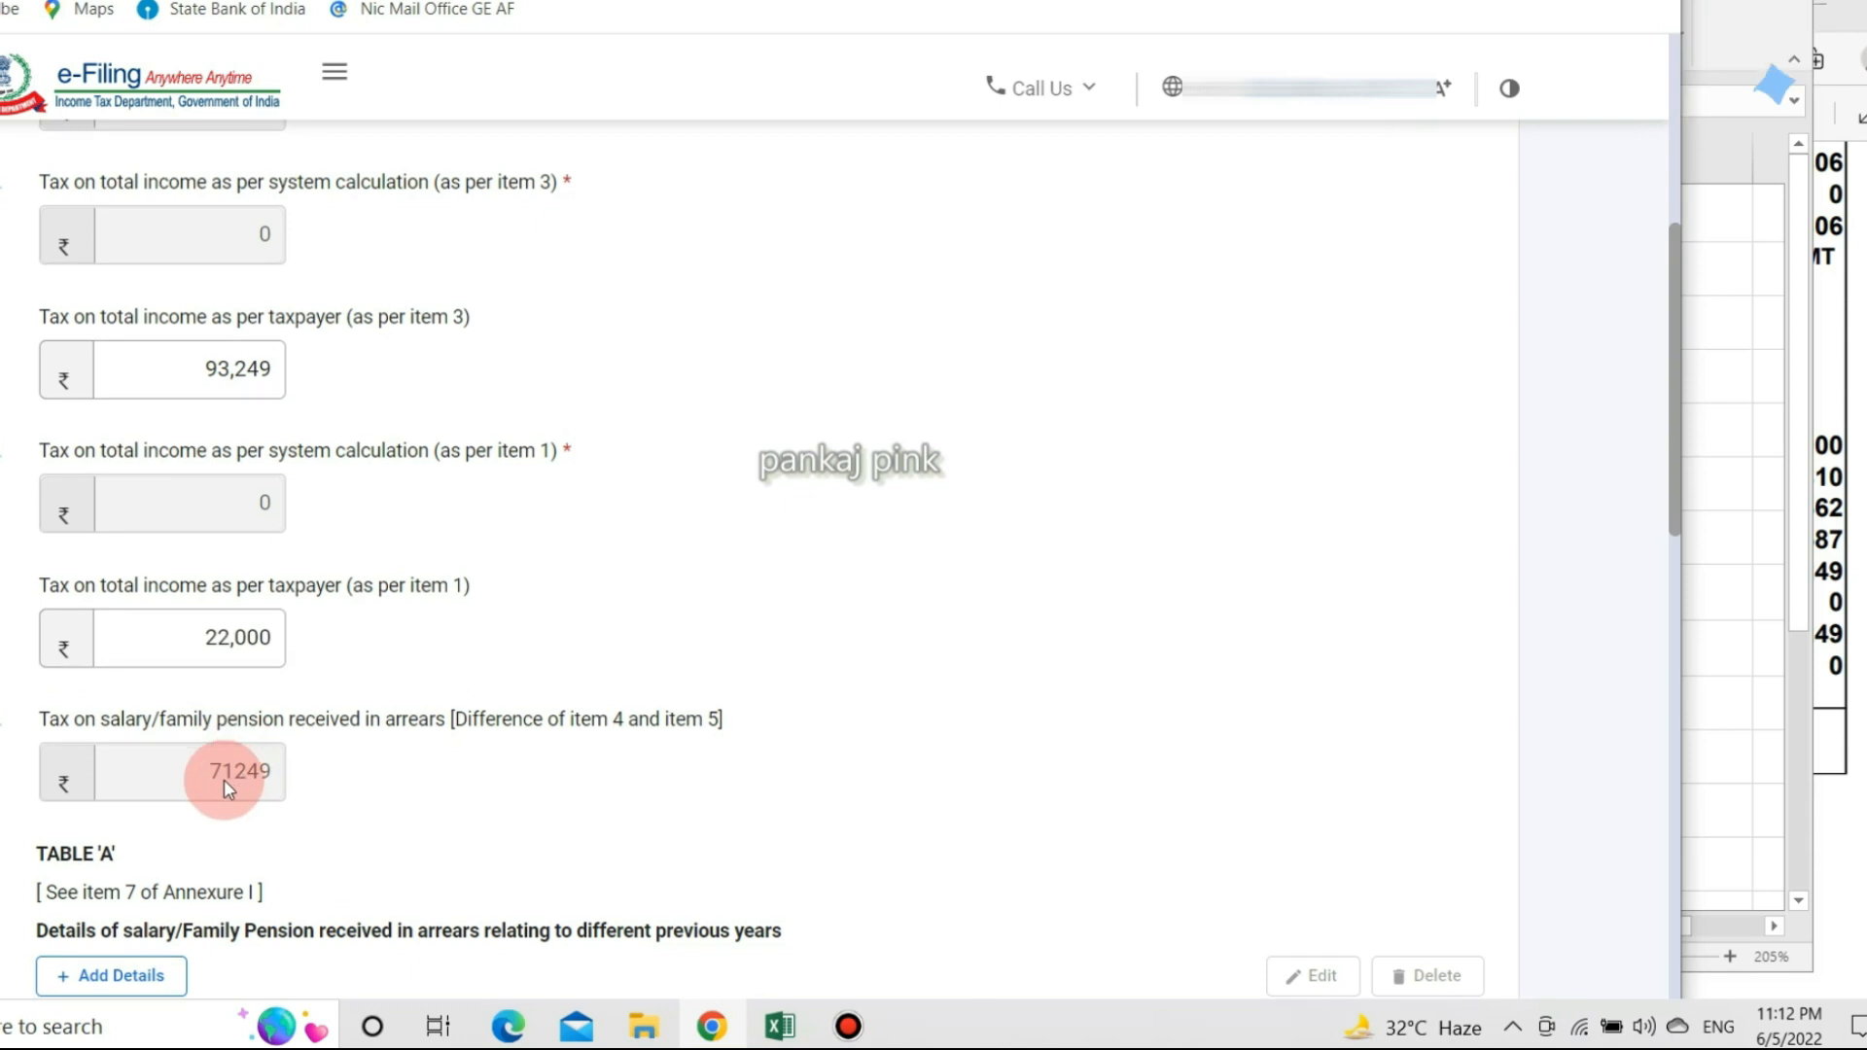
scroll(223, 779, down, 10)
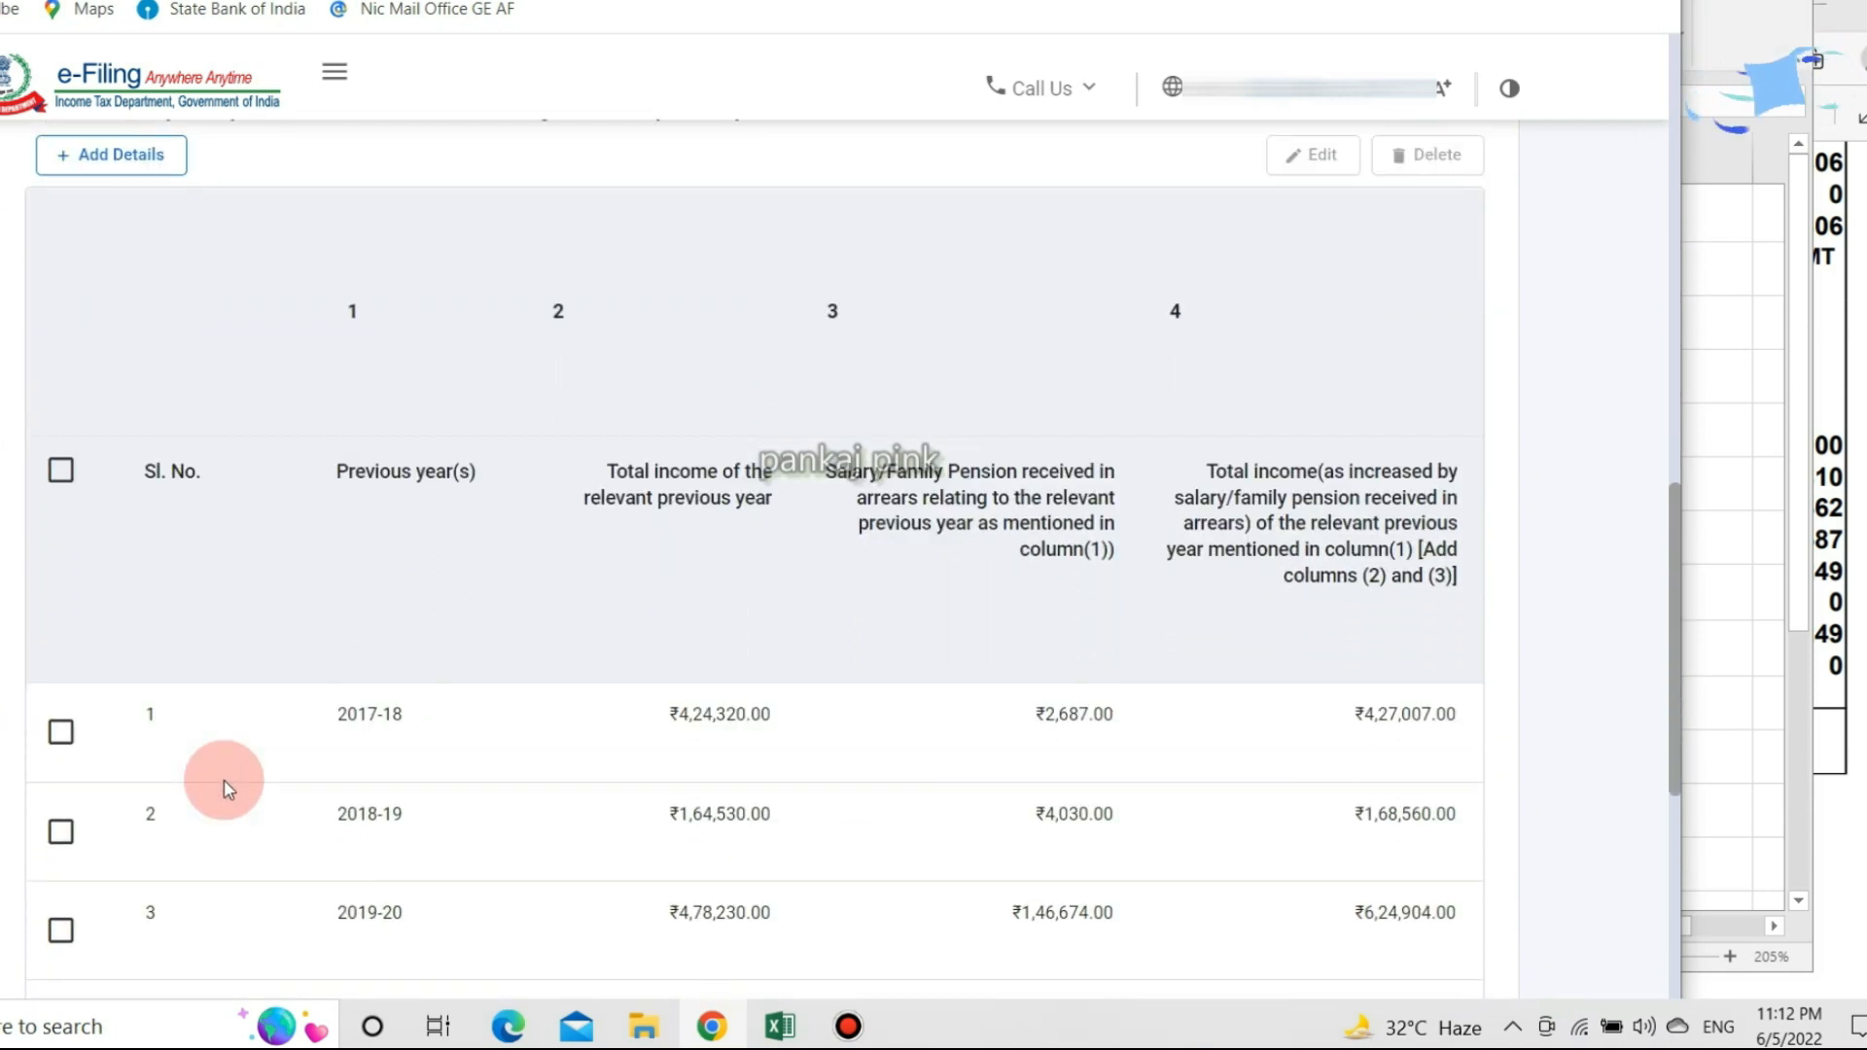
scroll(224, 779, down, 2)
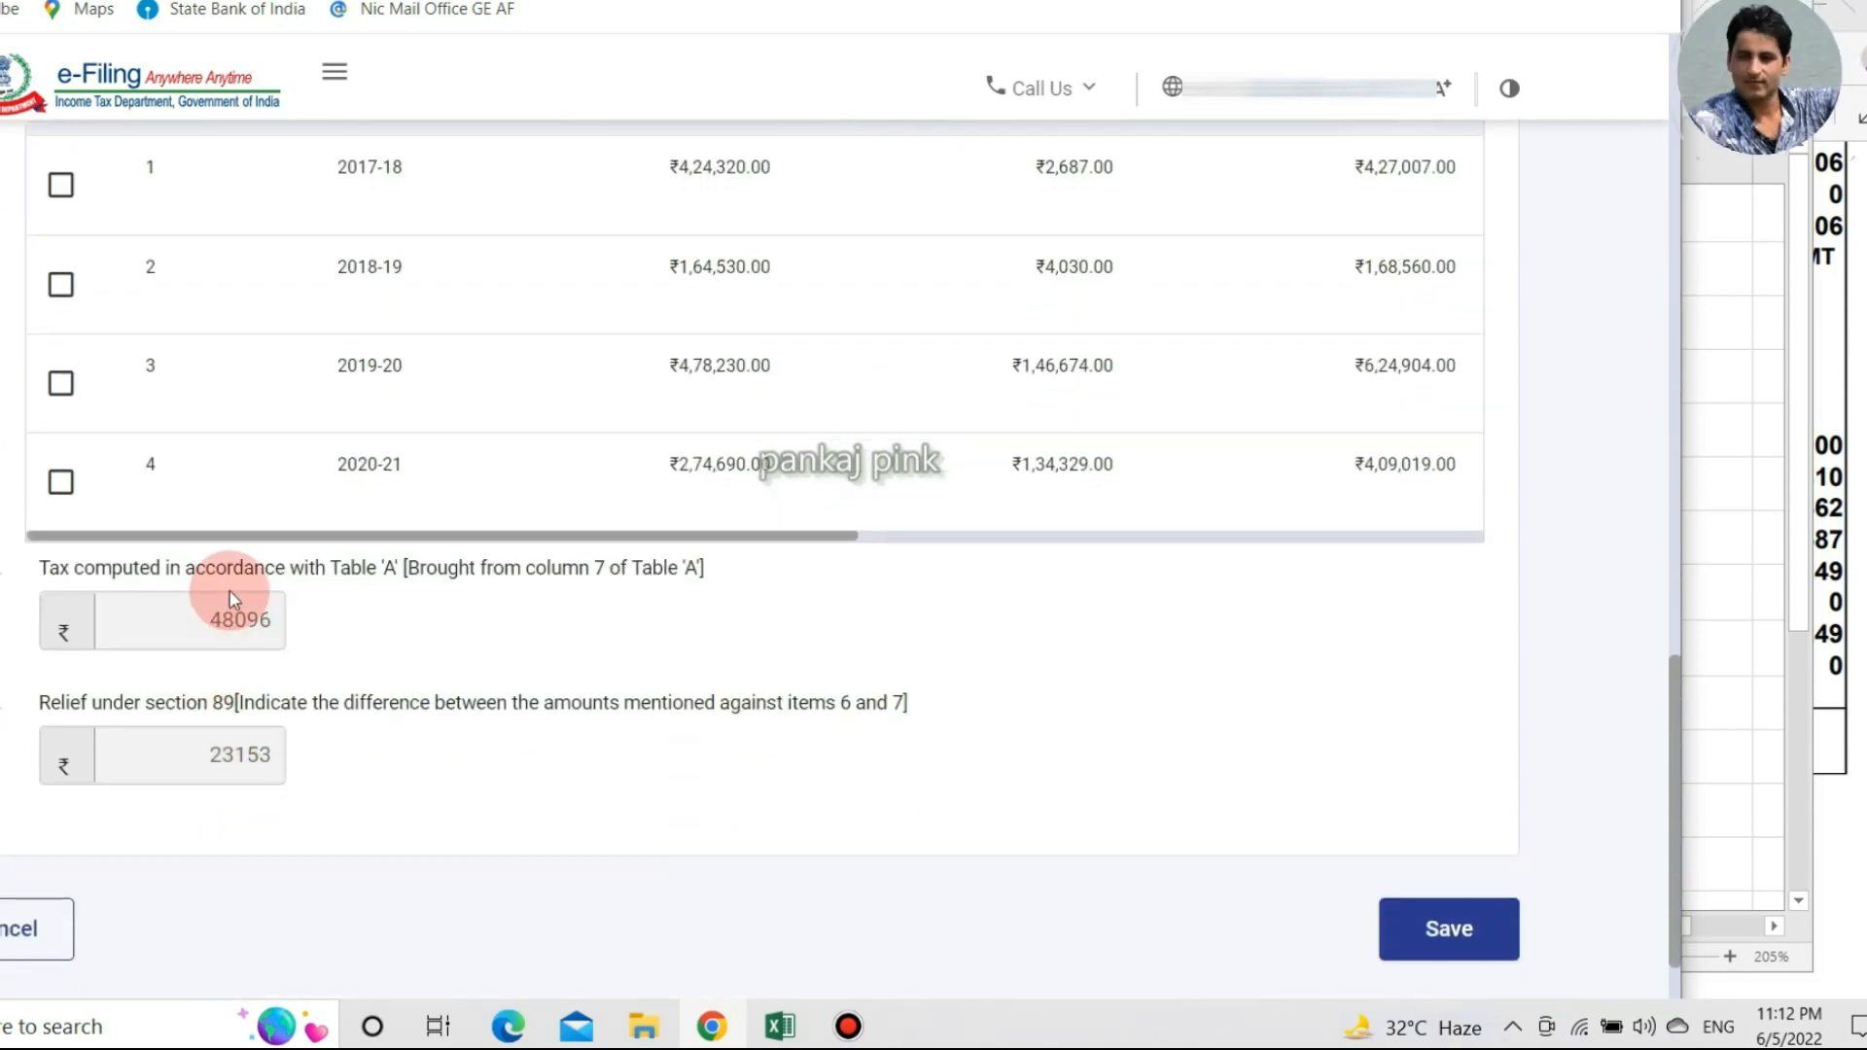
scroll(239, 608, up, 1)
scroll(210, 279, up, 6)
scroll(217, 337, down, 6)
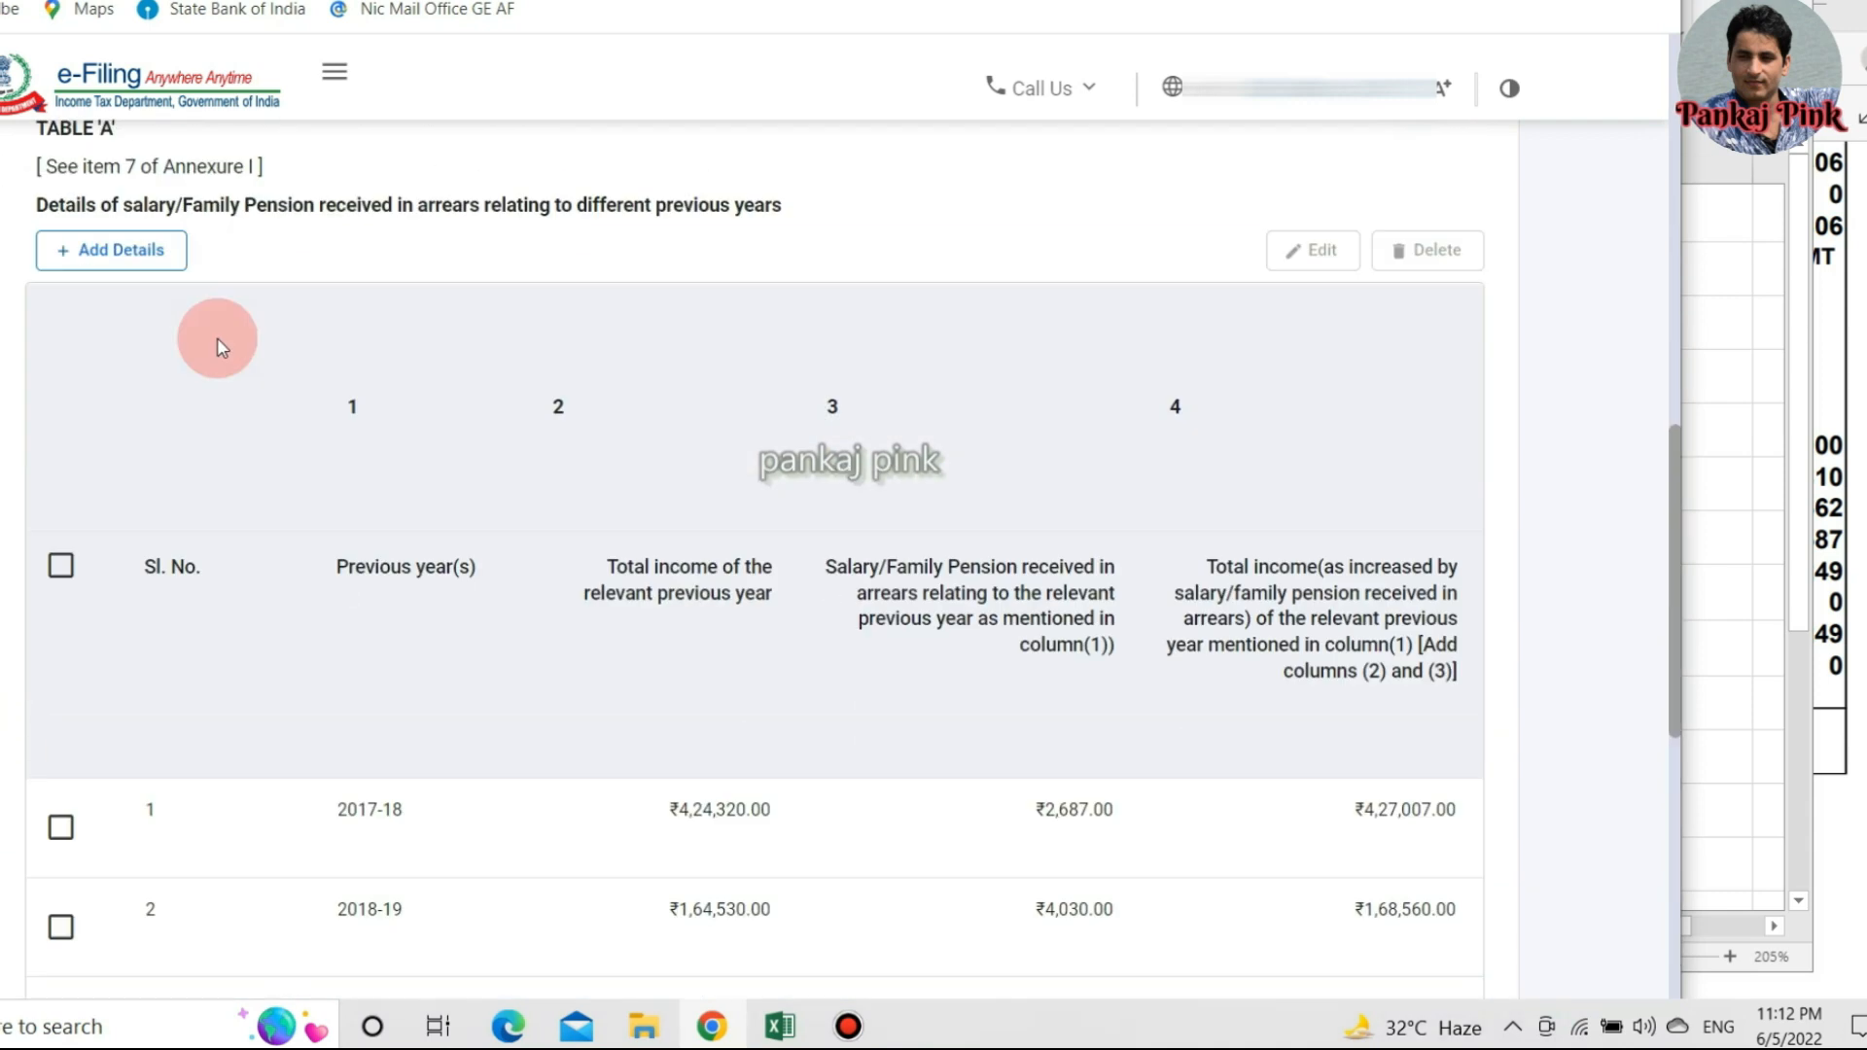
scroll(241, 475, down, 2)
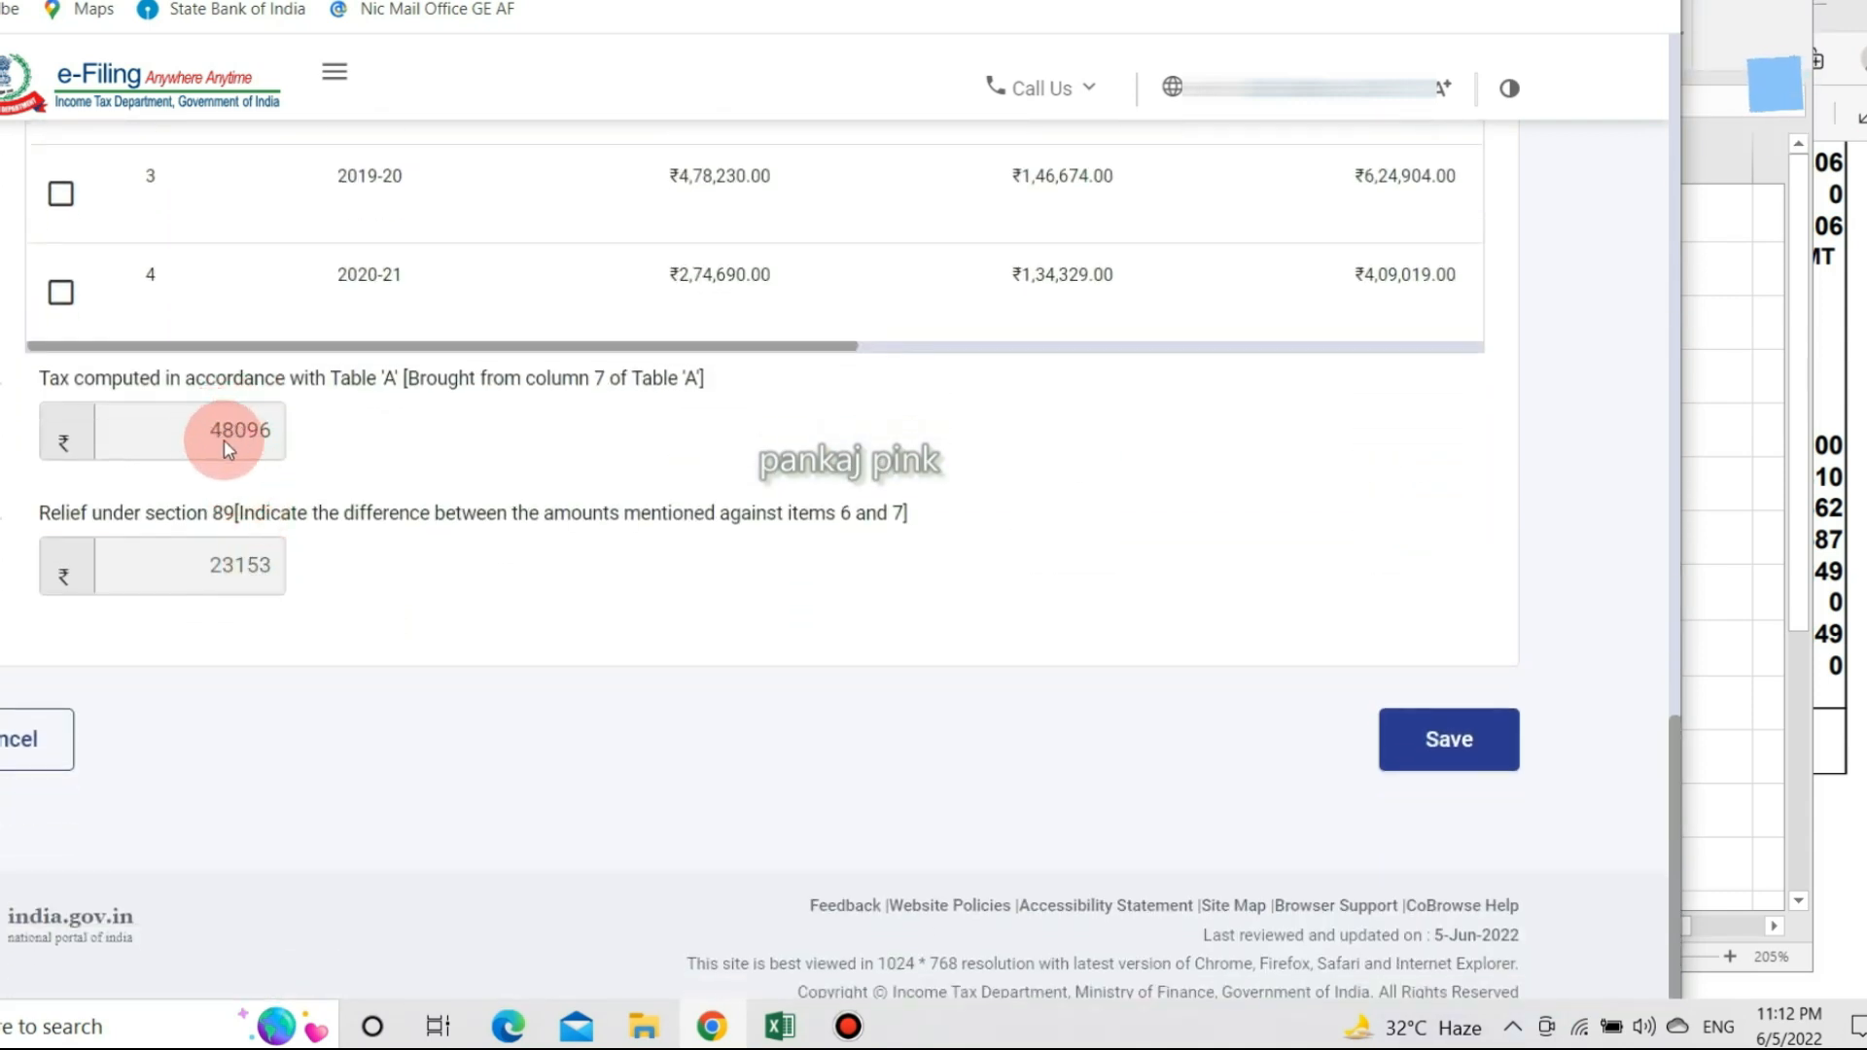
scroll(667, 542, up, 3)
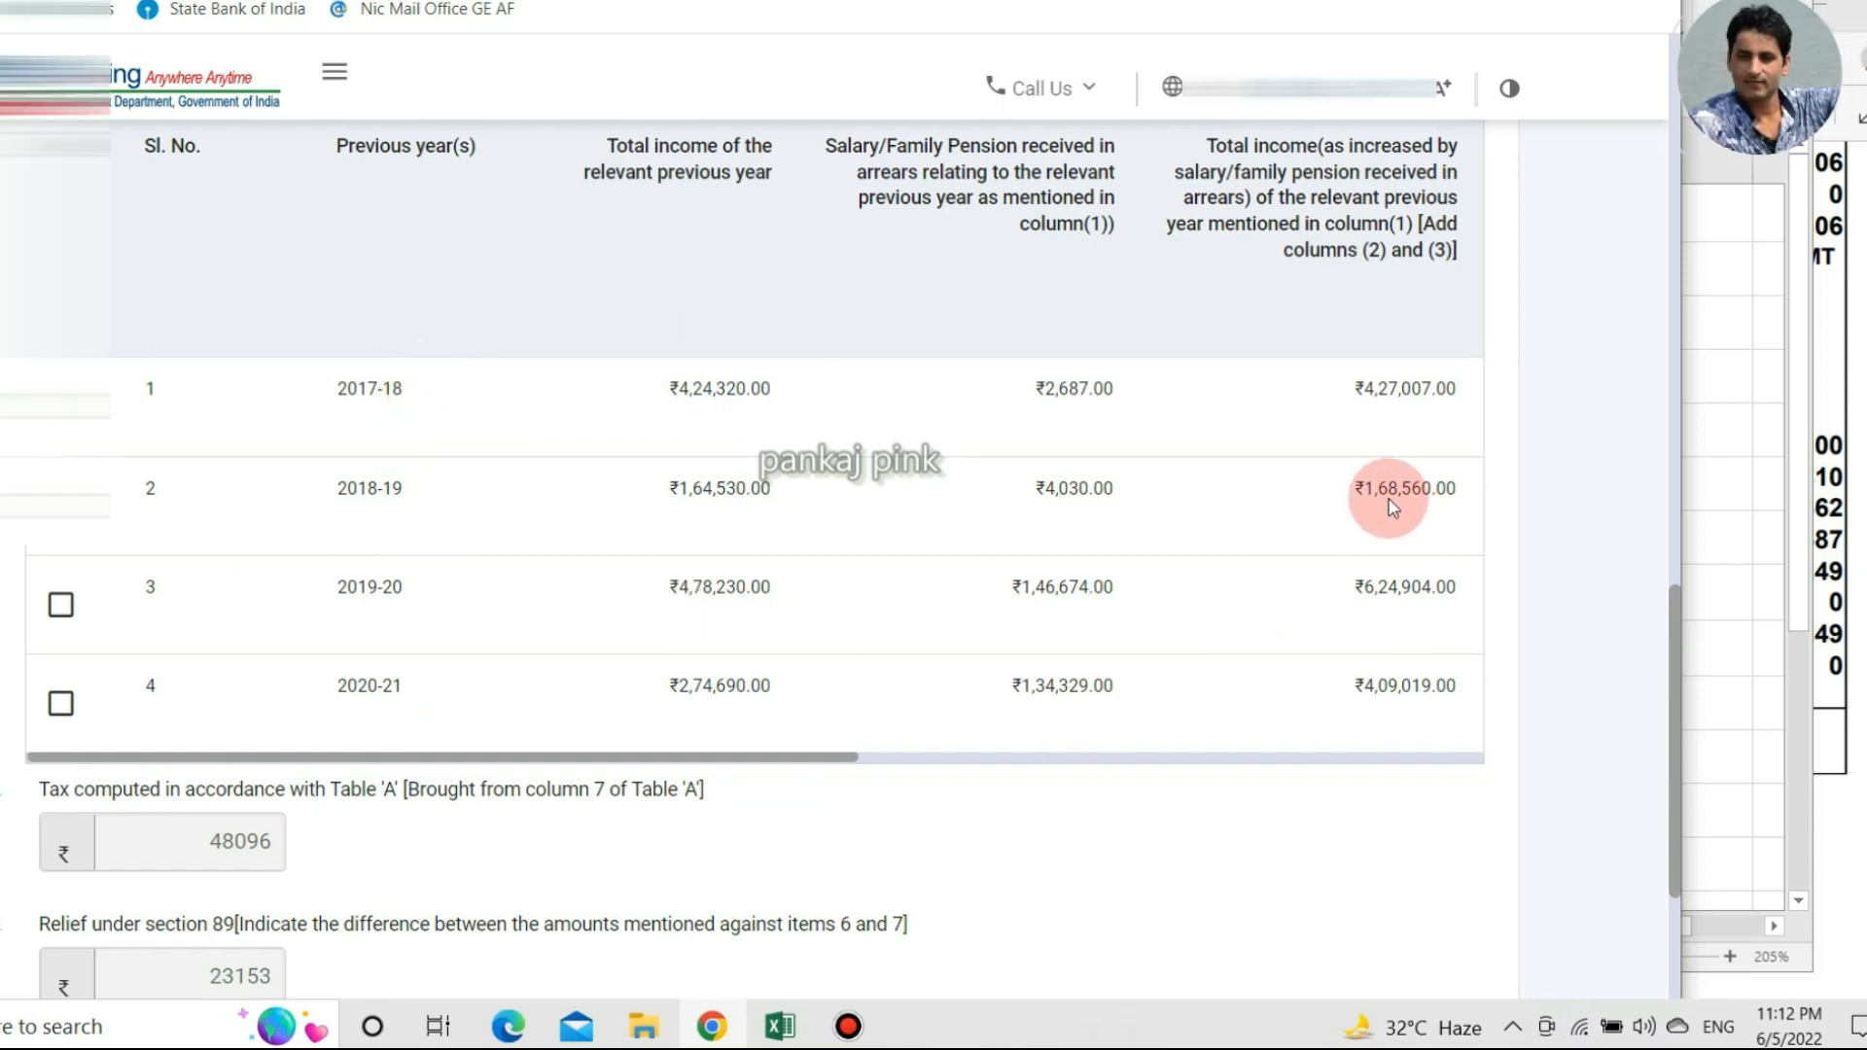
Bring the salary statement PDF forward and scroll through it to check the figures.
click(1814, 545)
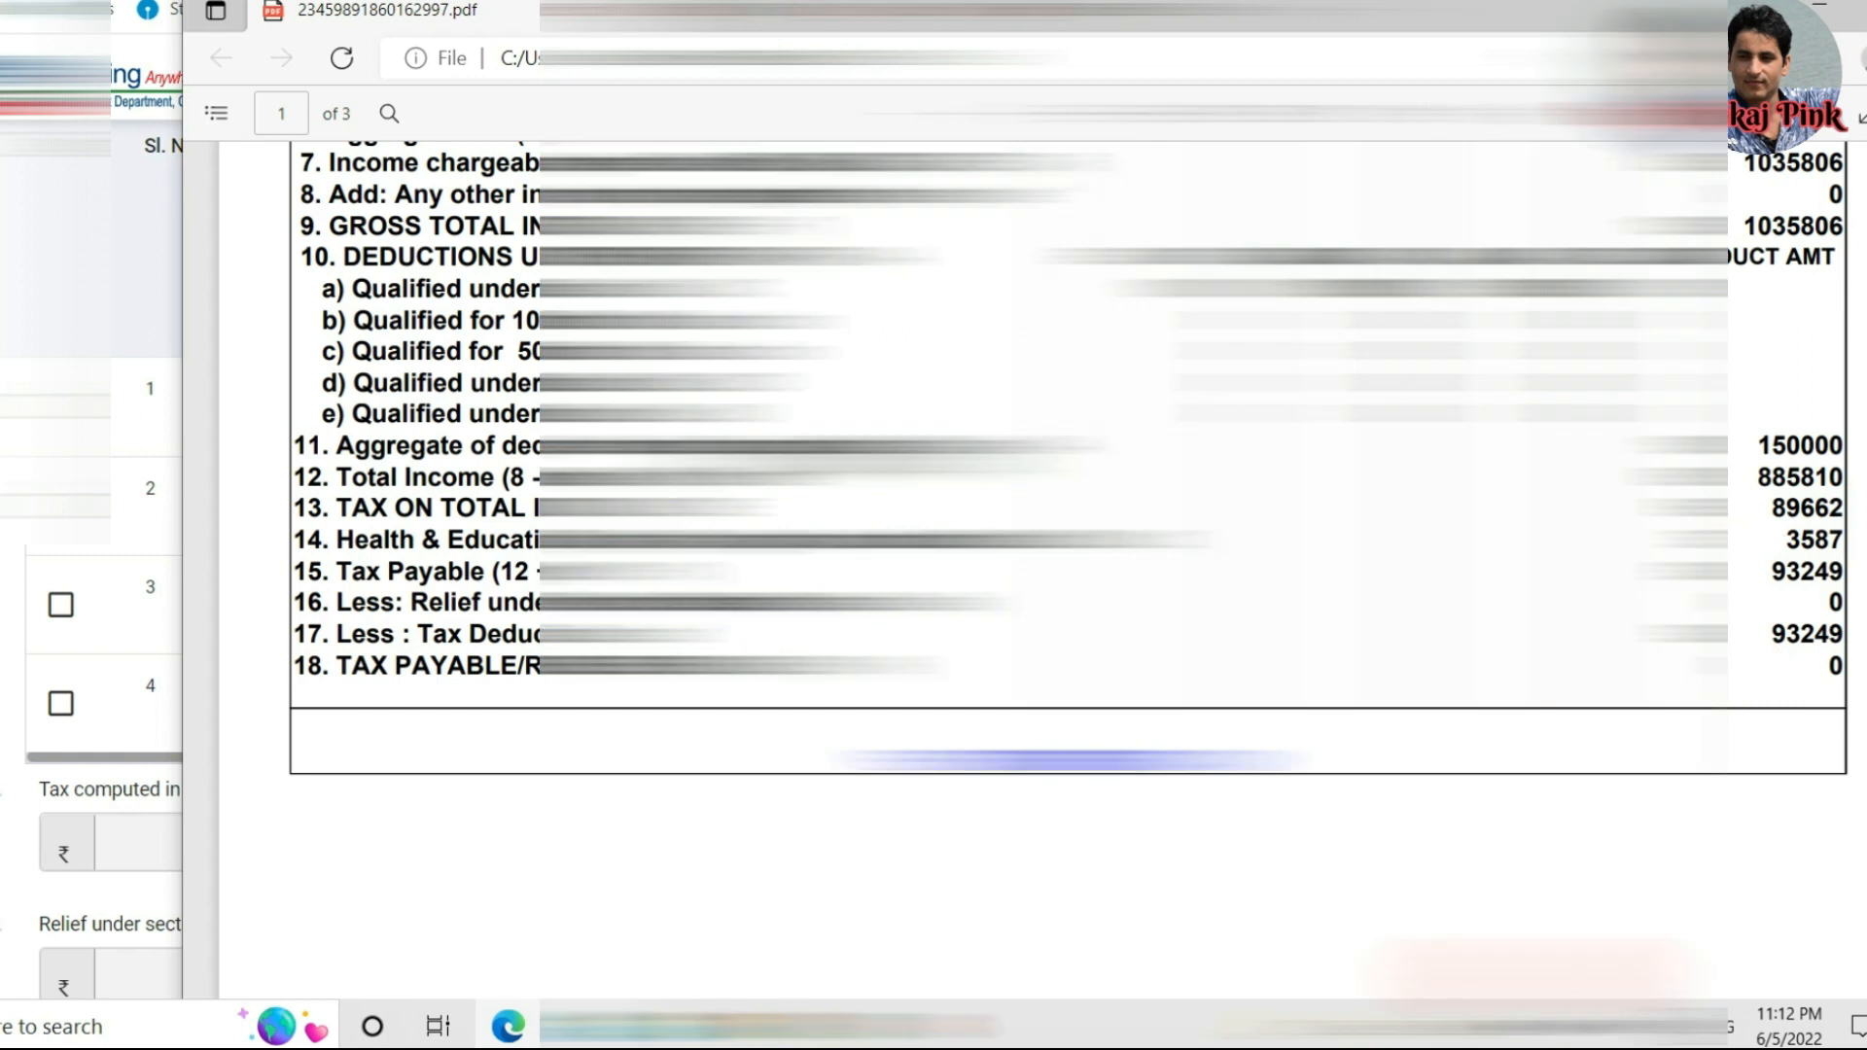
scroll(1817, 549, down, 10)
scroll(1390, 739, down, 5)
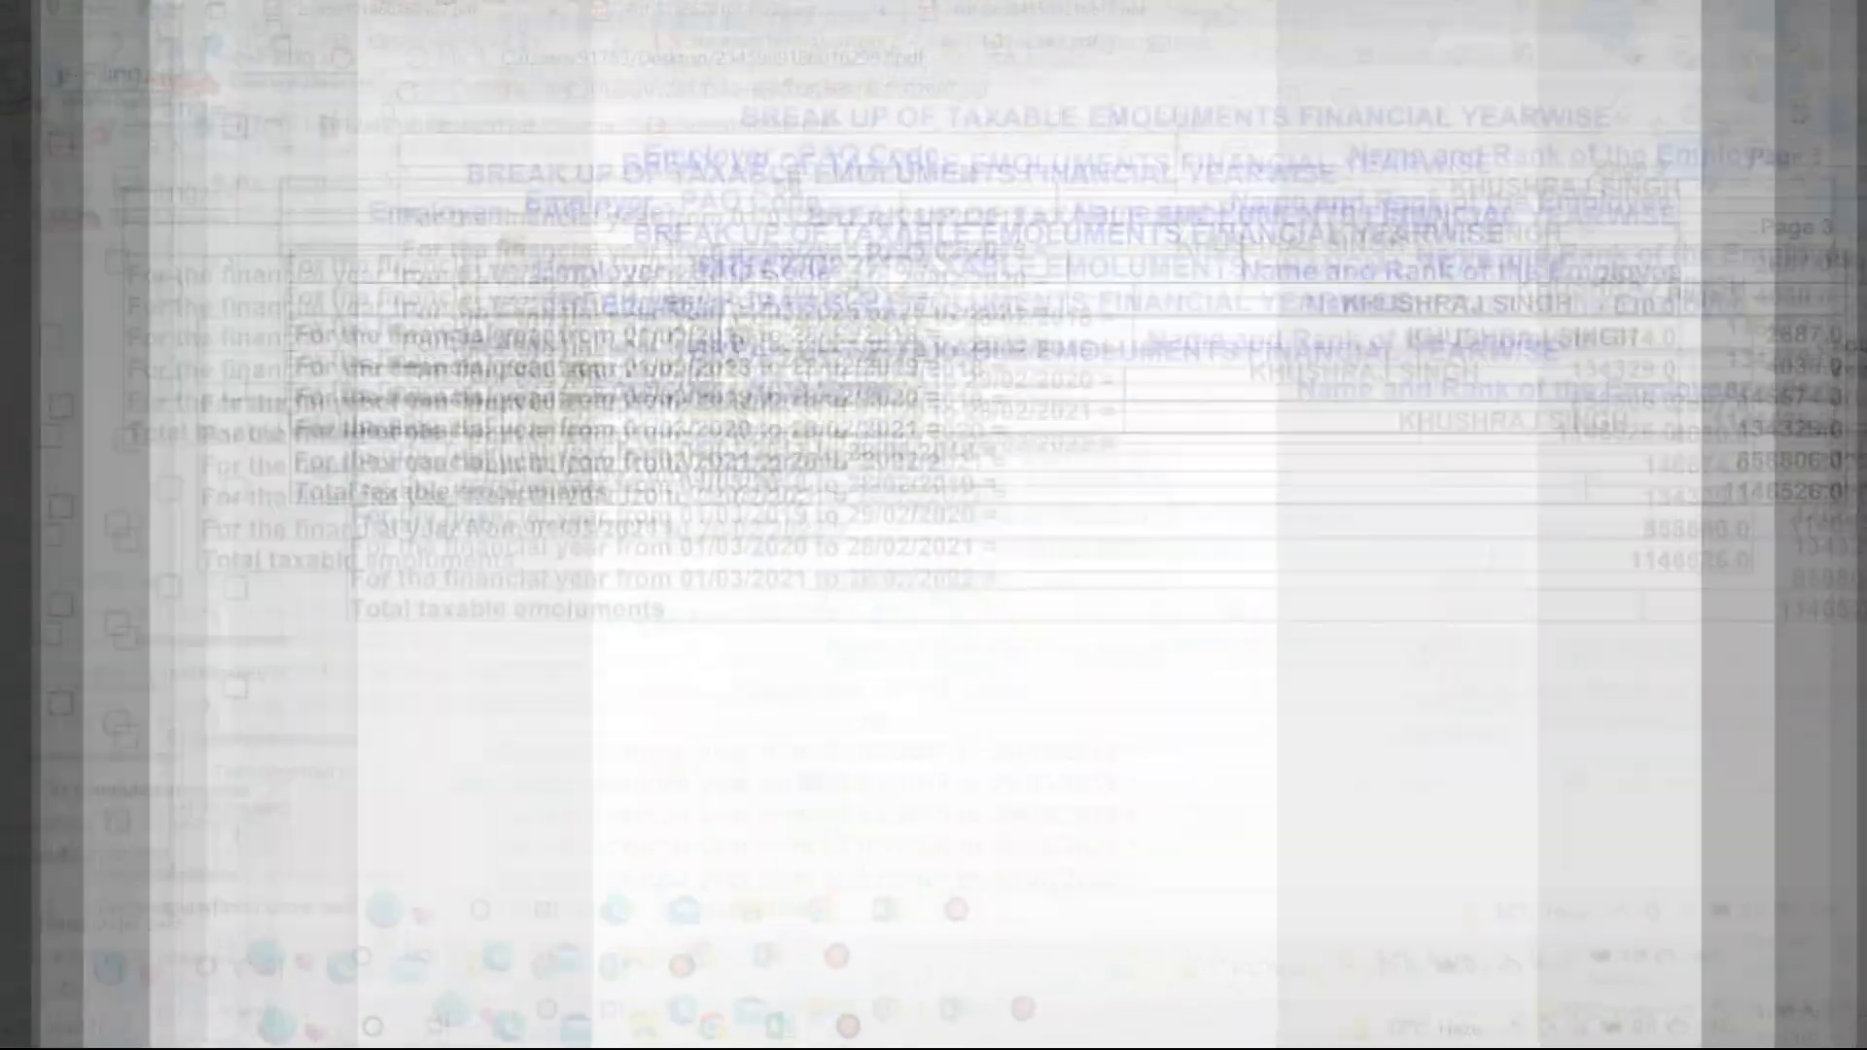
scroll(477, 793, down, 3)
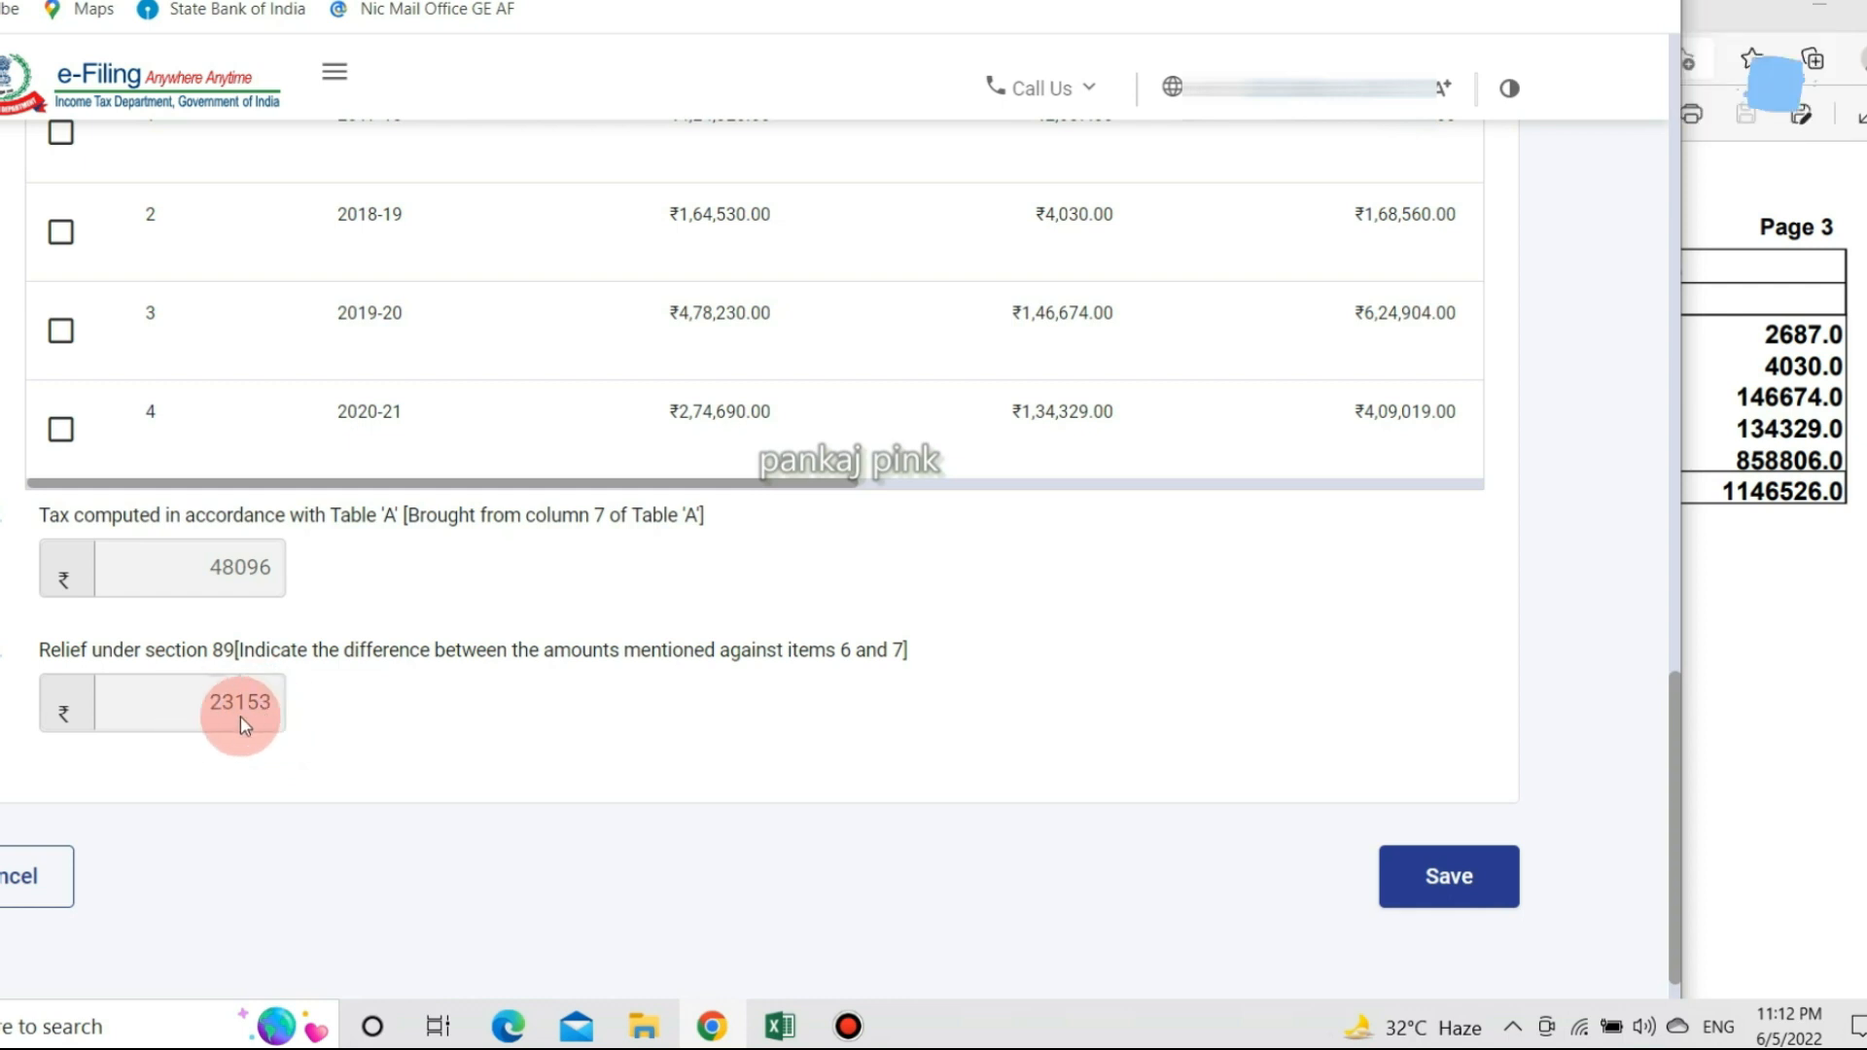
Save the arrears salary details and complete the verification declaration that the details are true.
click(1437, 875)
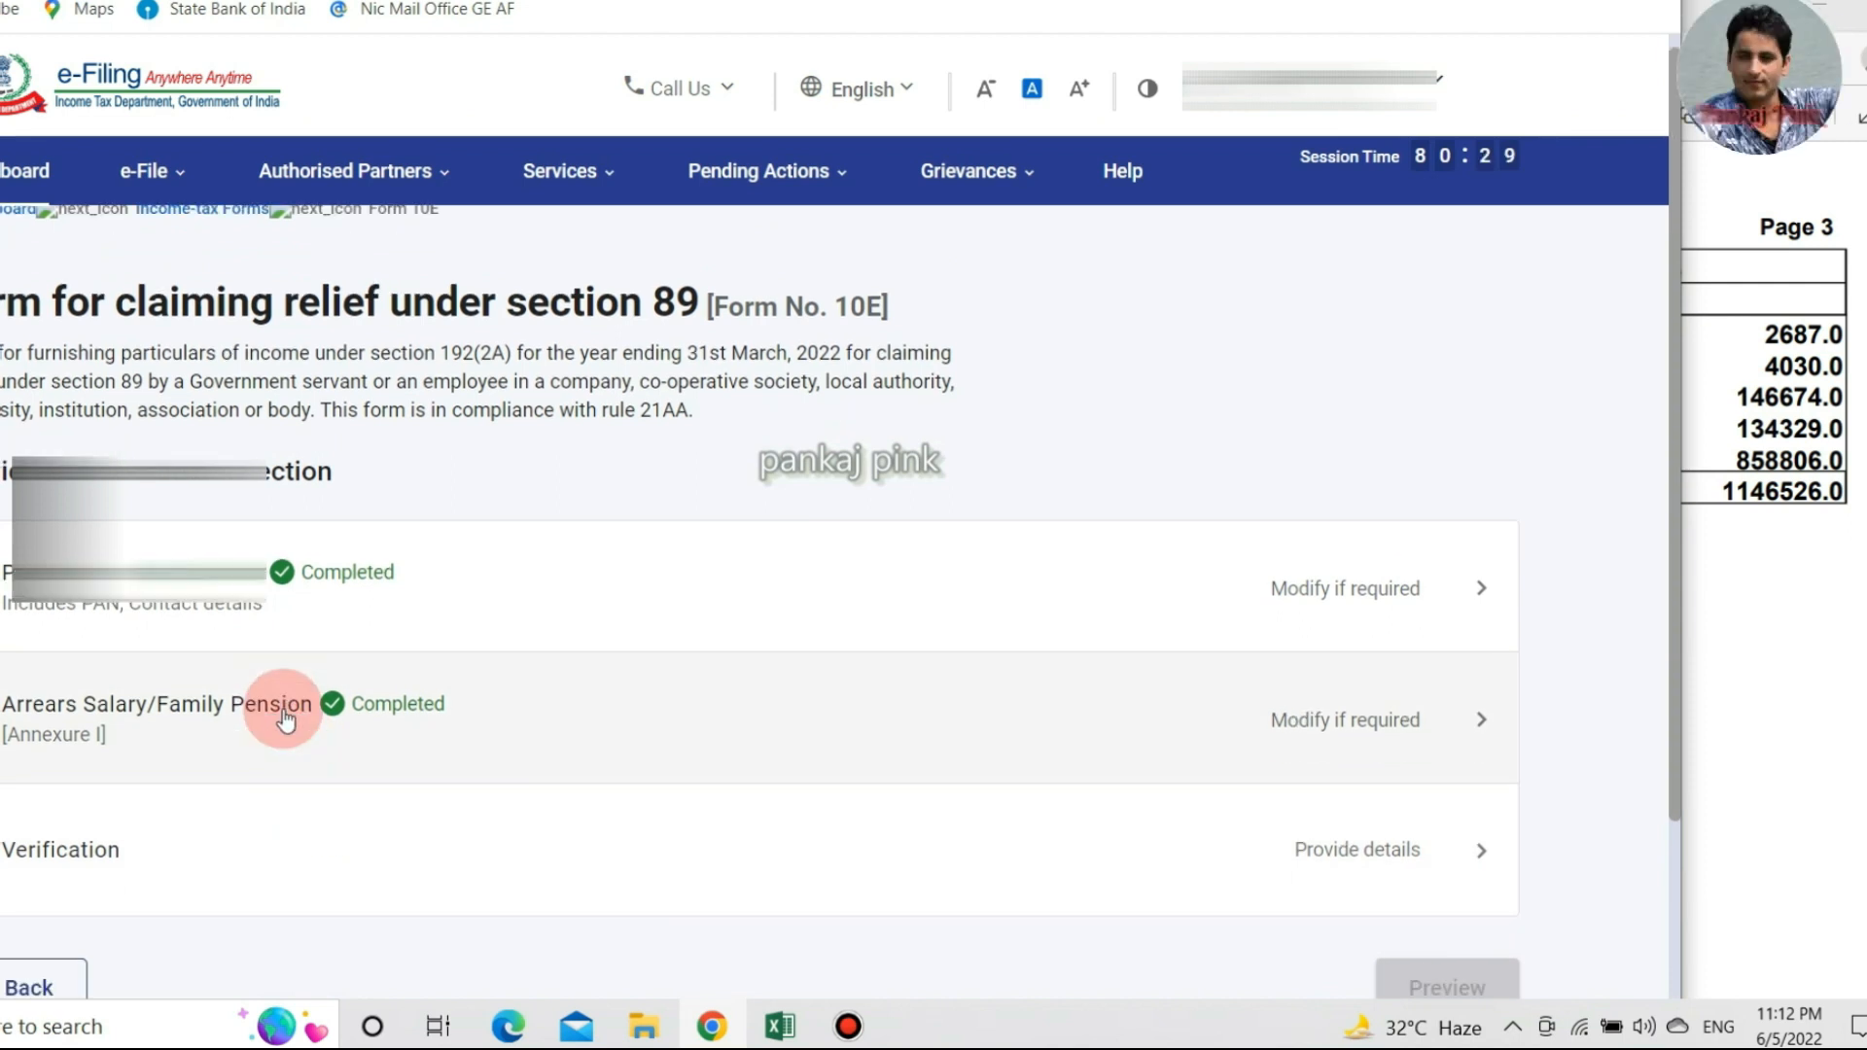
scroll(285, 720, down, 3)
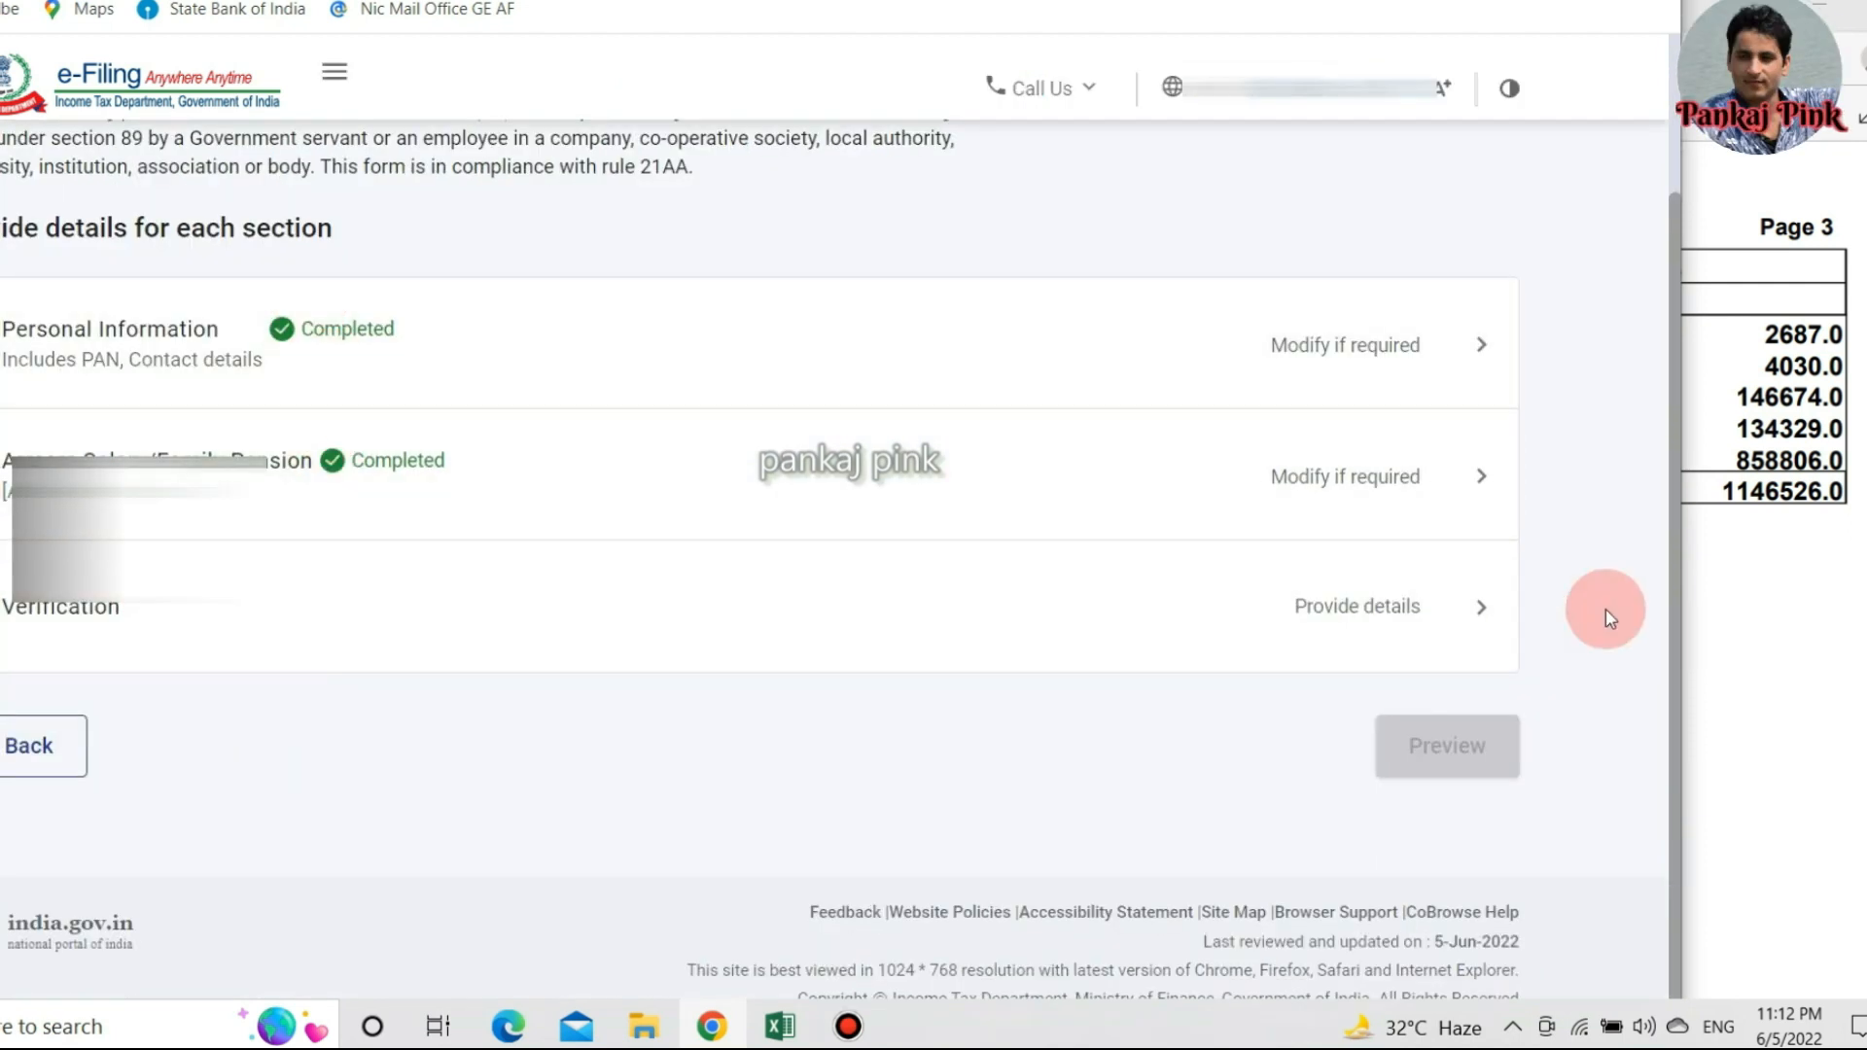
click(1462, 609)
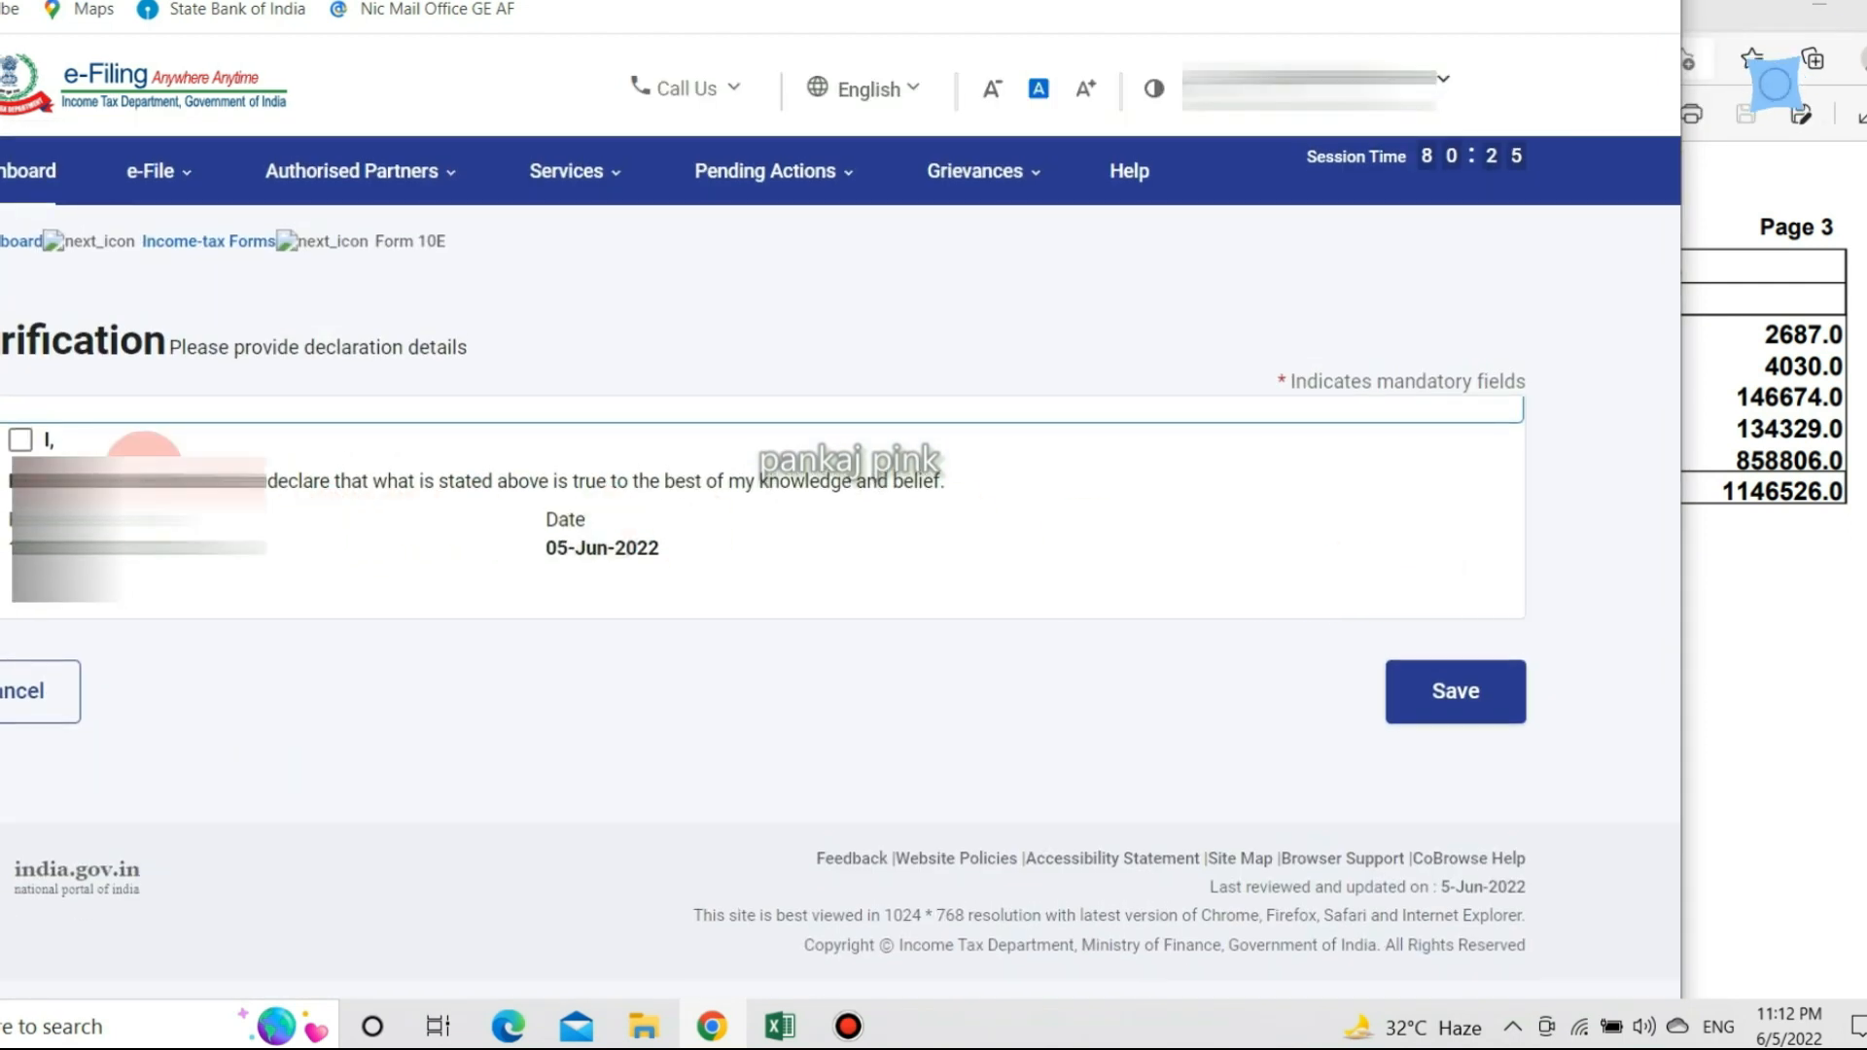
click(28, 445)
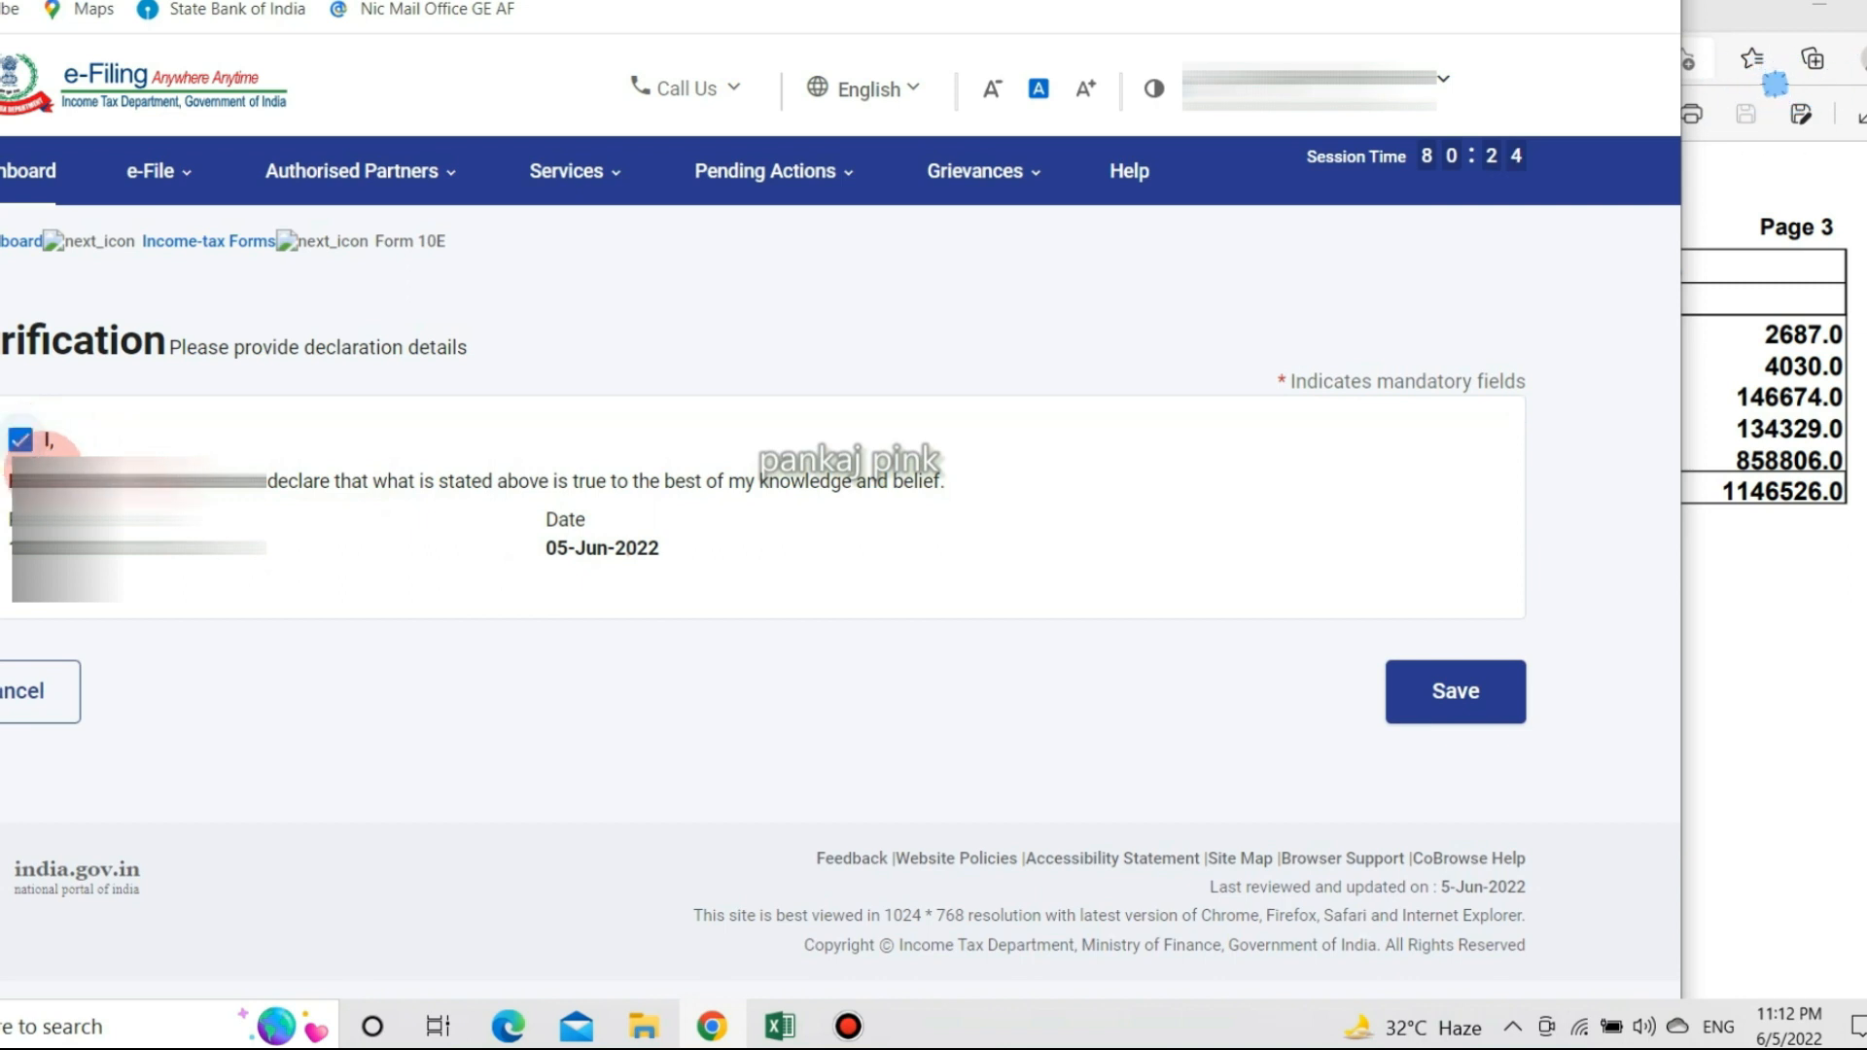
click(1467, 708)
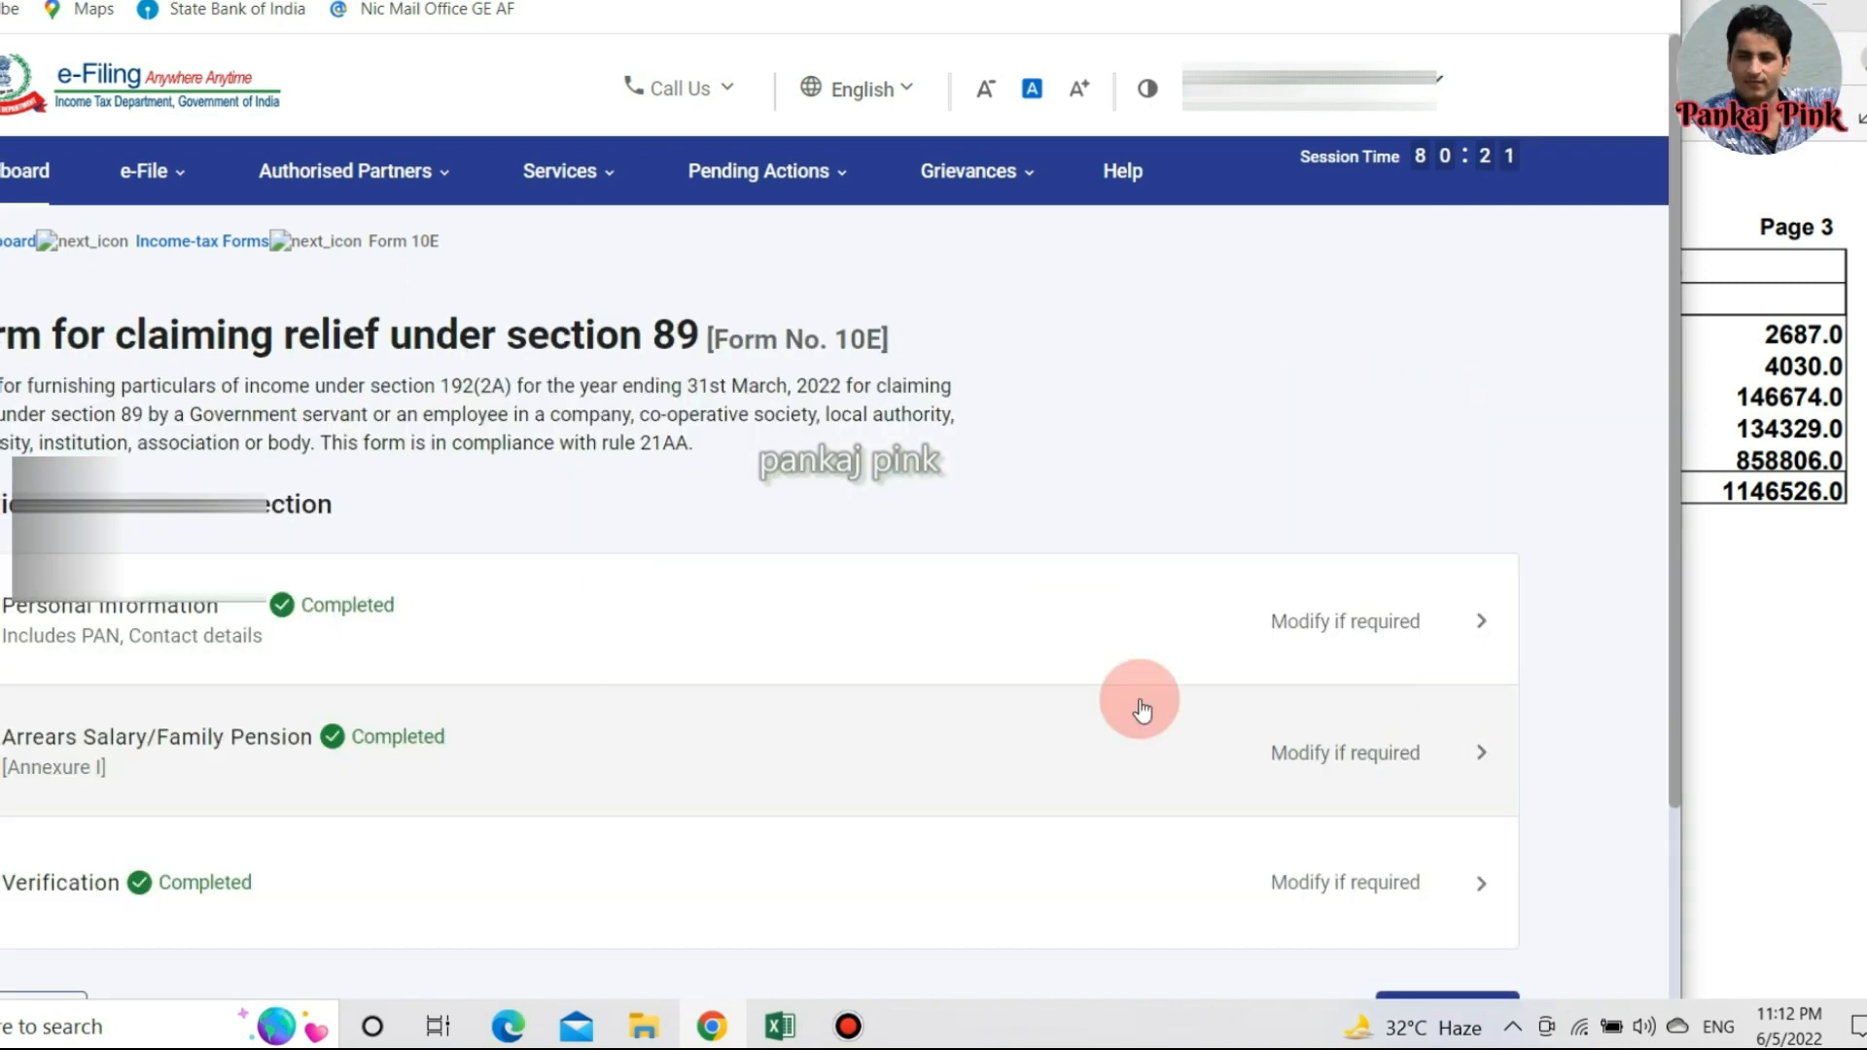
Preview Form 10E and review its Table 'A' covering 2017-18 to 2020-21.
scroll(652, 709, down, 3)
click(1361, 739)
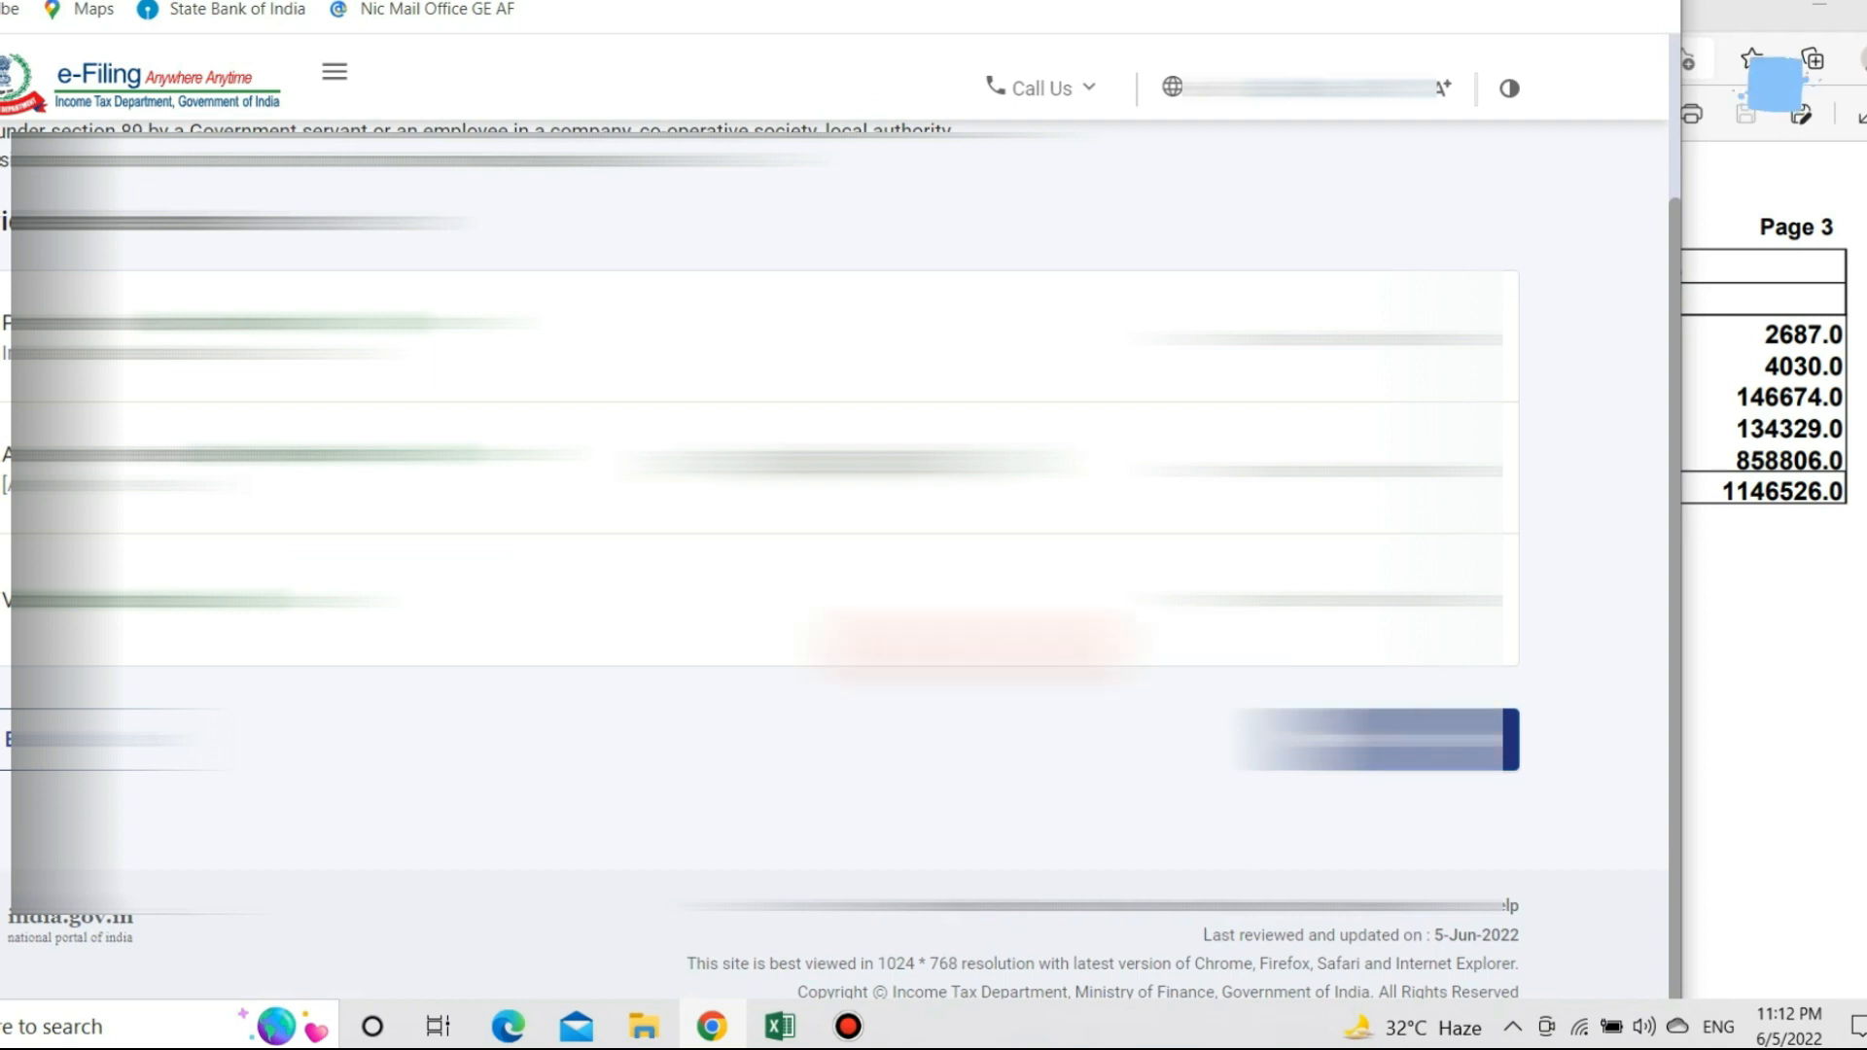
scroll(759, 627, down, 10)
scroll(758, 632, down, 10)
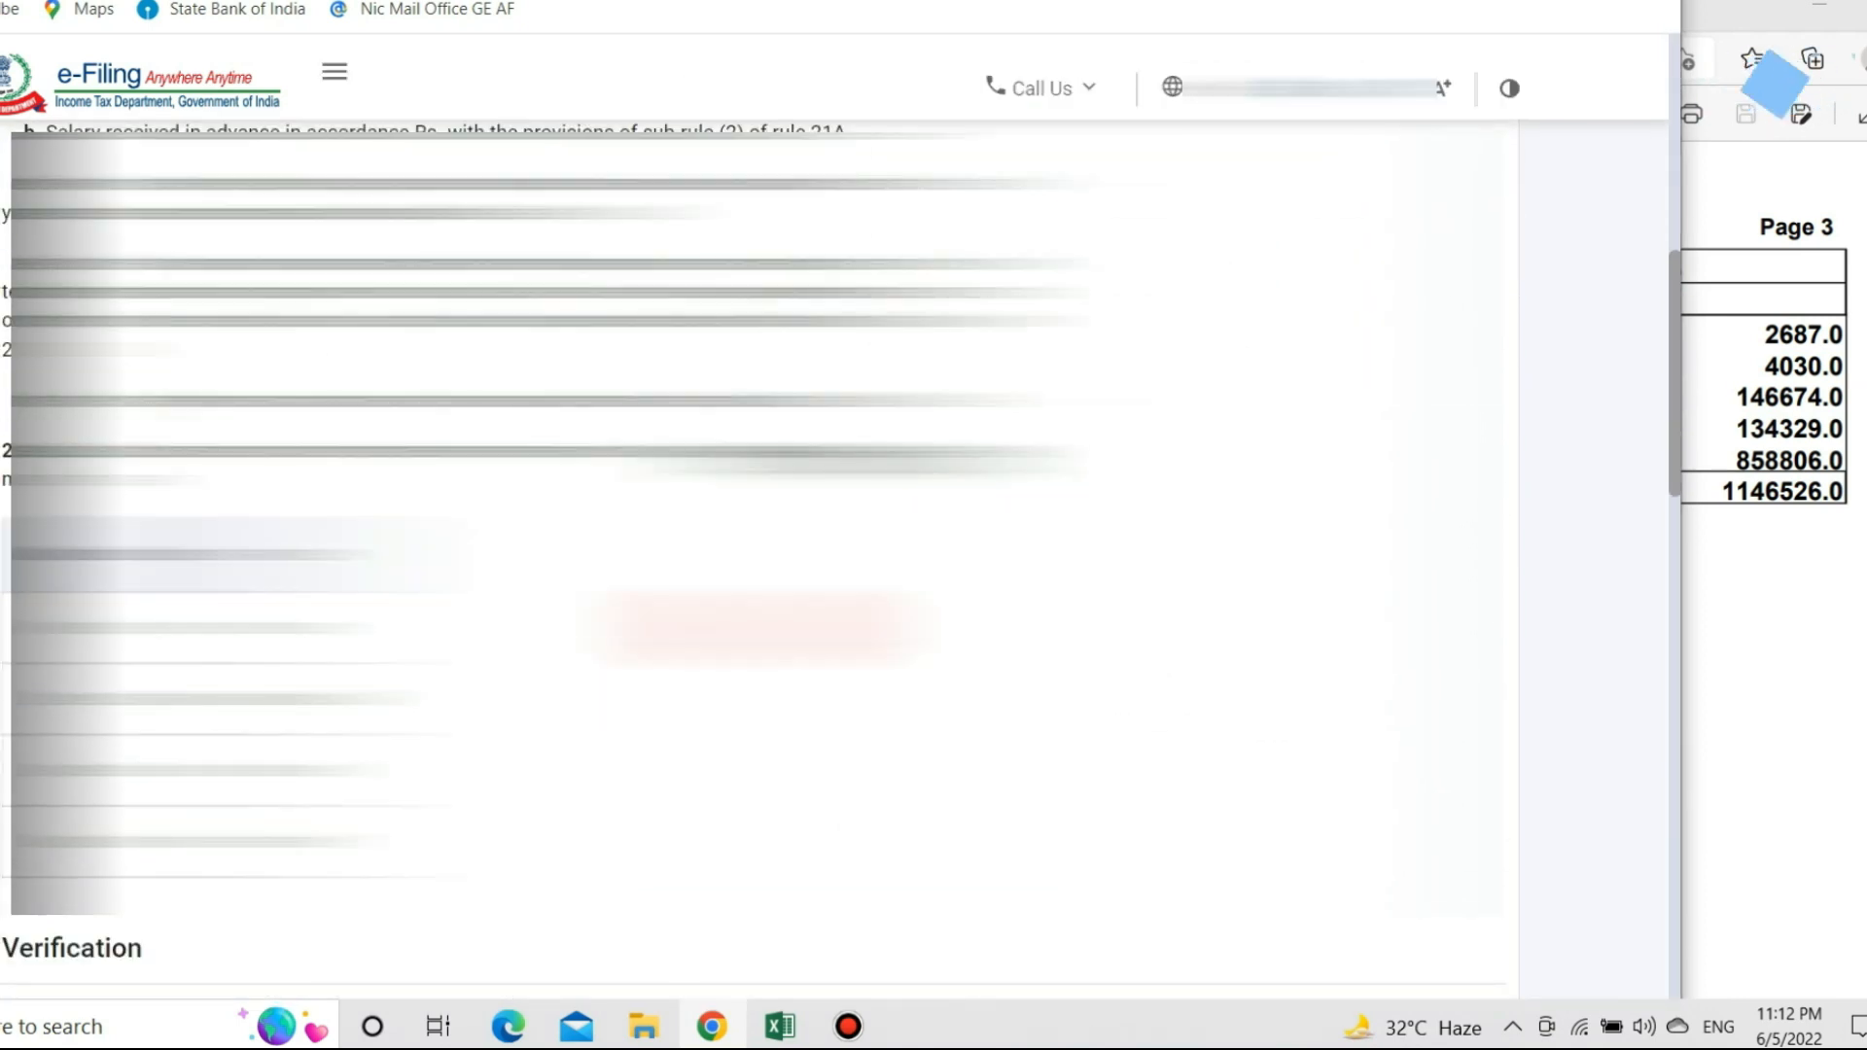
scroll(757, 635, down, 10)
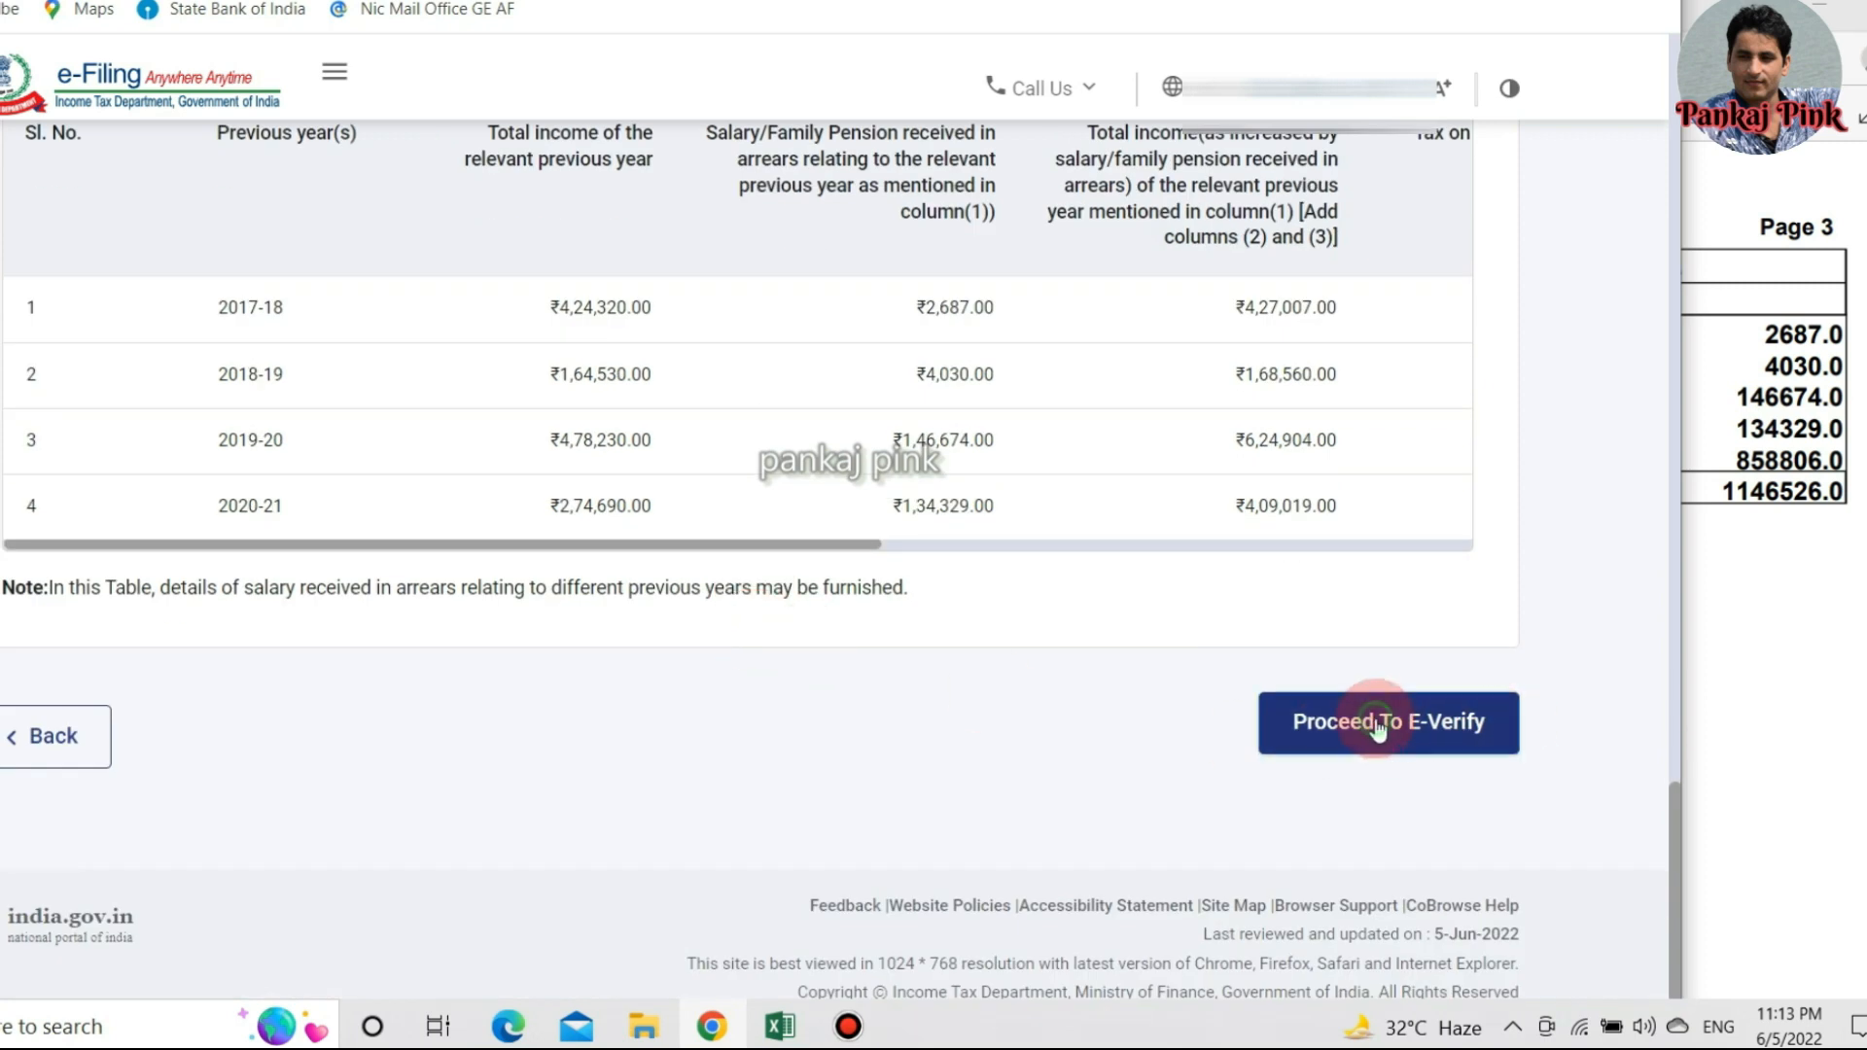
E-verify Form 10E by Aadhaar OTP, consenting to Aadhaar validation and requesting the OTP.
click(1377, 724)
click(891, 664)
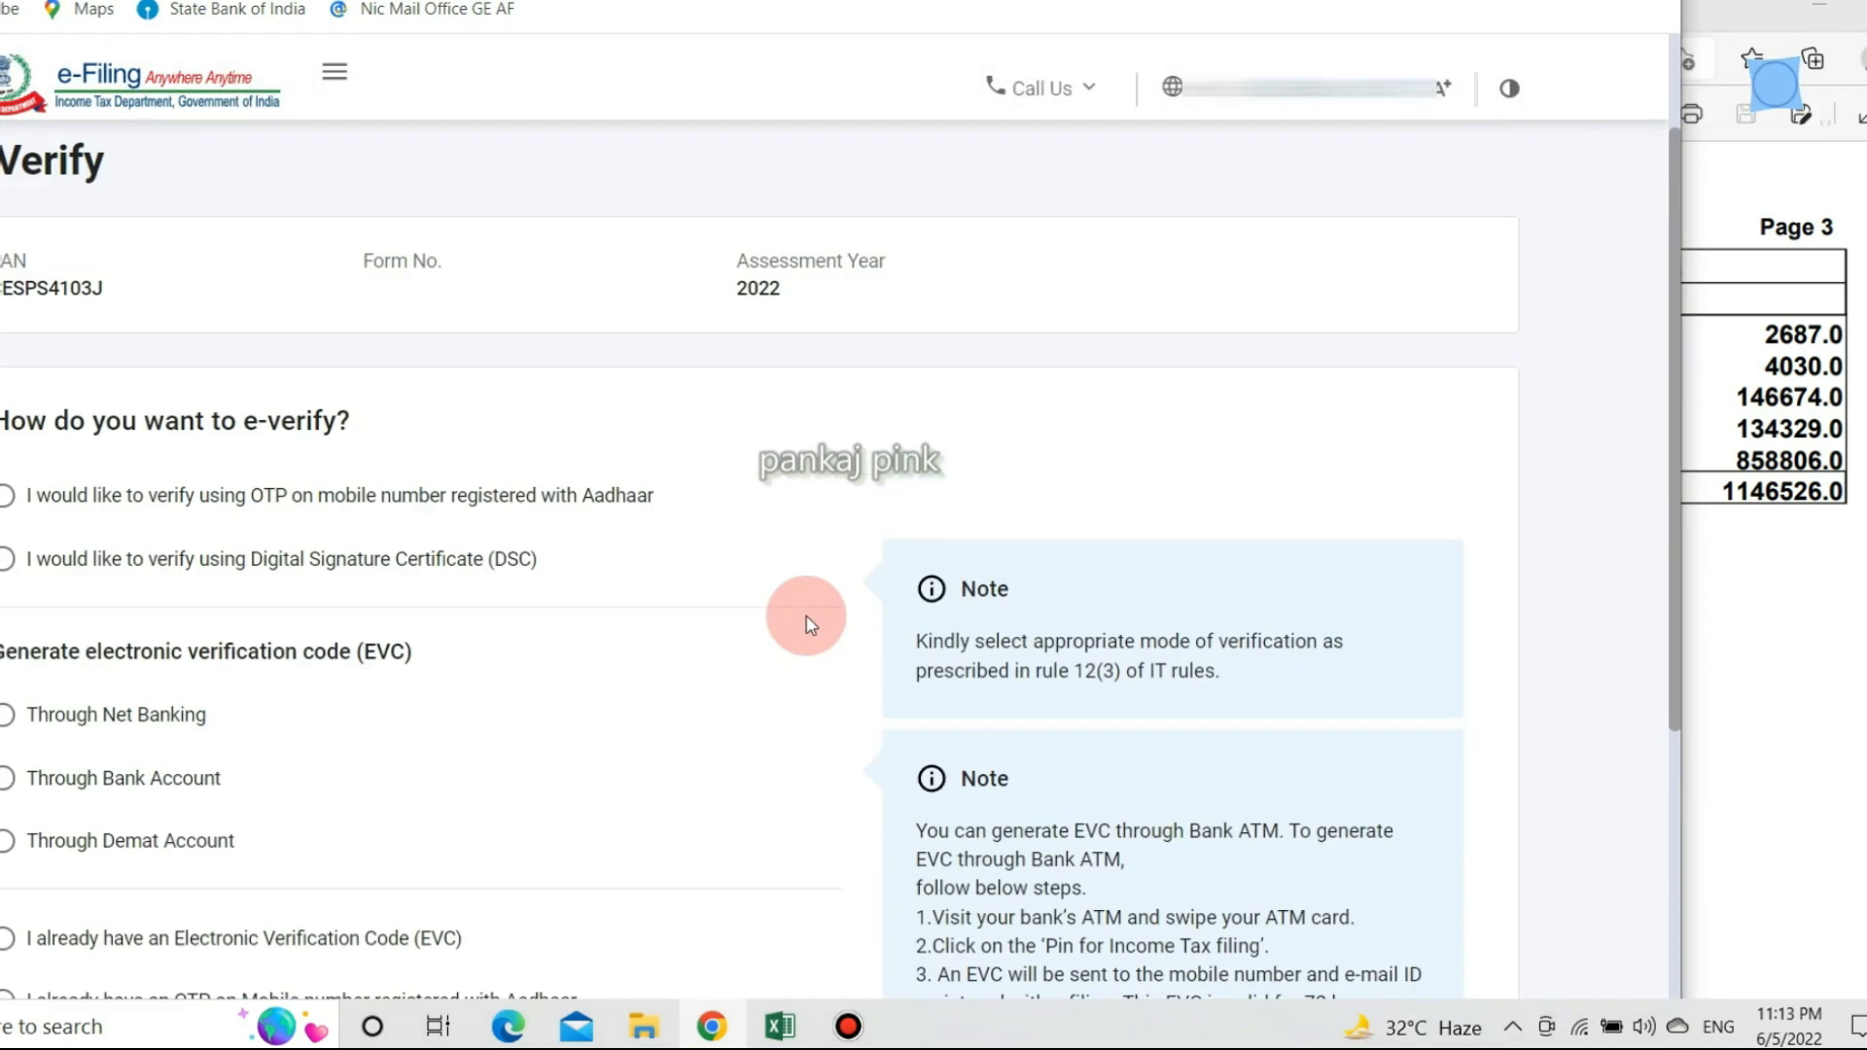
click(8, 671)
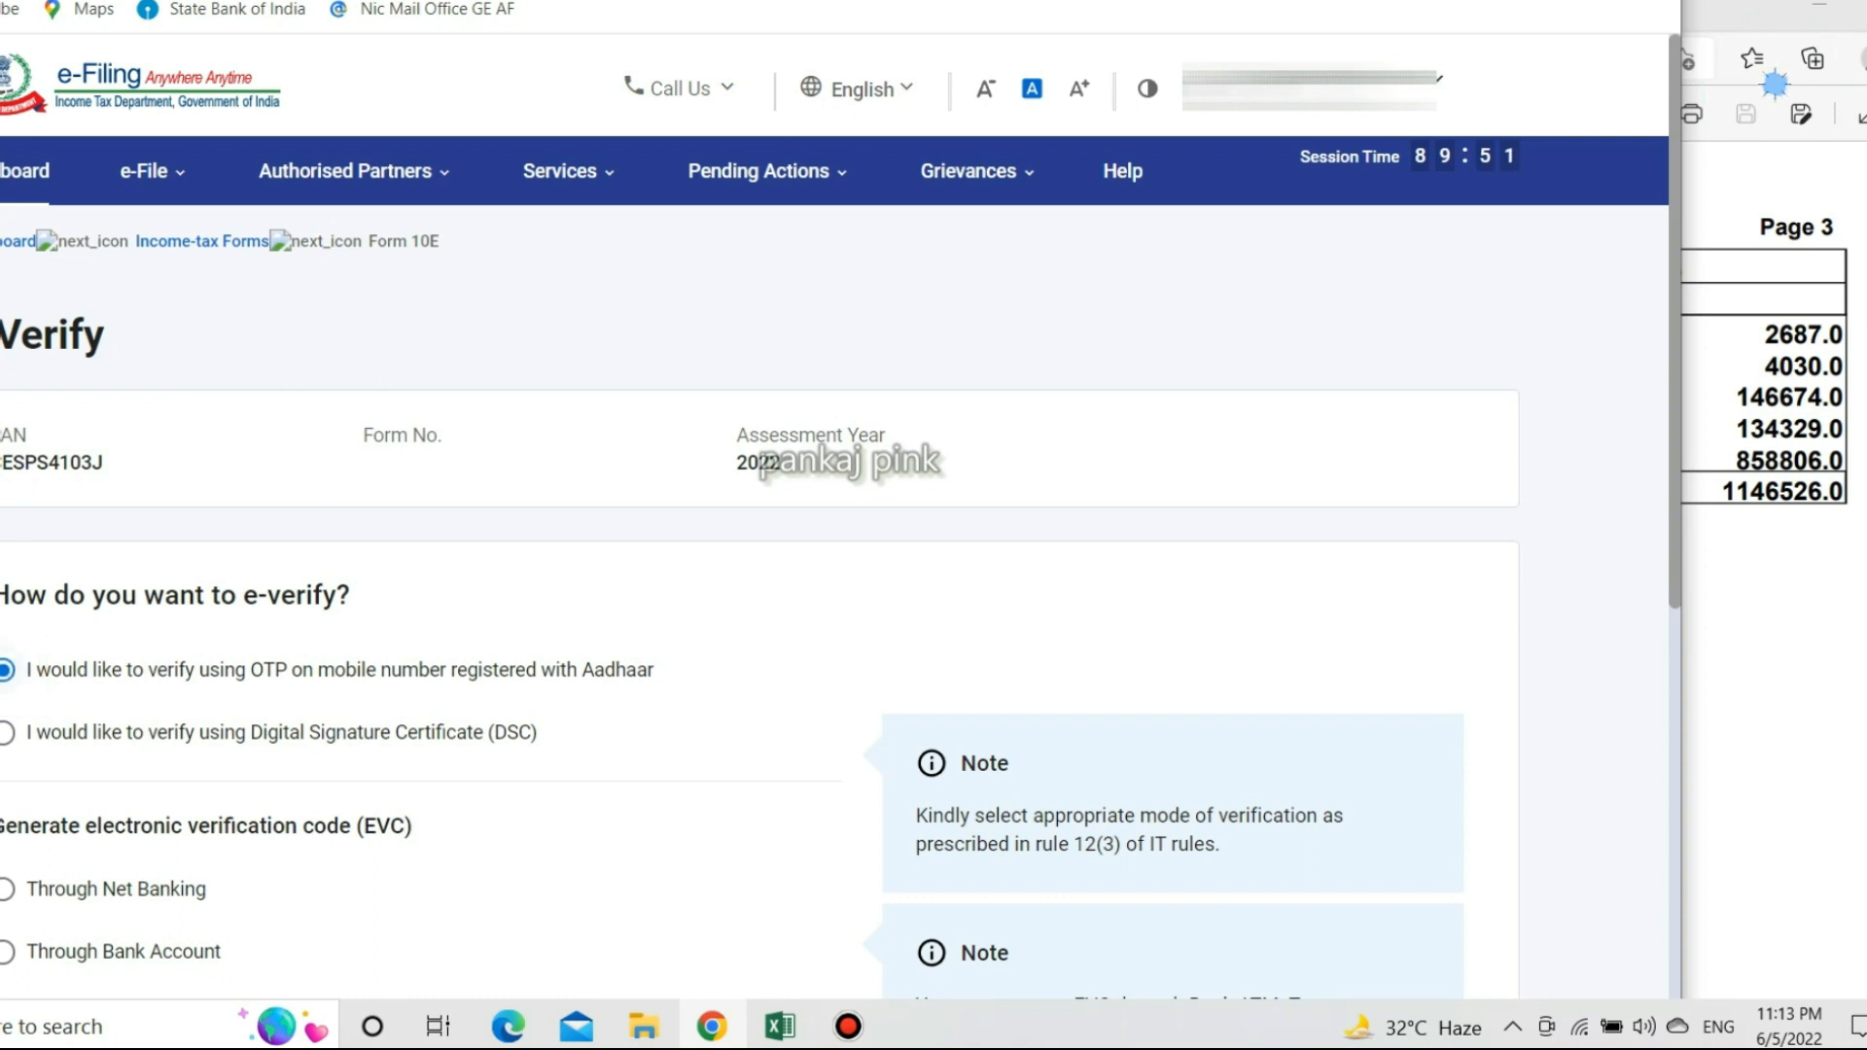
scroll(723, 564, down, 2)
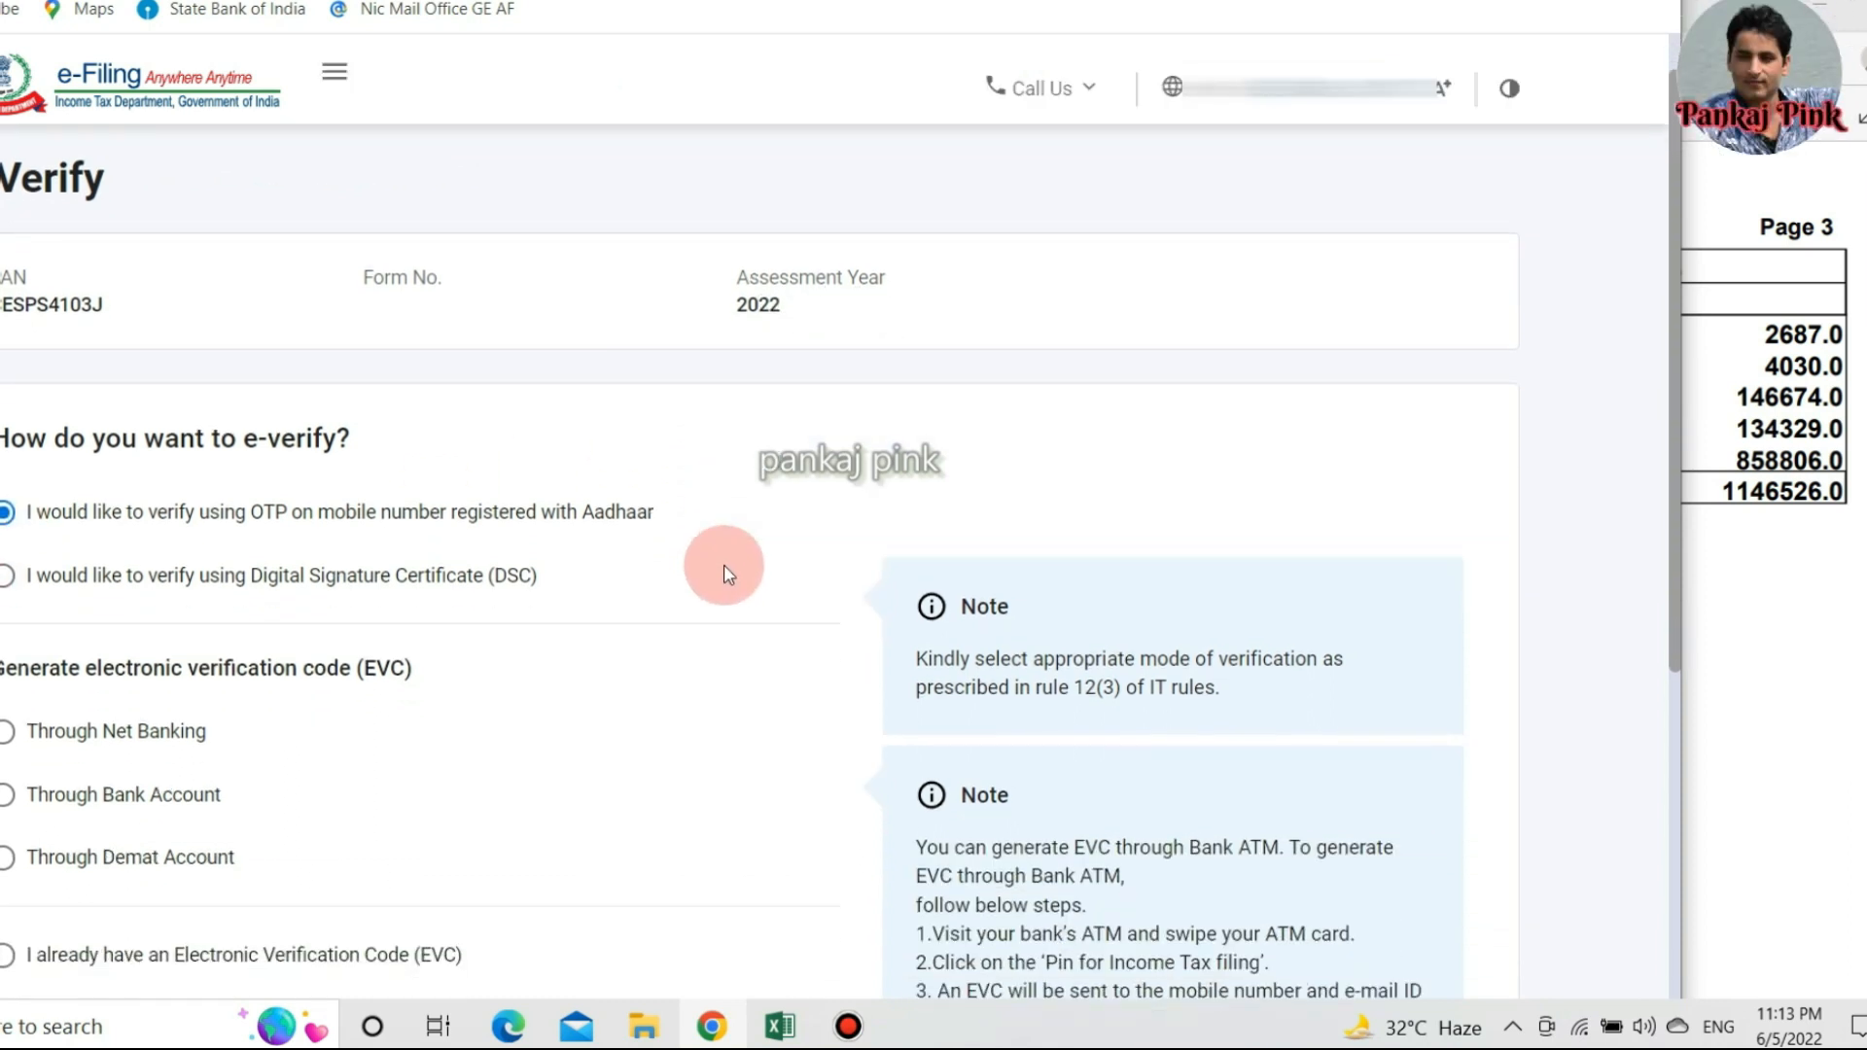
scroll(723, 564, down, 5)
click(1437, 746)
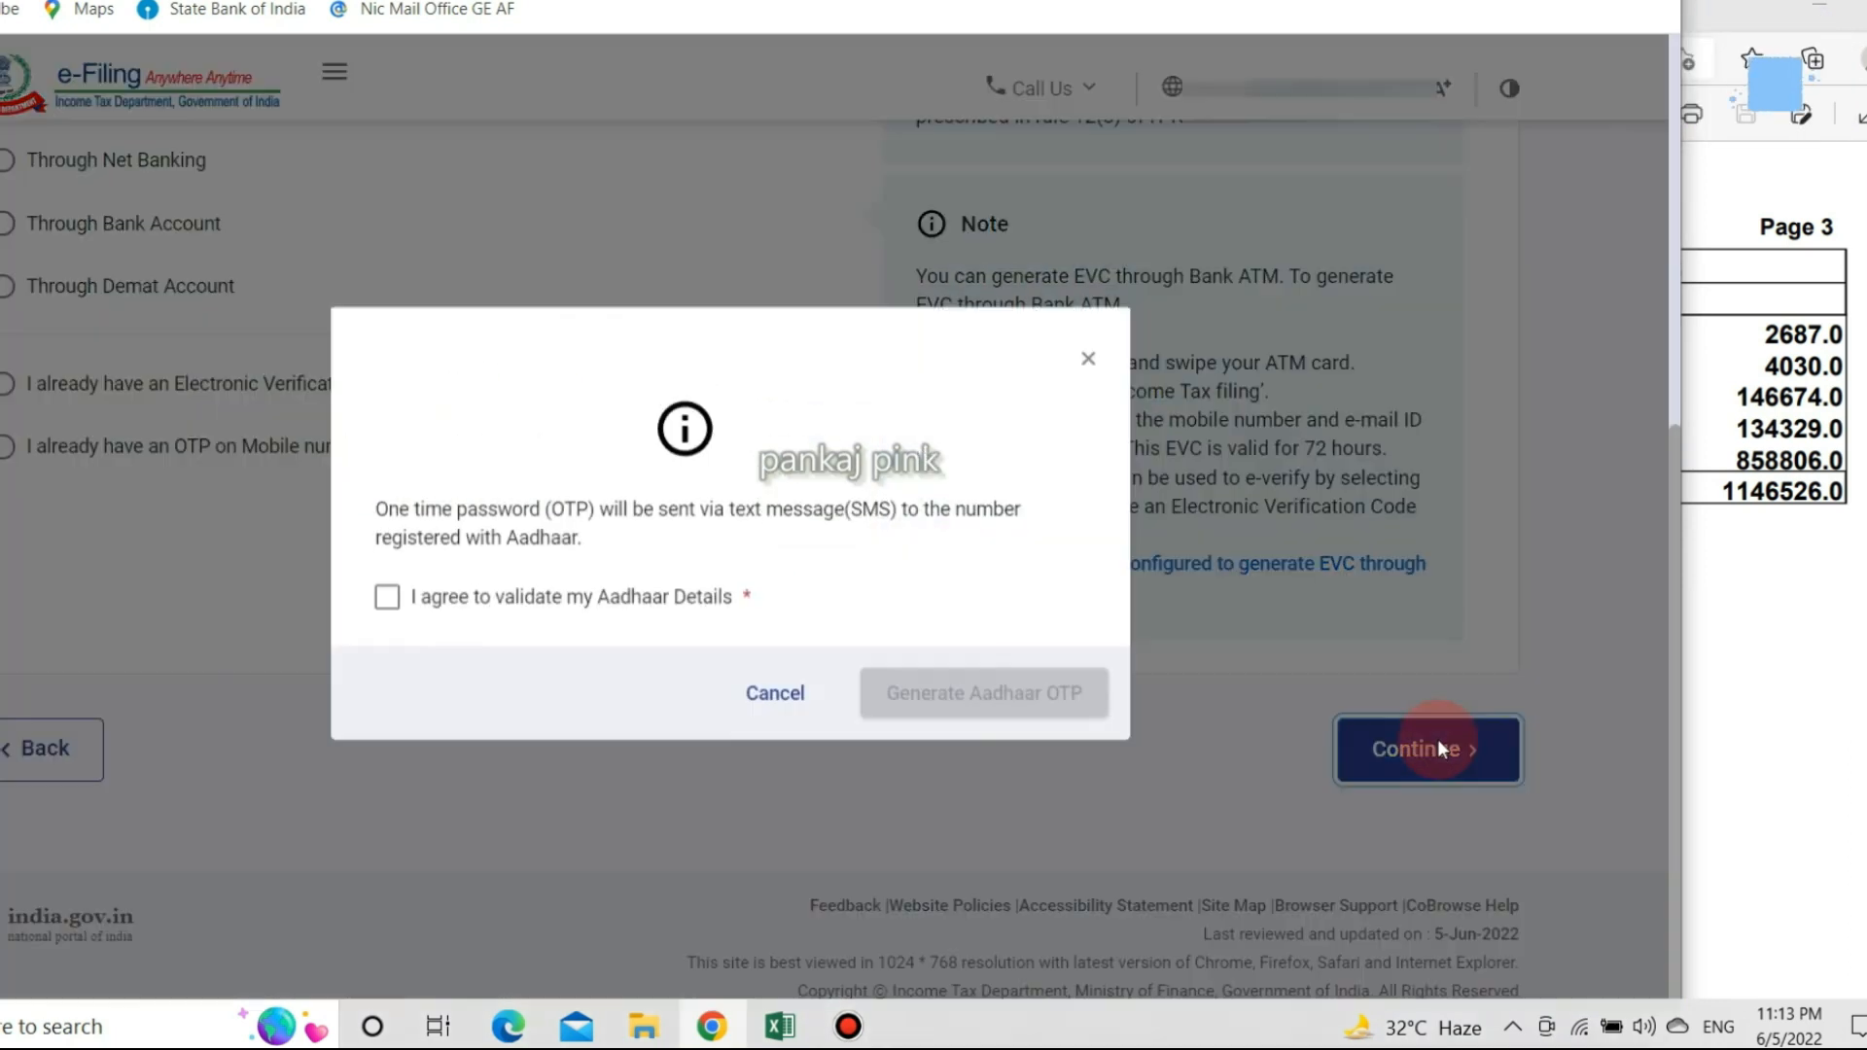
click(387, 602)
click(932, 700)
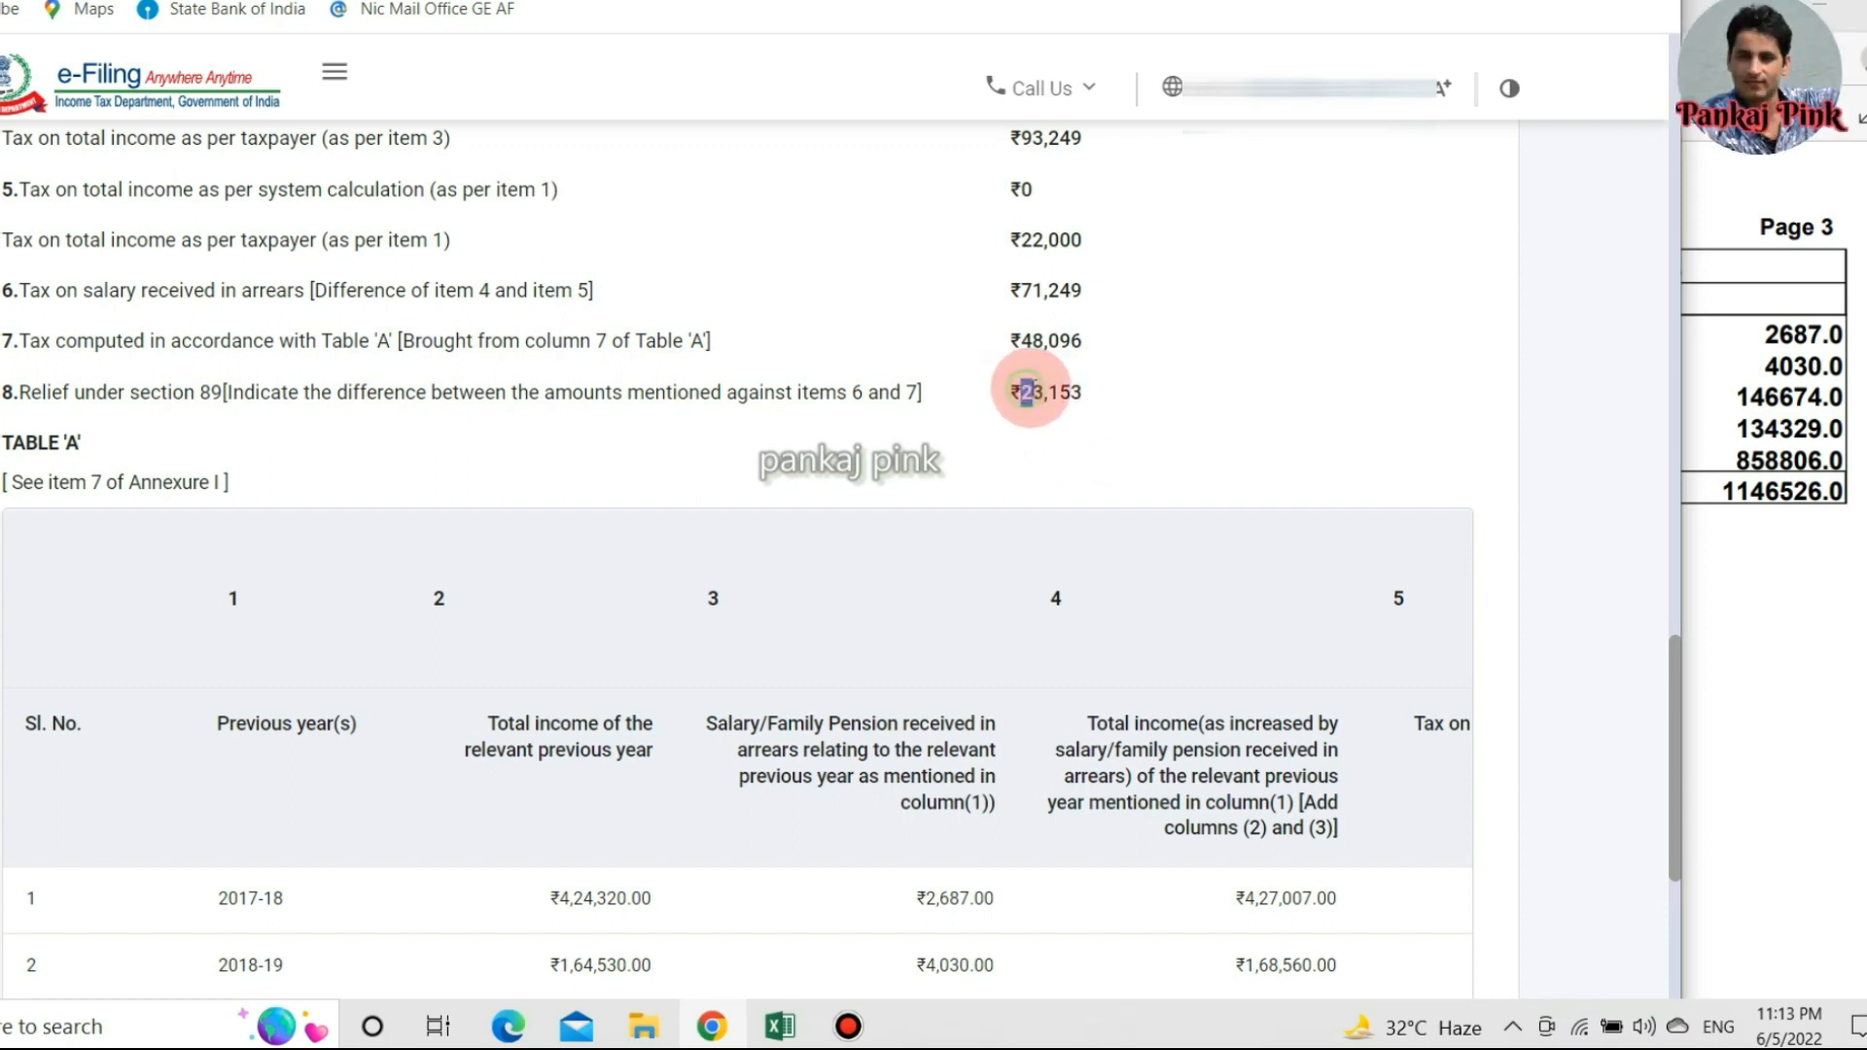
Copy the 23,153 relief amount and start filing an income tax return from e-File.
drag(1026, 392, 1075, 389)
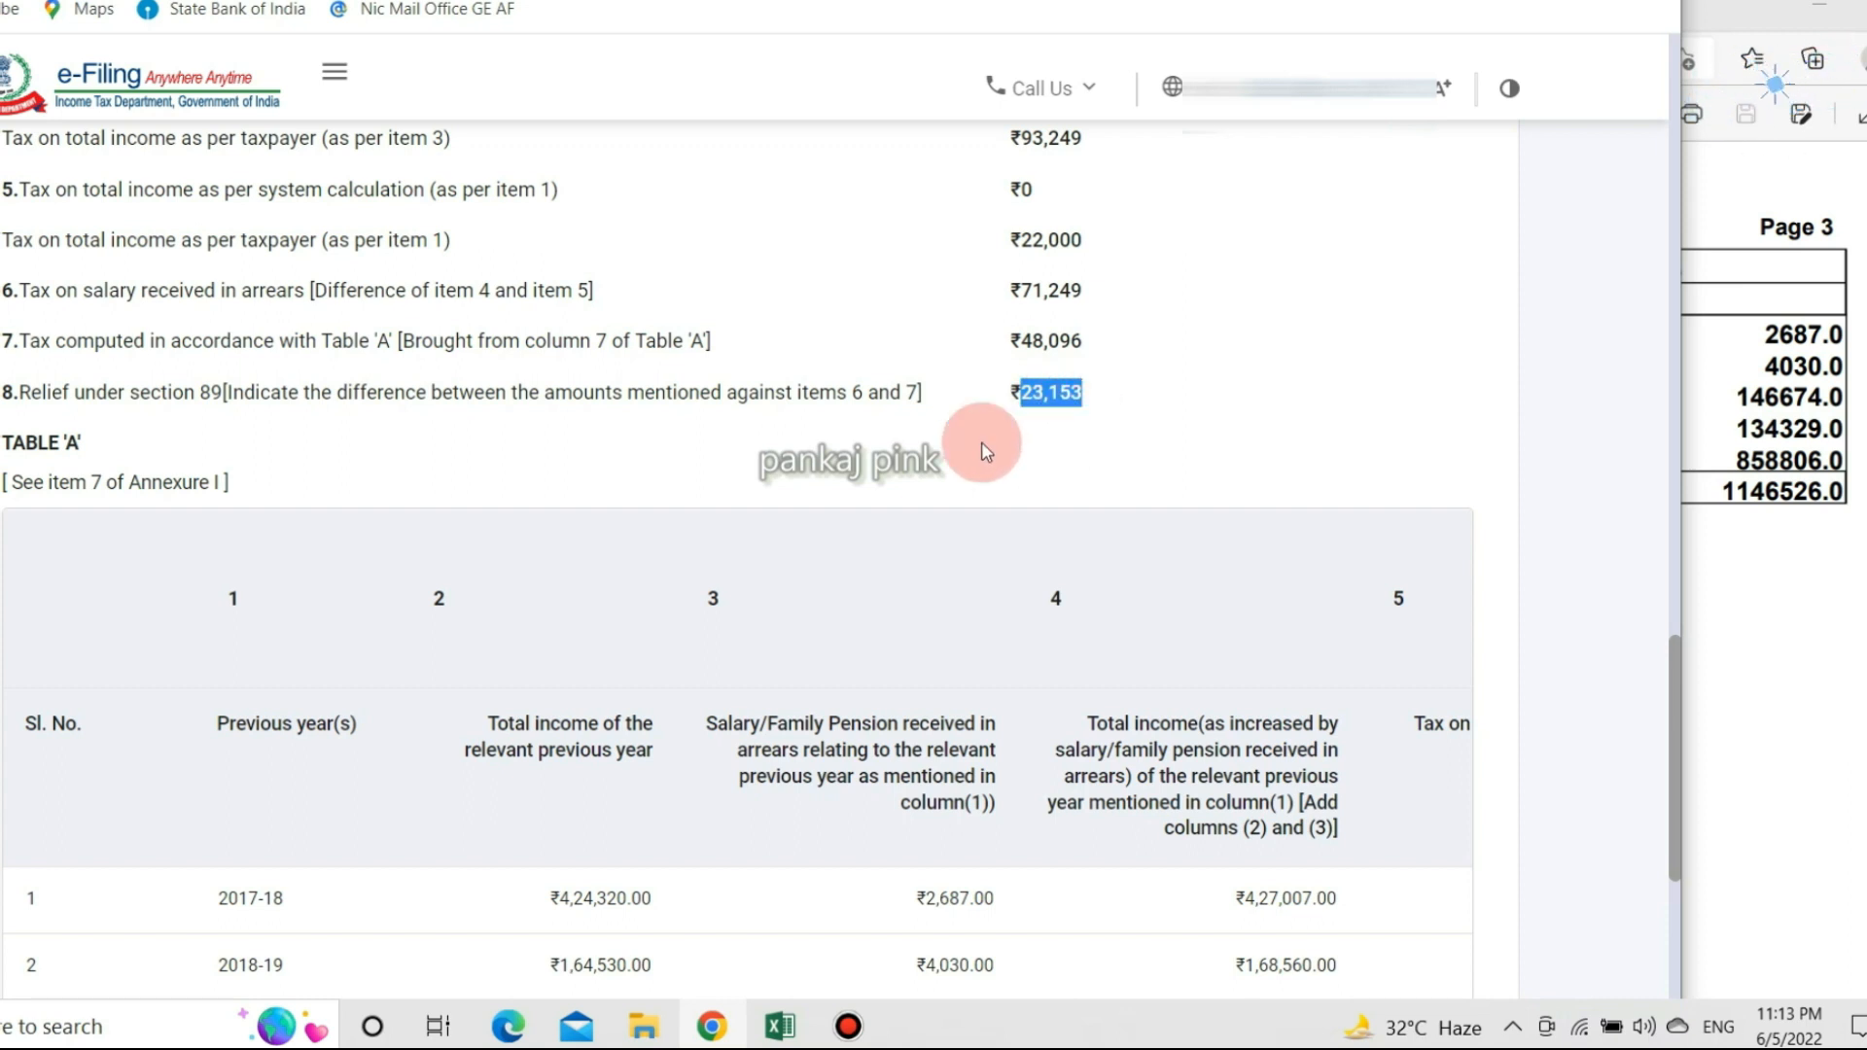
scroll(474, 587, up, 15)
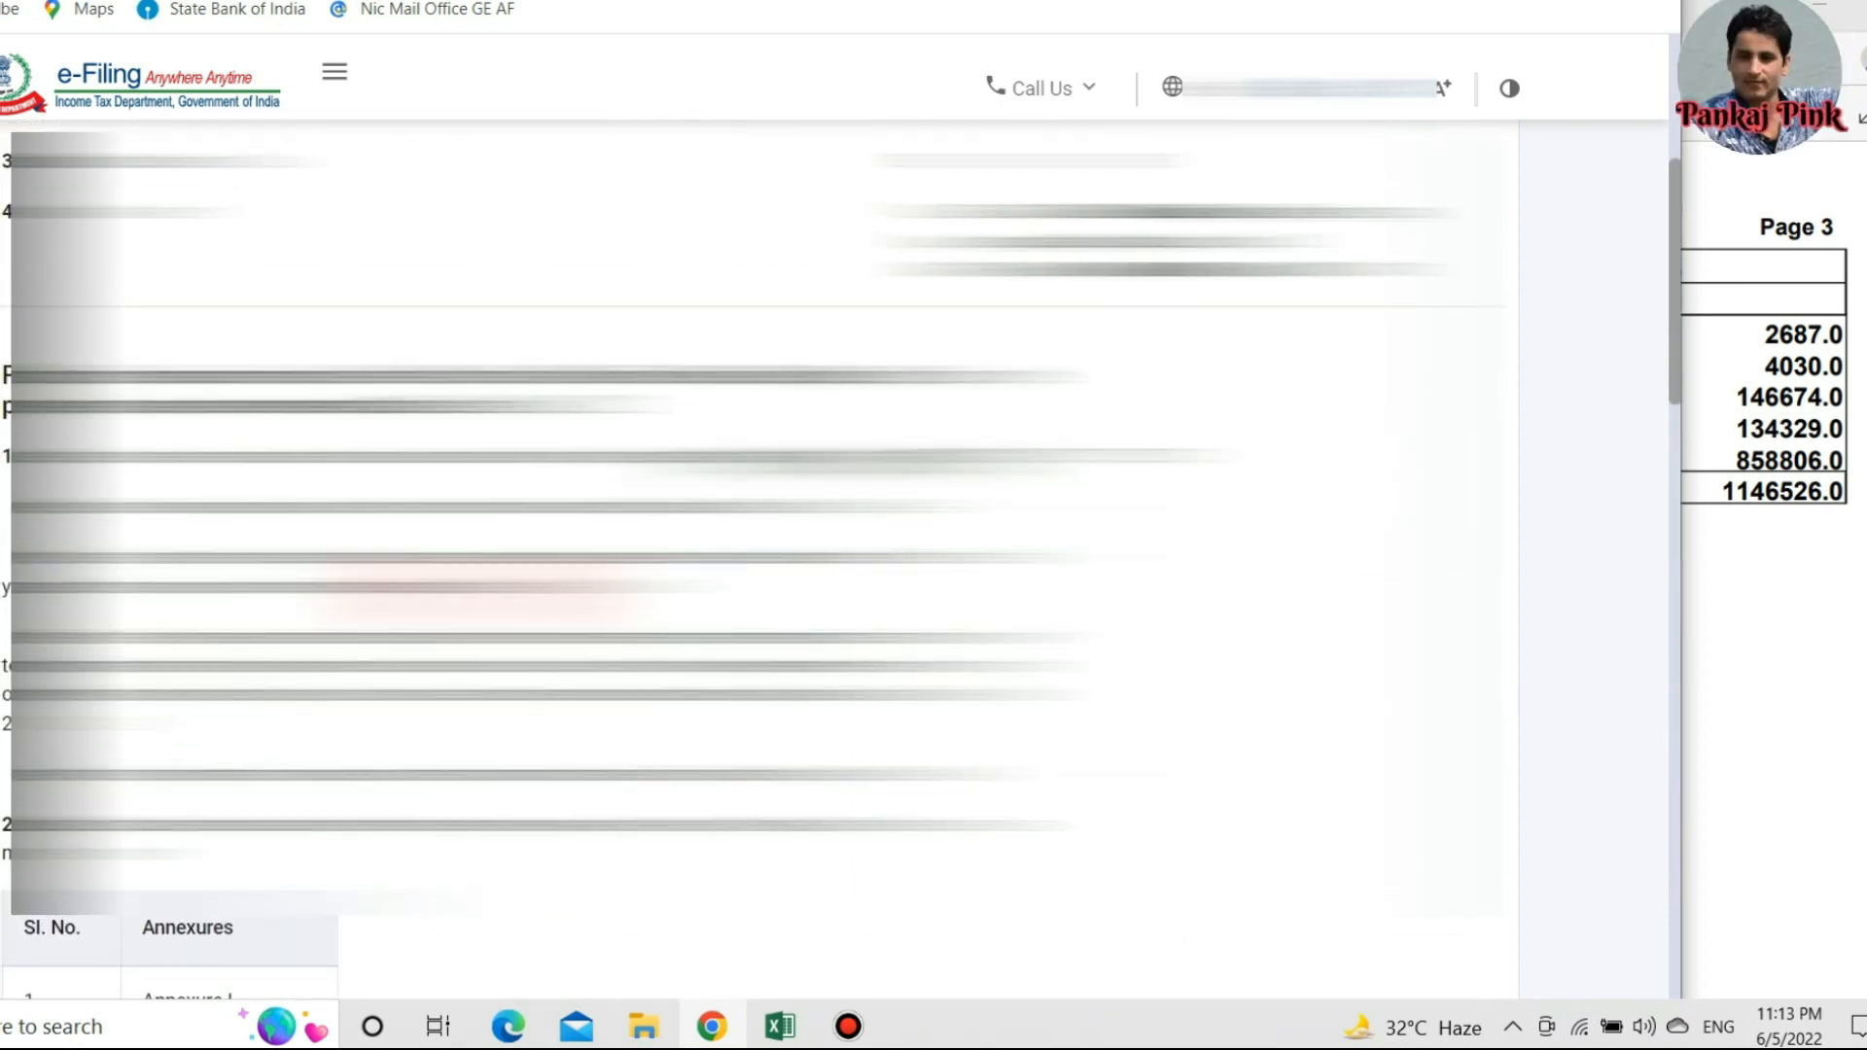
click(172, 180)
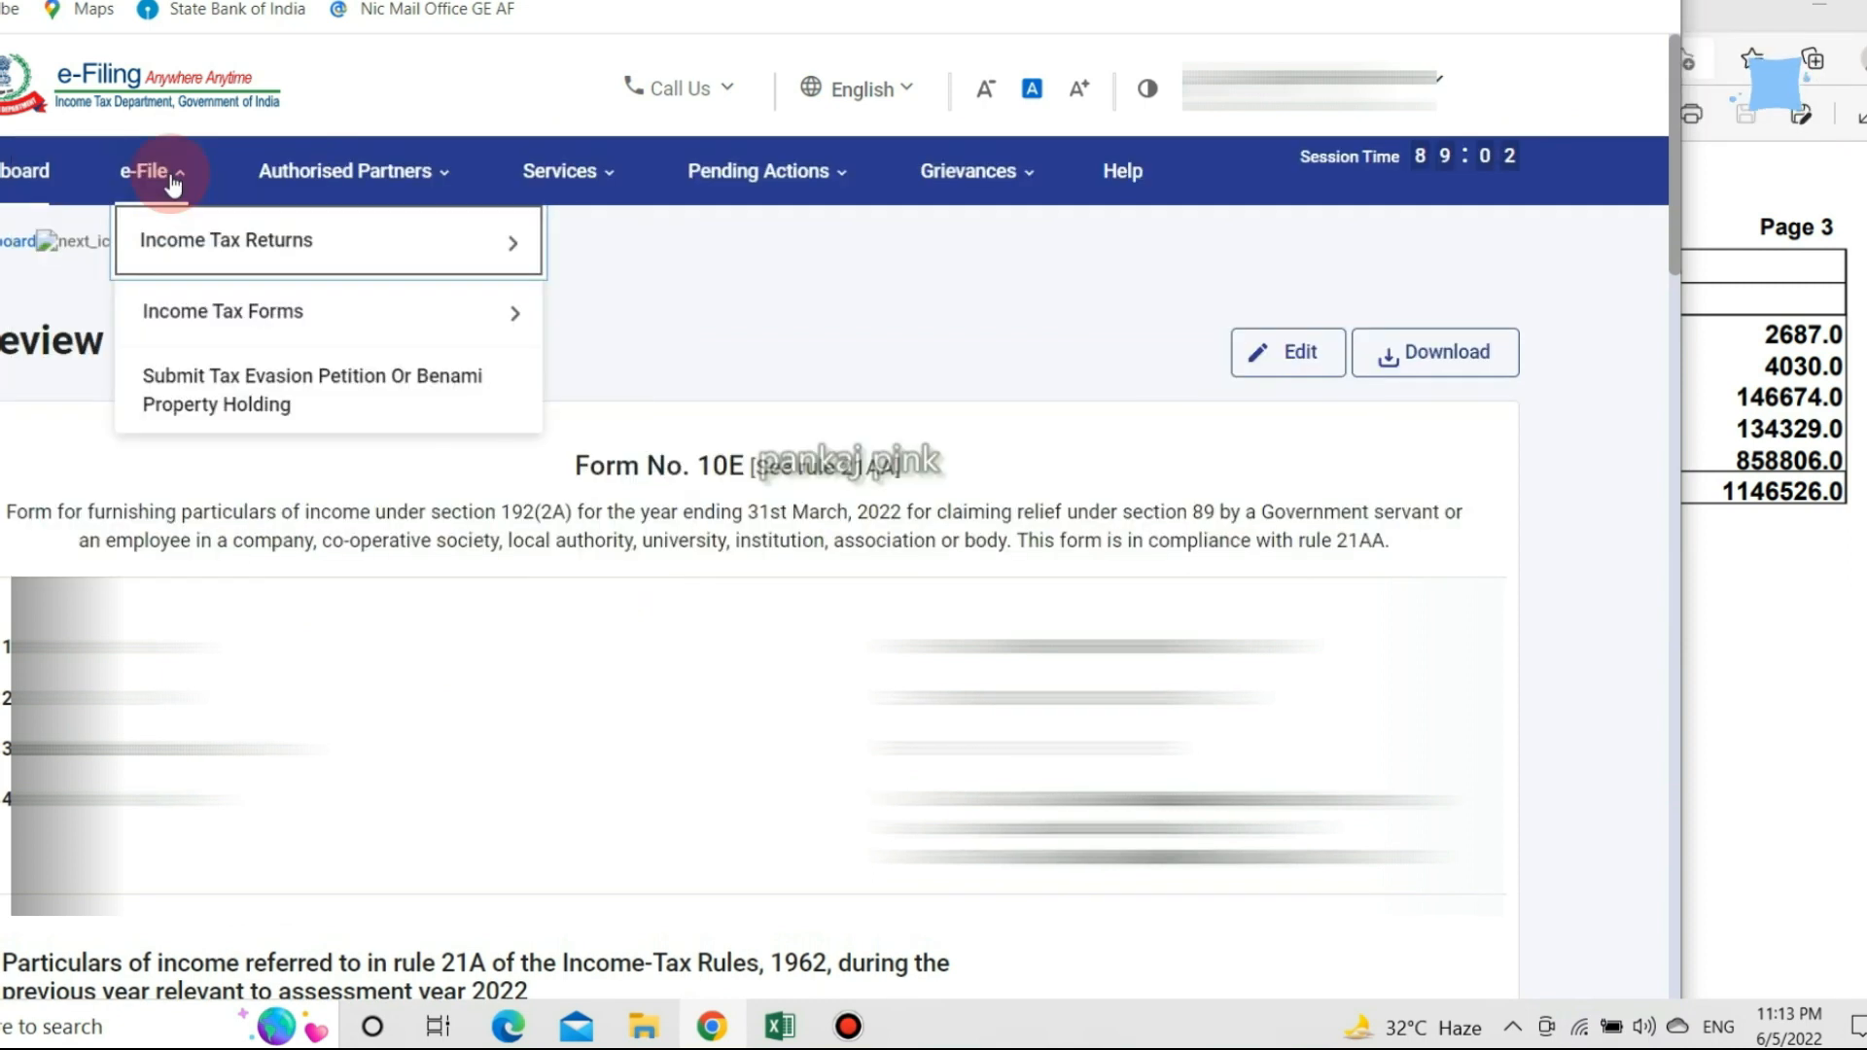
mouse_move(321, 241)
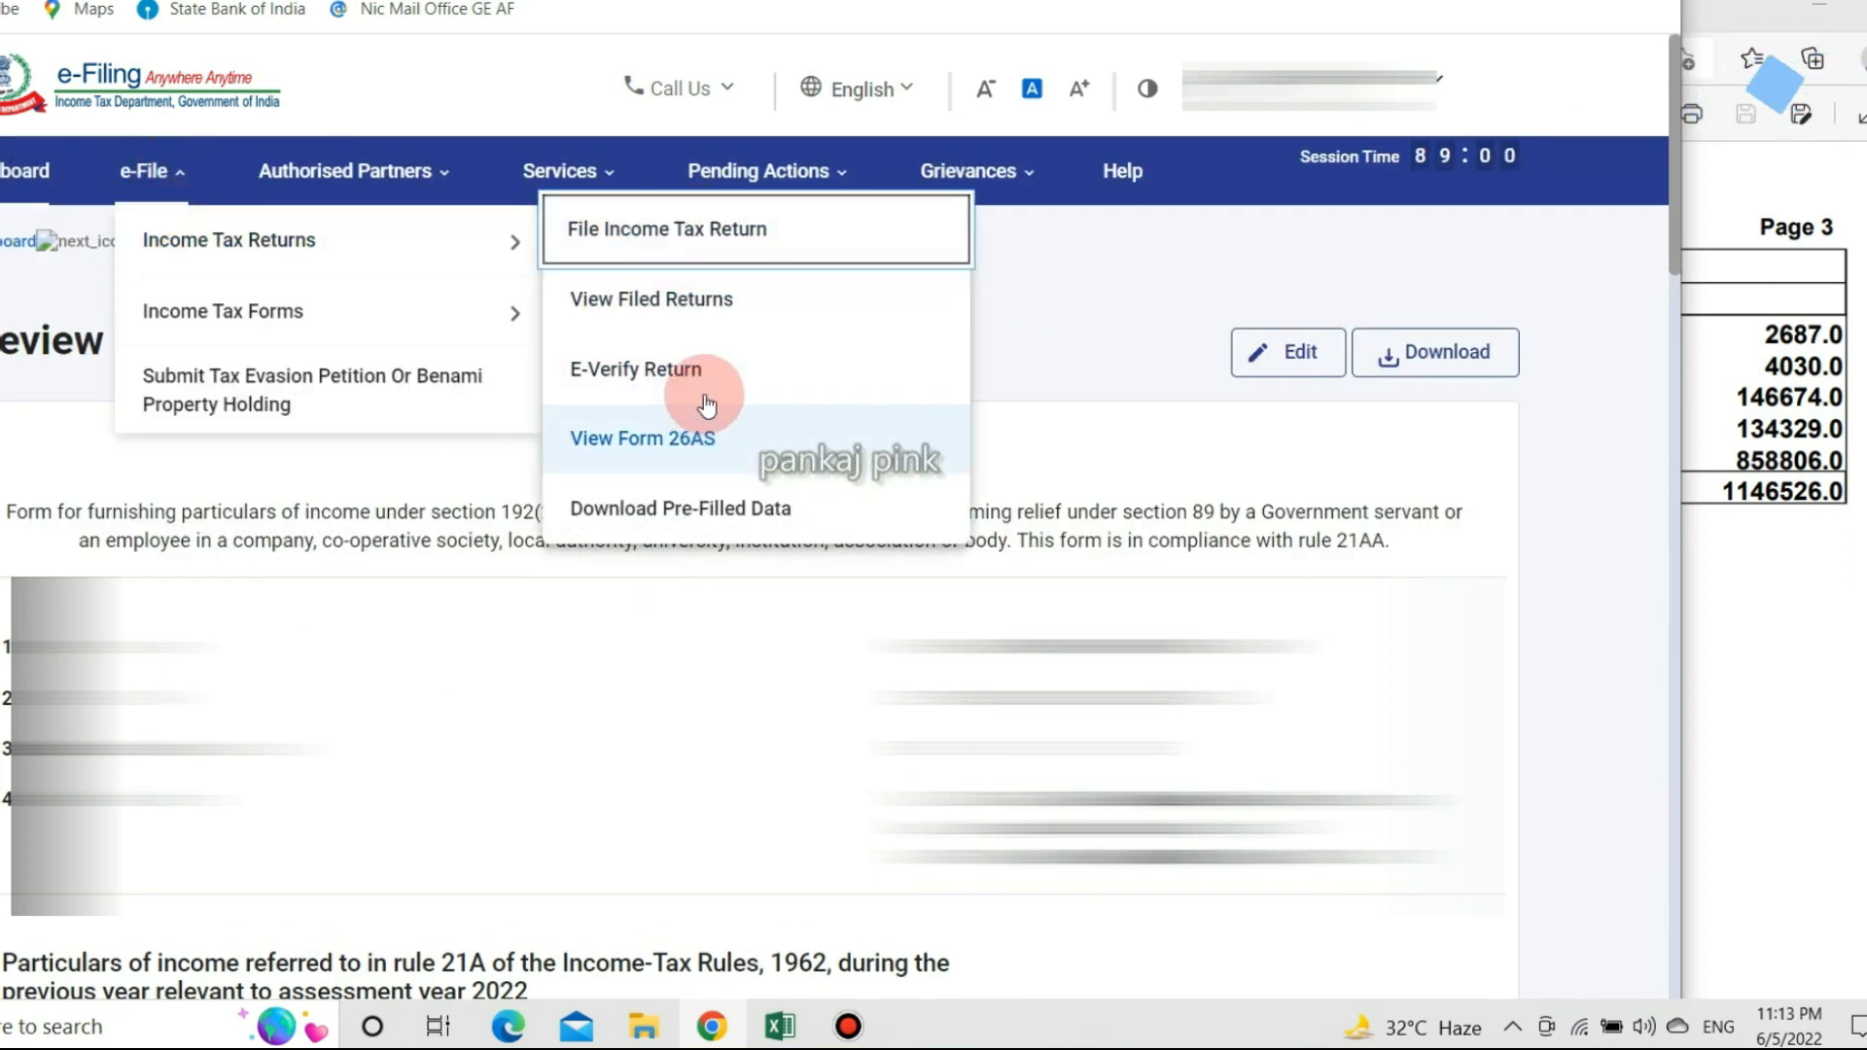
click(676, 229)
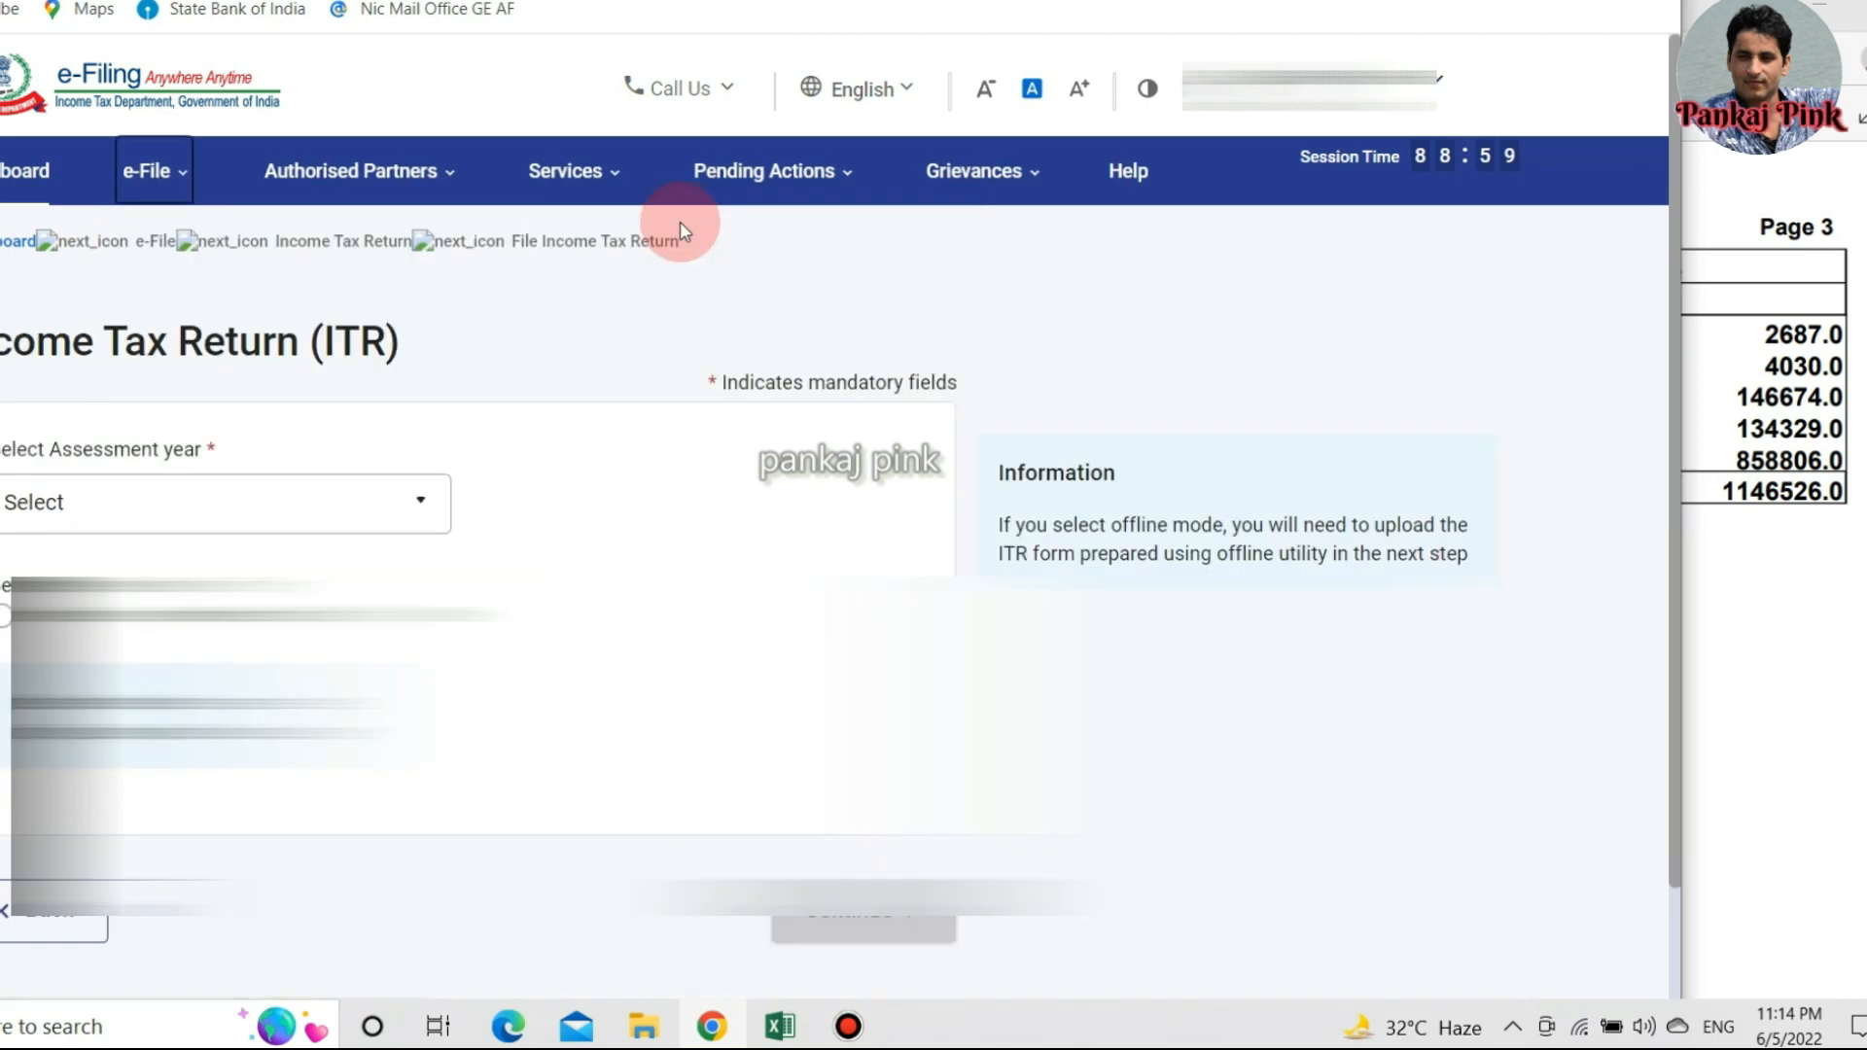
Choose assessment year 2022-23 with online filing and resume the saved ITR-1 draft.
click(359, 507)
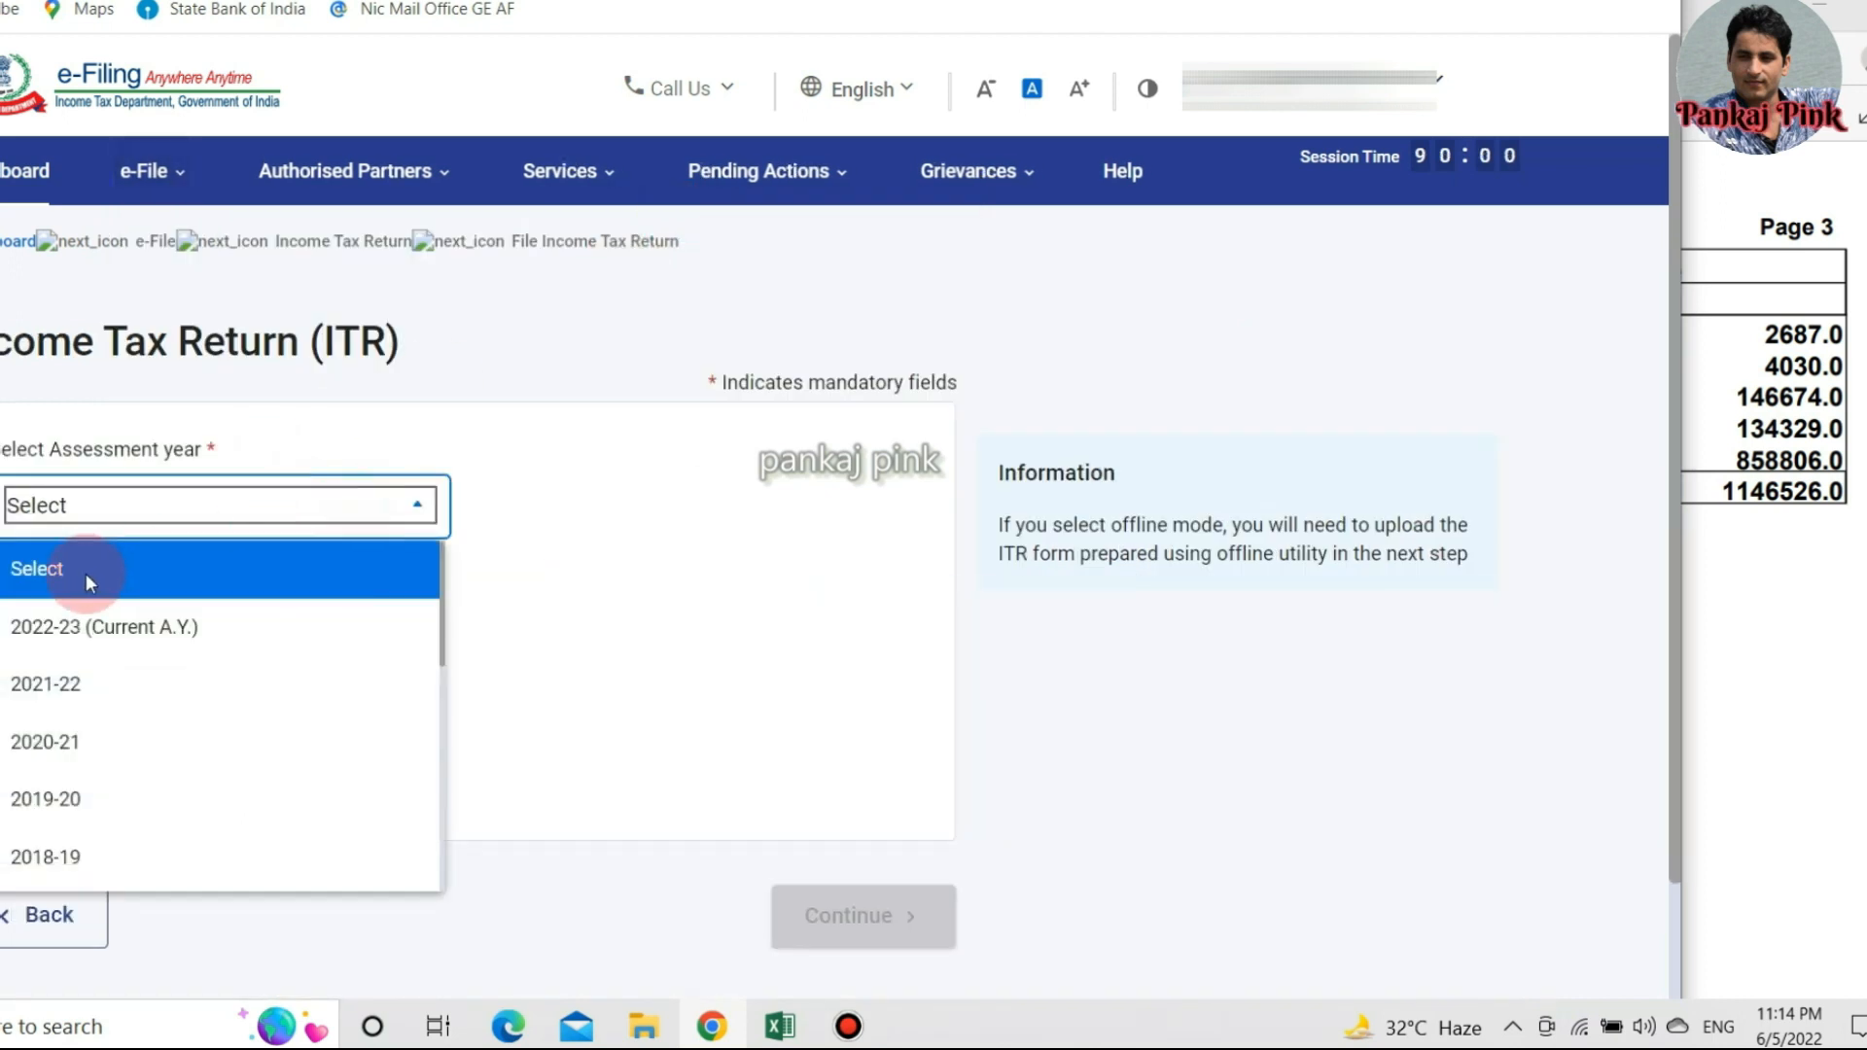
click(59, 628)
click(14, 621)
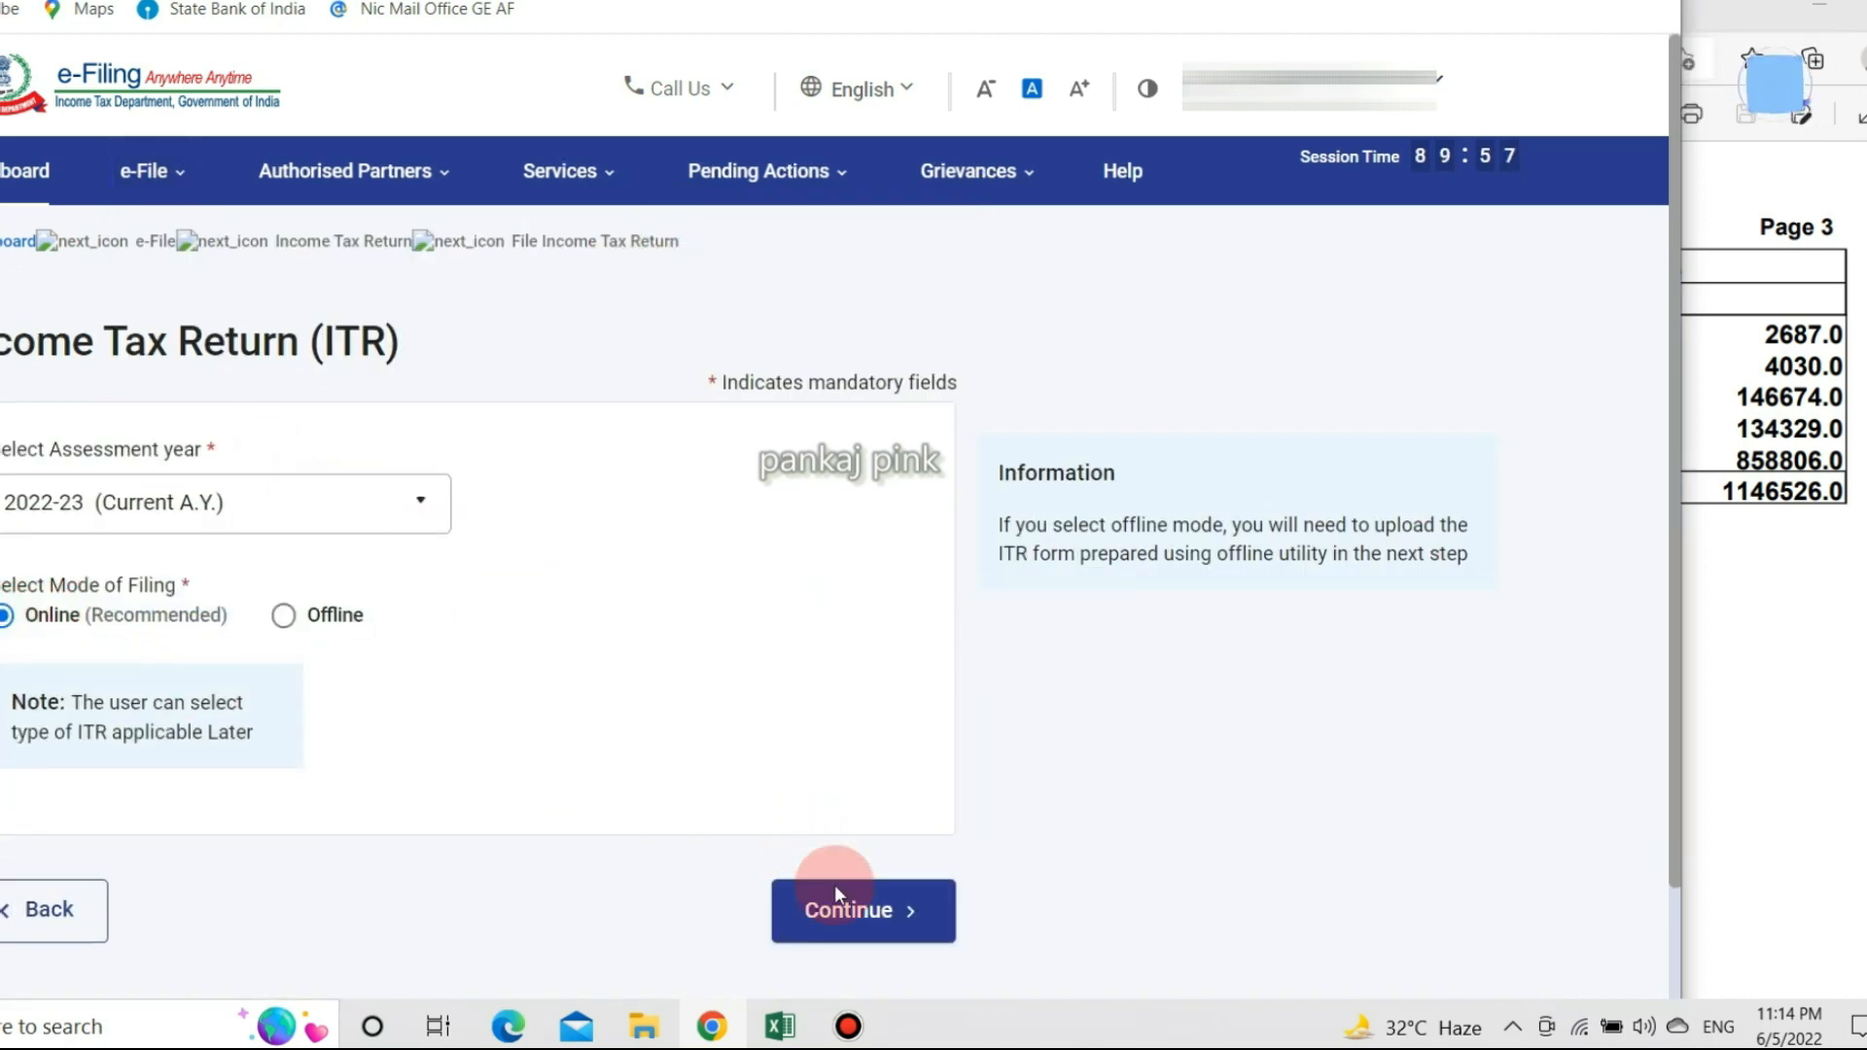
click(861, 914)
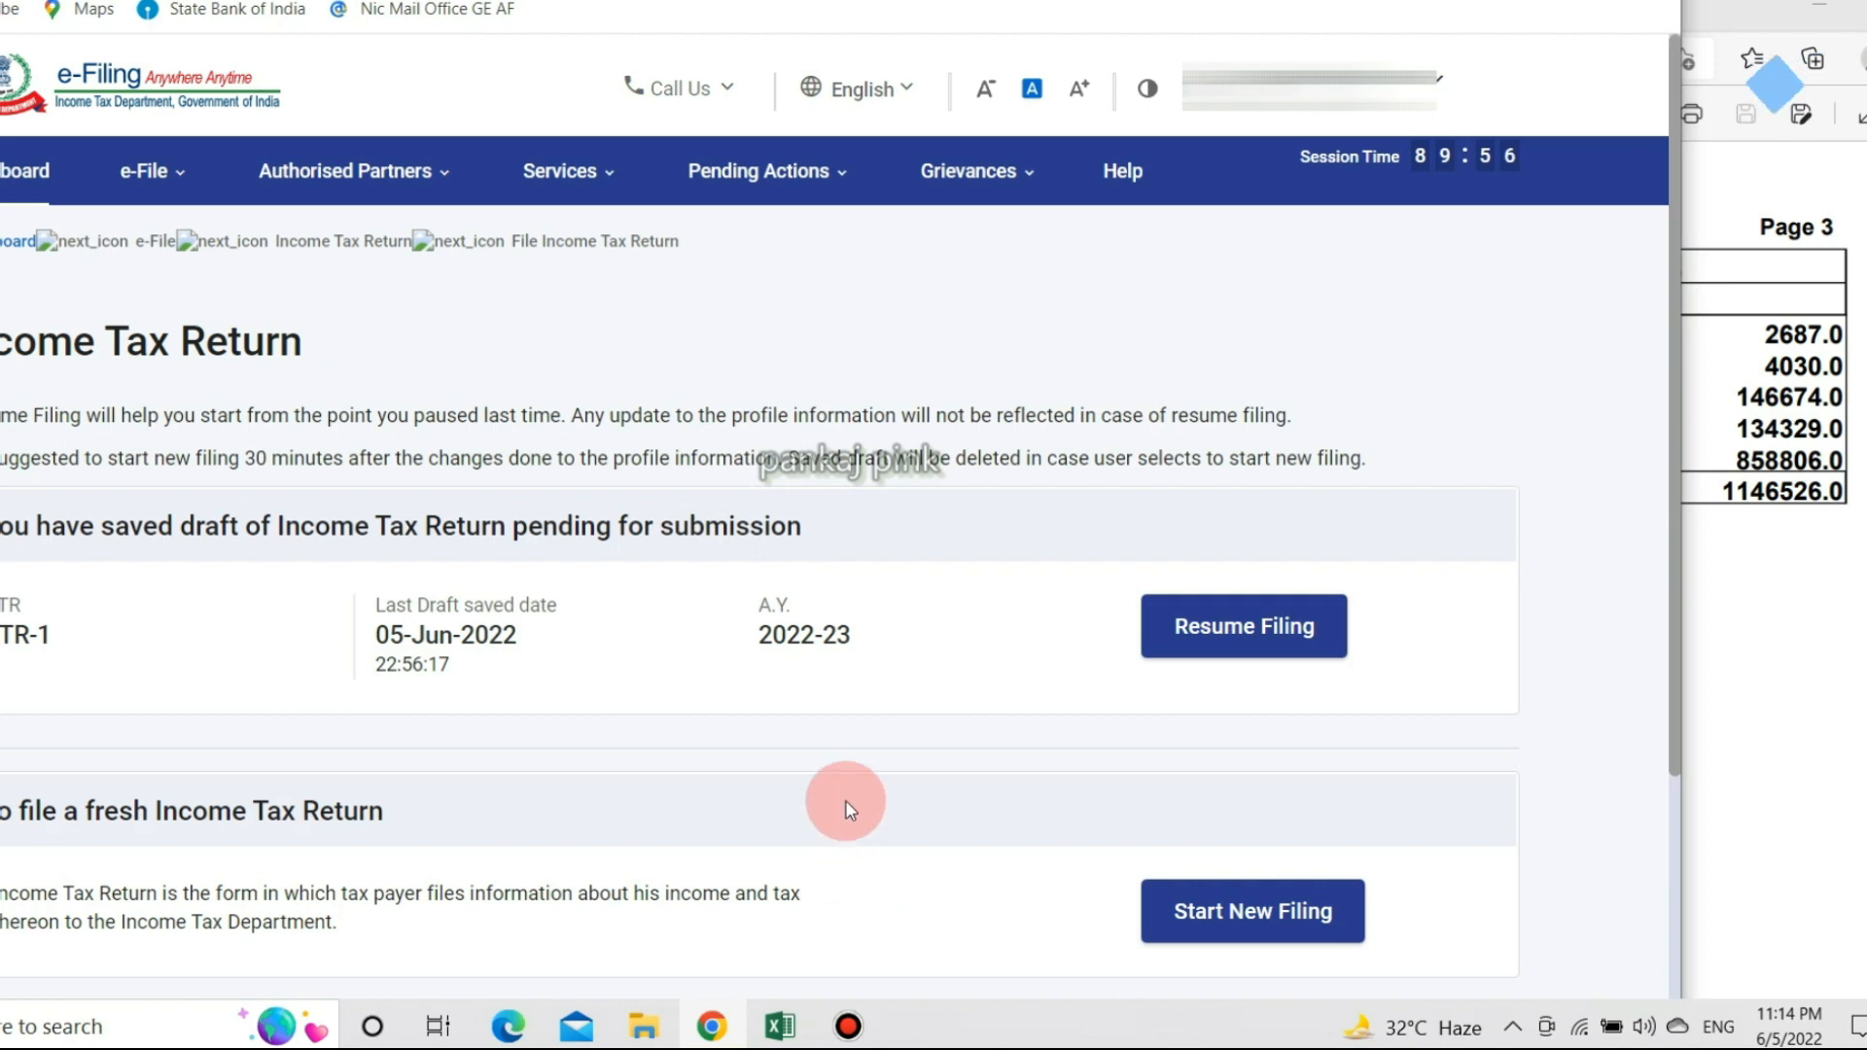
click(1246, 627)
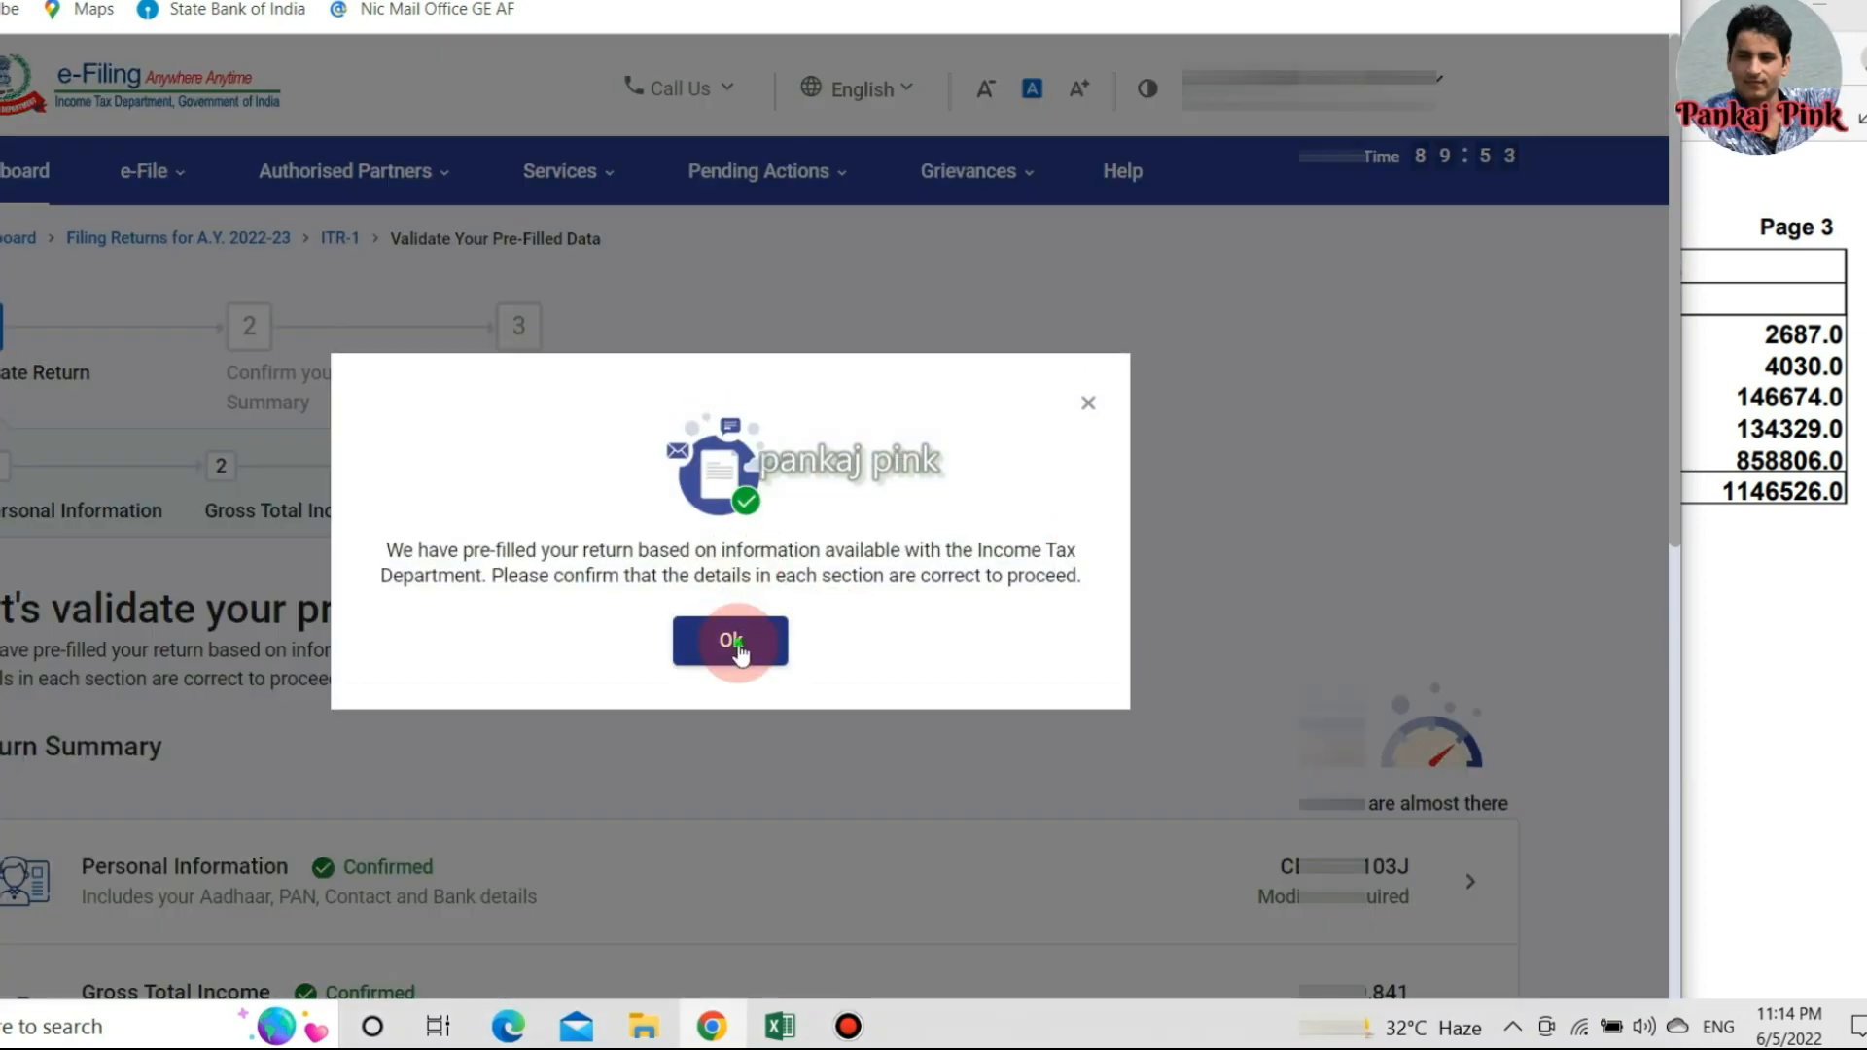
Dismiss the pre-filled notice and expand Total Tax Liability down to Relief u/s 89, currently 0.
click(736, 646)
scroll(749, 604, down, 5)
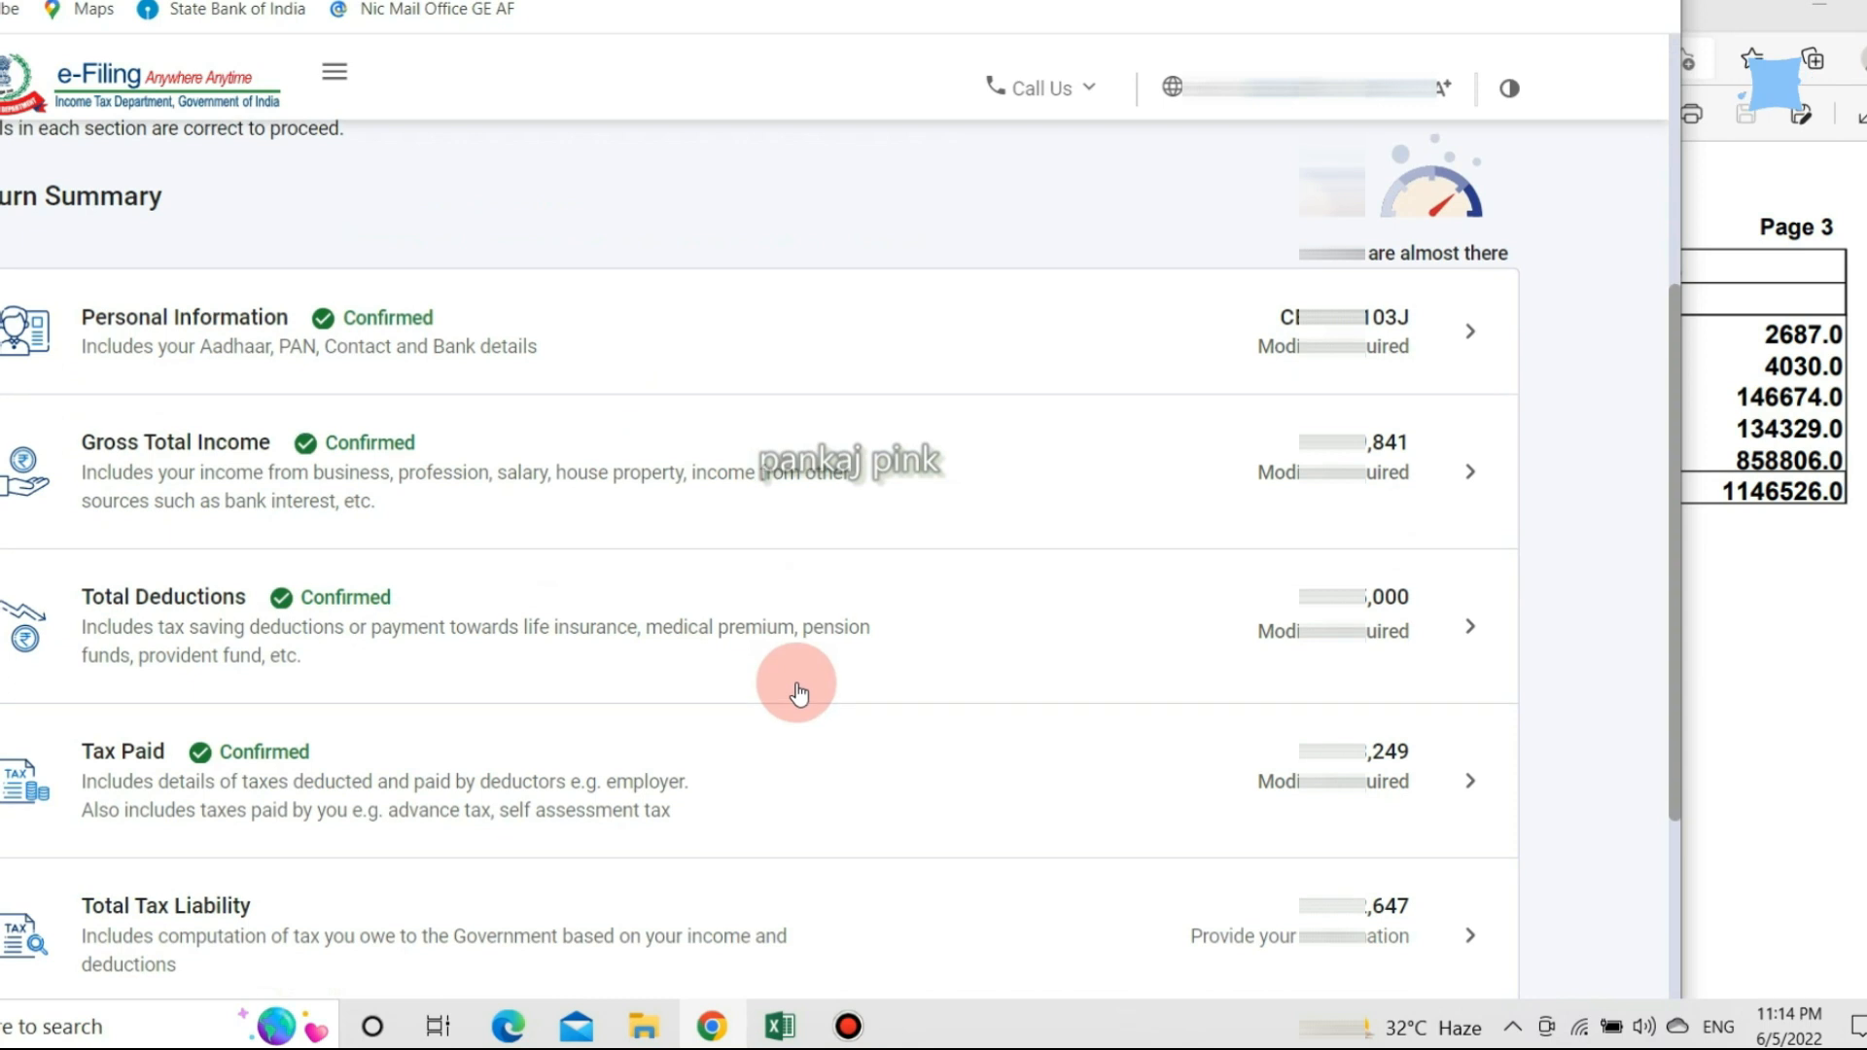
scroll(798, 692, down, 3)
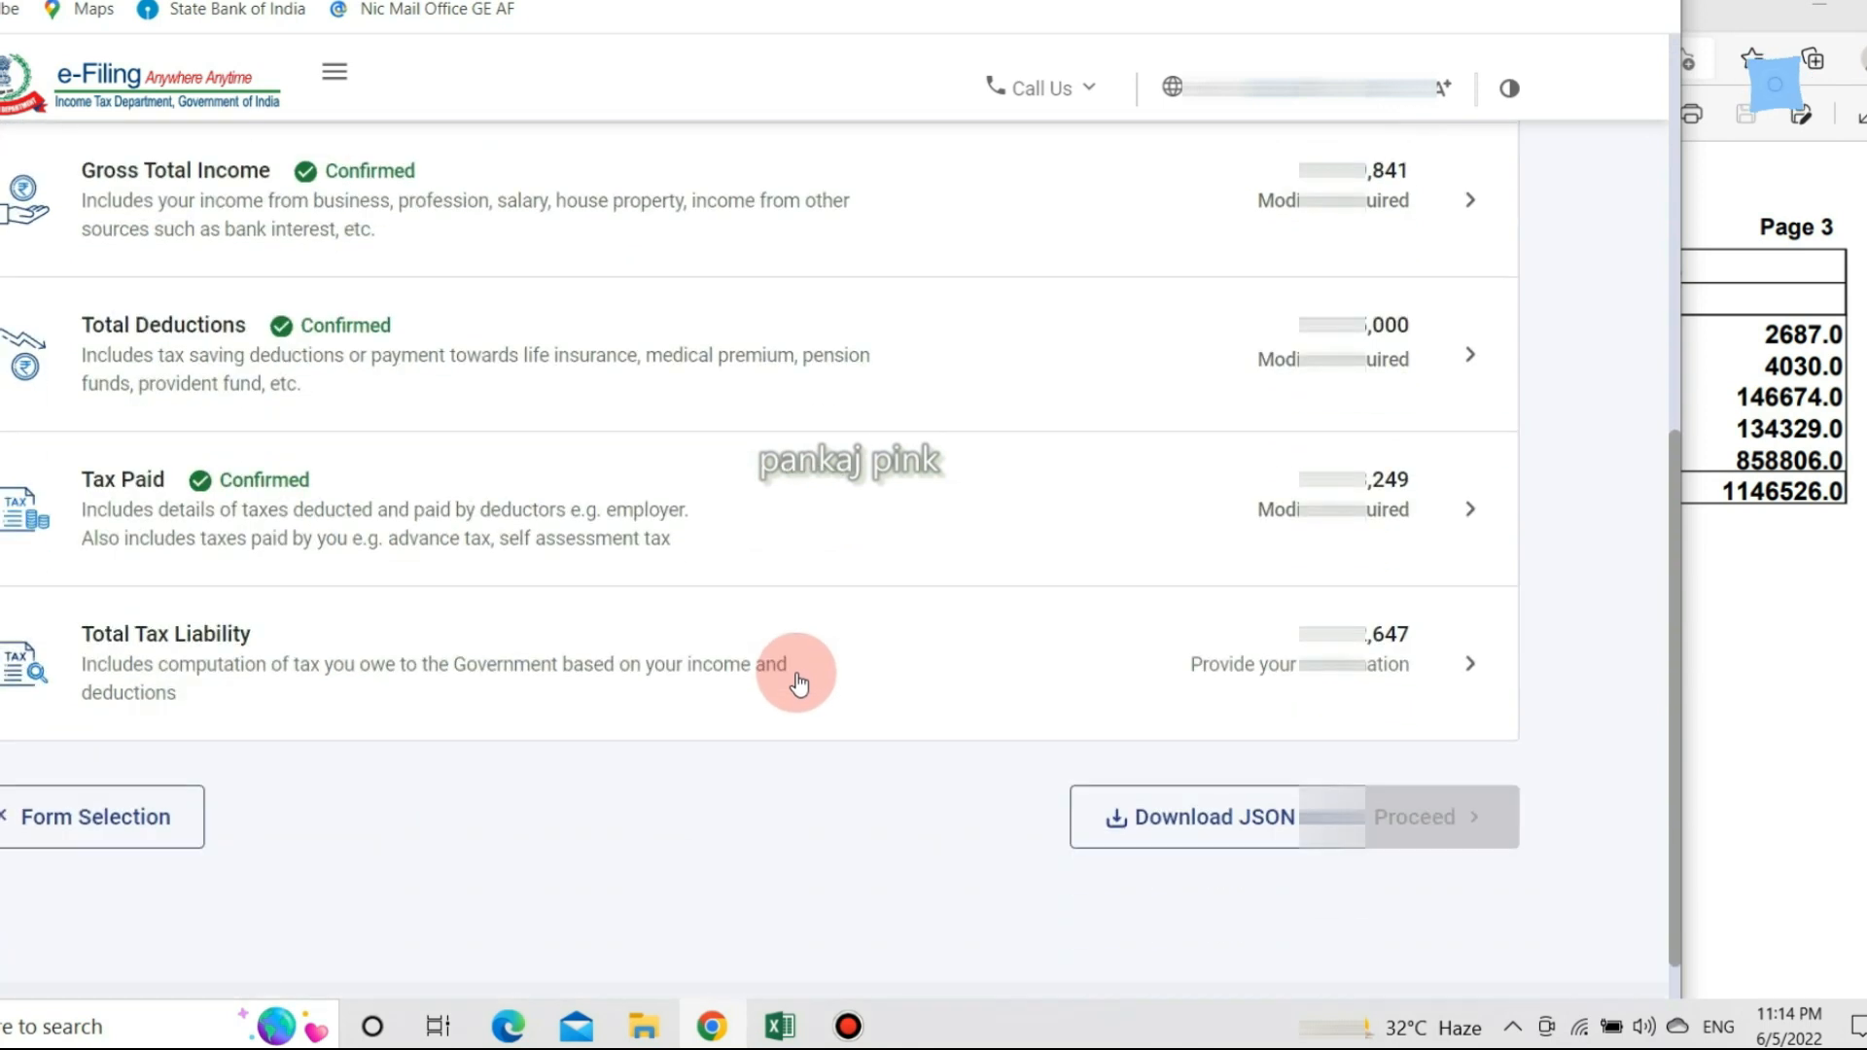
click(1466, 663)
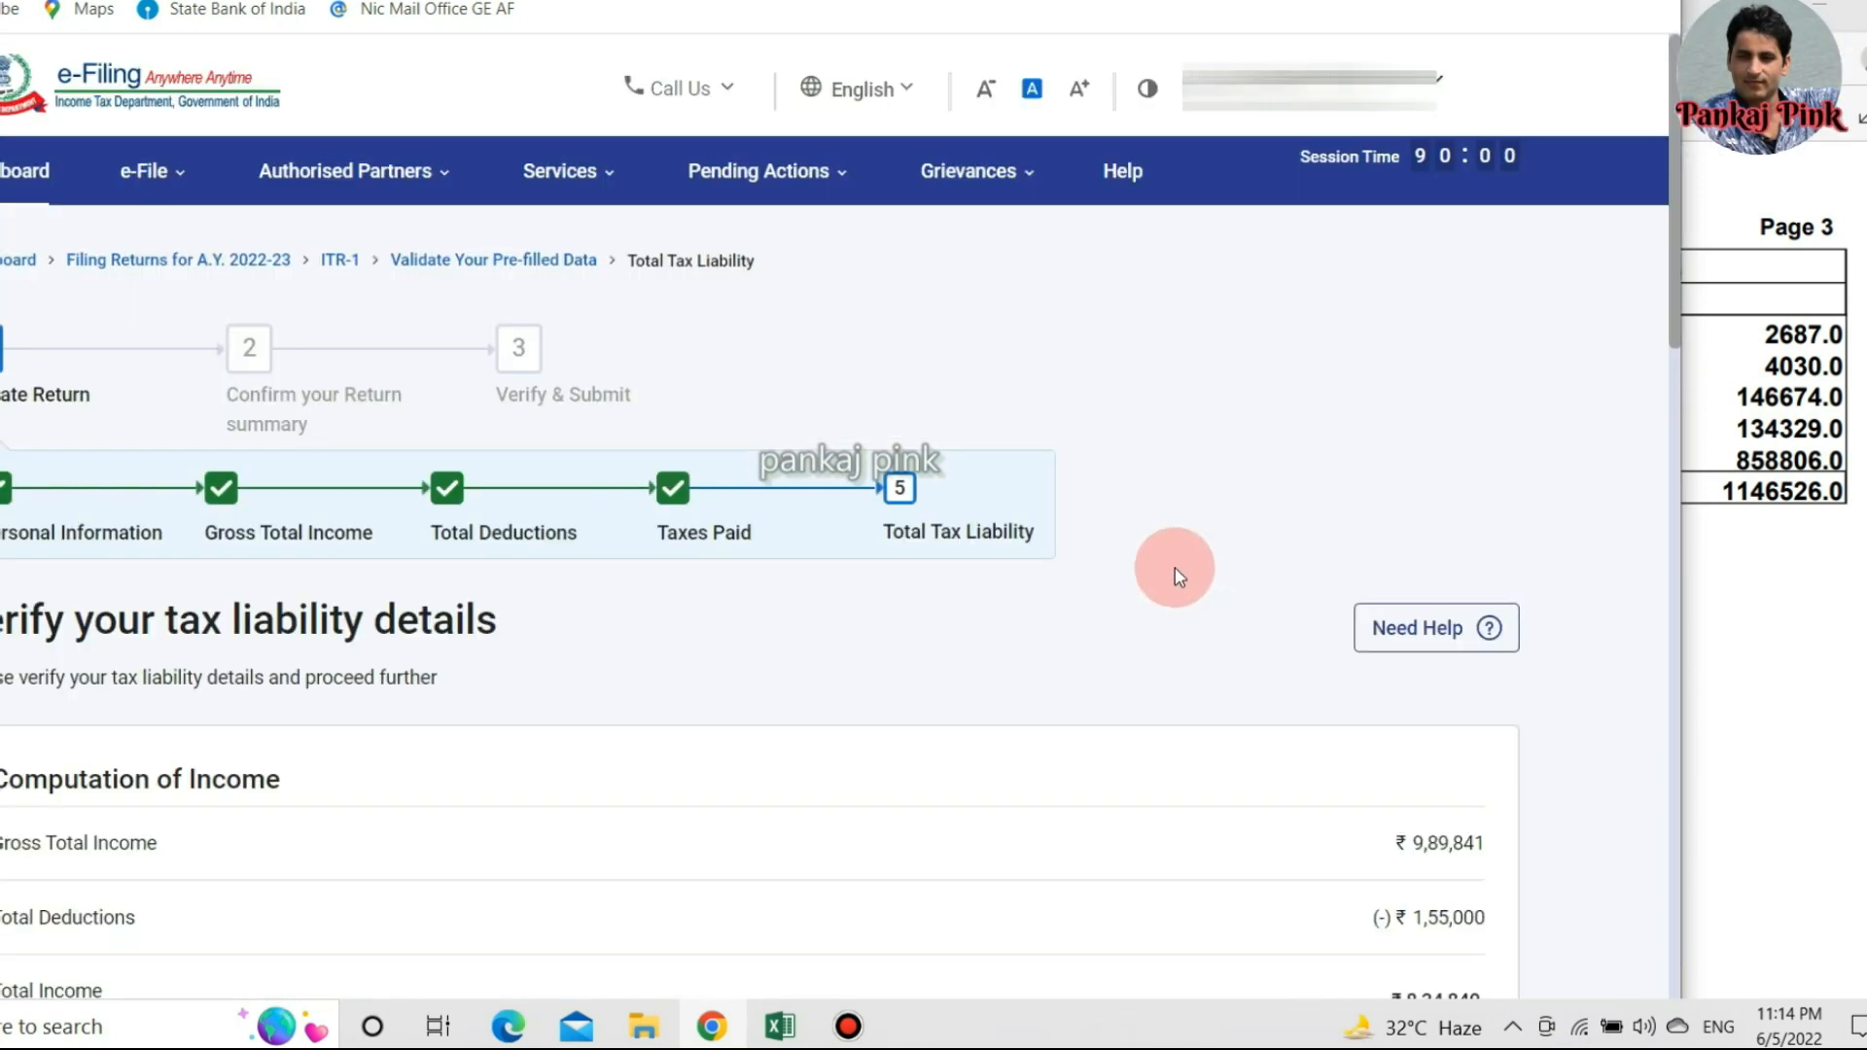
scroll(1129, 574, down, 10)
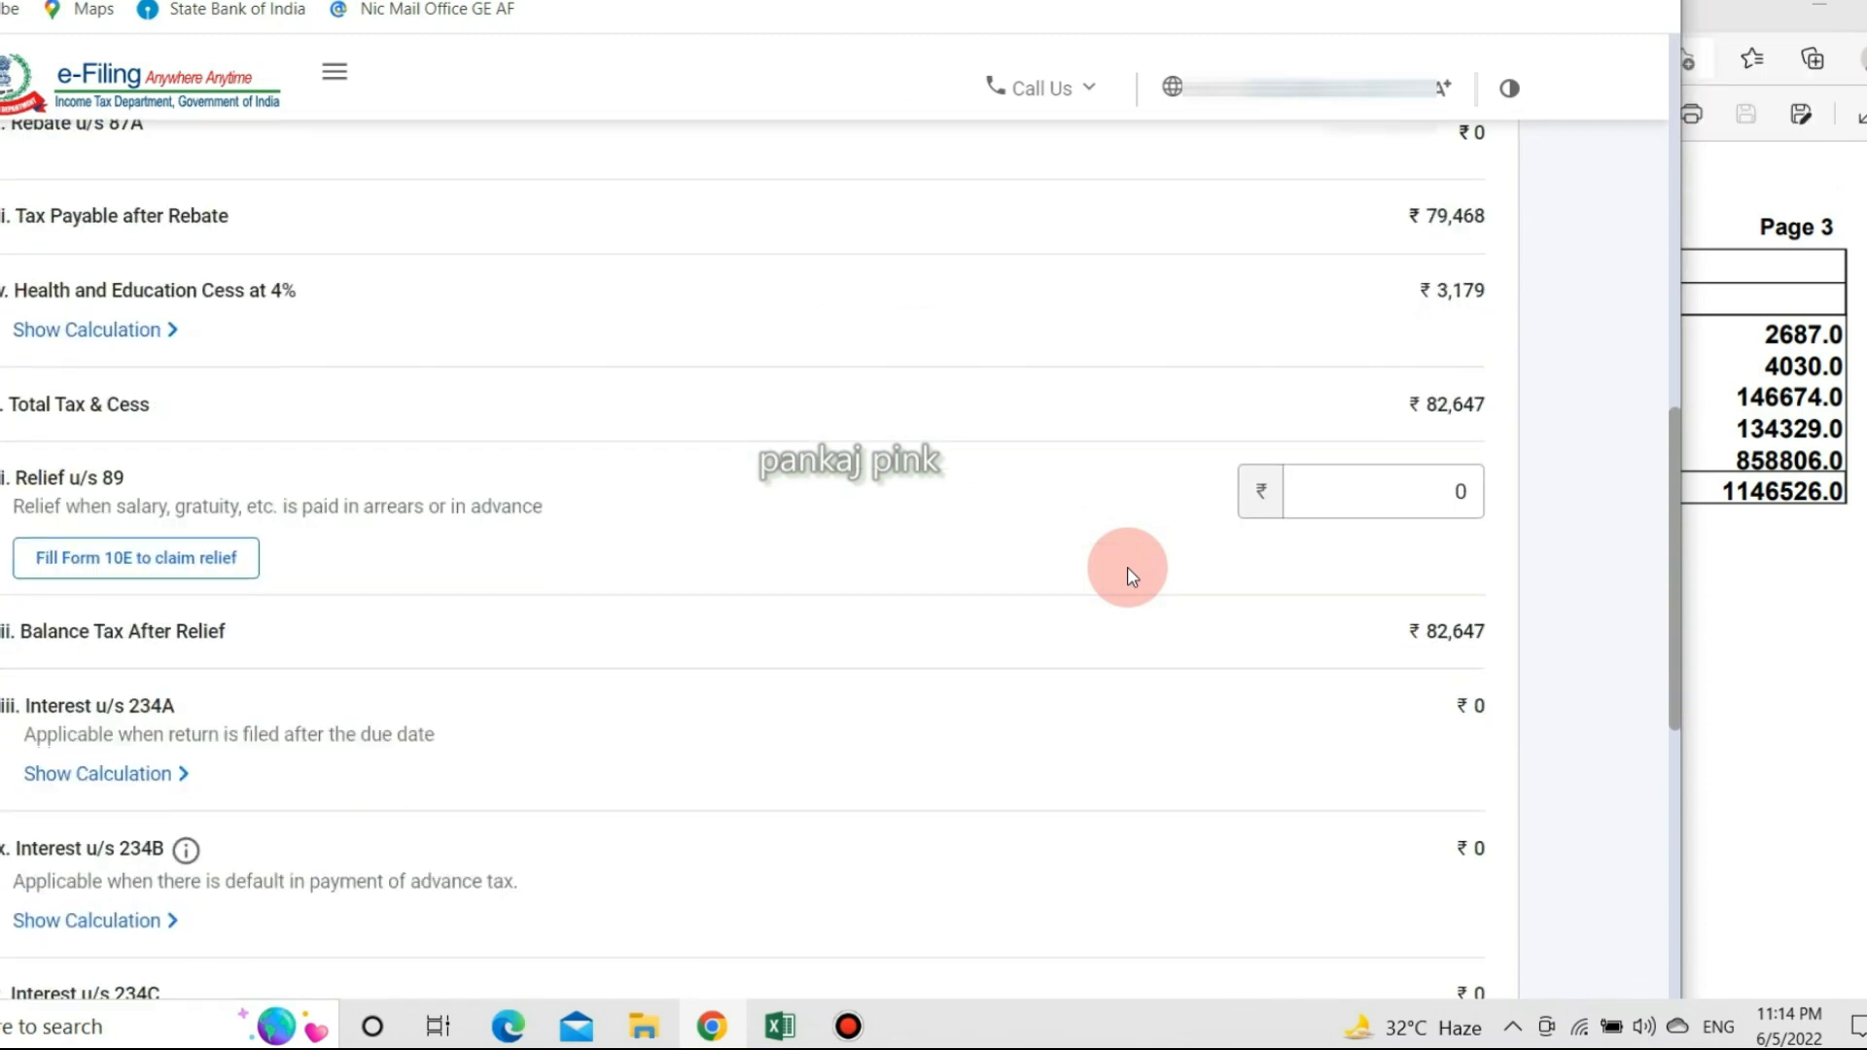
scroll(1128, 568, down, 2)
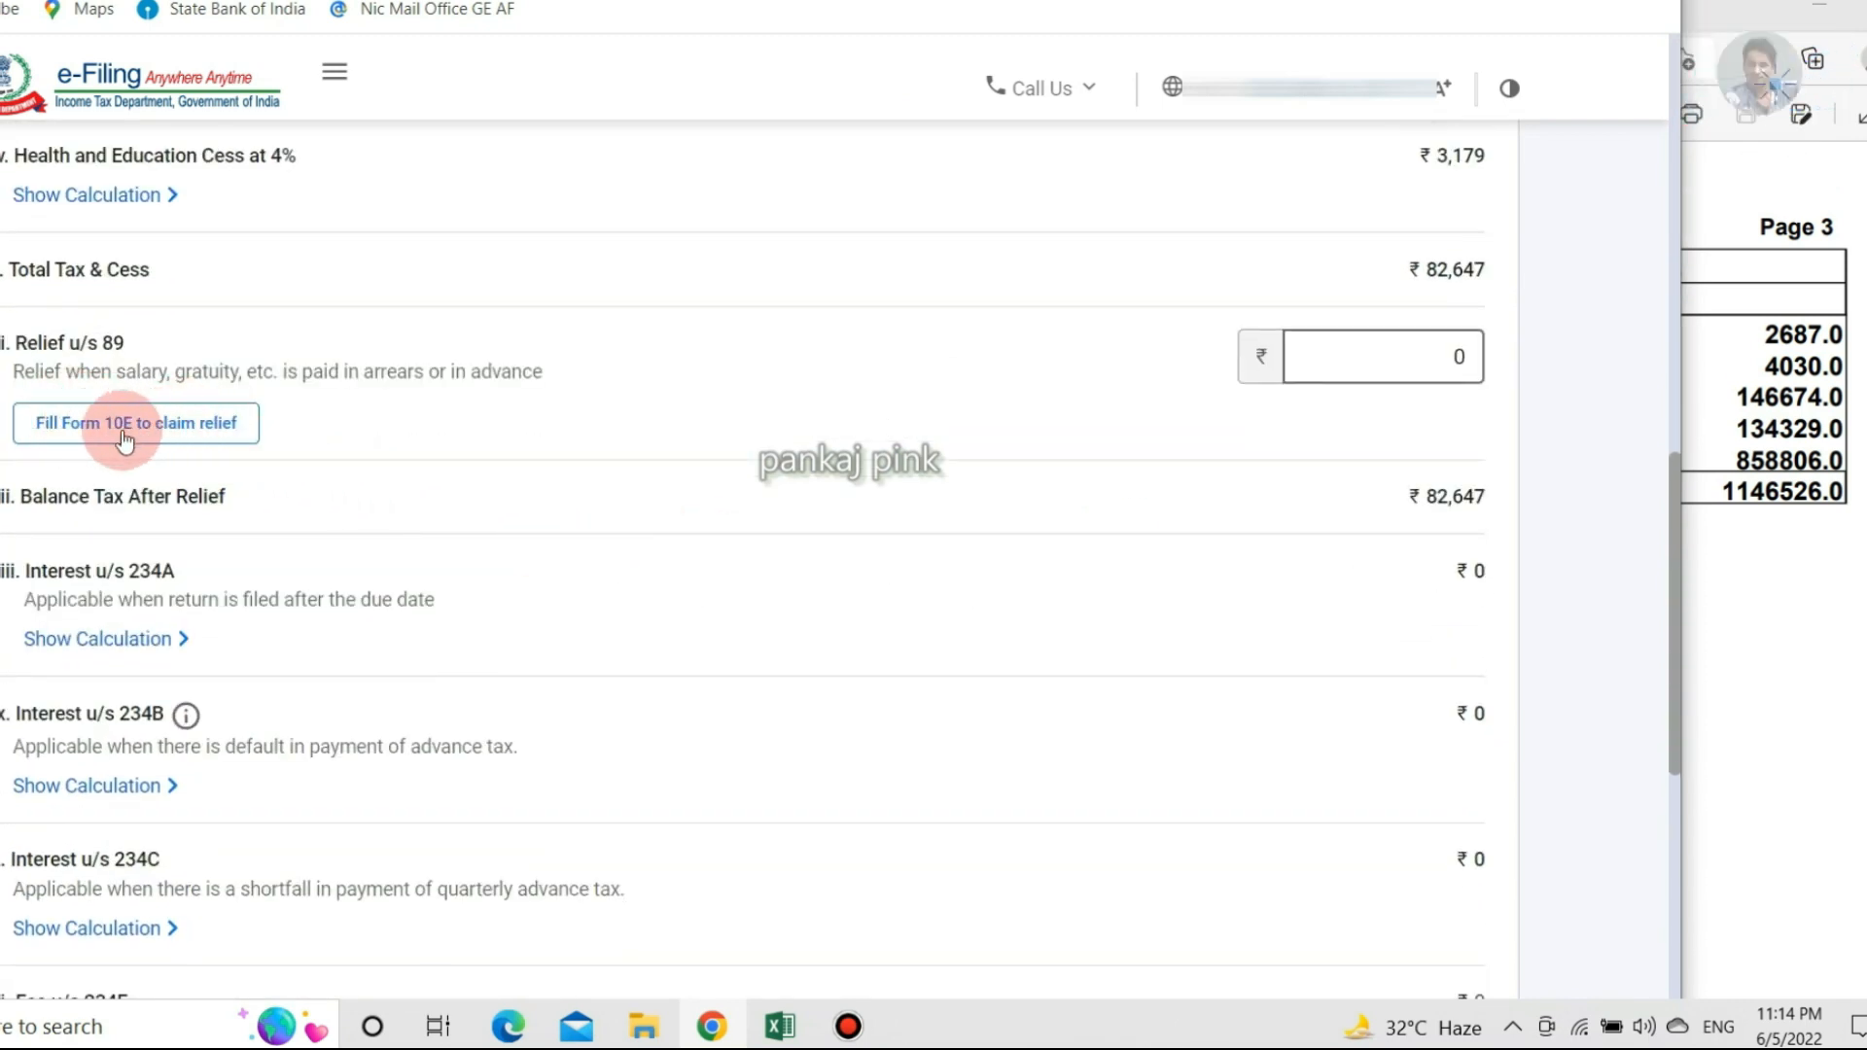
Enter 23,153 as Relief u/s 89, cutting balance tax to ₹59,494, and confirm.
click(1378, 360)
key(BackSpace)
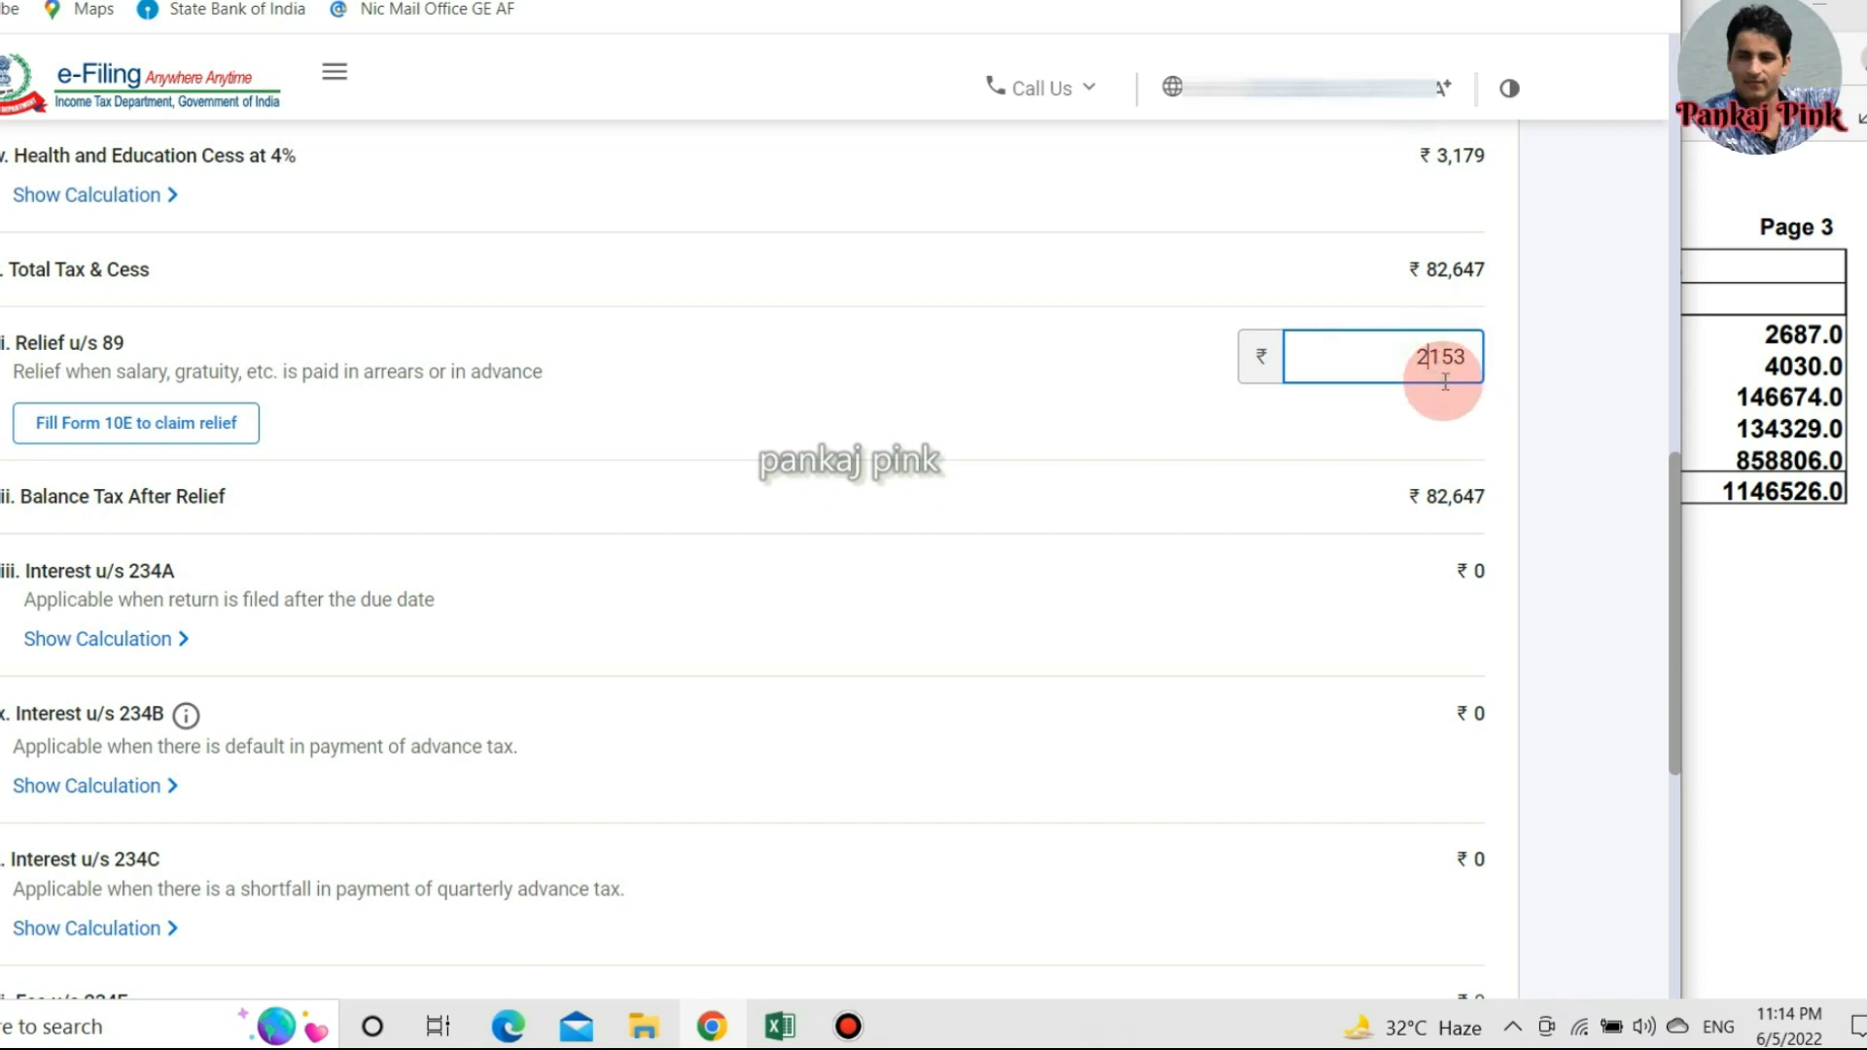
text(3)
click(1293, 519)
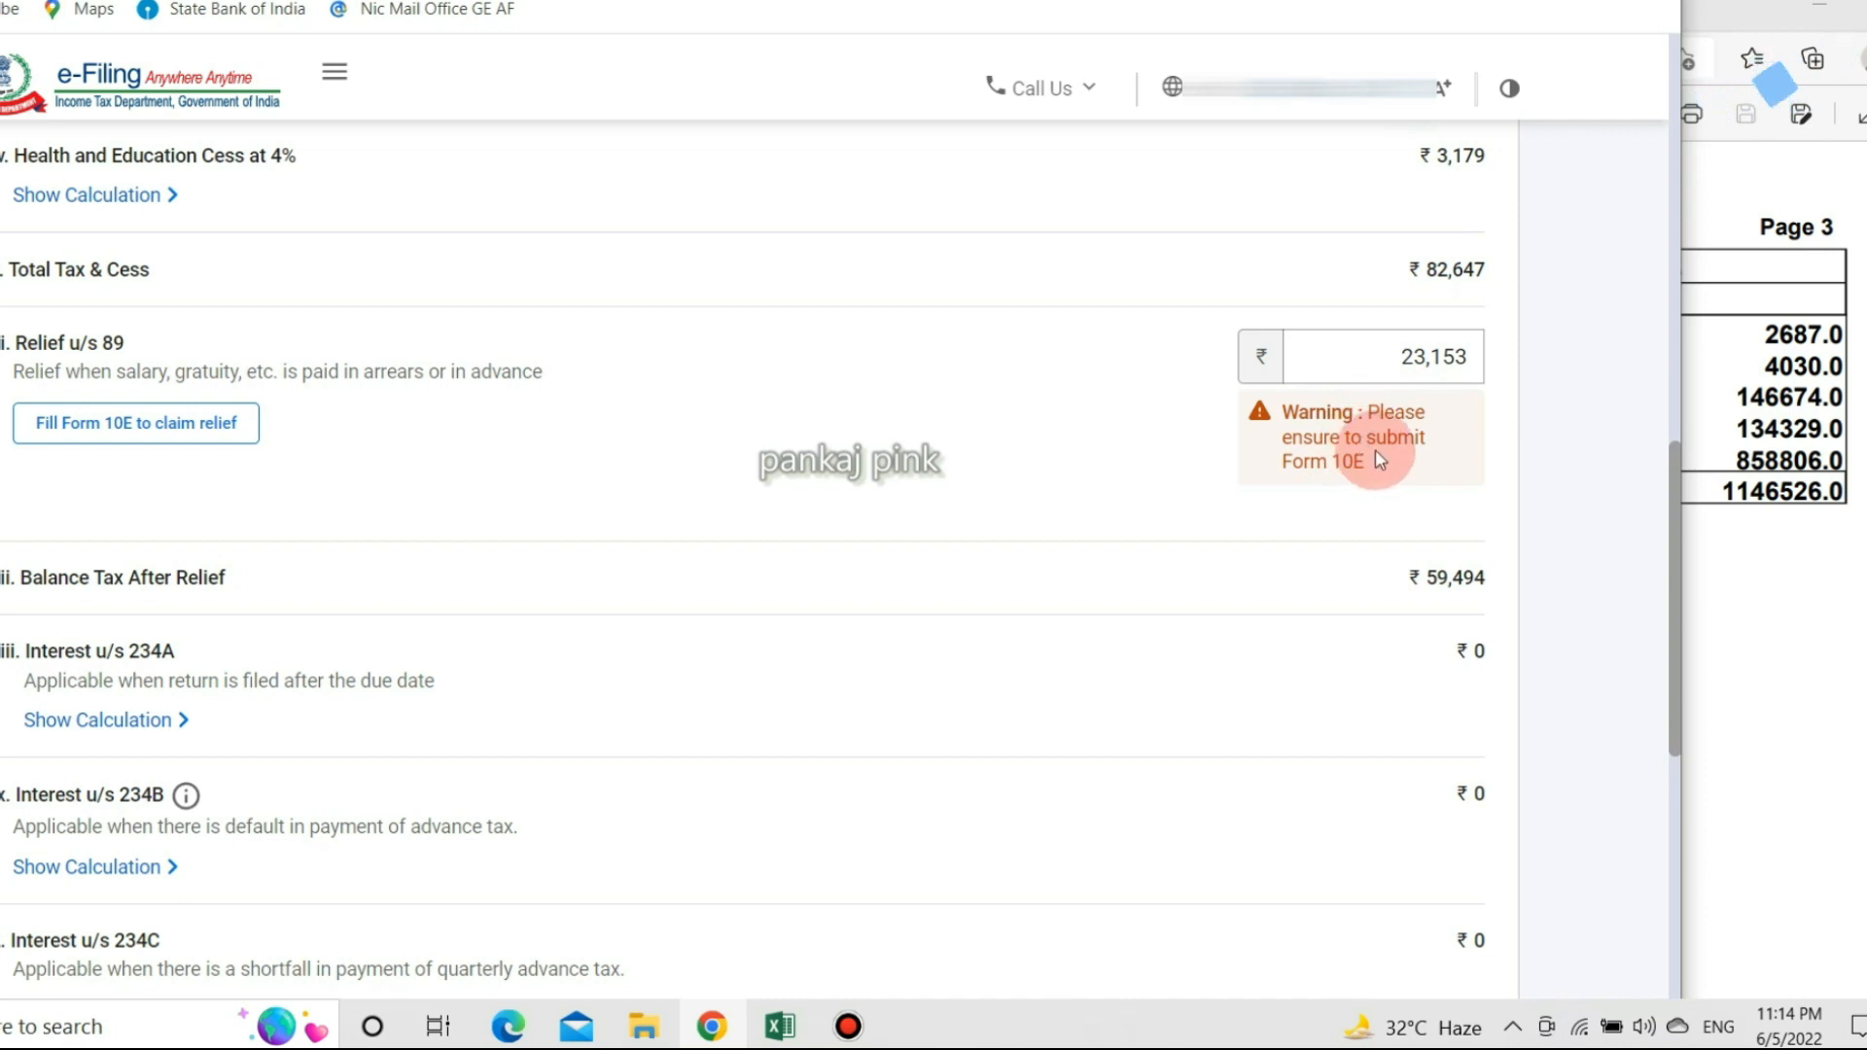
click(1396, 365)
scroll(1396, 365, down, 8)
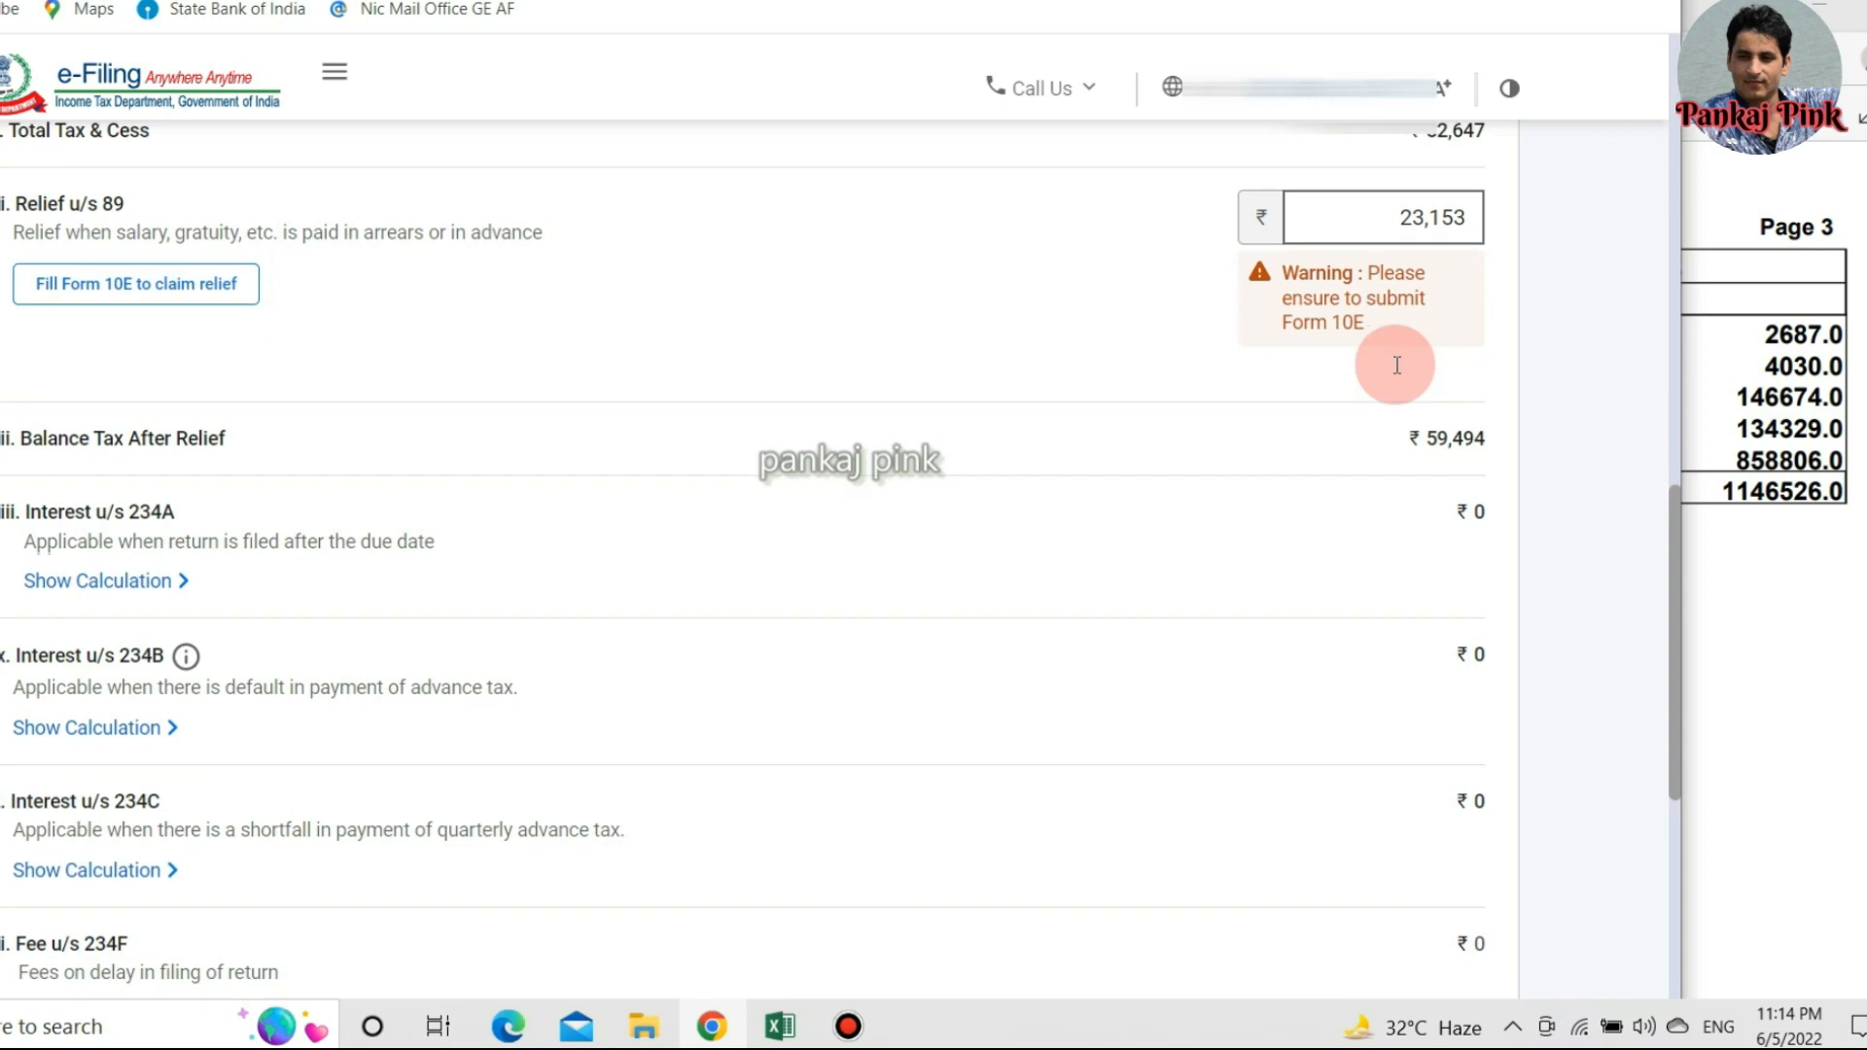
click(1473, 758)
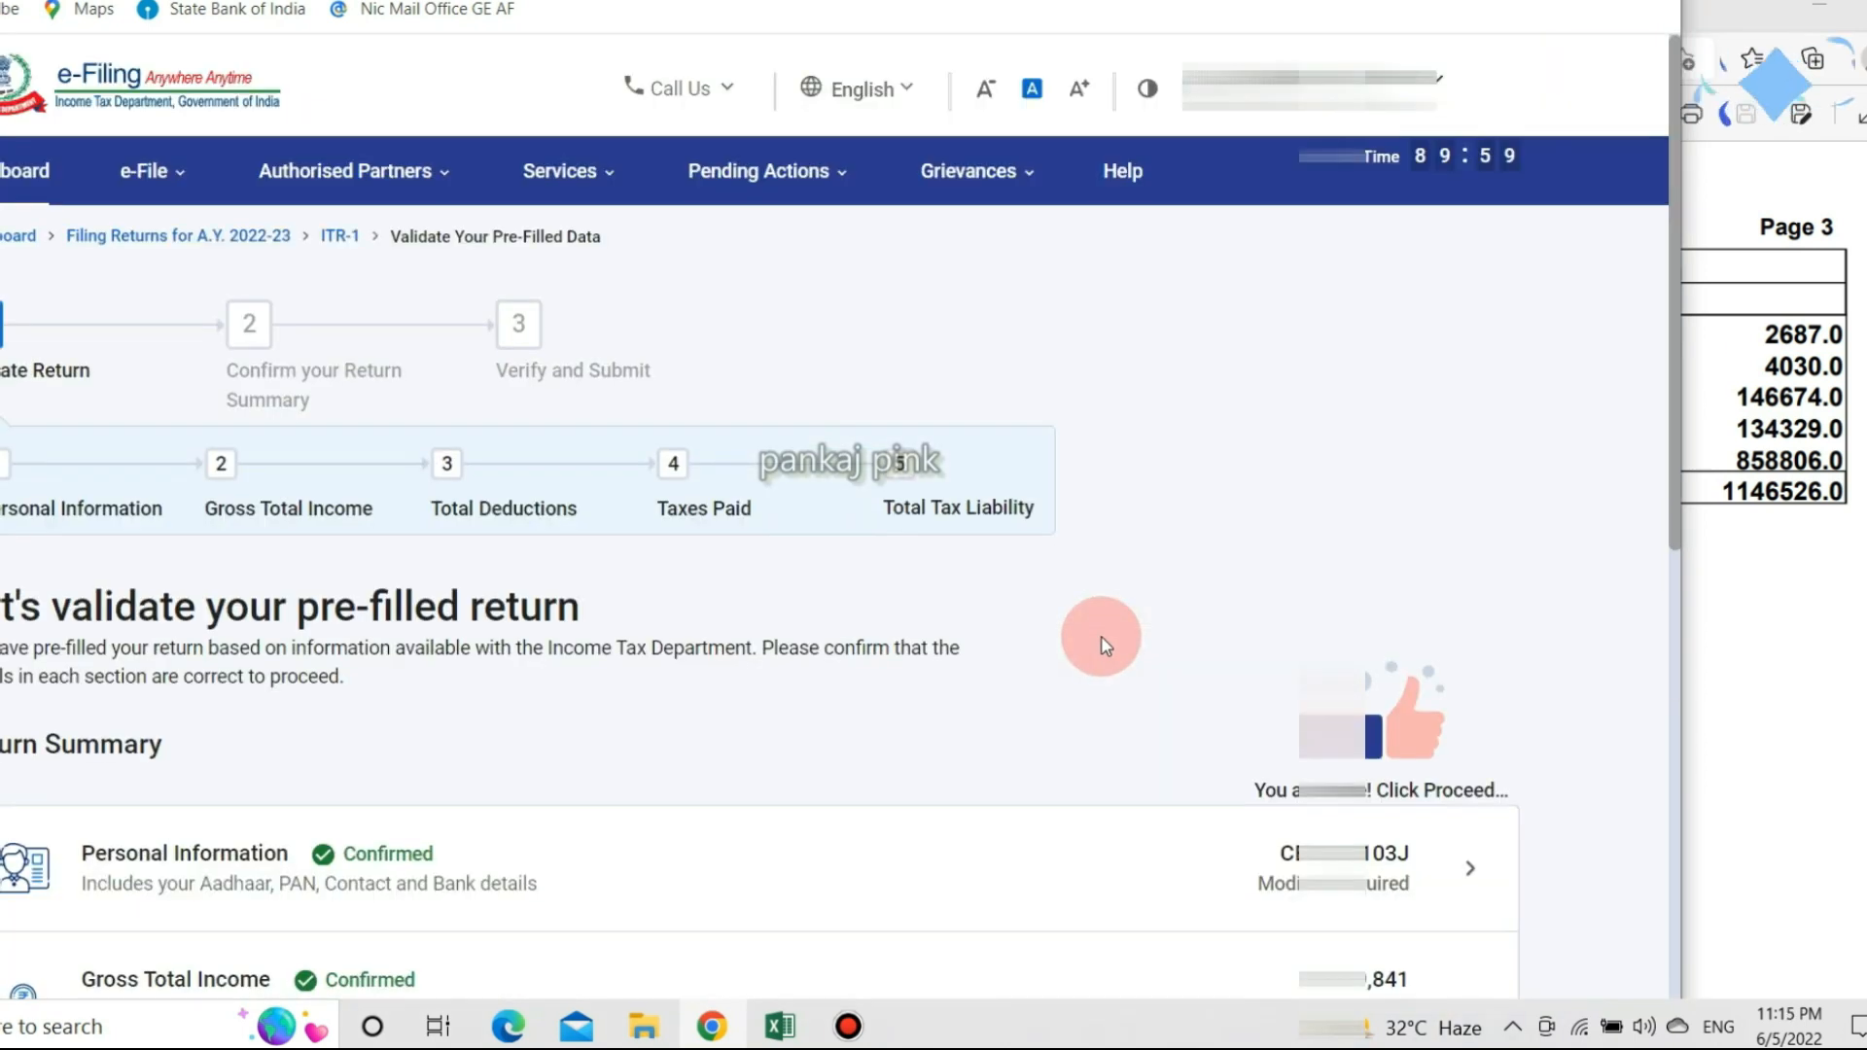
Proceed from the return summary to the tax summary showing a ₹33,760 refund.
scroll(1104, 646, down, 6)
scroll(1104, 647, down, 1)
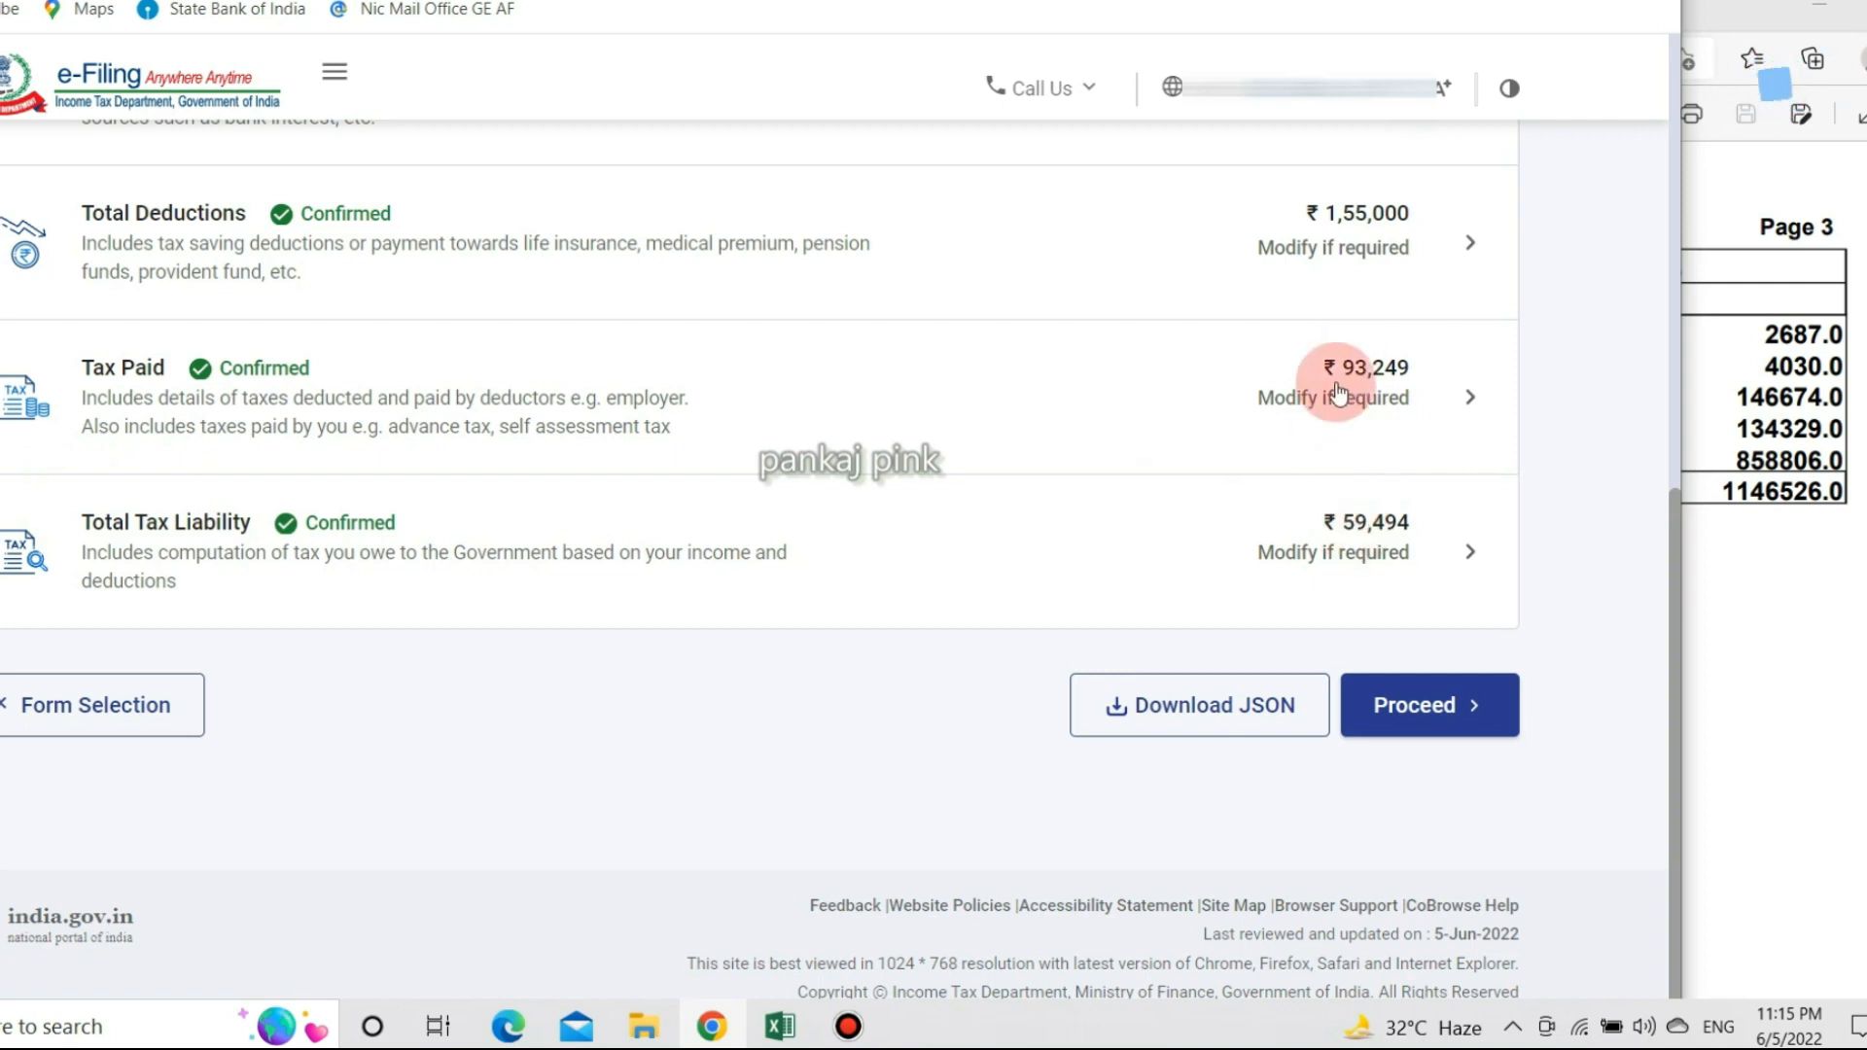
click(1416, 704)
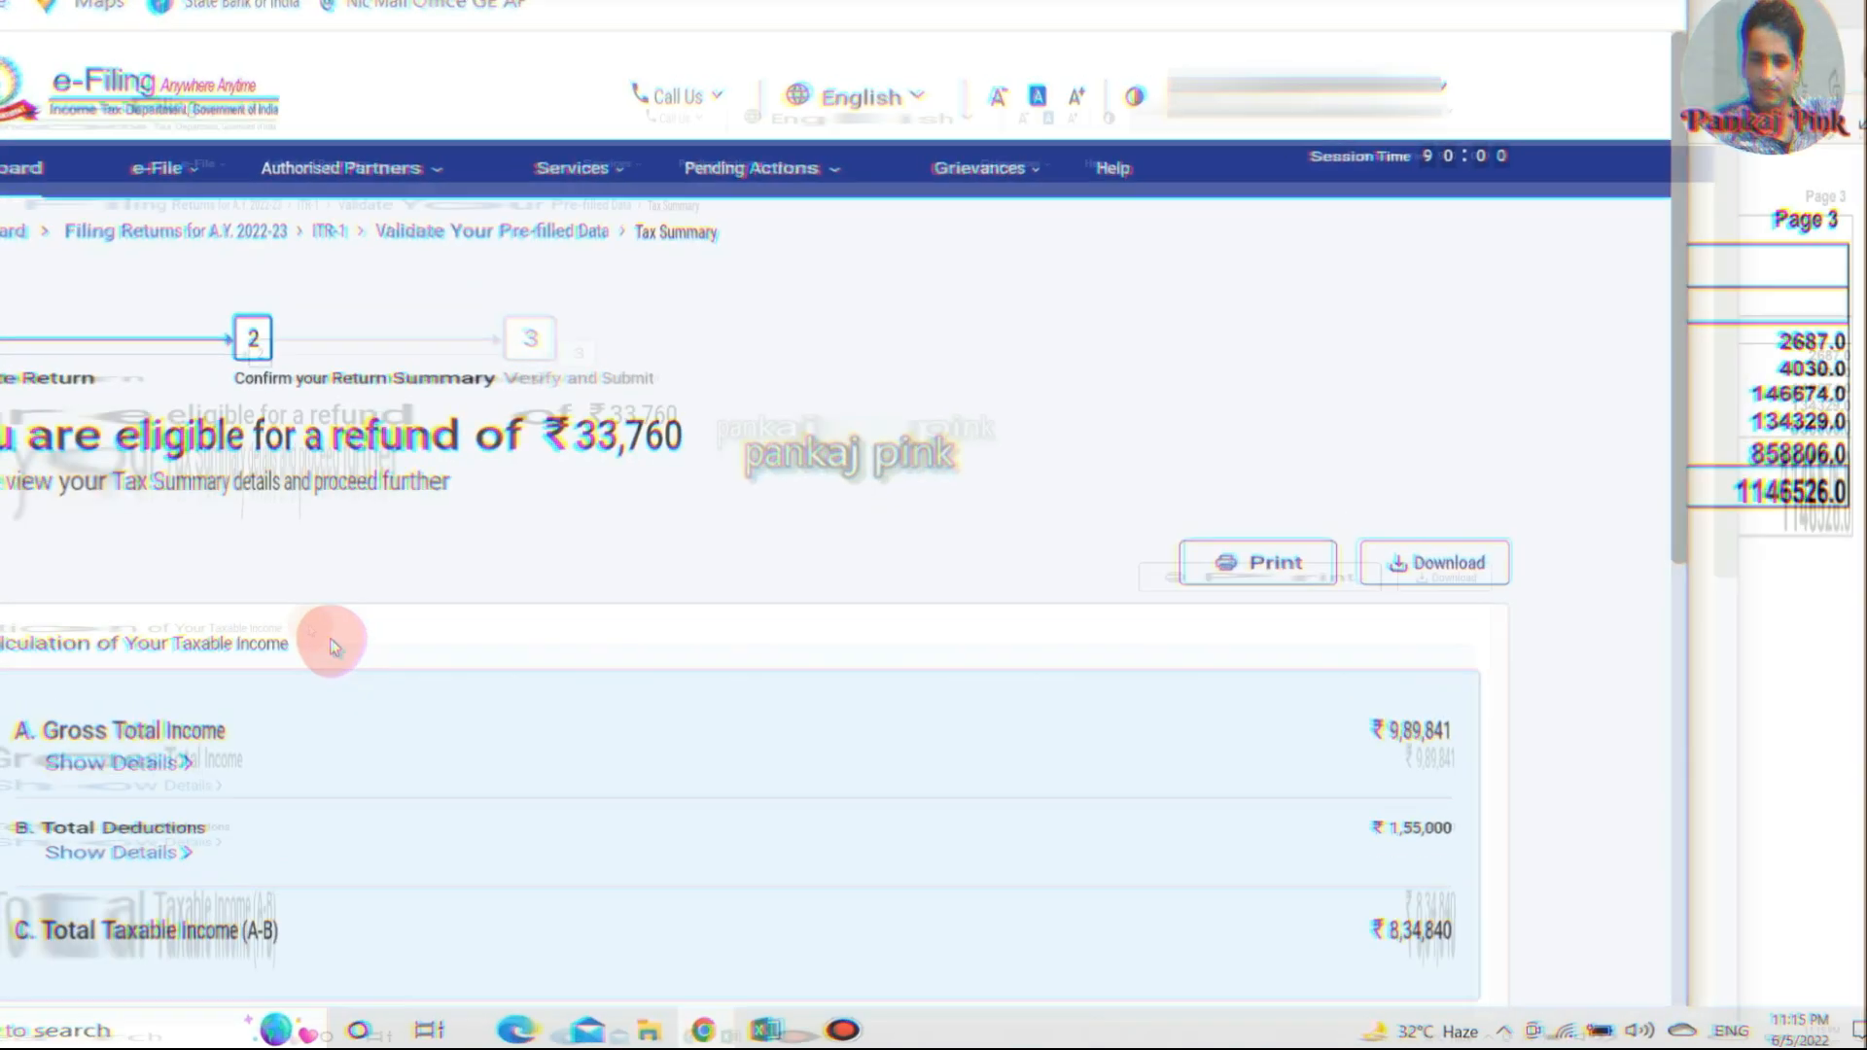